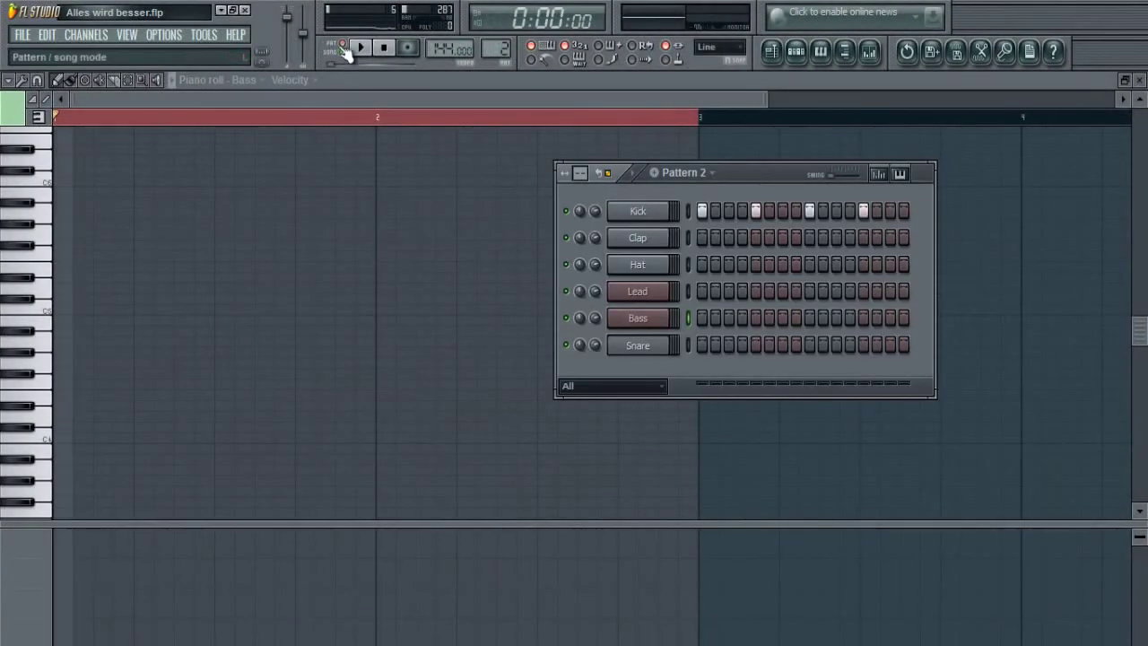
Preview the kick pattern, then draw four two-step offbeat notes per bar in the Bass piano roll: A4, F4 and C5 in bars 1–3
key("space")
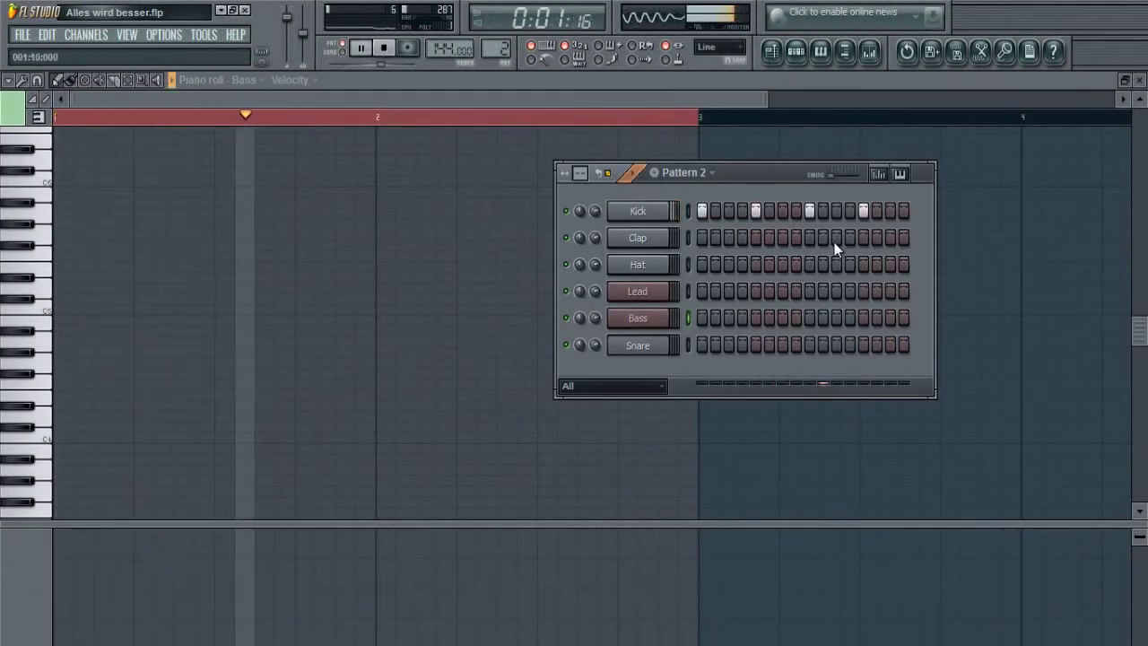
key("space")
left_click(651, 316)
left_click(653, 321)
left_click(154, 362)
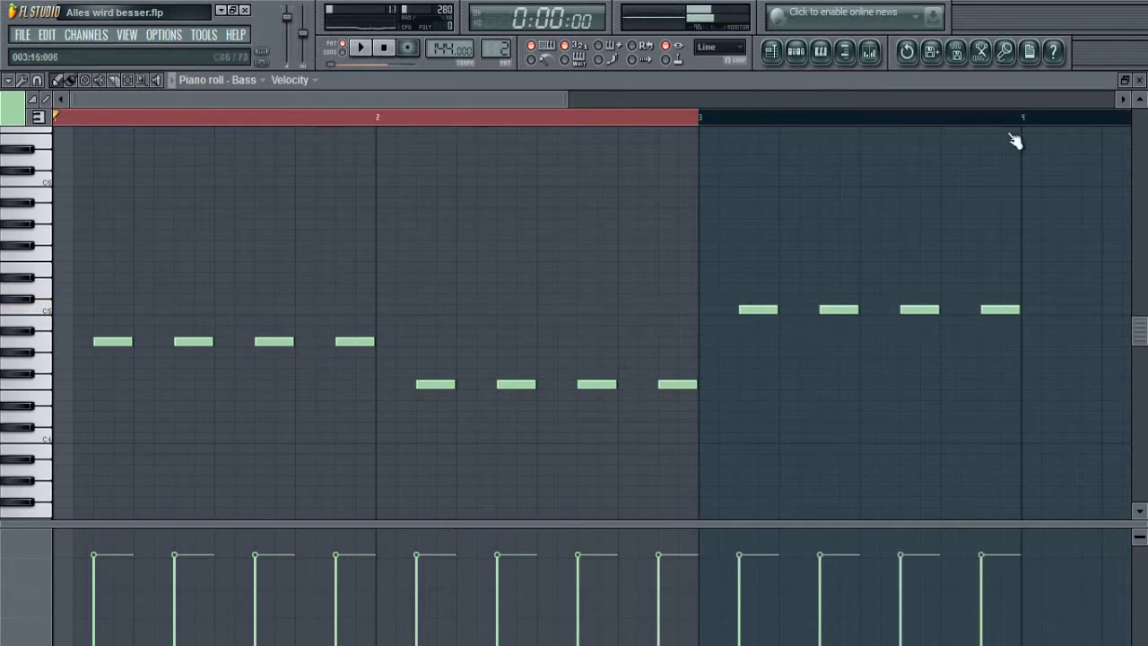
Complete bar 4 of the bass line with two G4 notes and a descending E4, D4, C4 run, and play it back
scroll(1008, 145, "down", 1)
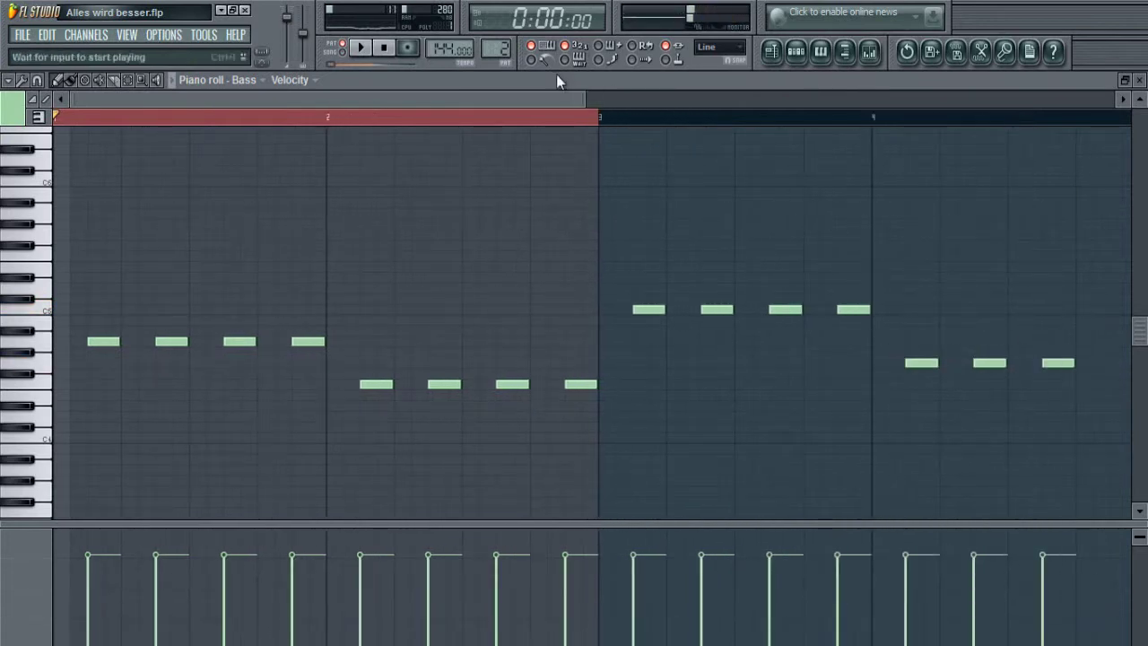
scroll(715, 133, "down", 4)
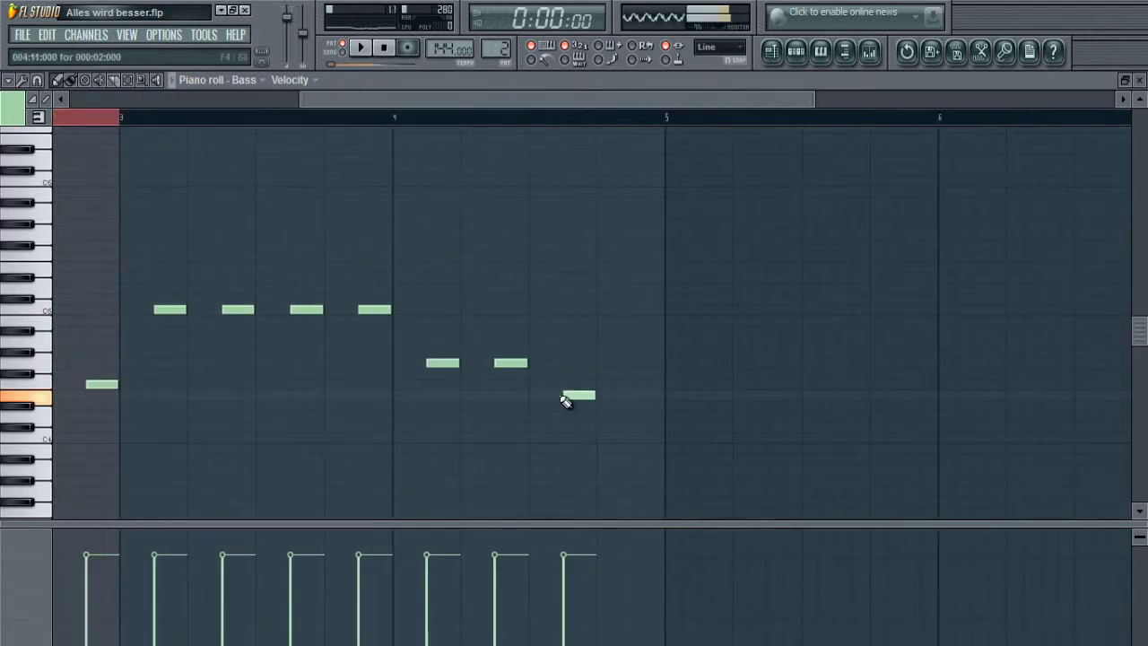
key("ctrl+a")
key("space")
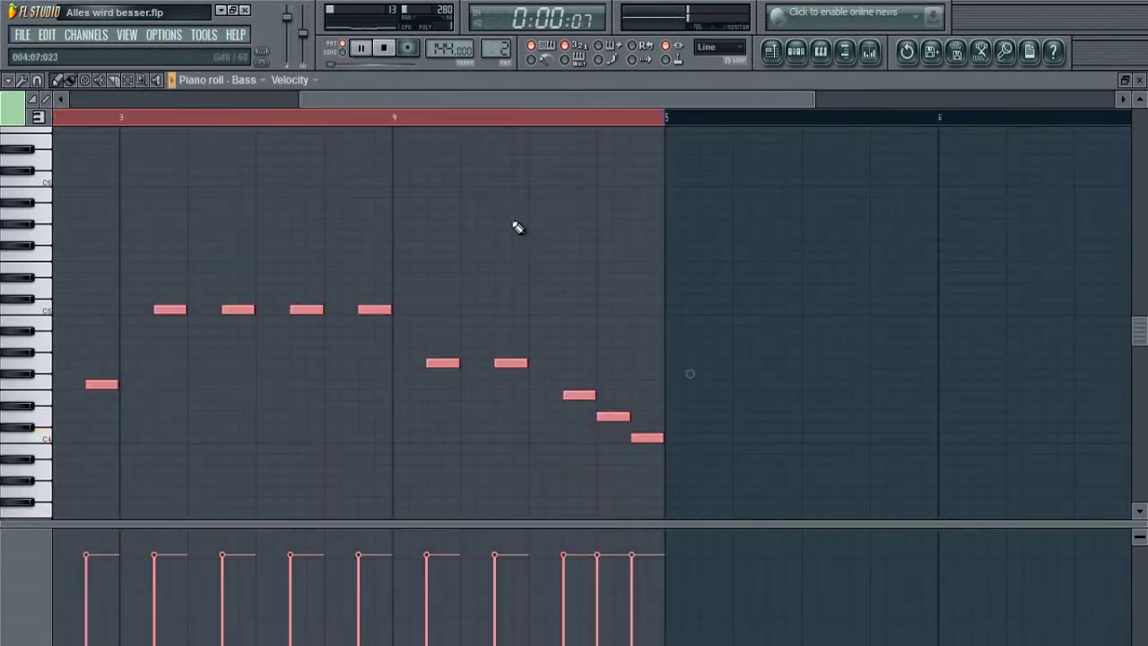
scroll(525, 126, "down", 2)
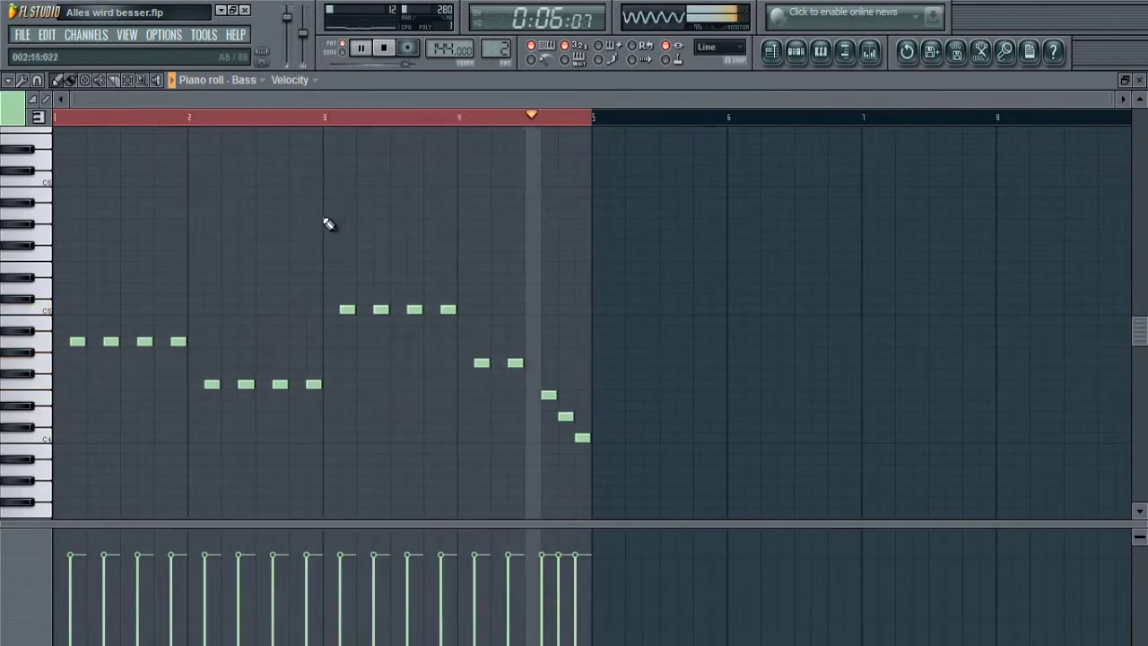
key("space")
Open the Lead channel's piano roll and place six one-step A5 notes in bar 1 at steps 1, 4, 6, 8, 11 and 15
key("F6")
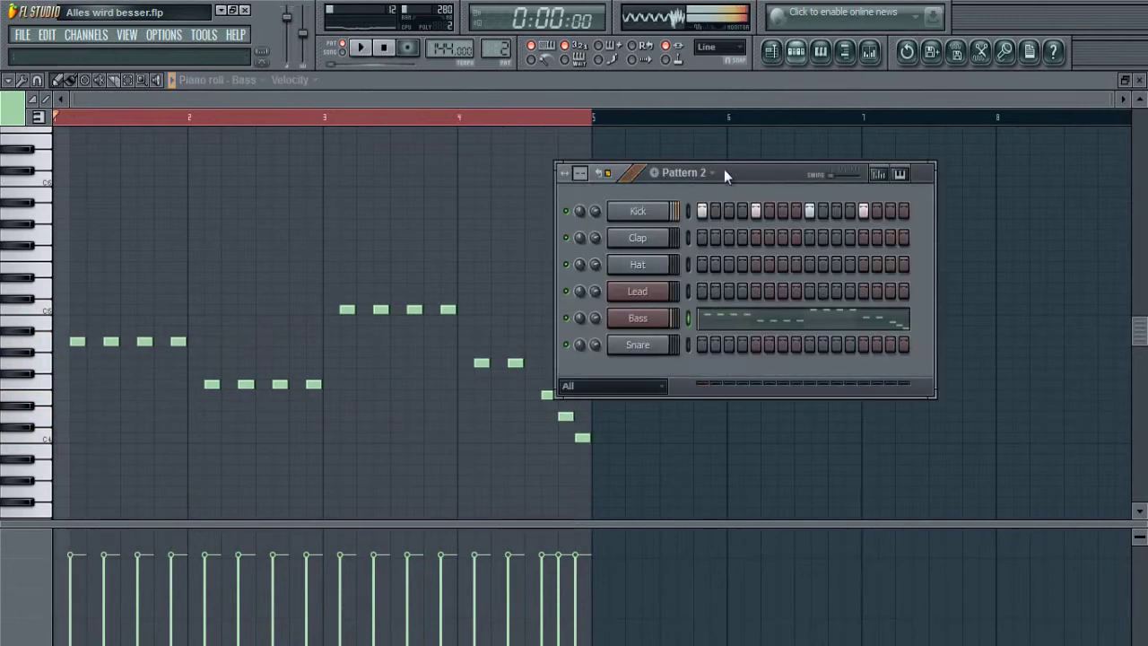
right_click(657, 282)
left_click(695, 290)
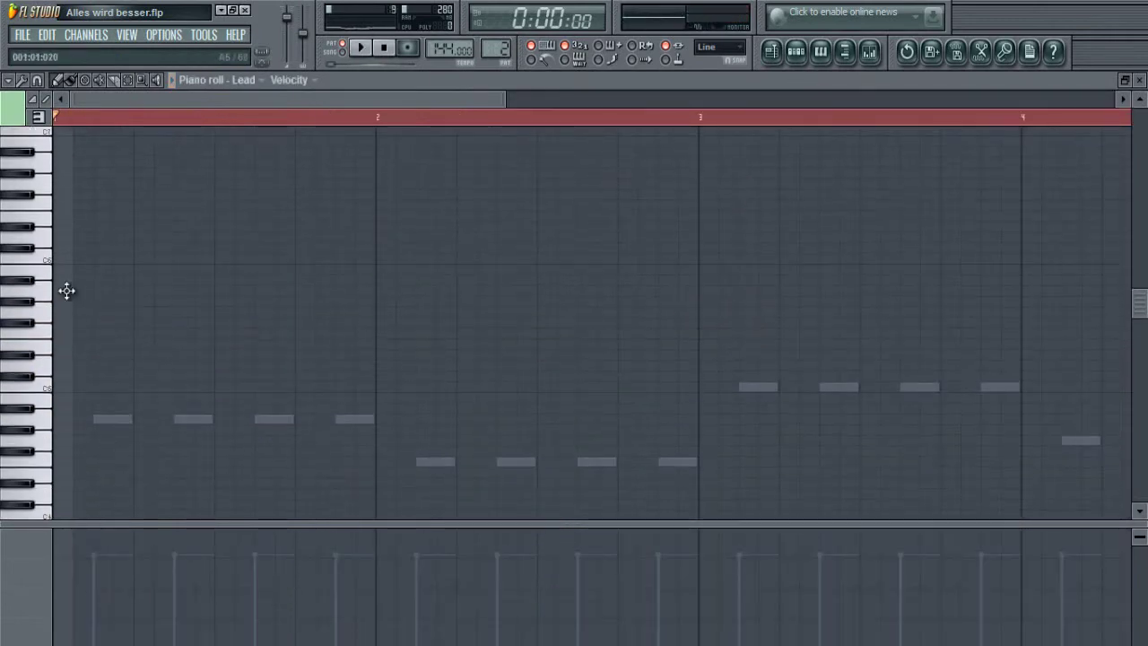
left_click(199, 292)
key("space")
left_click(221, 260)
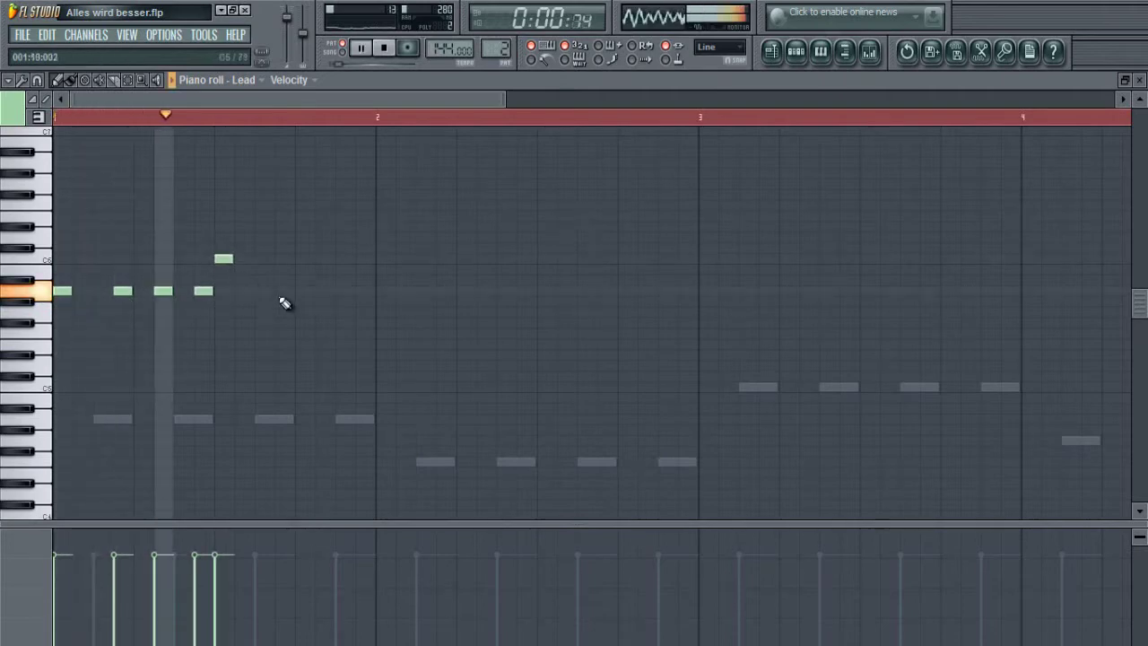
right_click(225, 261)
left_click(261, 290)
left_click(339, 291)
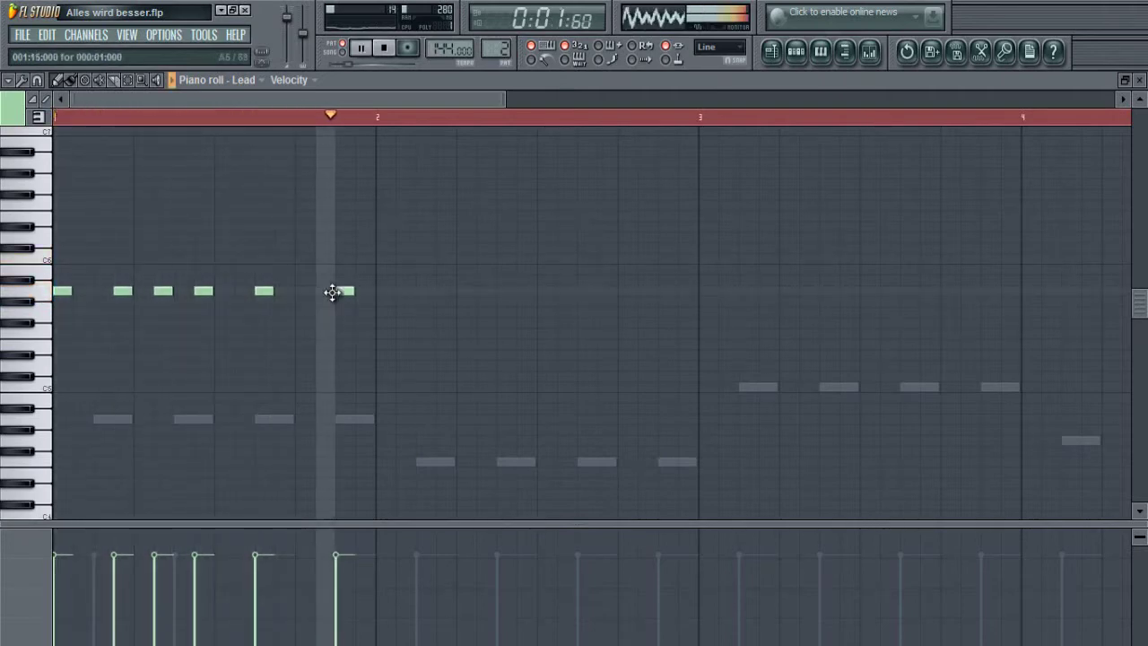
left_click(278, 226)
right_click(280, 229)
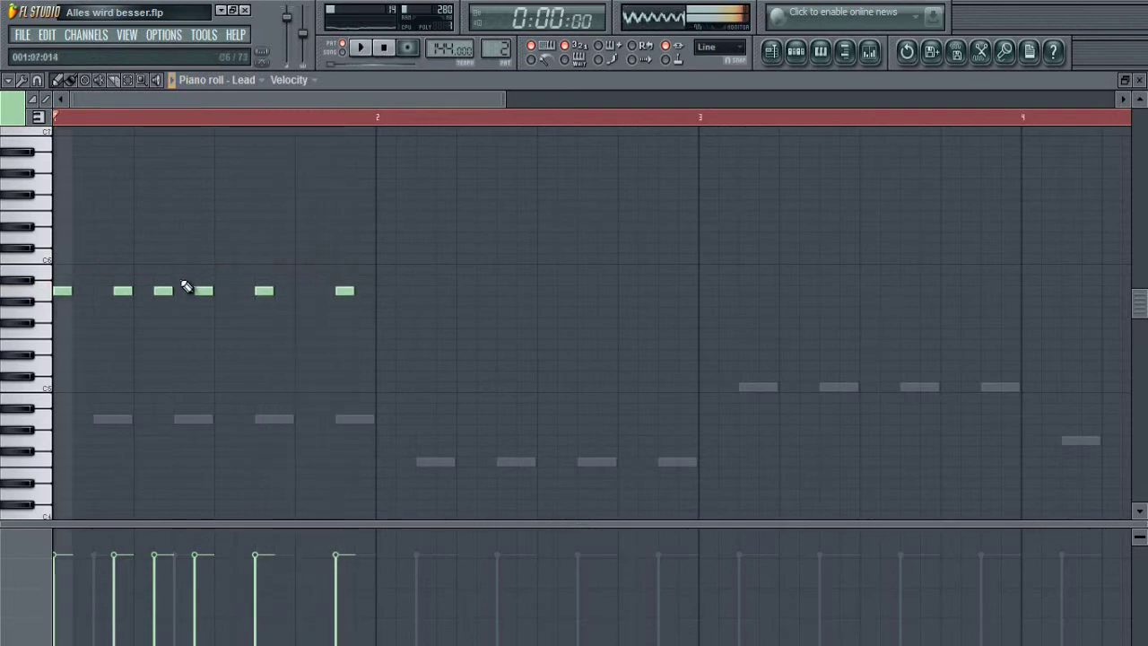
key("space")
Add five one-step A6 lead notes in bar 2 at steps 1, 5, 9, 11 and 13 during playback
scroll(389, 308, "up", 2)
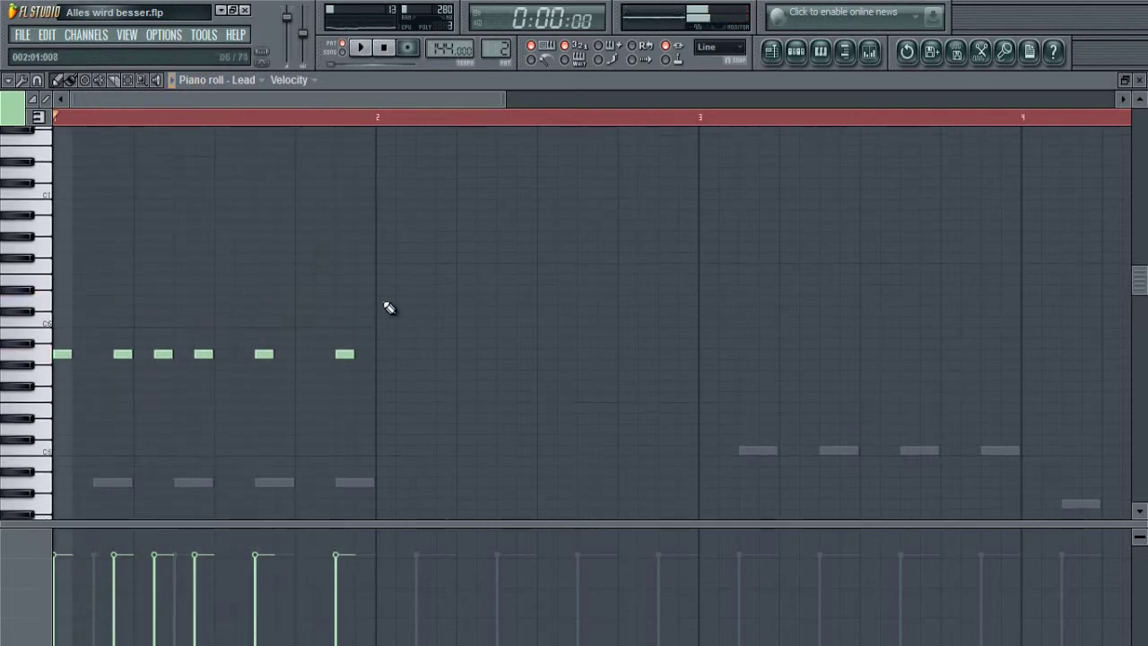
scroll(392, 265, "down", 1)
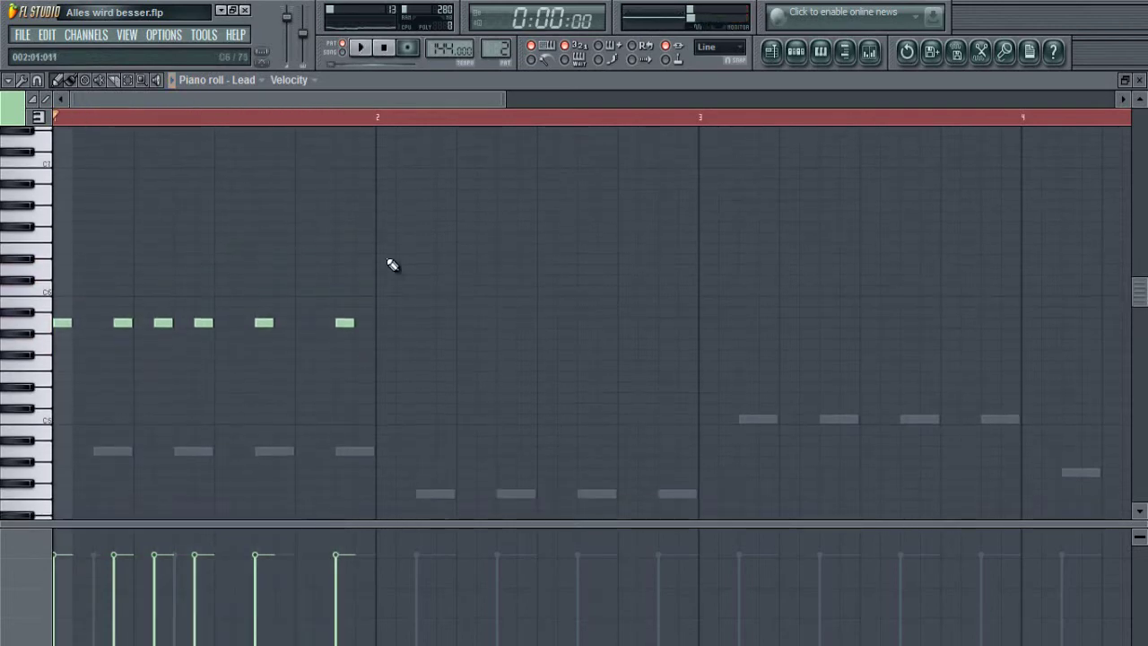
key("space")
left_click(381, 194)
left_click(462, 195)
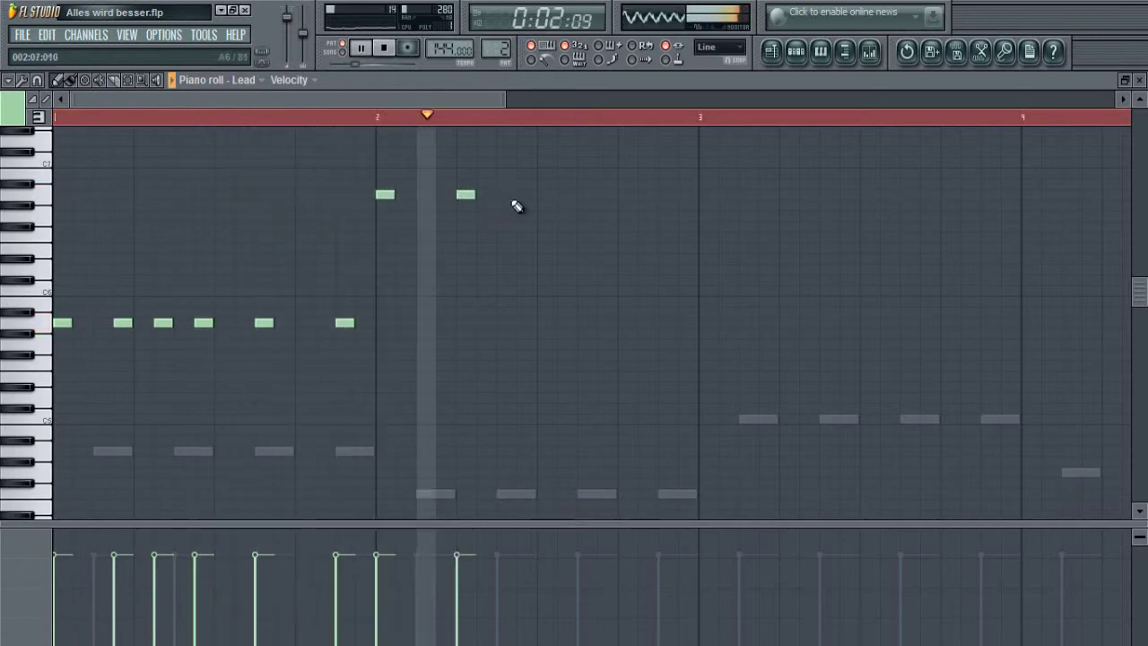
left_click(544, 195)
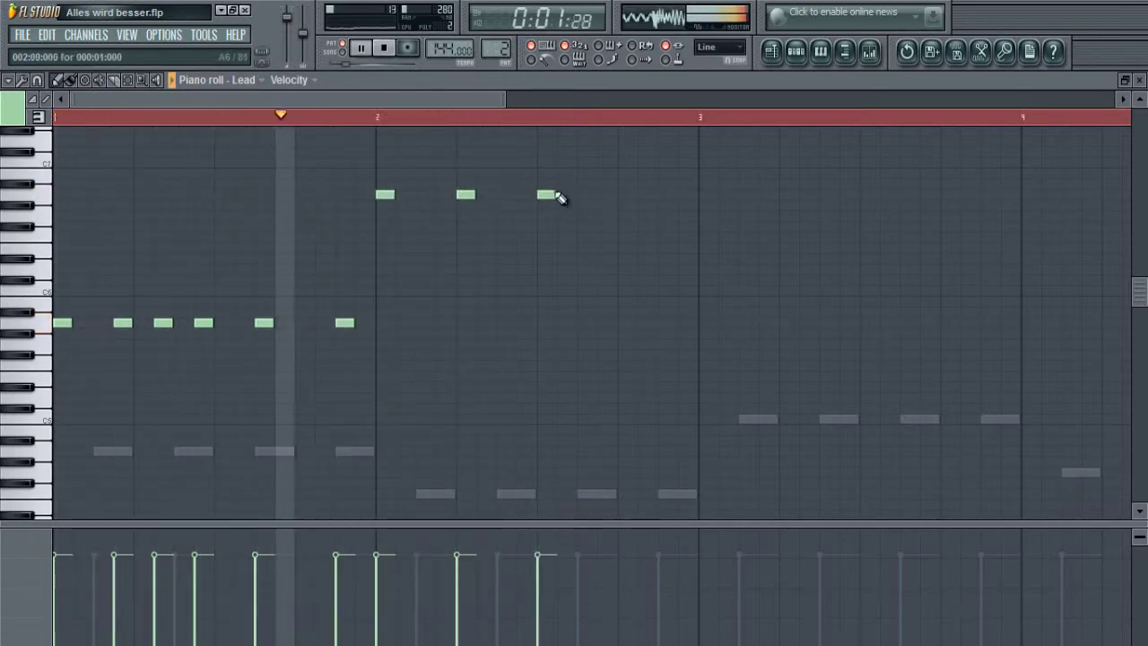
left_click(582, 194)
left_click(621, 193)
Add an E6 lead note at step 15 of bar 2, four steps long, keeping the A6 at step 13
left_click(658, 216)
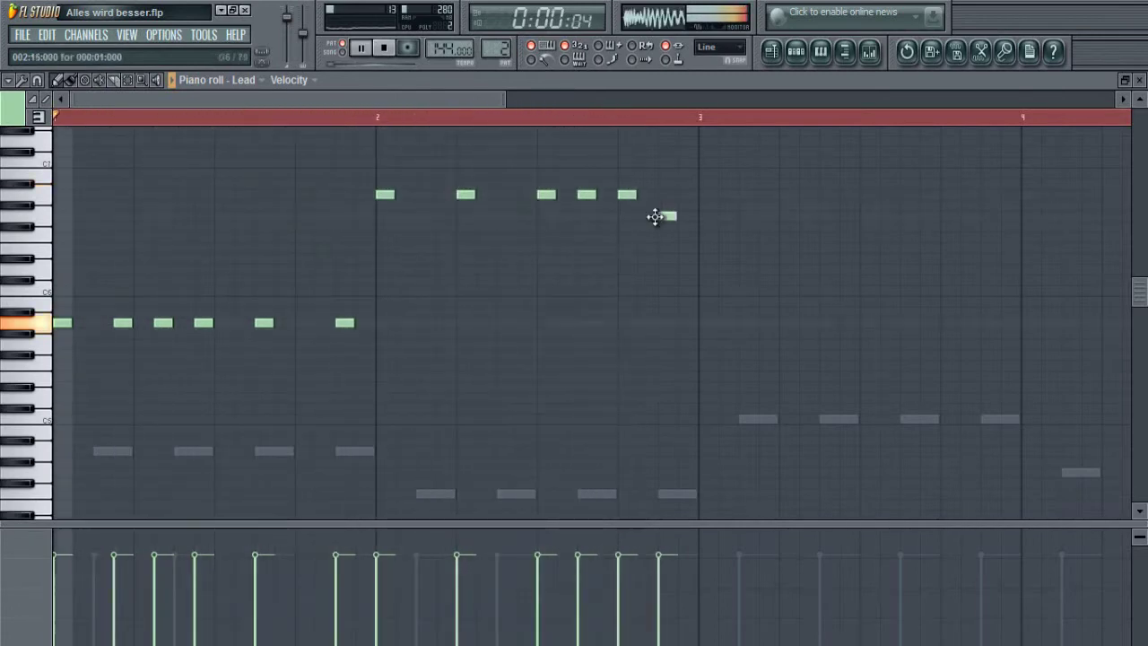
right_click(623, 195)
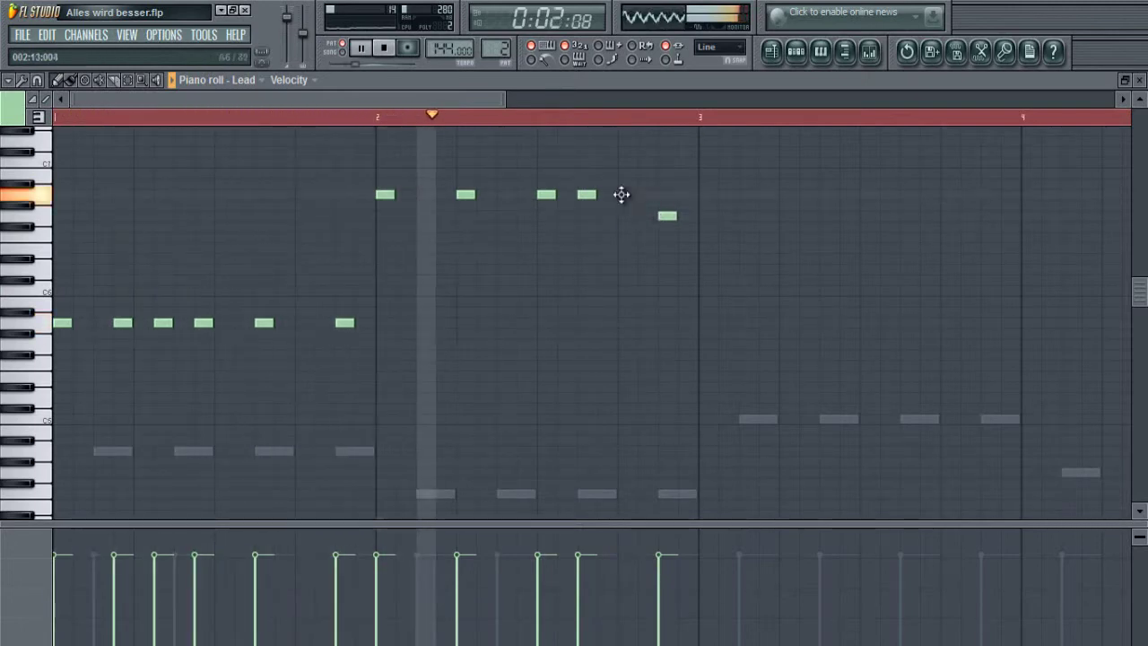
left_click(626, 194)
mouse_move(679, 216)
left_mouse_down()
mouse_move(704, 221)
mouse_move(684, 256)
mouse_move(737, 247)
left_mouse_up()
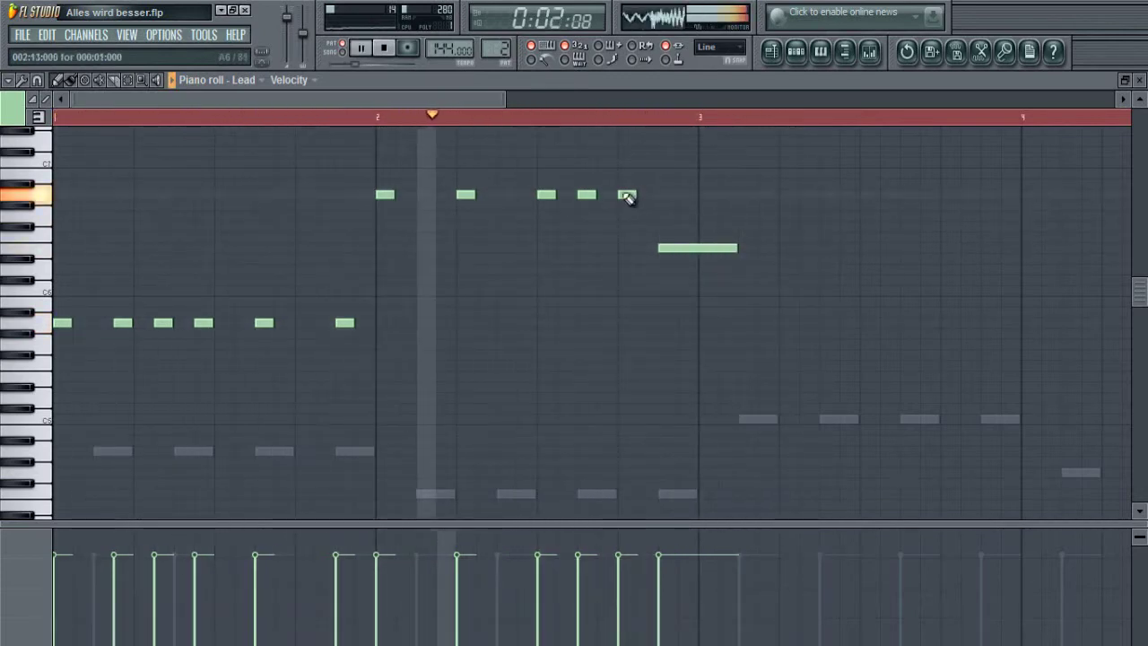
Place five C6 lead notes in bar 3 and space them at steps 3, 6, 9, 11 and 15
left_click_drag(493, 100, 580, 99)
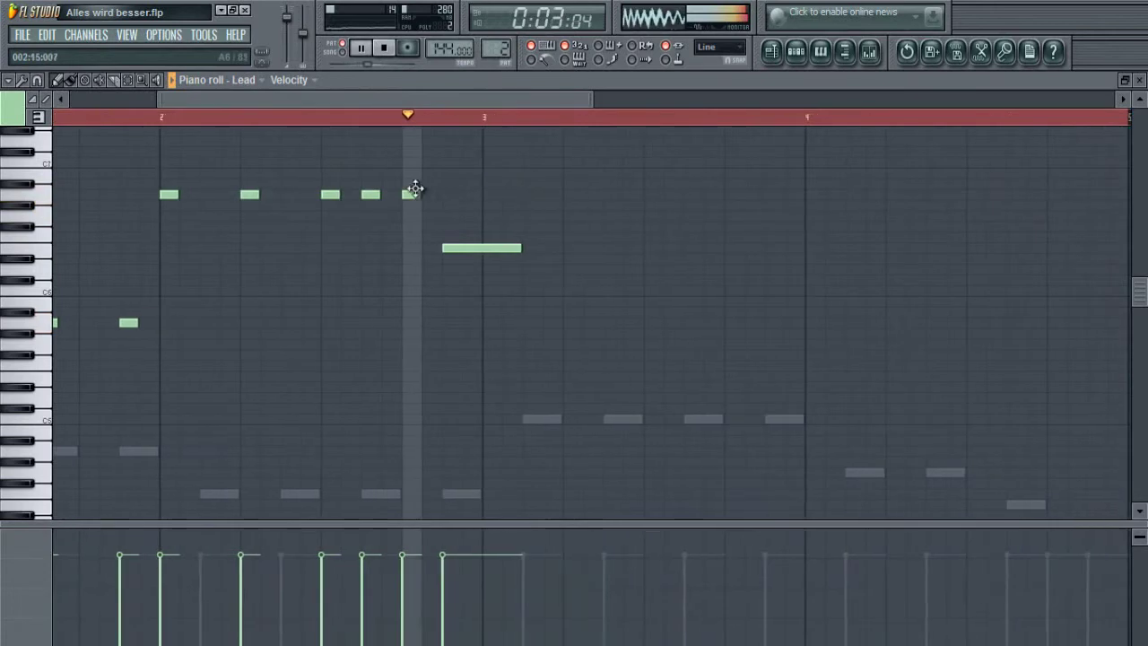
left_click(569, 291)
left_click(610, 291)
left_click(691, 292)
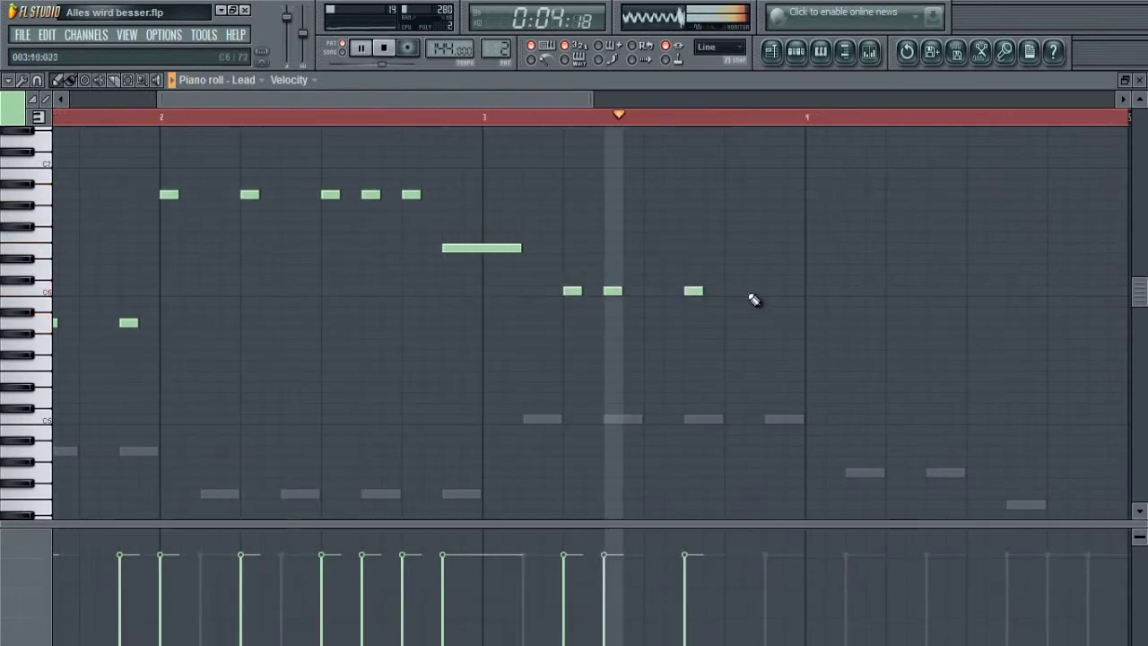
left_click(772, 291)
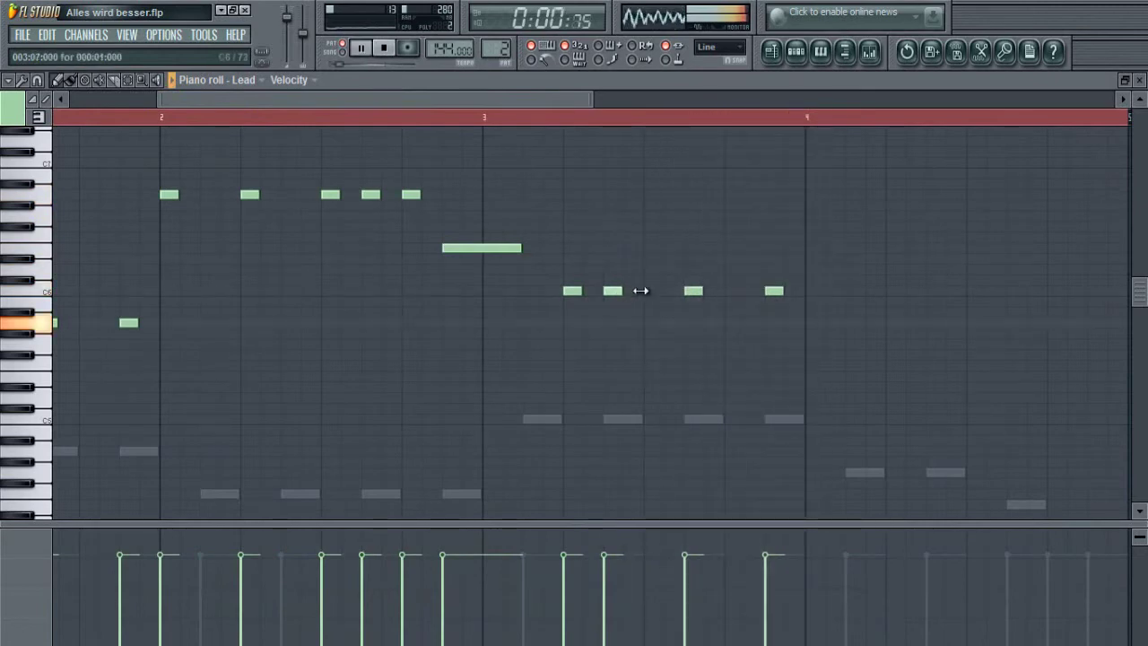
left_click_drag(616, 289, 630, 288)
left_click(536, 290)
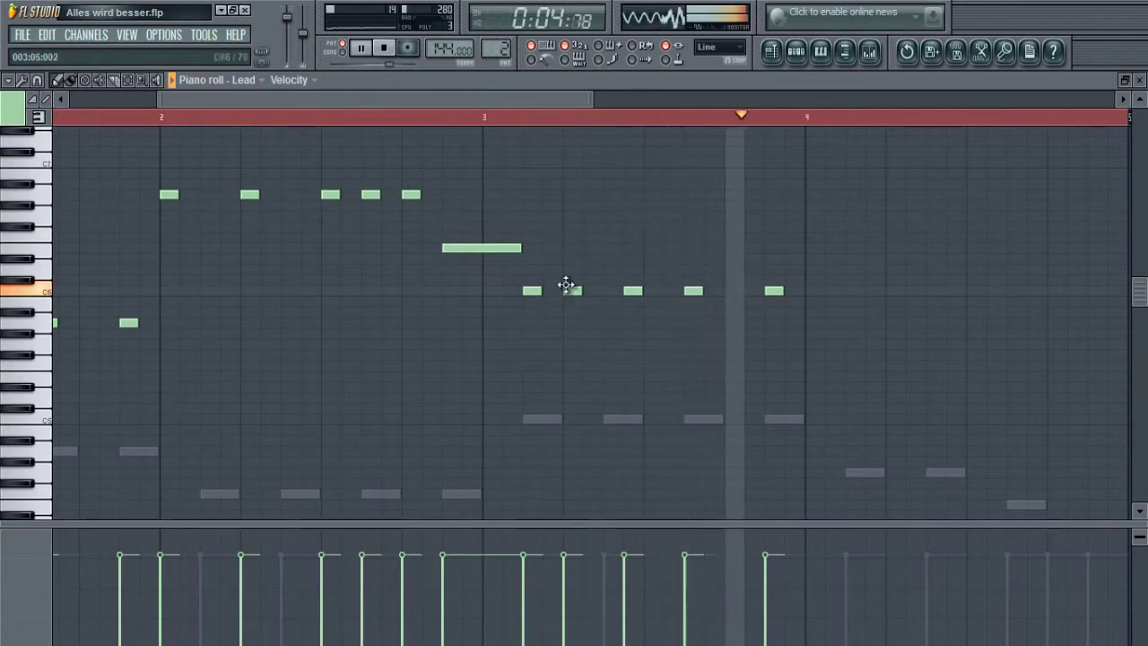
left_click_drag(568, 290, 650, 290)
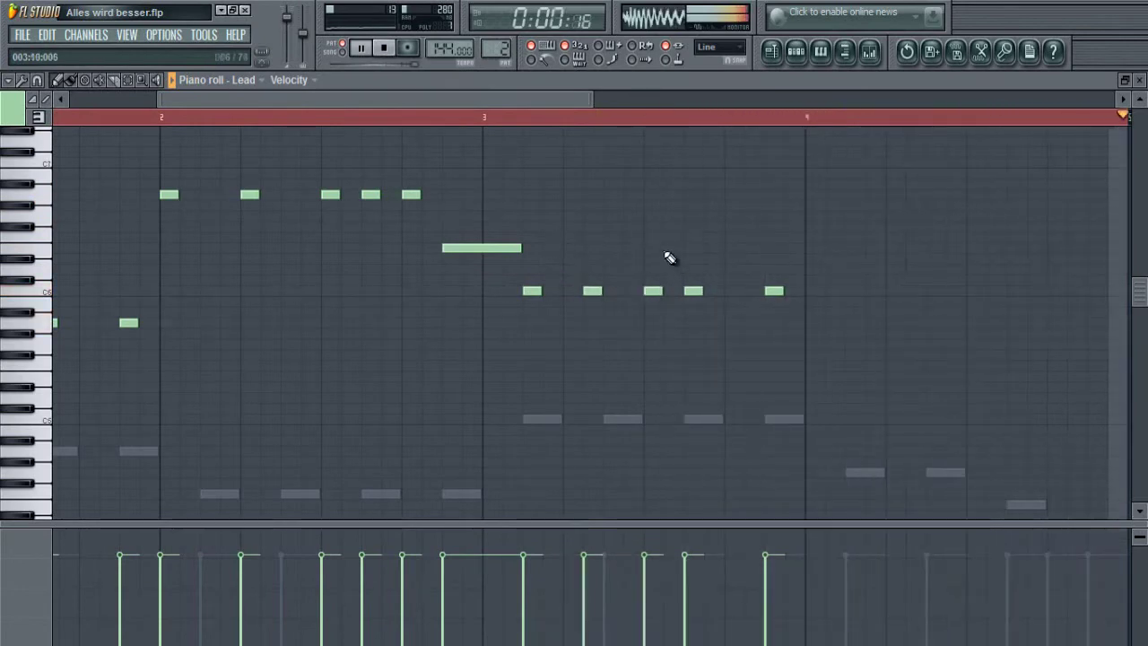
Write the lead's bar 4 with a D6 on step 1 and a descending E6, D6, C6, B5, A5 run from step 7
scroll(633, 135, "down", 3)
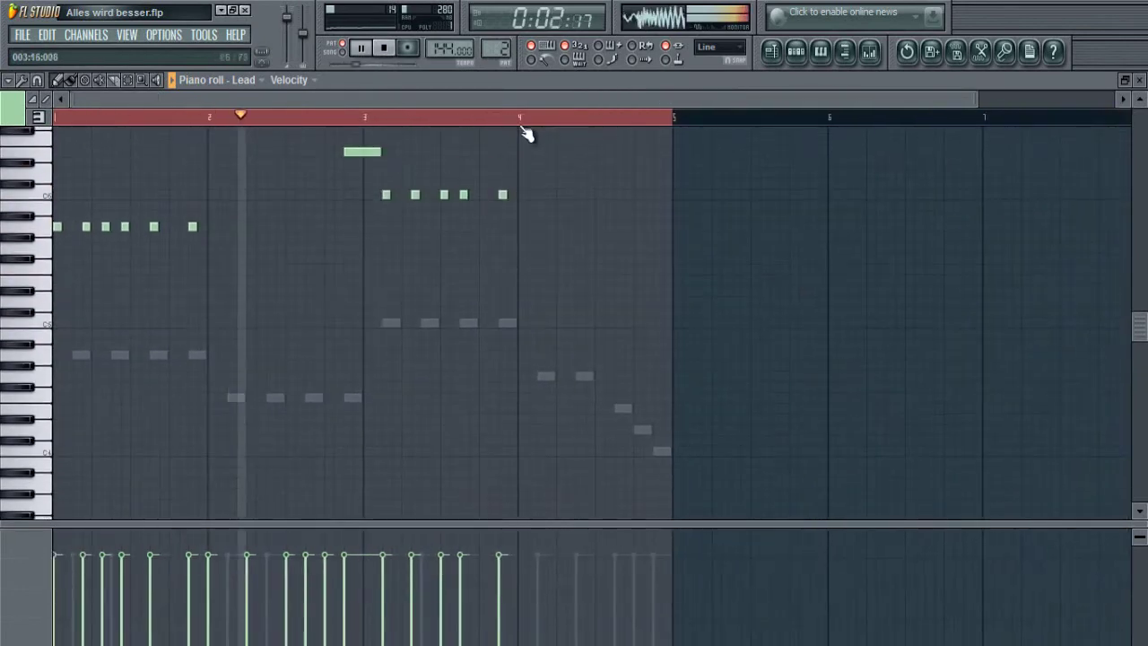
scroll(523, 143, "up", 1, "ctrl")
scroll(502, 179, "up", 1)
scroll(538, 293, "up", 2)
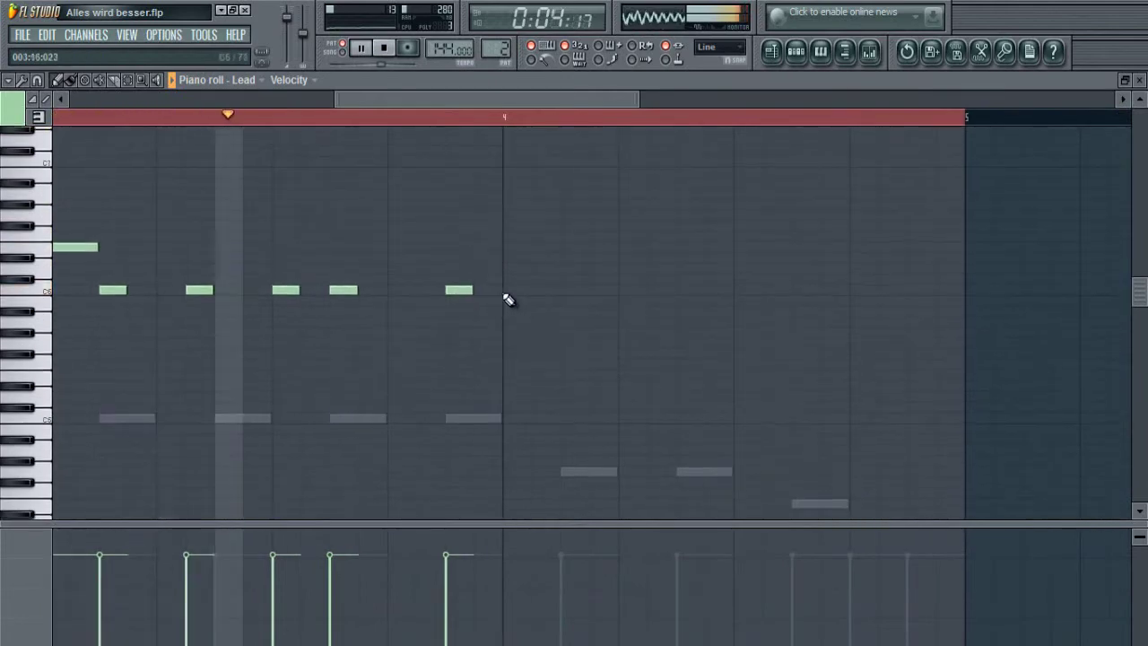
left_click(511, 302)
left_click(597, 301)
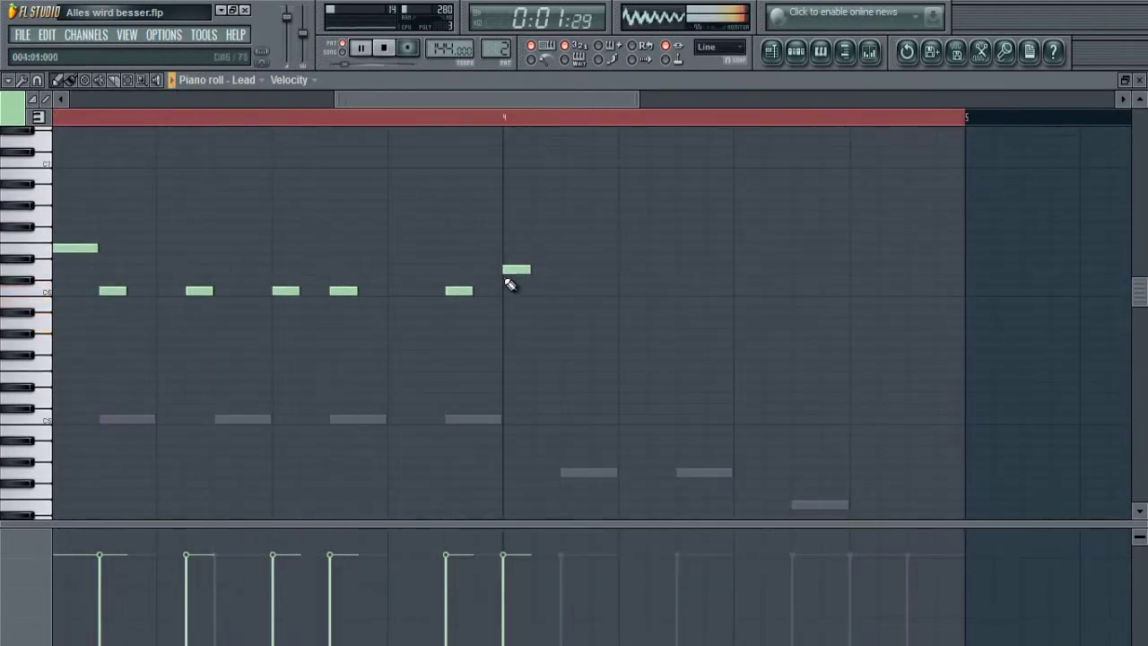
left_click(741, 269)
left_click(799, 291)
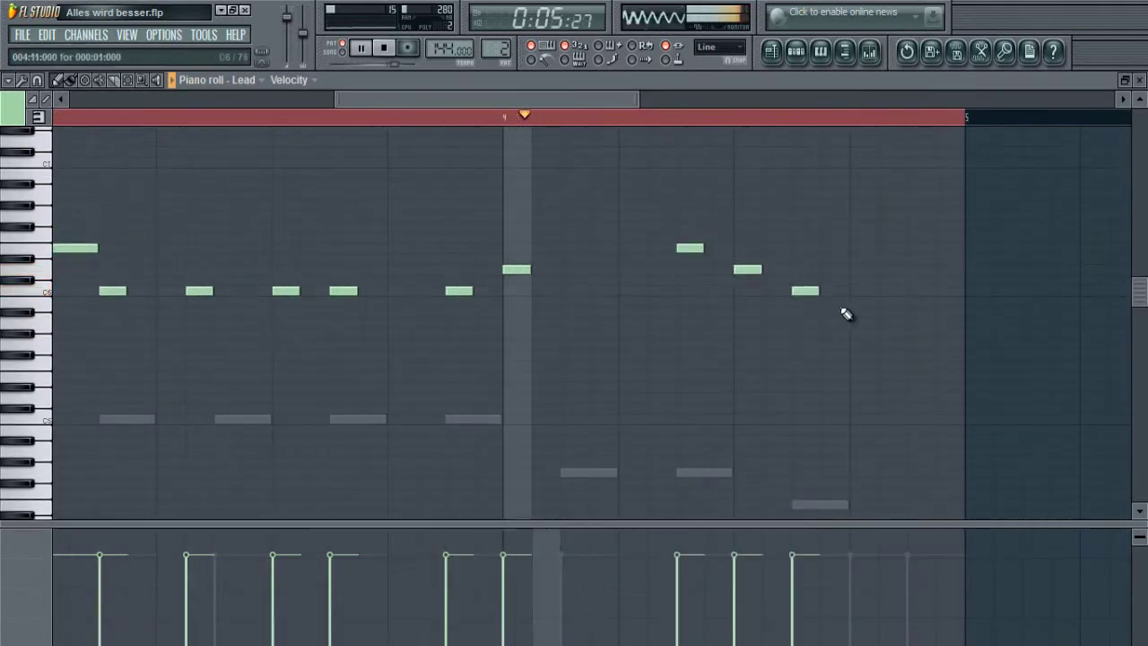
left_click(853, 301)
left_click(906, 324)
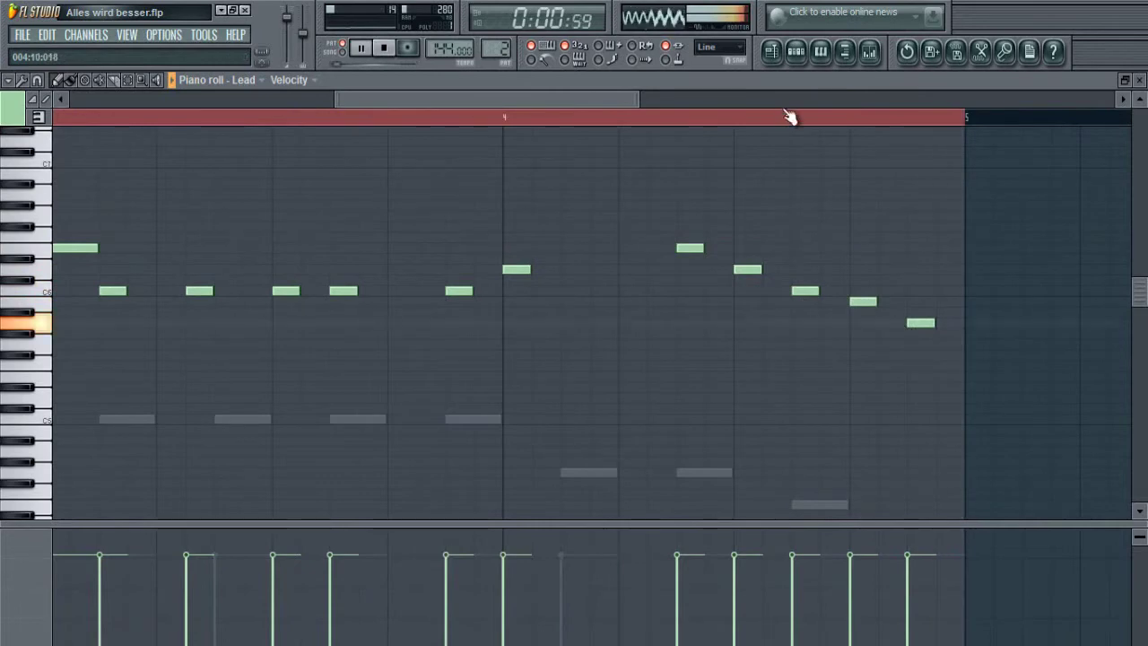
Try transposing the entire lead melody down one octave
scroll(785, 111, "down", 3)
scroll(77, 240, "down", 3)
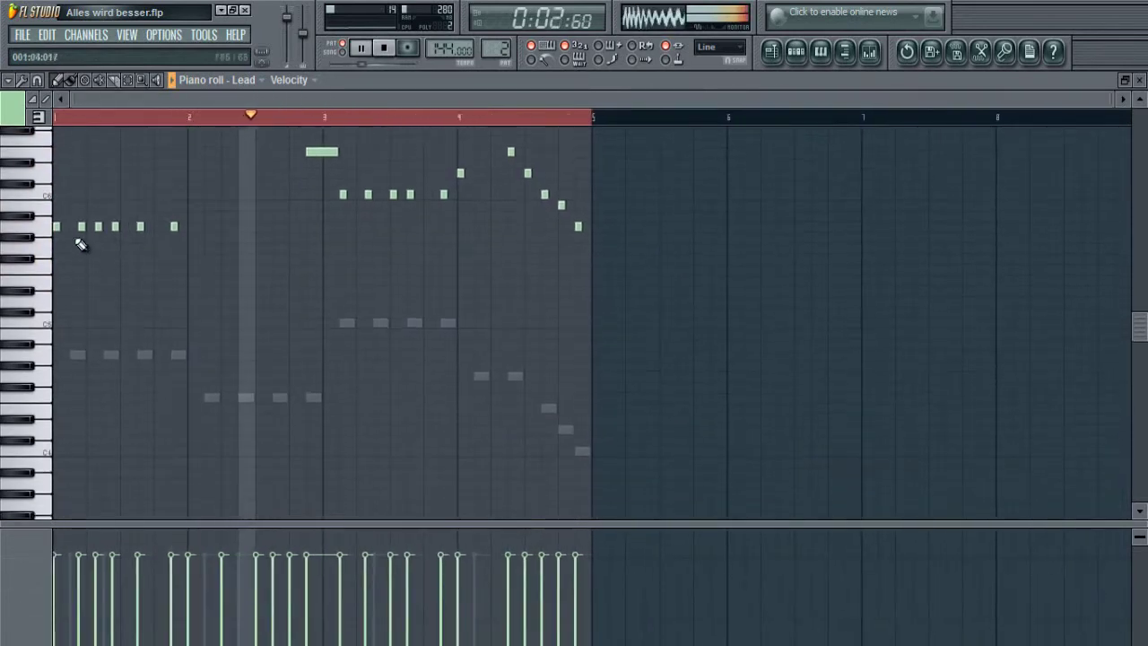
scroll(56, 260, "up", 3)
key("ctrl+a")
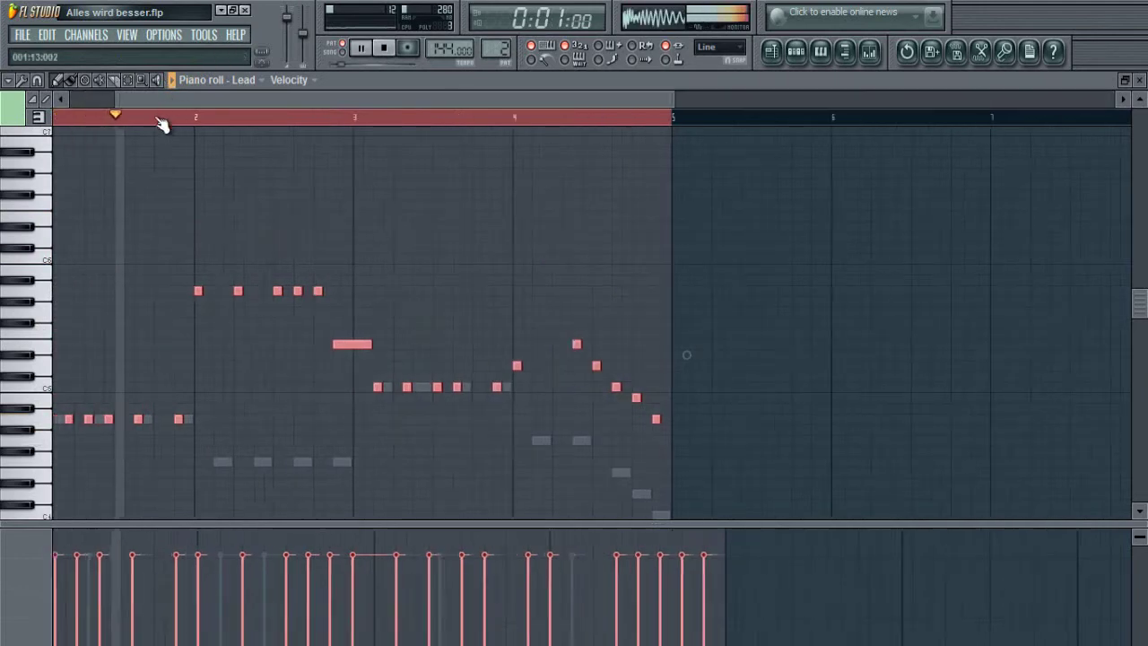
key("space")
Layer lower lead notes in the melody's rhythm: A4 under bar 1, F4 under bar 2, ending on a four-step E4
scroll(159, 119, "up", 3)
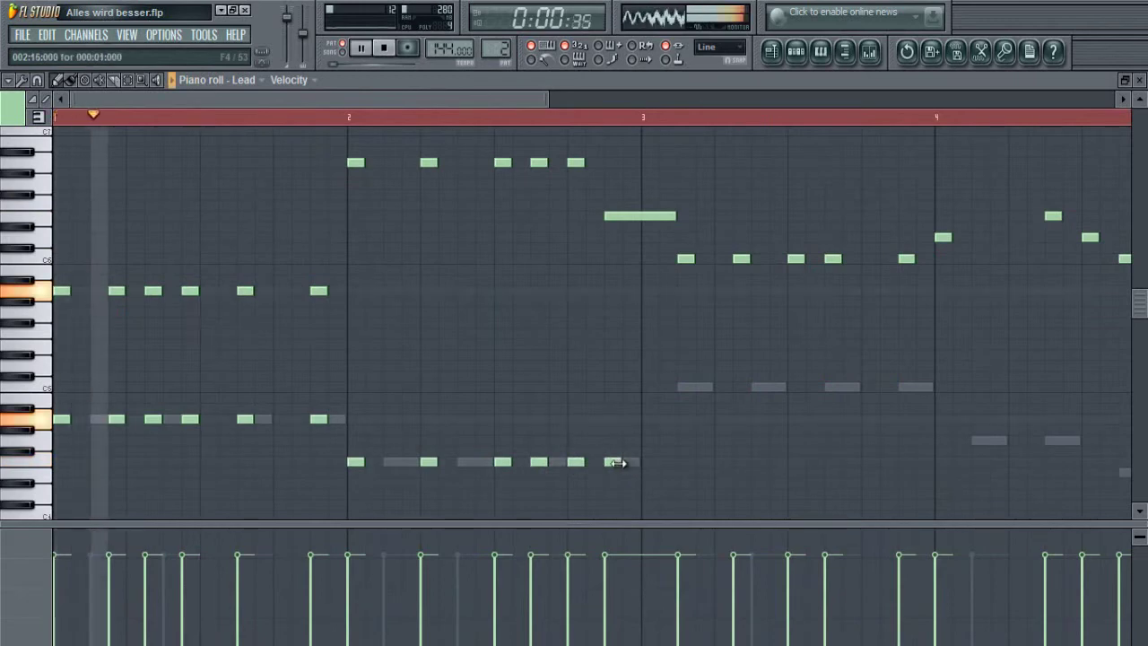
left_click_drag(617, 462, 656, 478)
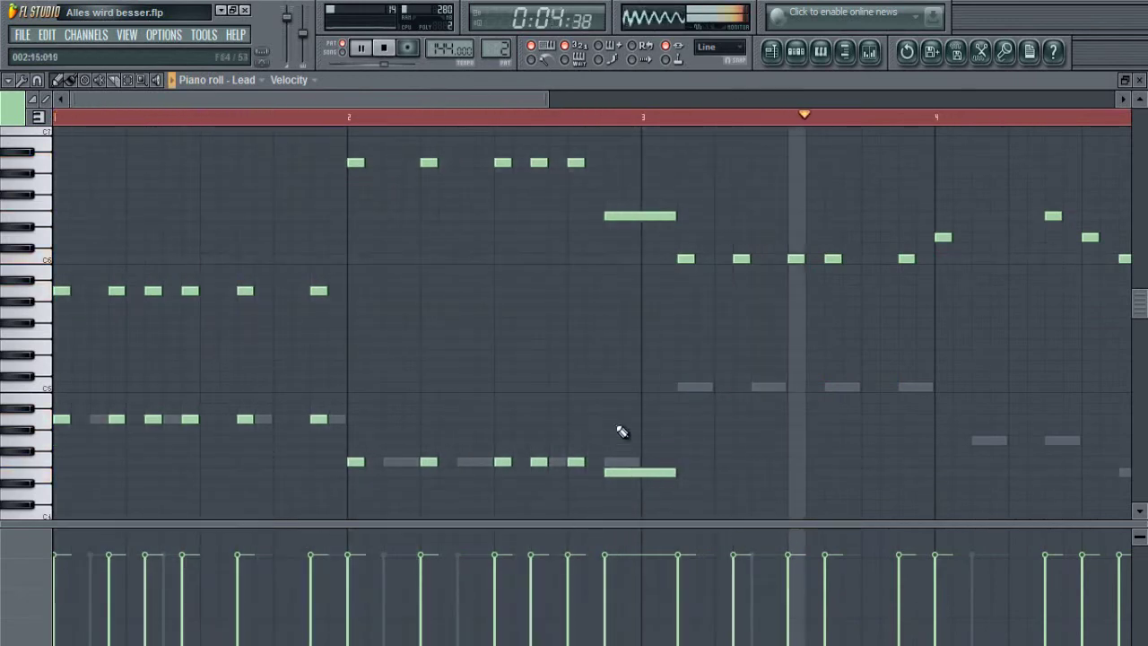
Select the five descending lead notes at the end of bar 4 and lengthen each to two steps
scroll(622, 432, "down", 3)
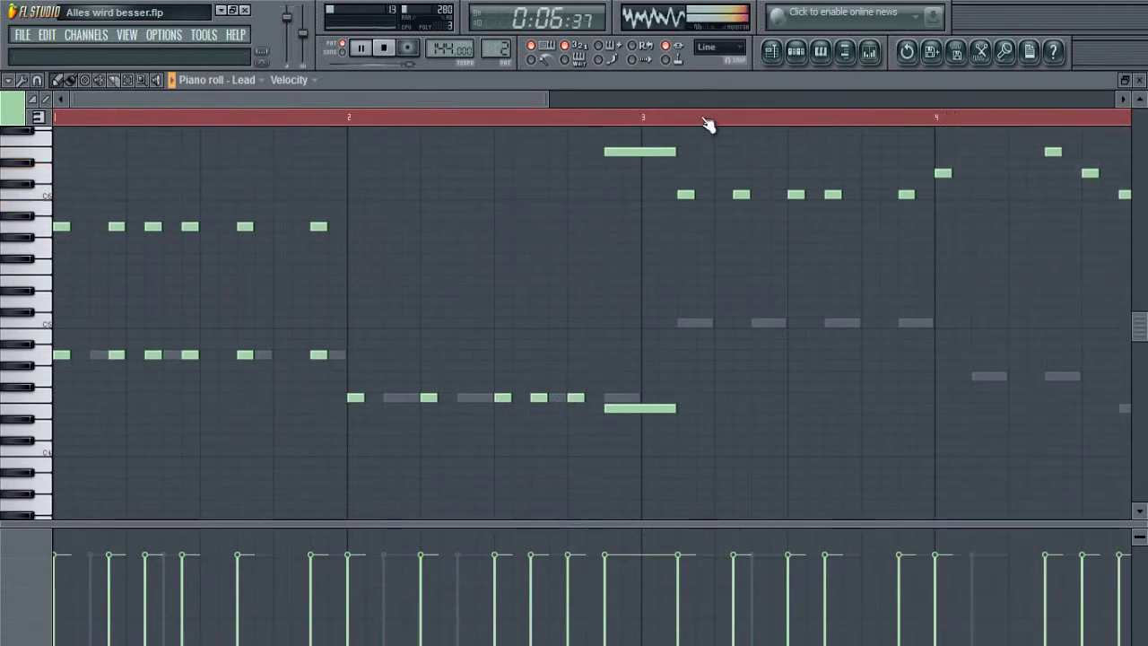
scroll(707, 123, "down", 2)
scroll(695, 141, "up", 5)
scroll(631, 126, "up", 3)
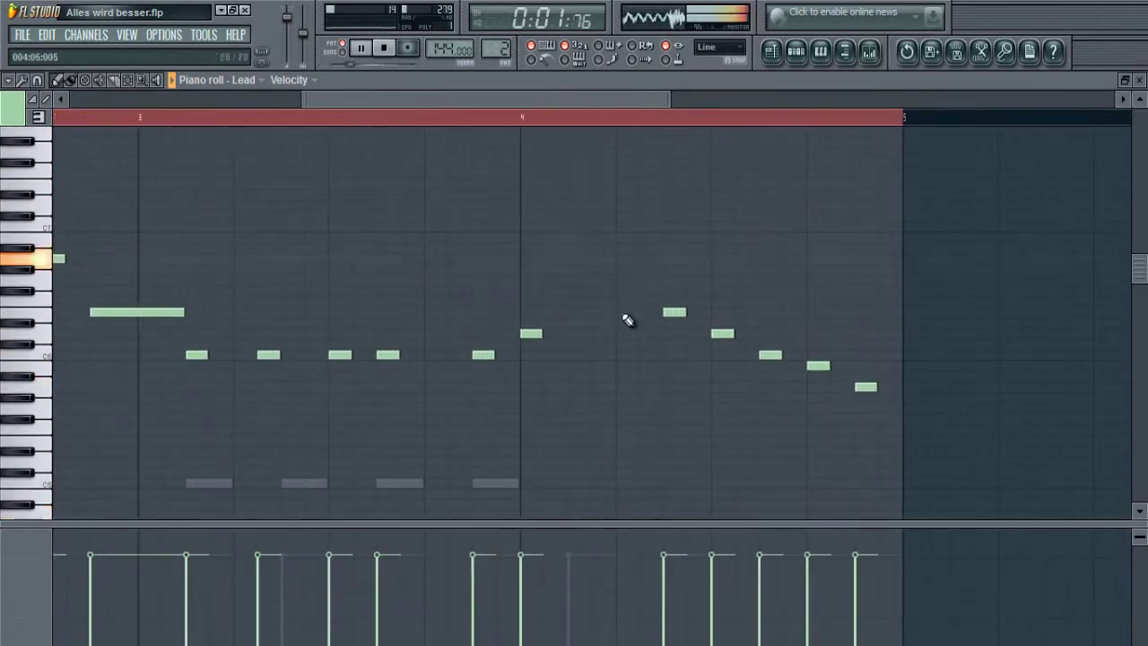
left_click_drag(655, 288, 880, 458)
left_click_drag(684, 312, 709, 312)
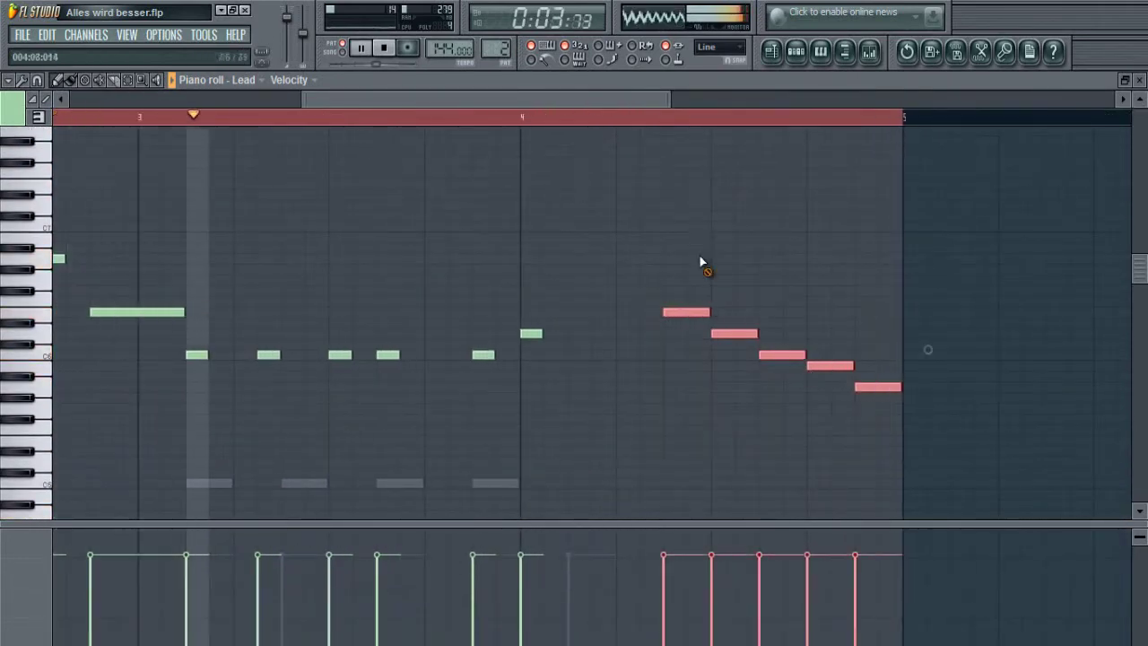
Add a two-step D6 lead note on step 5 of bar 4
left_click(628, 281)
left_click(624, 279)
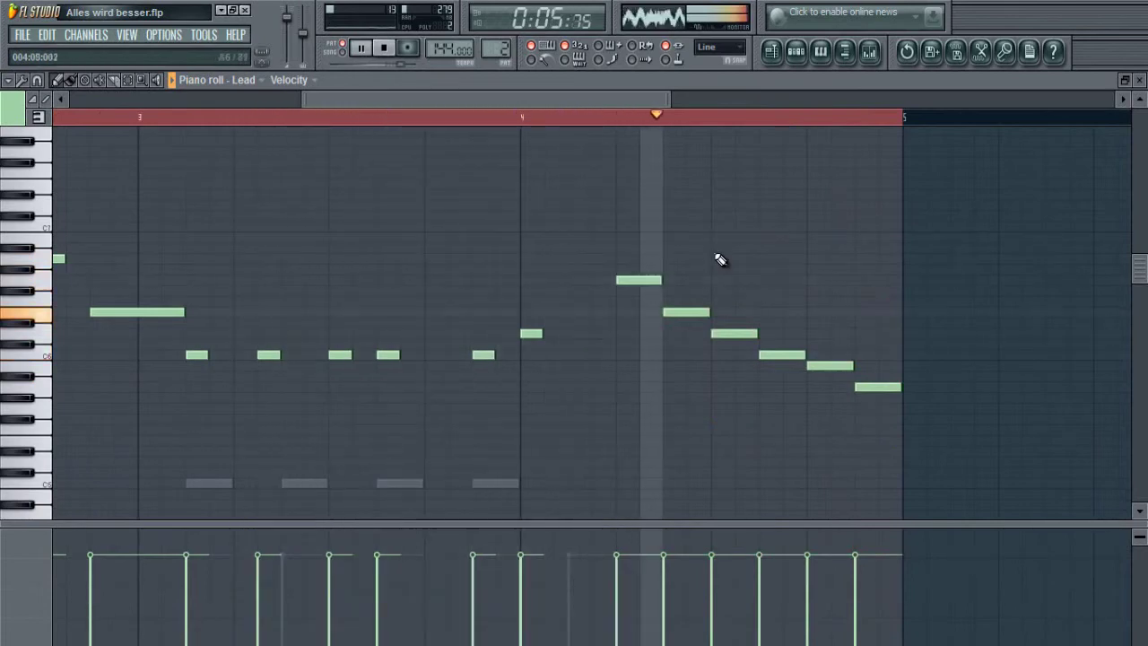
right_click(638, 280)
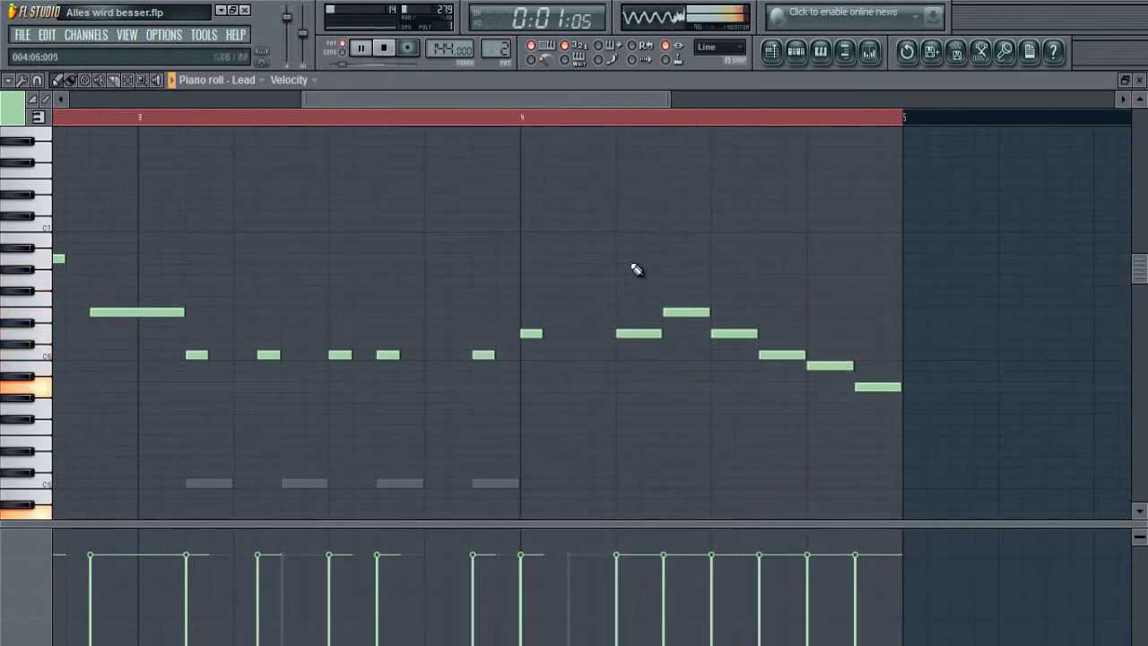
Raise the last three lead notes of bar 4 to E6, D6 and C6
scroll(652, 128, "down", 4)
scroll(653, 129, "up", 4)
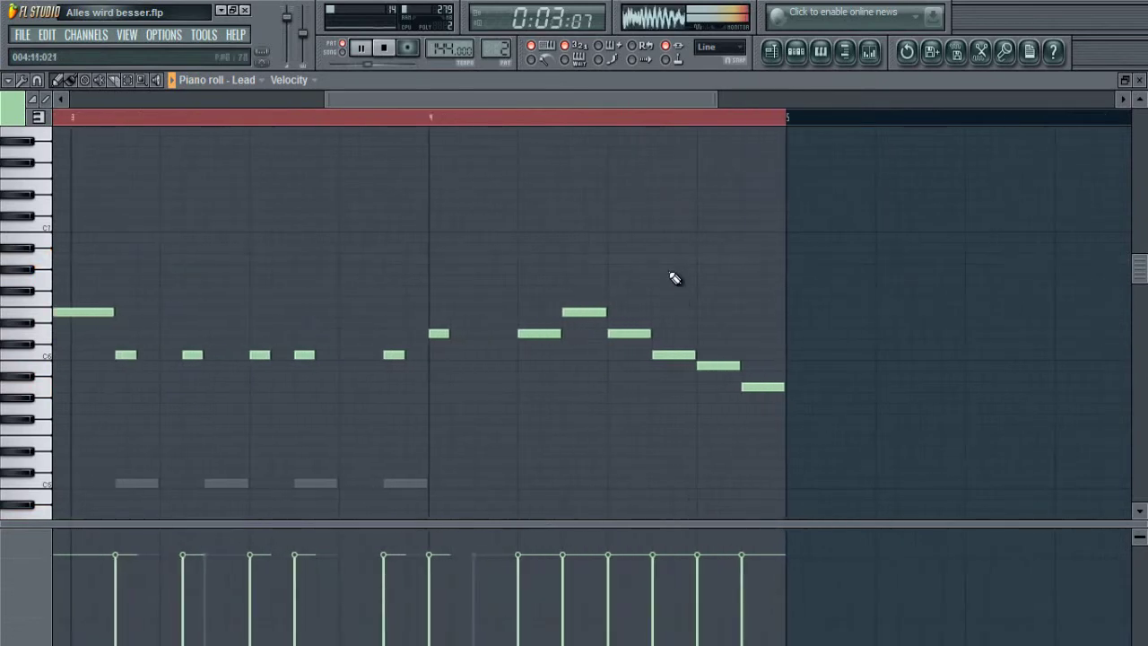
scroll(676, 268, "down", 4)
scroll(677, 267, "up", 2)
left_click_drag(677, 247, 663, 212)
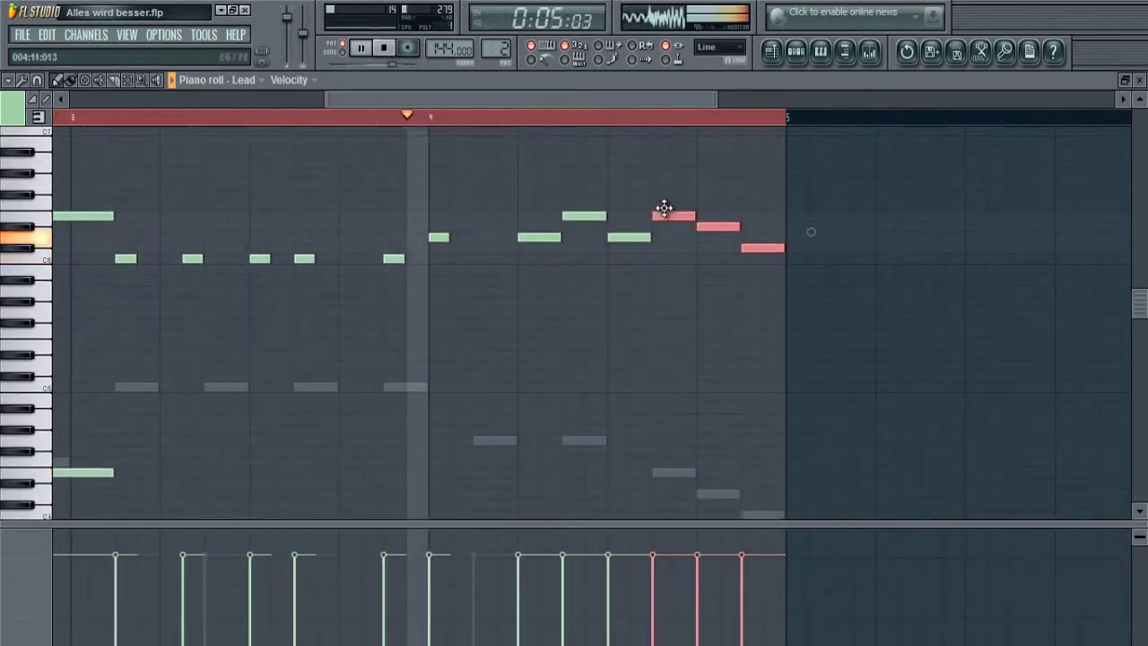
right_click(698, 227)
left_click(698, 238)
left_click_drag(745, 249, 741, 259)
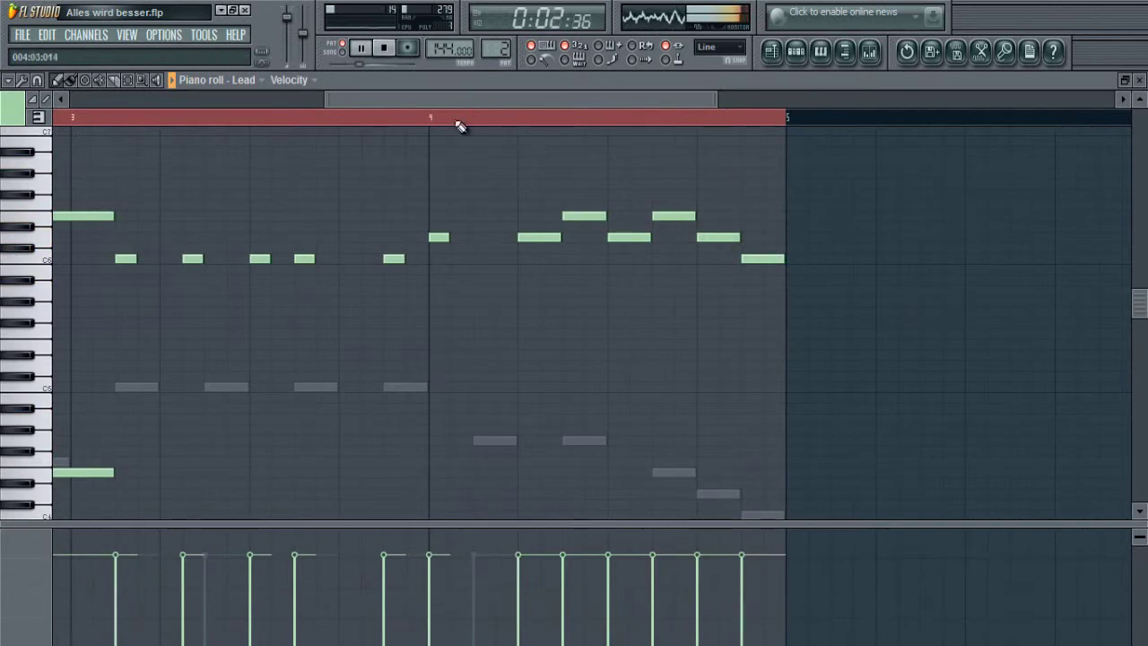
Replace the opening note of lead bar 4 with two-step F6 and E6 notes on steps 1 and 3
left_click_drag(465, 236, 476, 258)
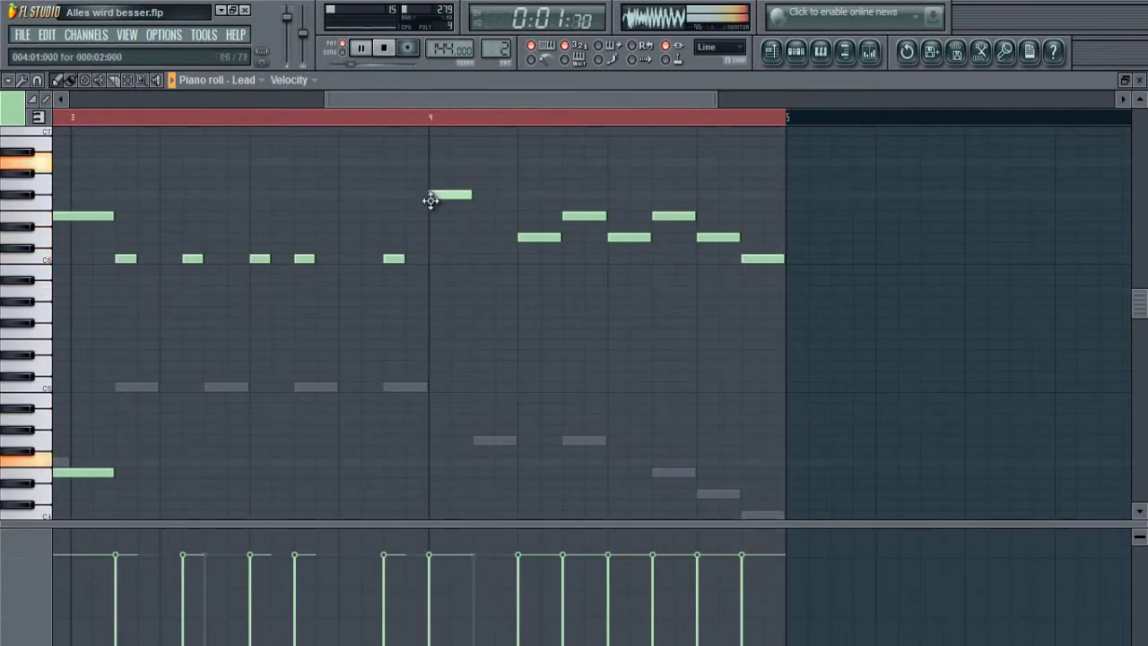
left_click(532, 279)
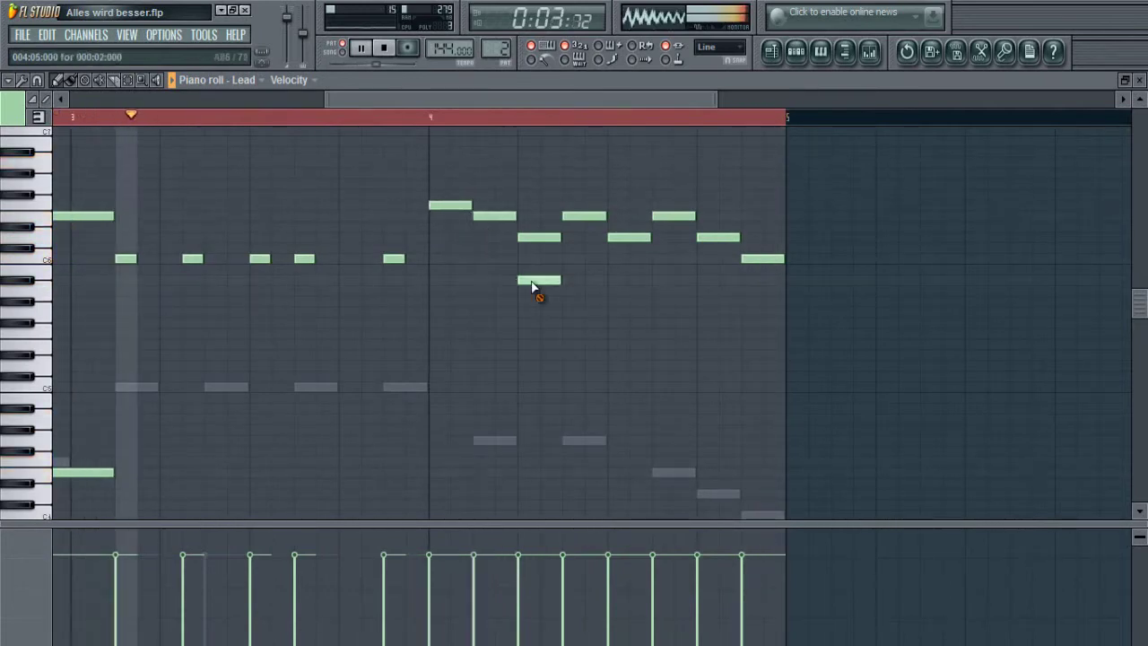
right_click(535, 280)
left_click(604, 290)
right_click(606, 291)
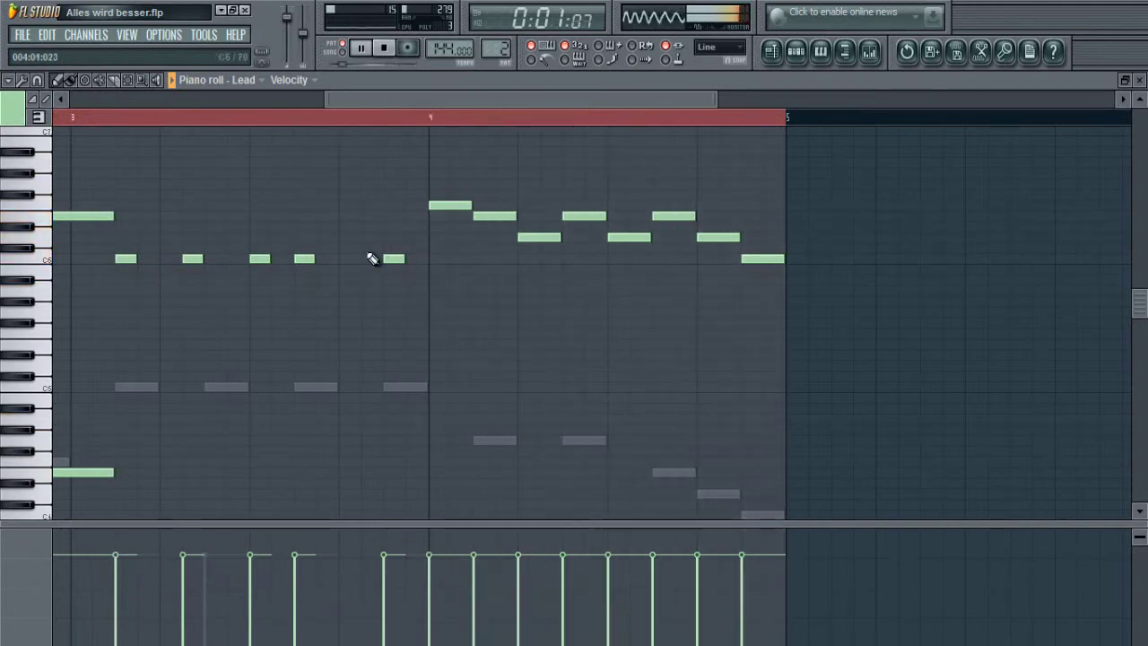
Layer one-step C5 notes under the lead's C6 notes in bar 3, on steps 3, 6, 9, 11 and 15
scroll(382, 139, "down", 4)
scroll(382, 139, "down", 3, "ctrl")
scroll(260, 188, "up", 3)
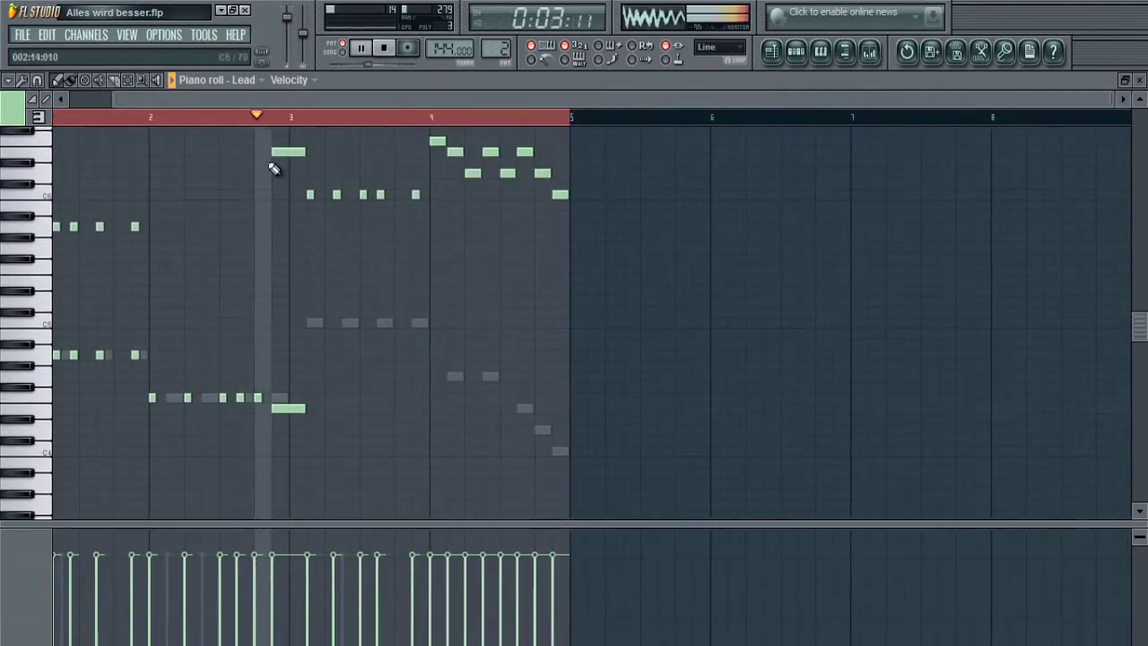
scroll(292, 130, "up", 3)
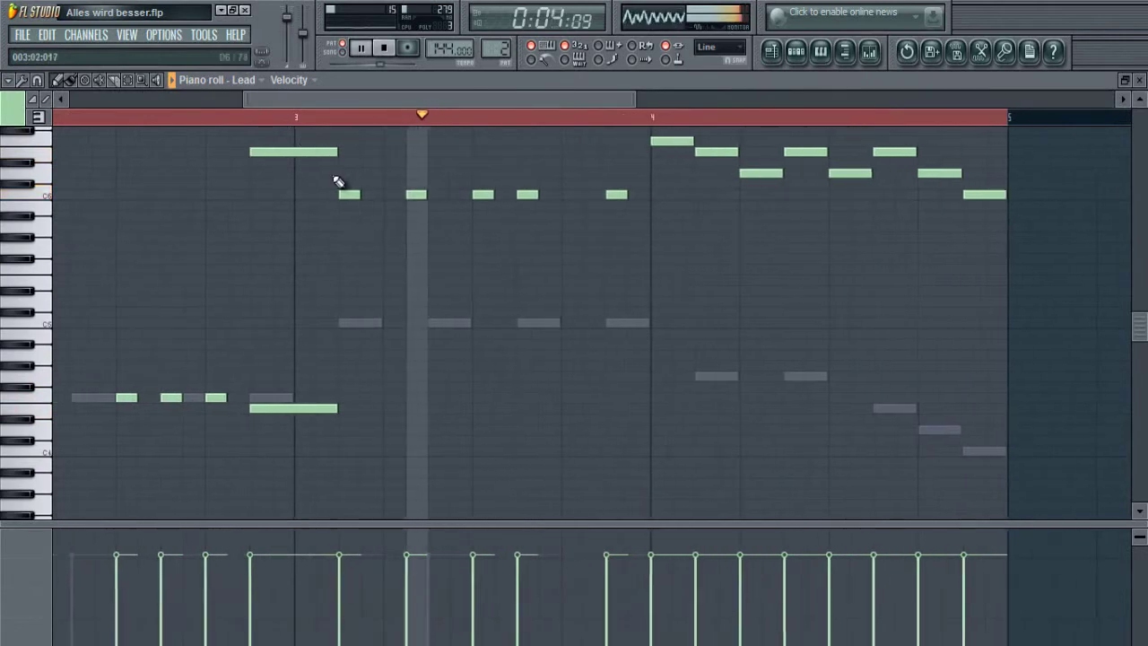
left_click(350, 312)
left_click_drag(352, 311, 352, 322)
left_click(417, 322)
left_click(478, 323)
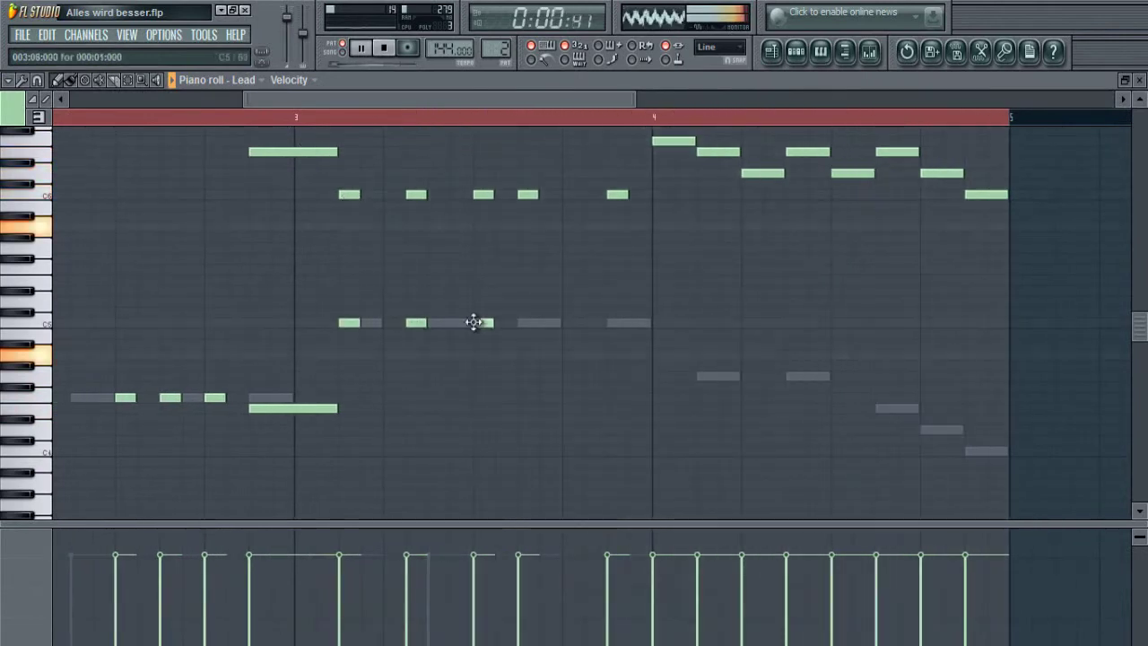
scroll(510, 289, "up", 4)
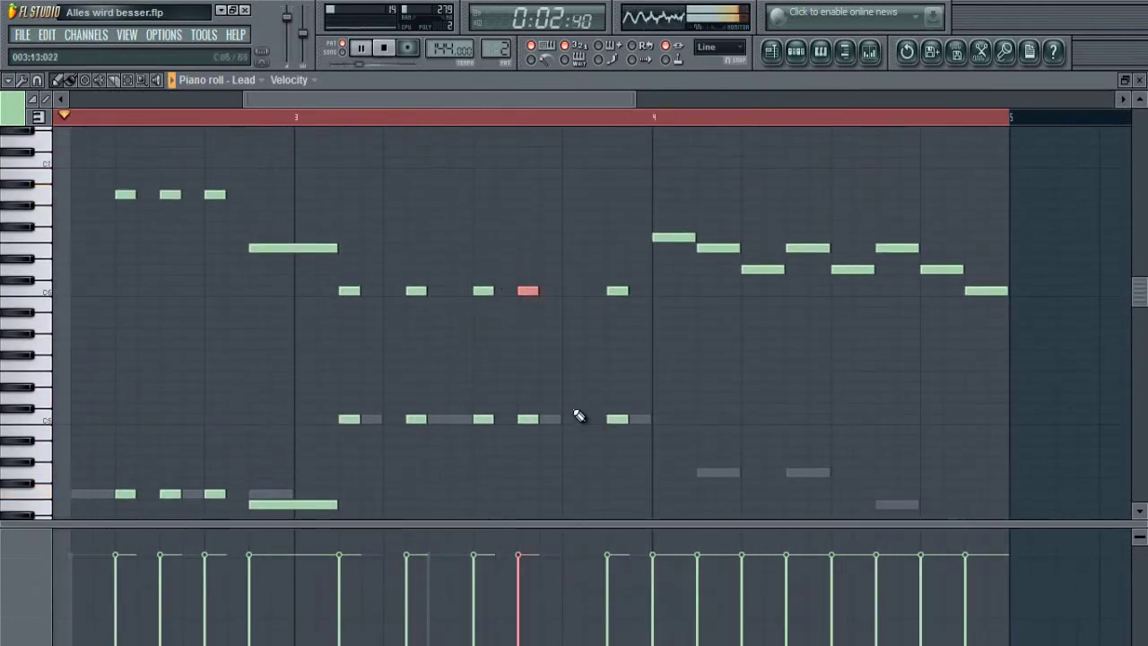
Lengthen the C6 and C5 lead notes on step 11 of bar 3 to two steps
left_click_drag(529, 267, 567, 499)
left_click_drag(536, 419, 562, 421)
key("ctrl+d")
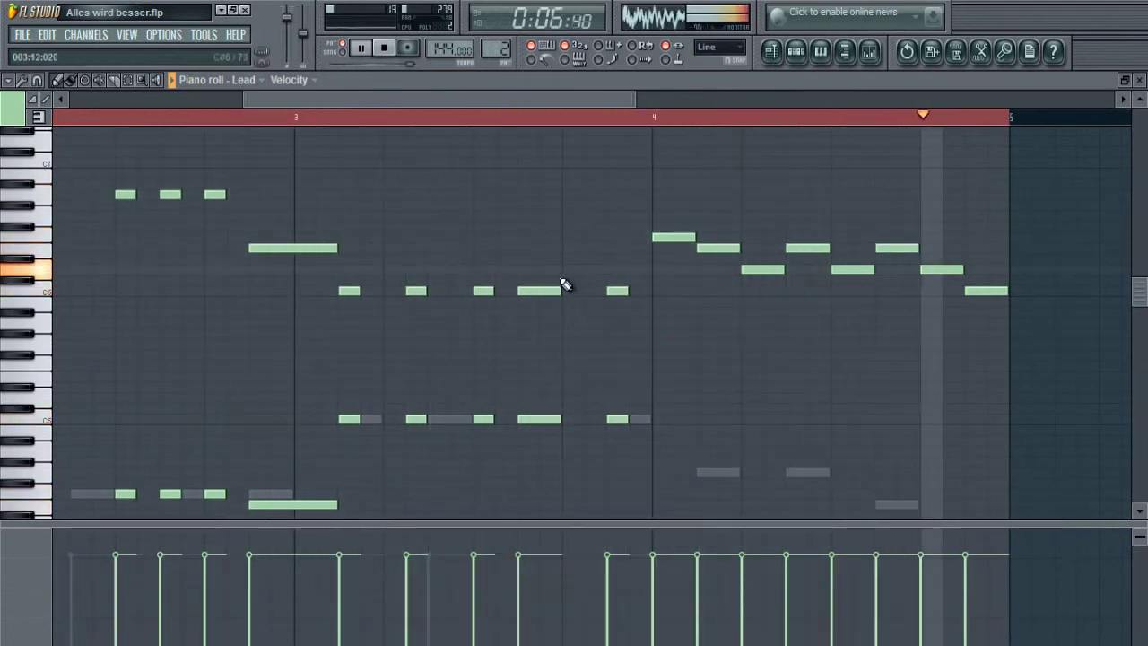
Layer two-step lower lead notes throughout bar 4: four G4, then G#4, E4, D4 and C4
left_click(744, 356)
scroll(766, 386, "down", 2)
left_click(673, 344)
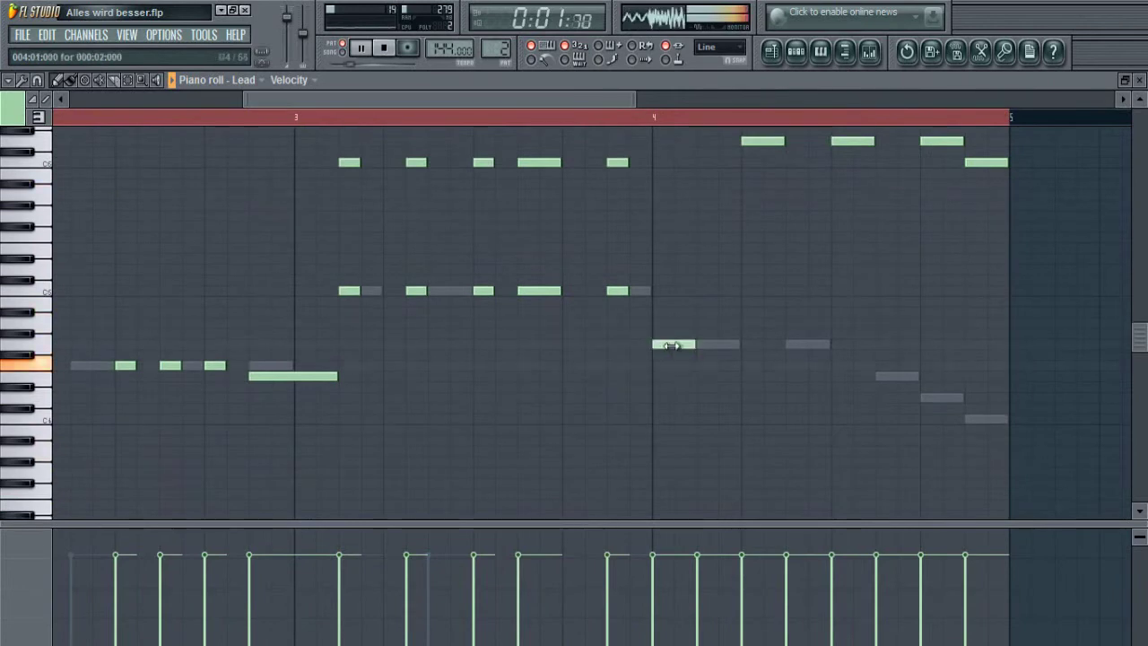
scroll(723, 395, "up", 1)
left_click(705, 413)
left_click_drag(700, 410, 701, 408)
left_click(748, 409)
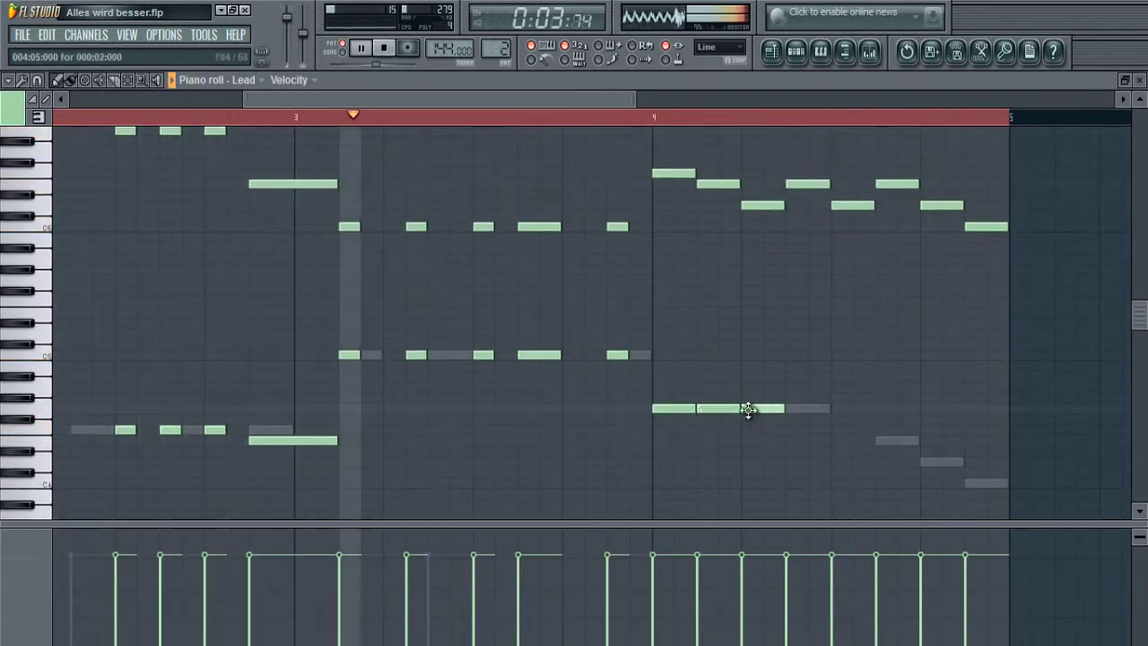
left_click(789, 409)
left_click_drag(843, 443, 843, 410)
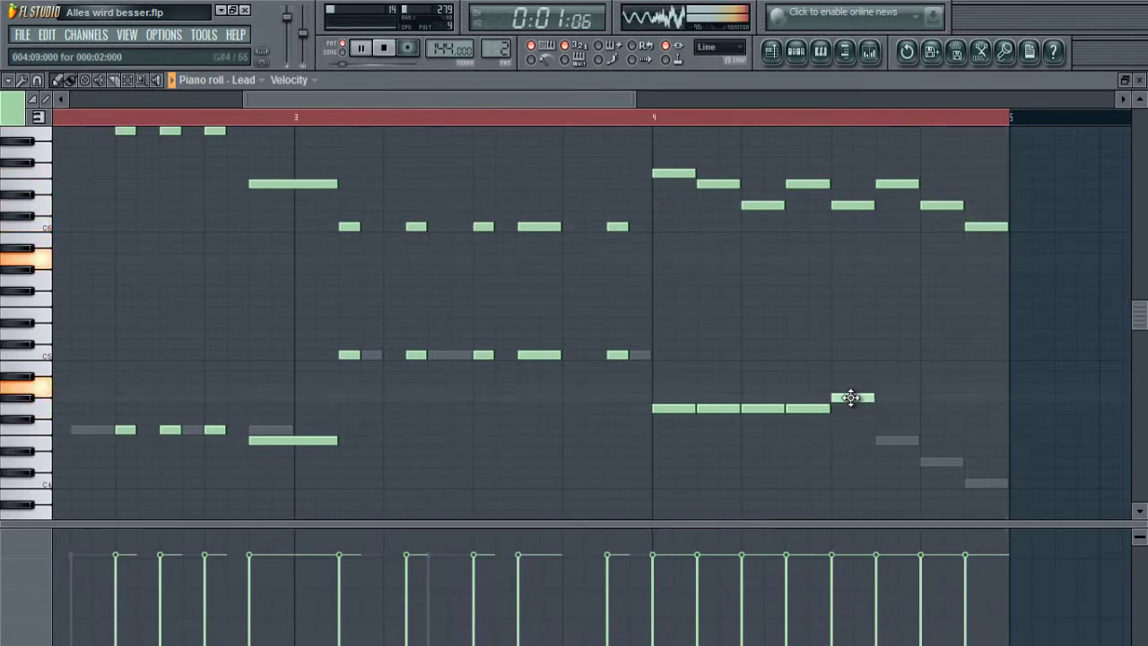
left_click(969, 481)
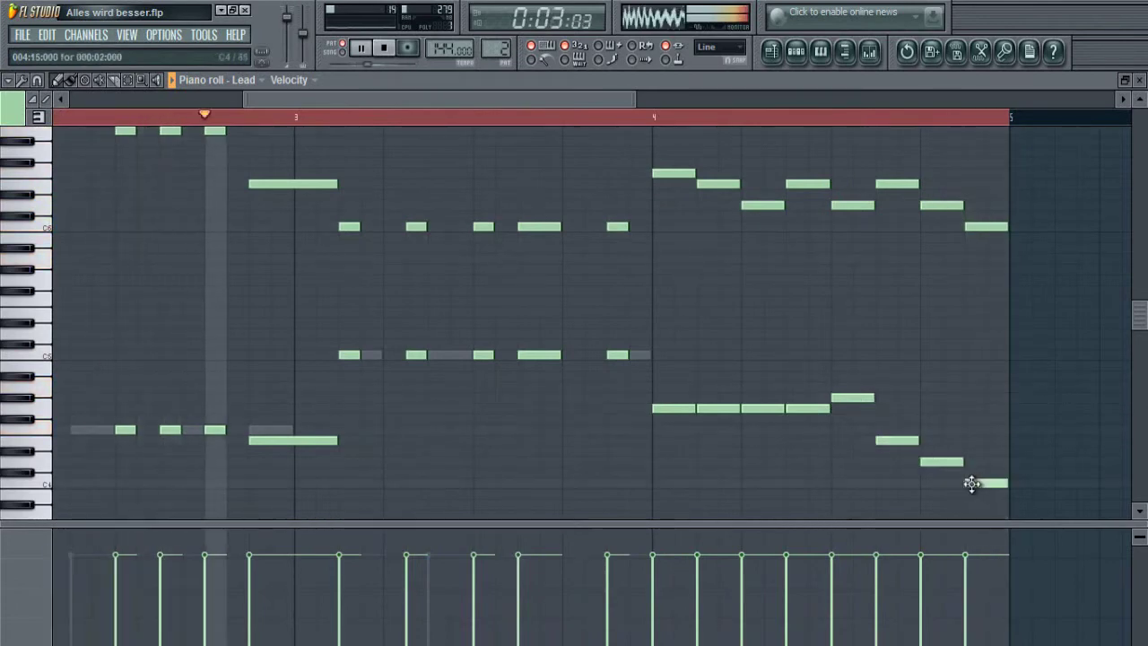
left_click(911, 336)
right_click(924, 335)
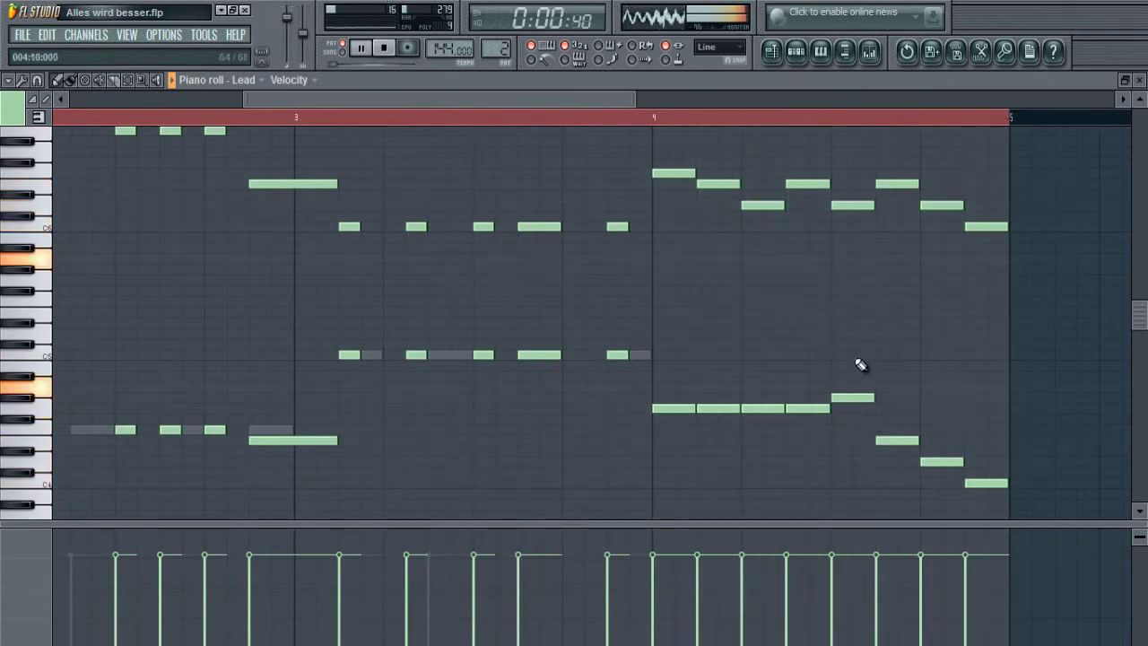
Play the lead from late bar 3 and bar 4, and review the layered melody across all four bars
left_click(830, 117)
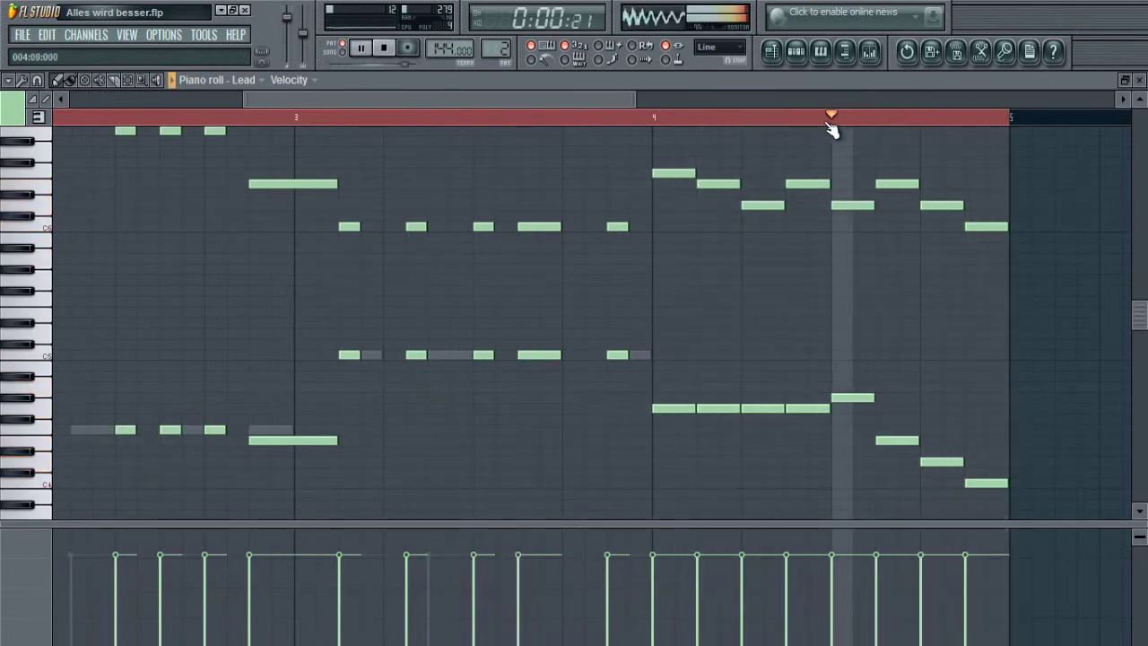
left_click(772, 117)
left_click_drag(767, 116, 585, 117)
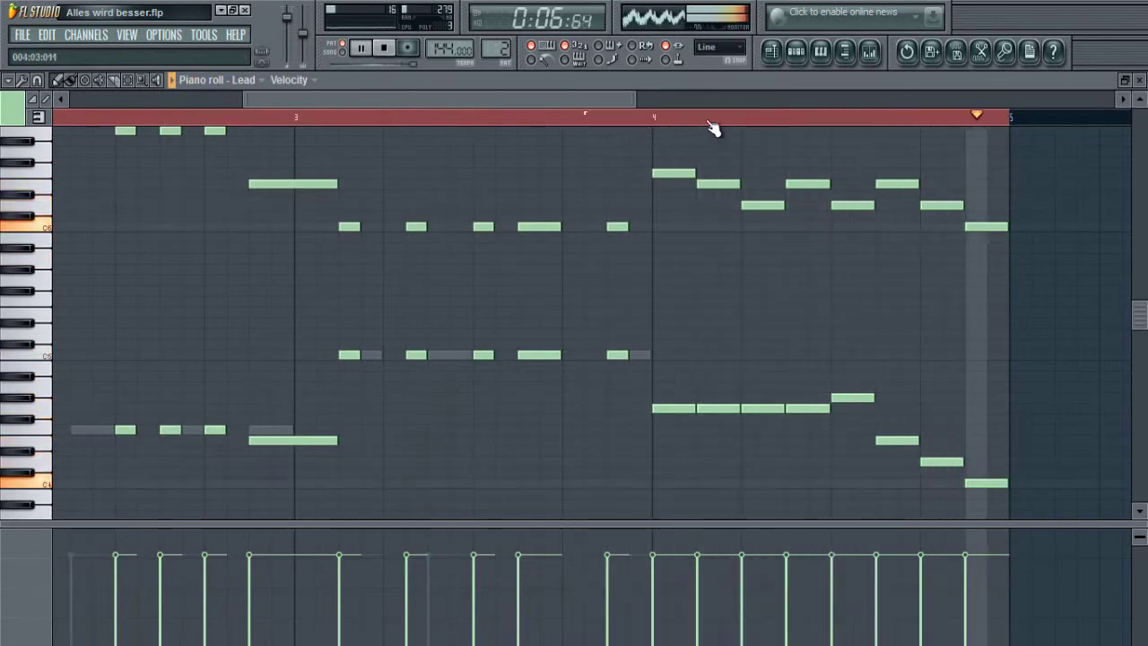
scroll(712, 118, "down", 5)
scroll(426, 323, "up", 4)
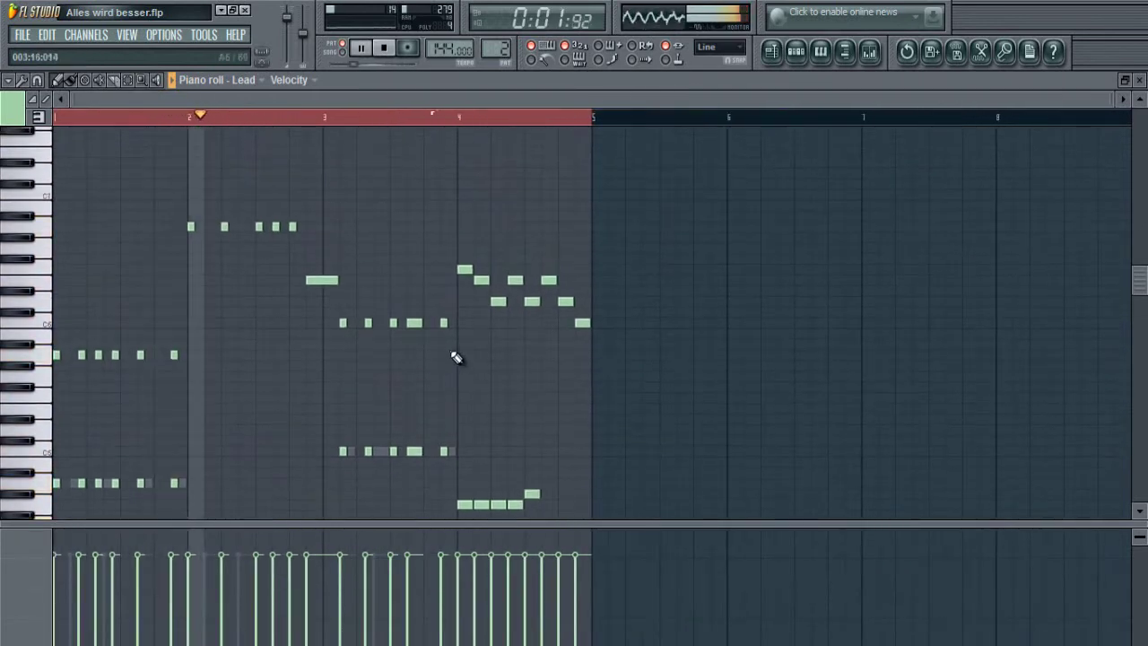
scroll(444, 346, "down", 3)
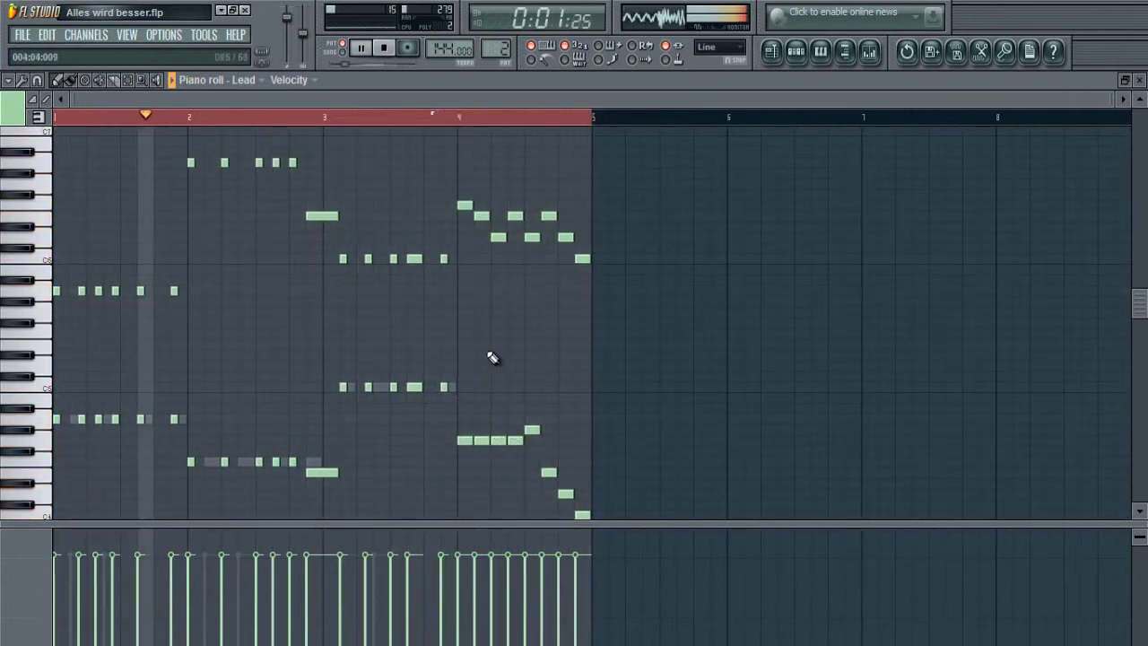
scroll(457, 314, "up", 1)
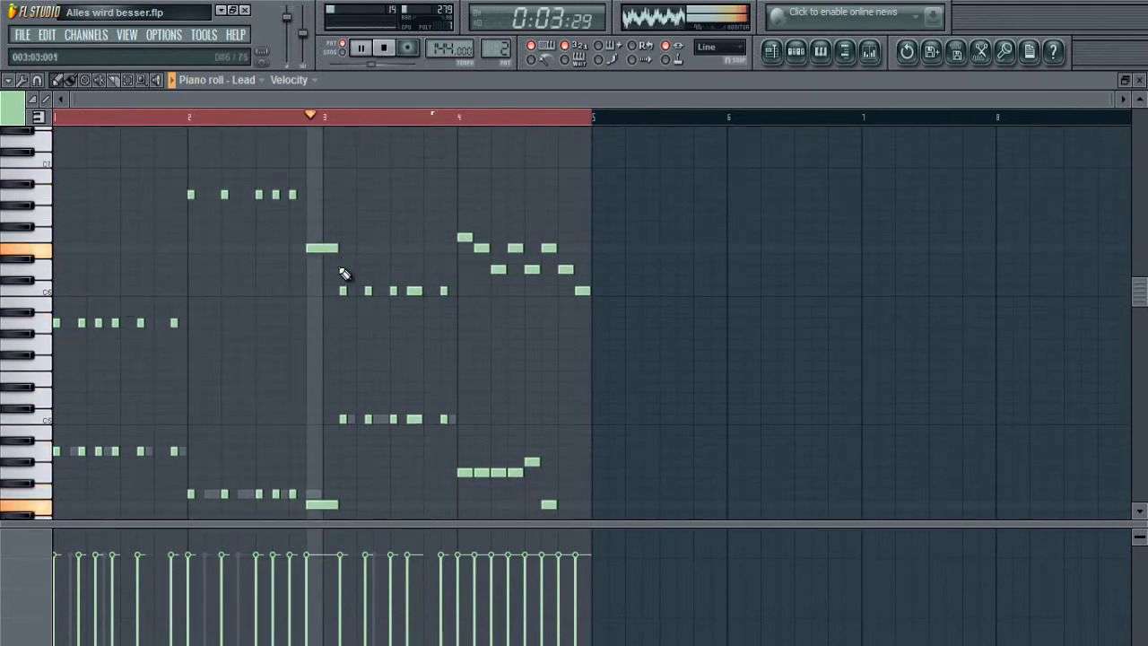
scroll(473, 313, "down", 1)
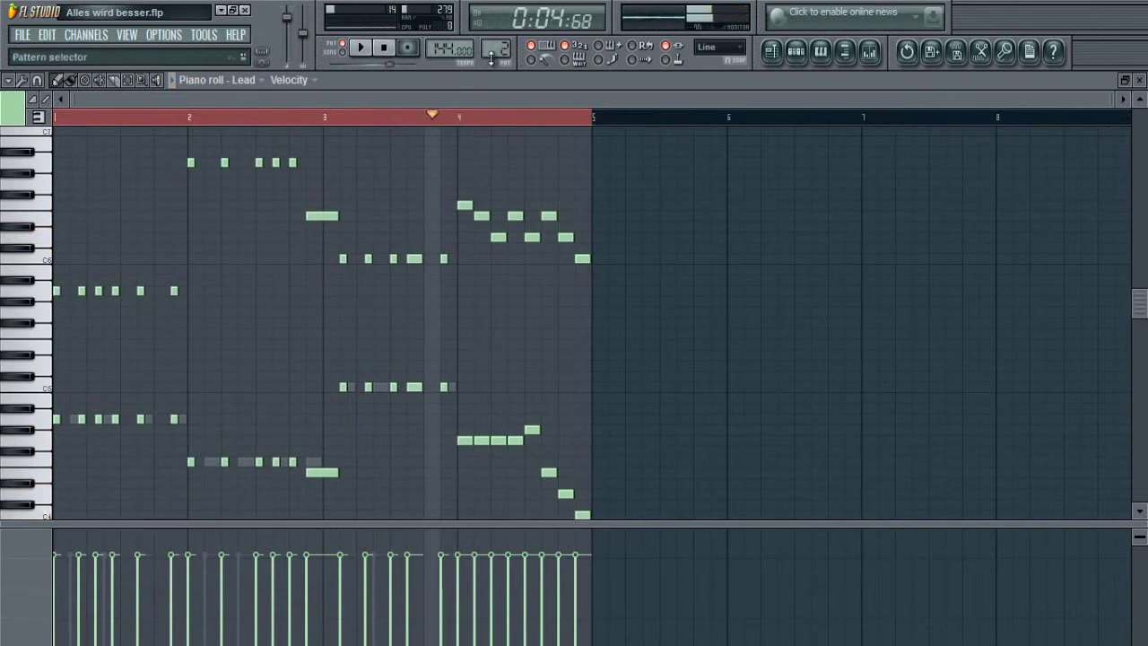
In pattern 3, write a two-bar offbeat bass line of four A4, two F4 and two G4 notes, duplicated into bars 3 and 4
left_click_drag(505, 43, 504, 38)
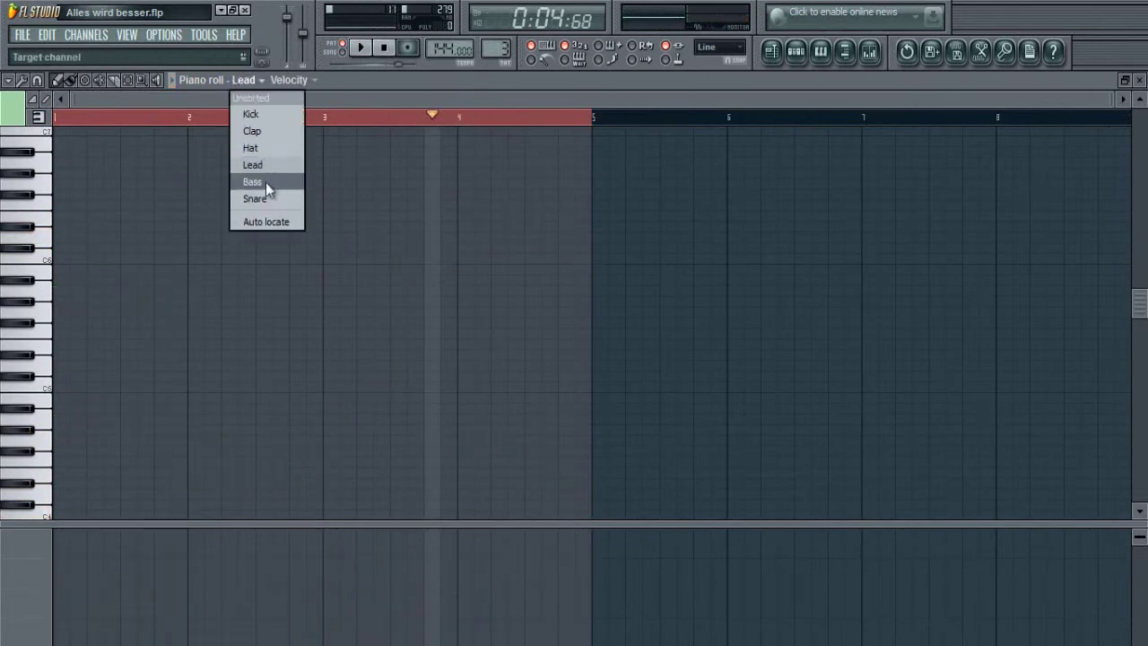
left_click(266, 182)
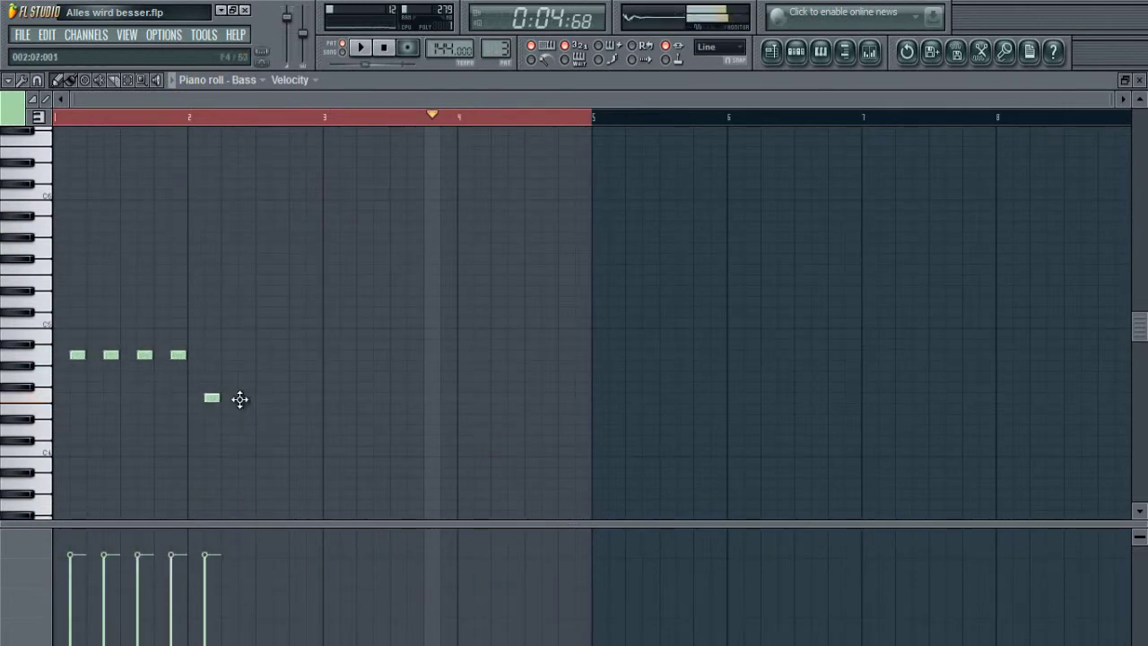
left_click_drag(356, 494, 56, 320)
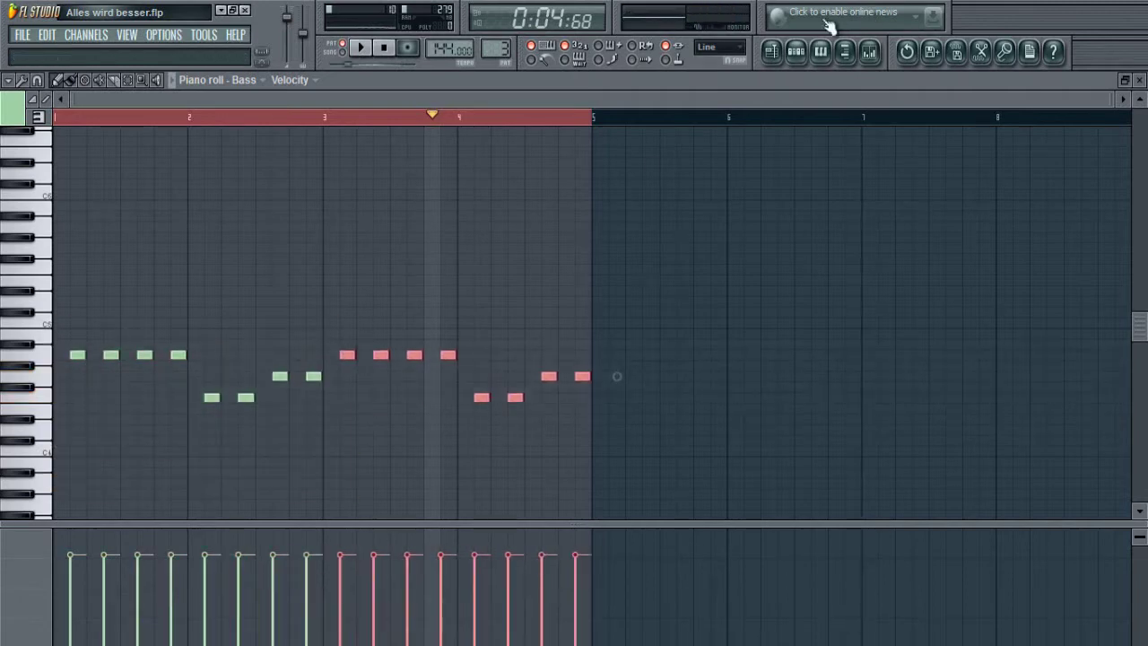
Fill the Kick on every fourth step of pattern 3 and start playback
left_click(798, 51)
right_click(638, 211)
left_click(709, 355)
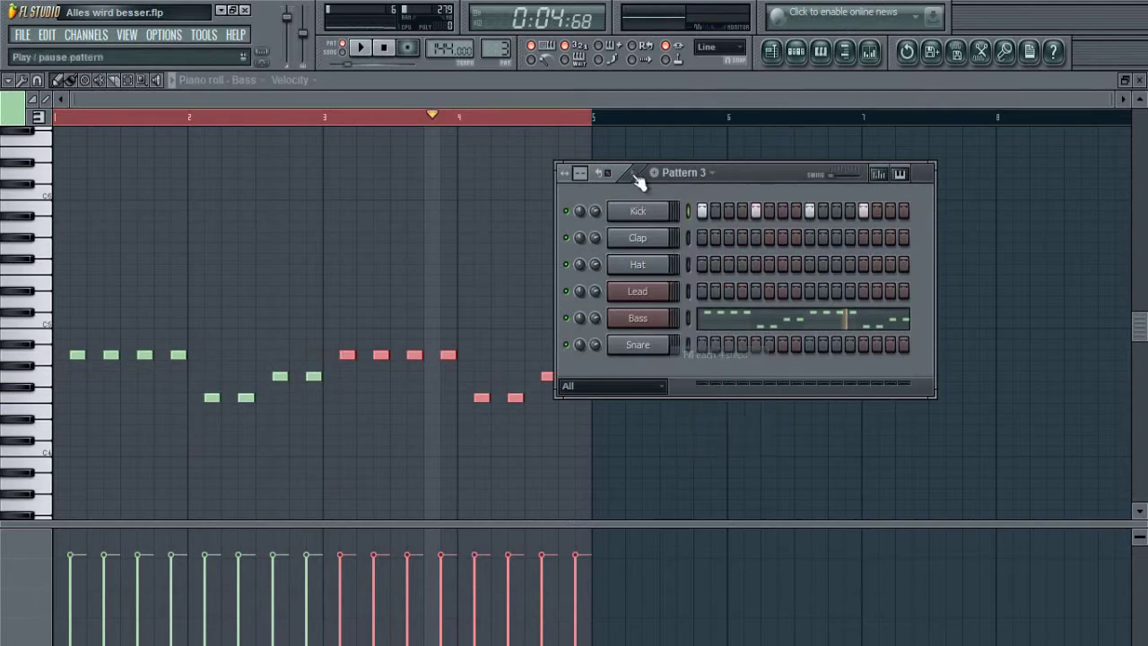
left_click(614, 181)
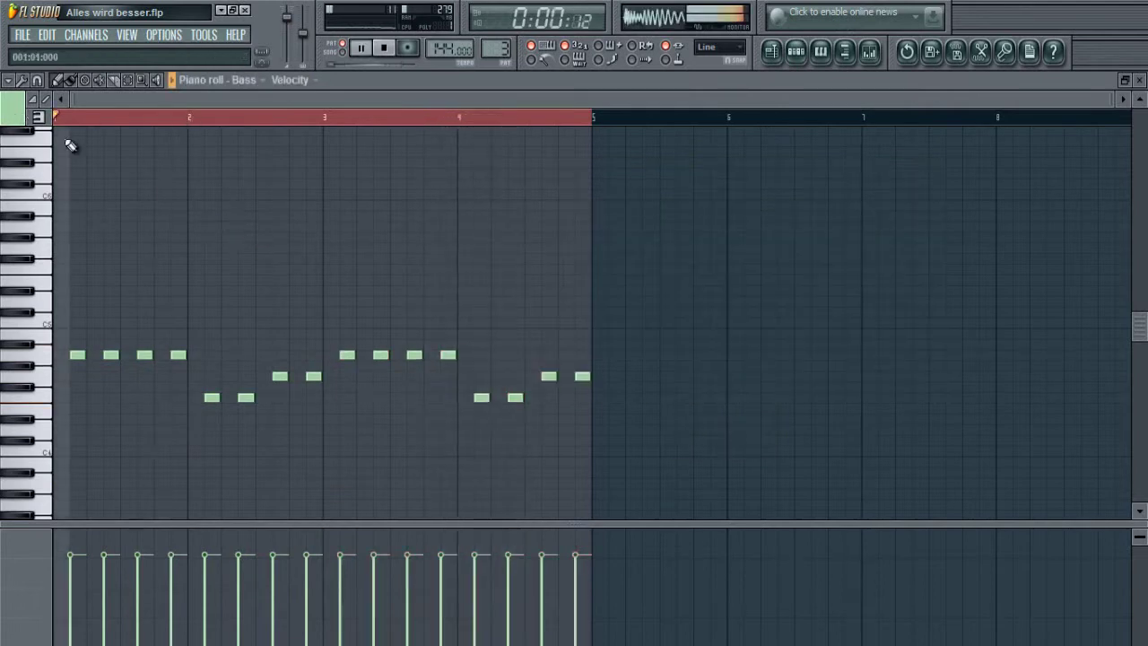
Start pattern 3's Lead with two-step C6 and A4 note pairs on steps 1 and 7 of bar 1
left_click(256, 81)
left_click(258, 171)
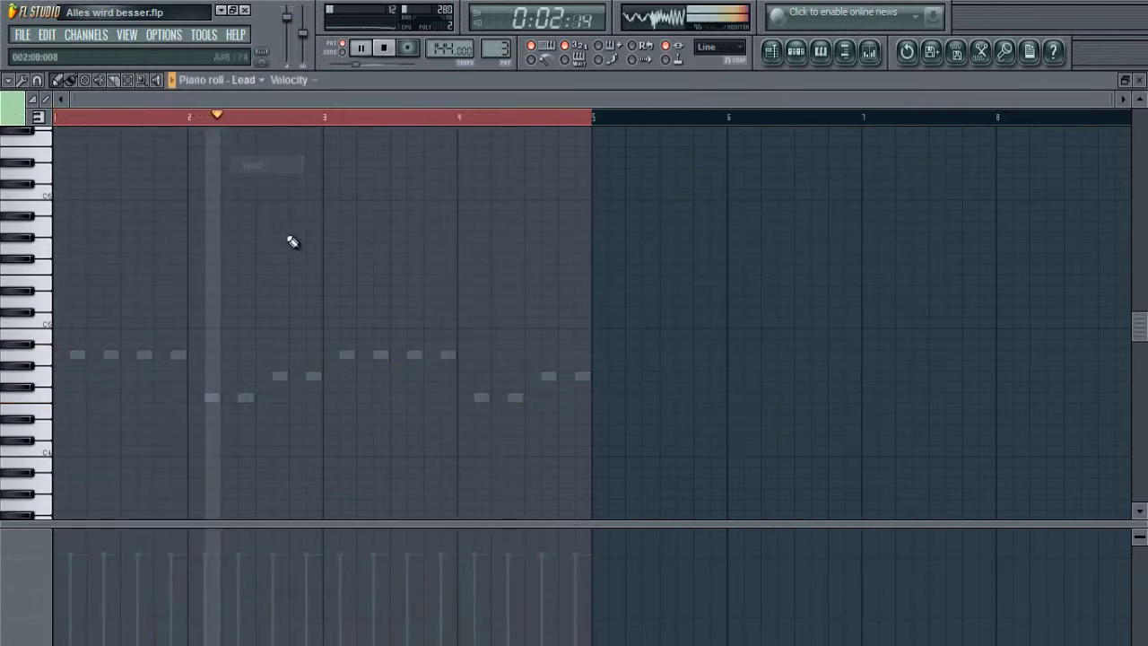
scroll(79, 286, "up", 2)
scroll(127, 98, "up", 3)
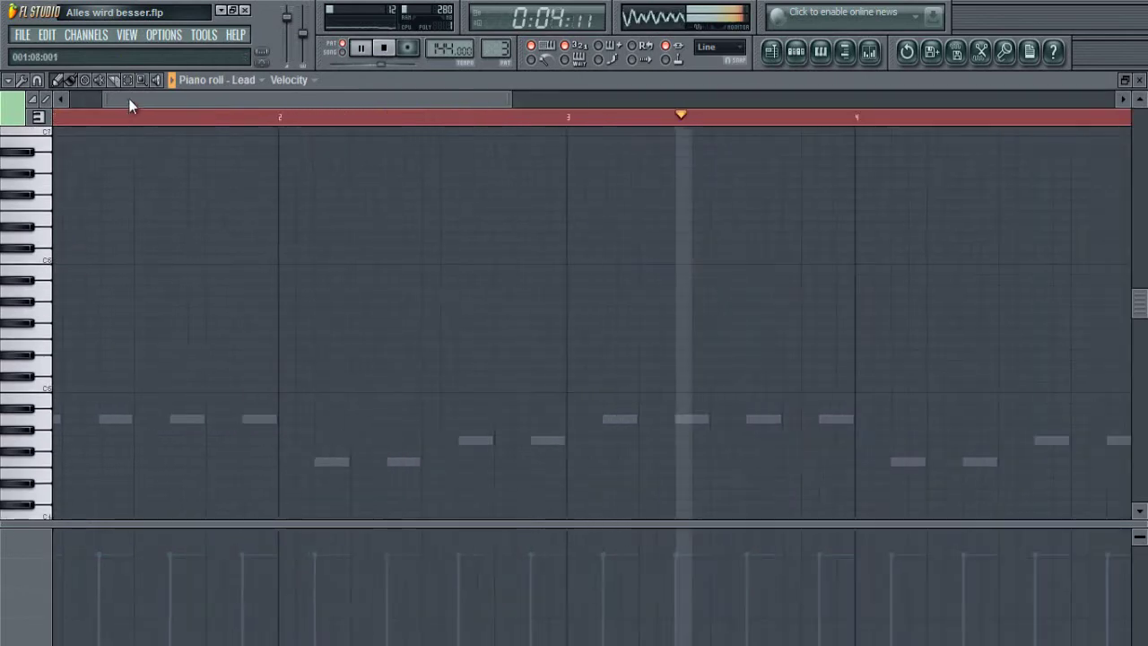
left_click_drag(128, 98, 89, 98)
left_click(61, 419)
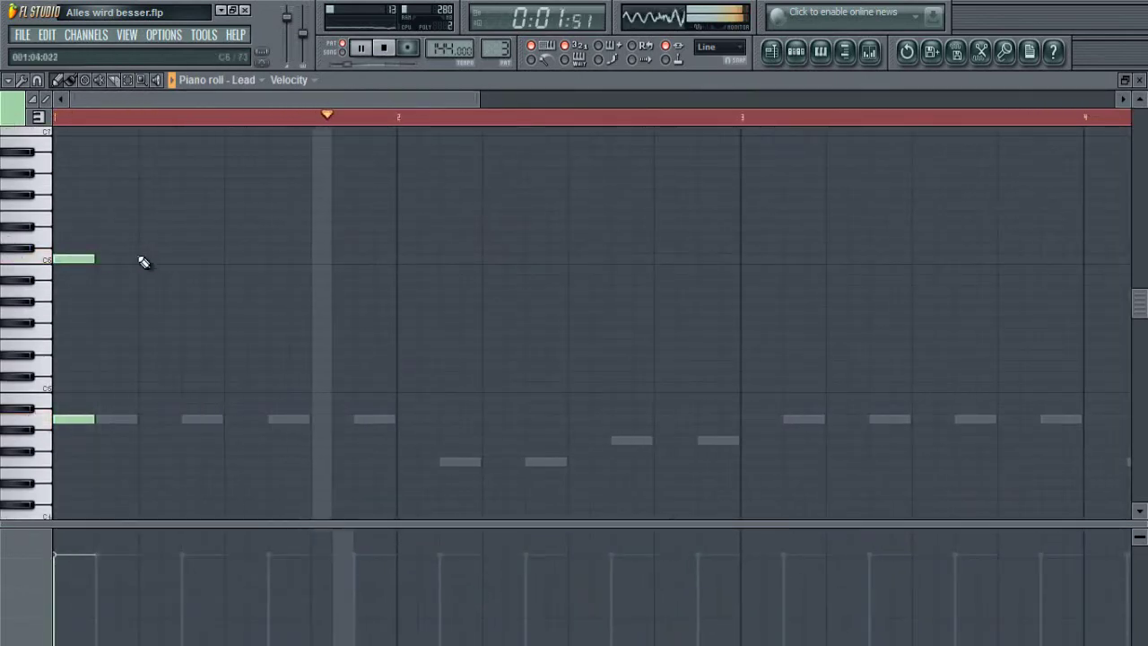
left_click(188, 259)
left_click(186, 418)
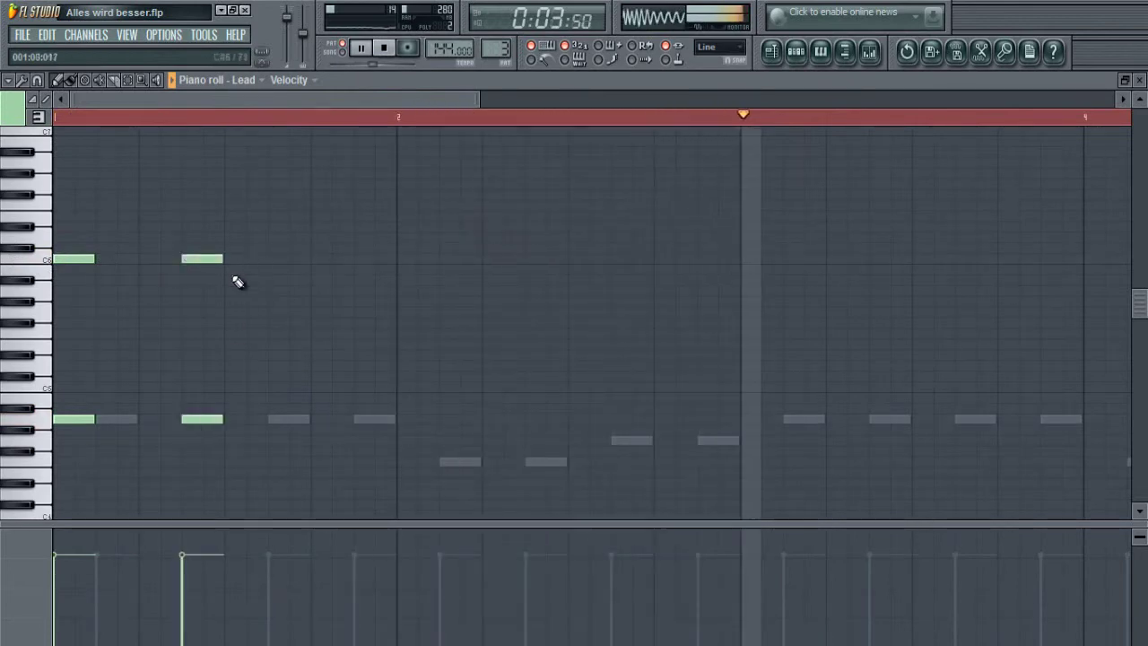
Add two-step B5 and A4 lead pairs on steps 9 and 13, followed by four-step A5 and G5 notes leading into bar 2
left_click(236, 270)
left_click(237, 419)
left_click(316, 269)
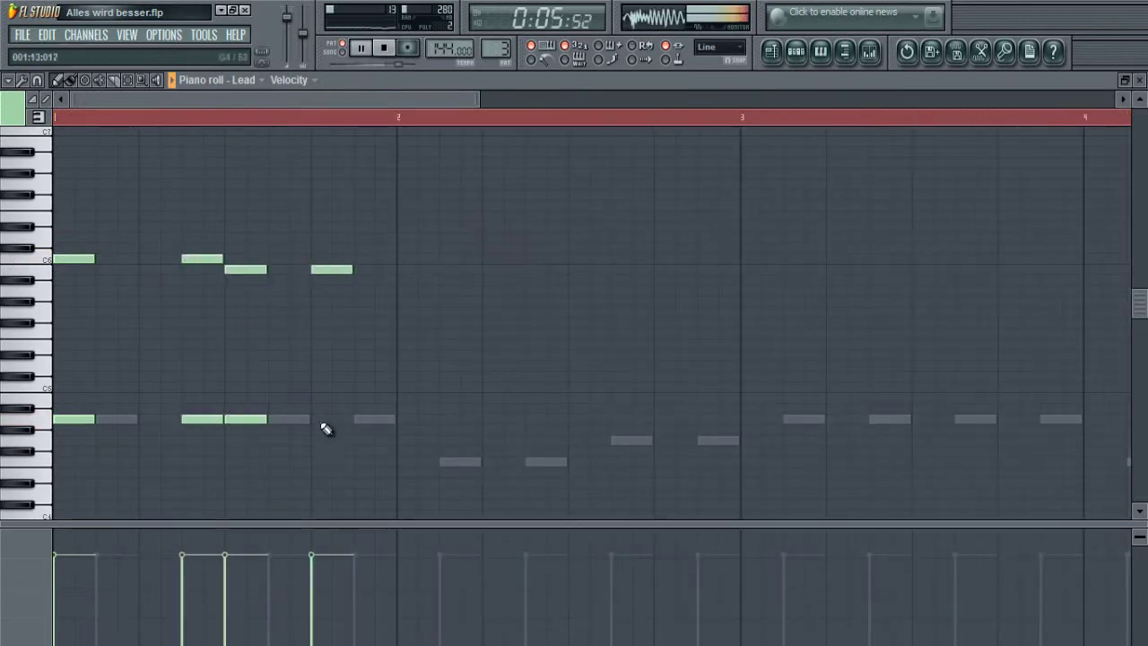
left_click_drag(352, 269, 444, 312)
left_click(359, 270)
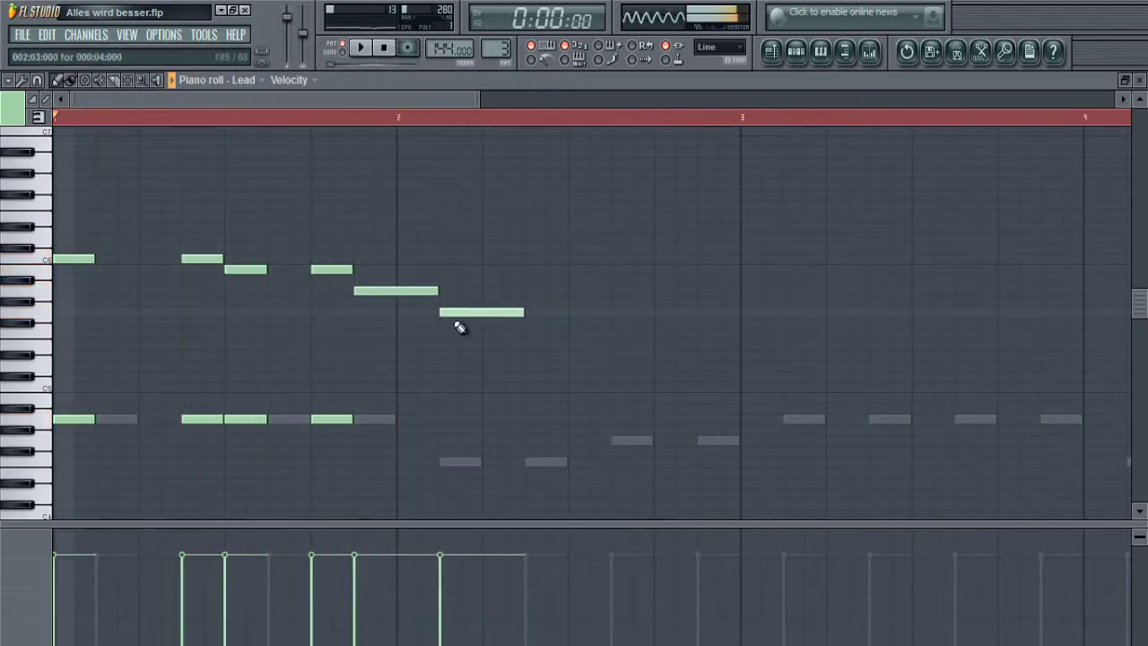
Add a four-step F4 under the Lead's G5 in bar 2, then a four-step D5 and G4 pair on step 9
left_click(455, 462)
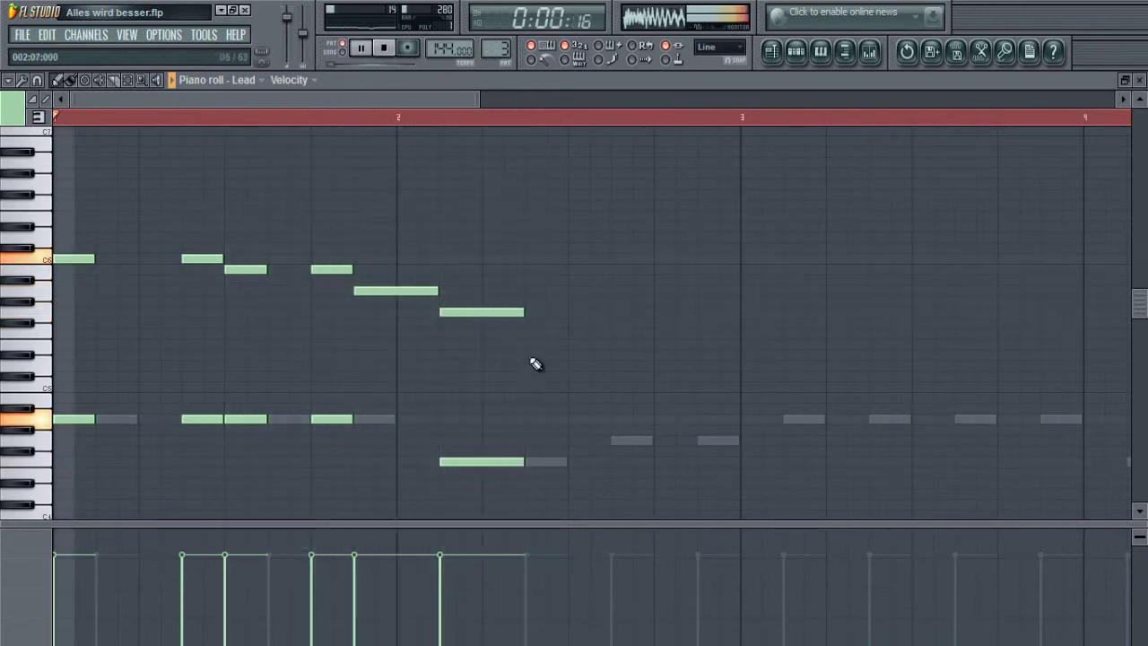
left_click_drag(569, 332, 569, 352)
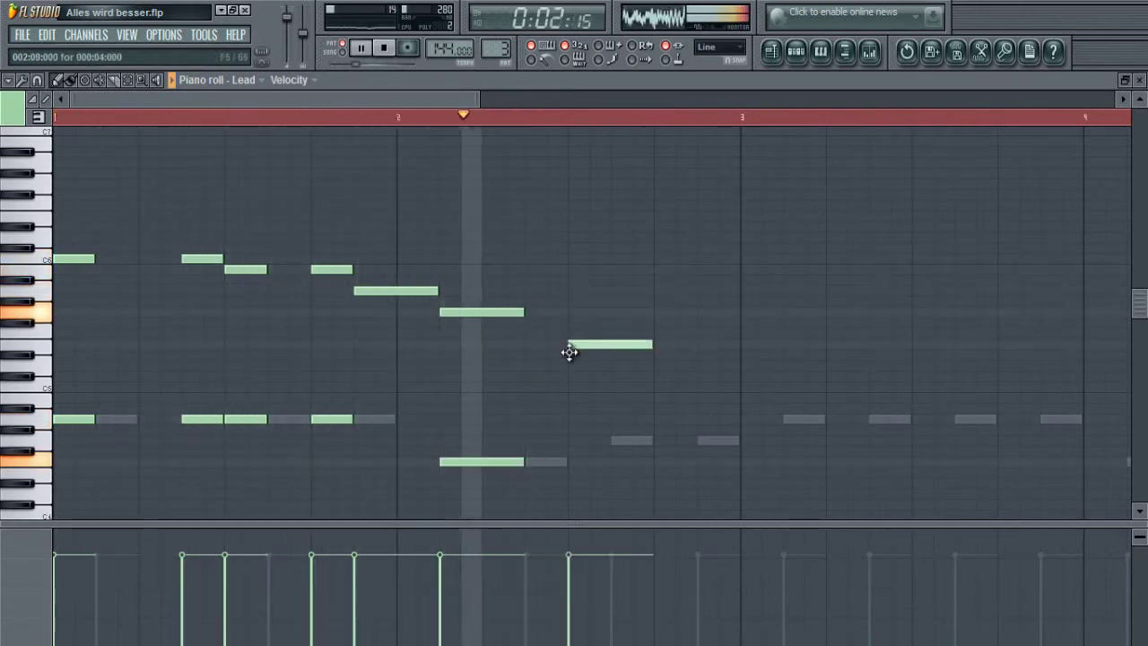
left_click(571, 440)
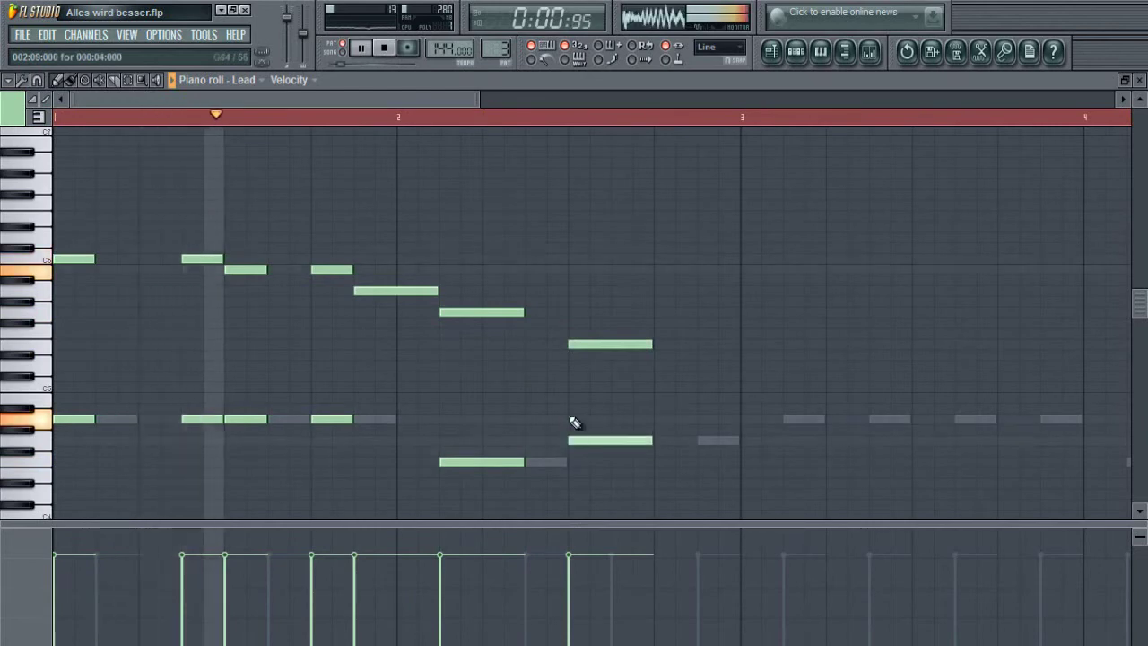
left_click_drag(595, 343, 595, 365)
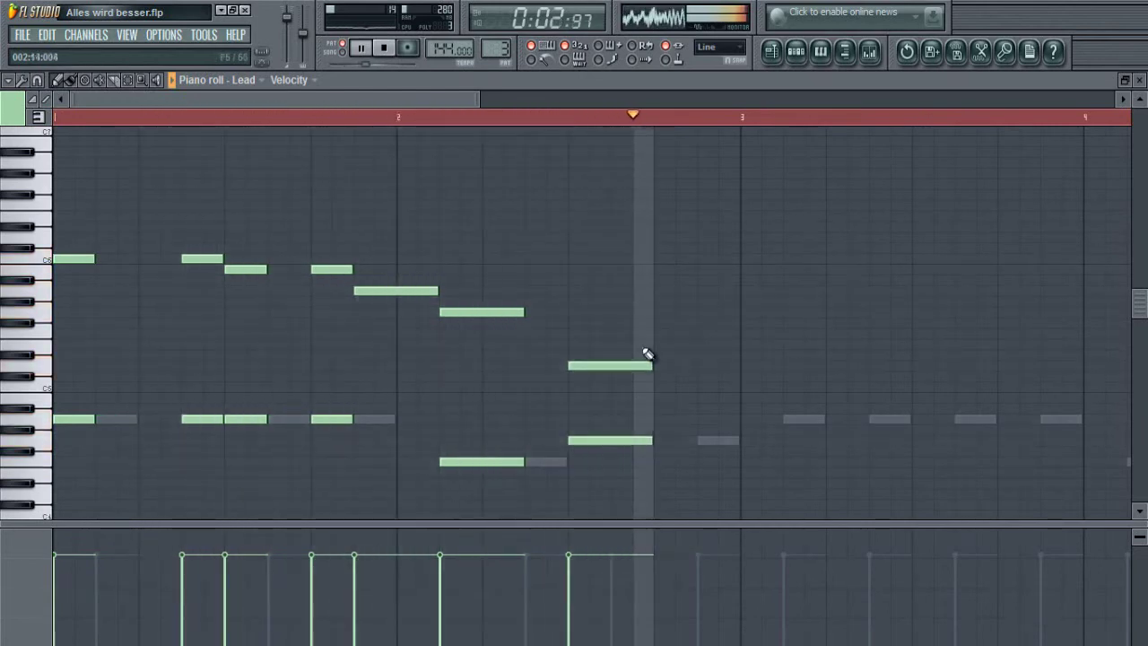
left_click_drag(679, 328, 643, 443)
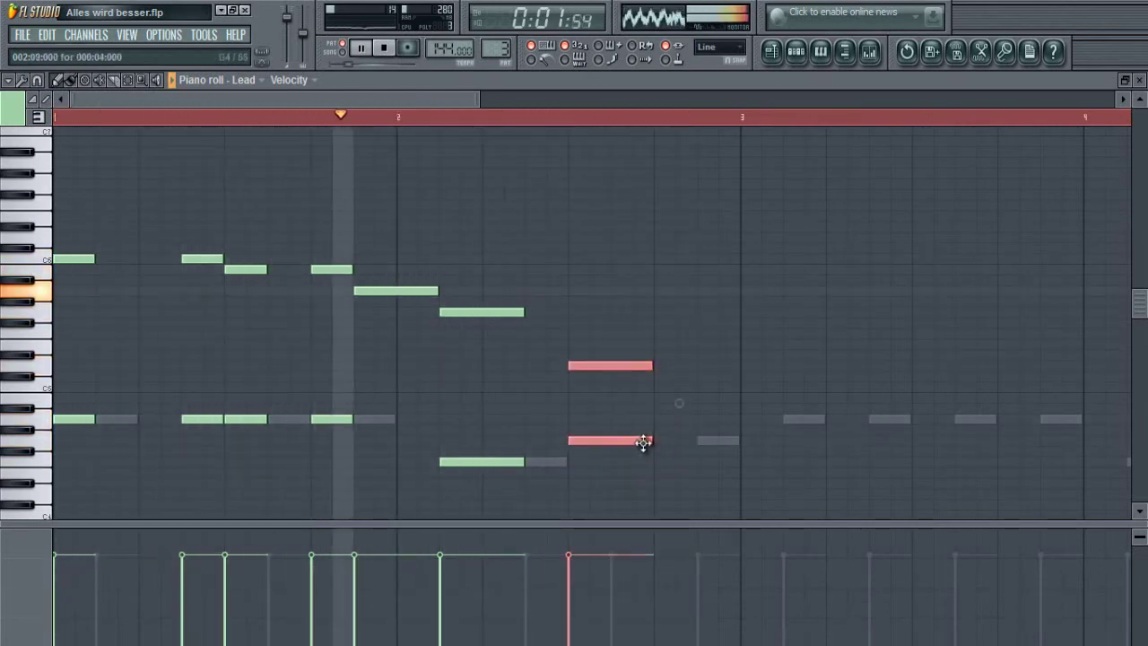
Add a two-step D5 and G4 pair on step 15 of bar 2, and a two-step A4 opening bar 3
left_click(709, 440)
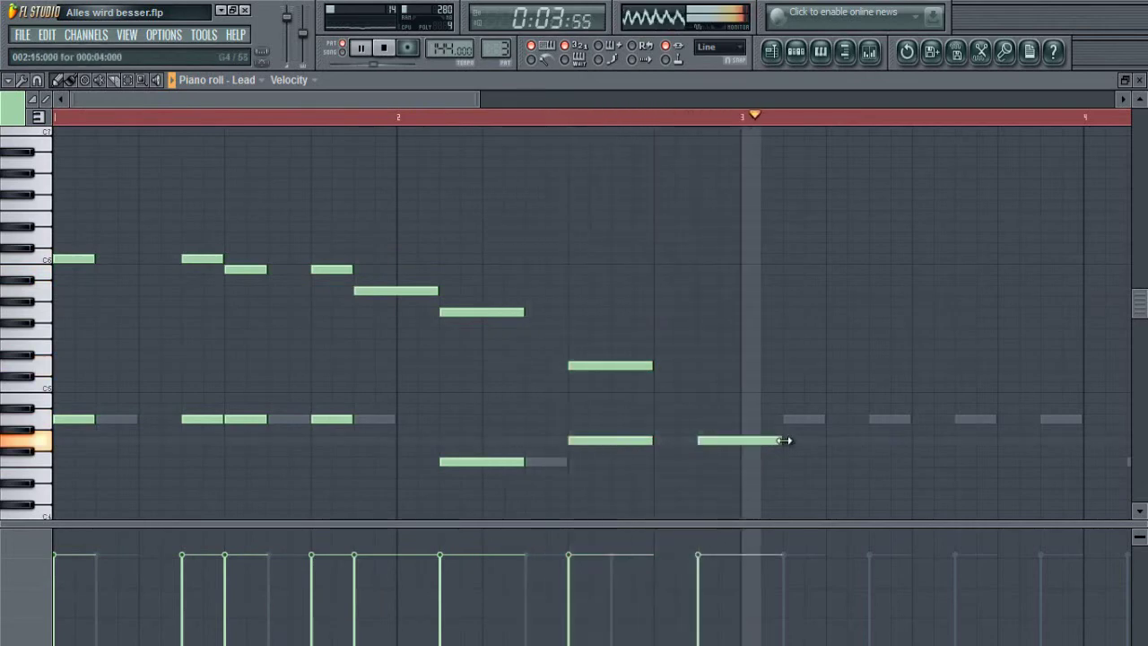
left_click_drag(785, 441, 738, 441)
left_click(707, 365)
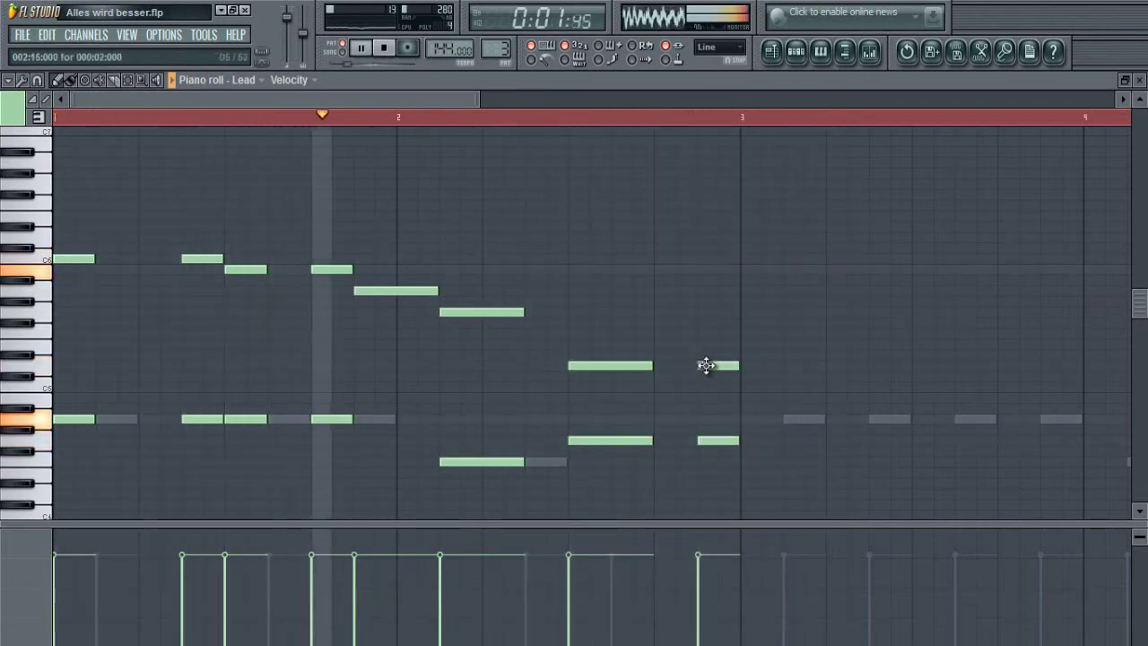
left_click_drag(738, 365, 780, 366)
left_click(758, 419)
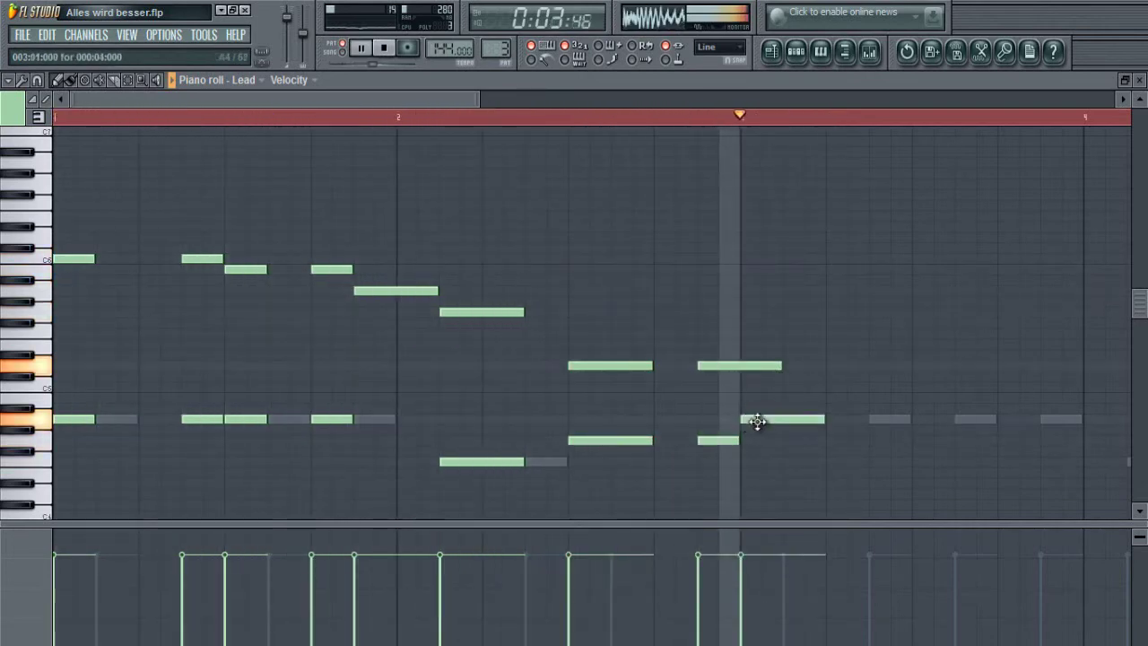
left_click_drag(824, 419, 782, 419)
left_click_drag(780, 366, 741, 365)
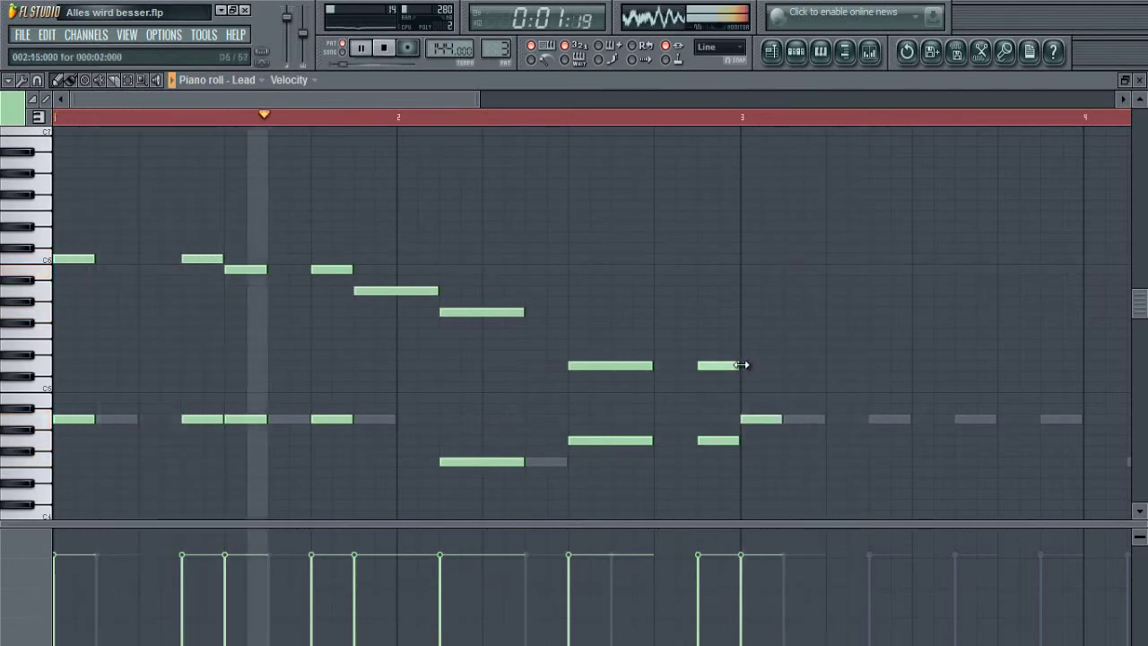
Complete bar 3's Lead with two-step C6 notes on steps 1 and 7, B5 on steps 9 and 15, and matching A4 notes below
left_click(746, 260)
left_click(871, 259)
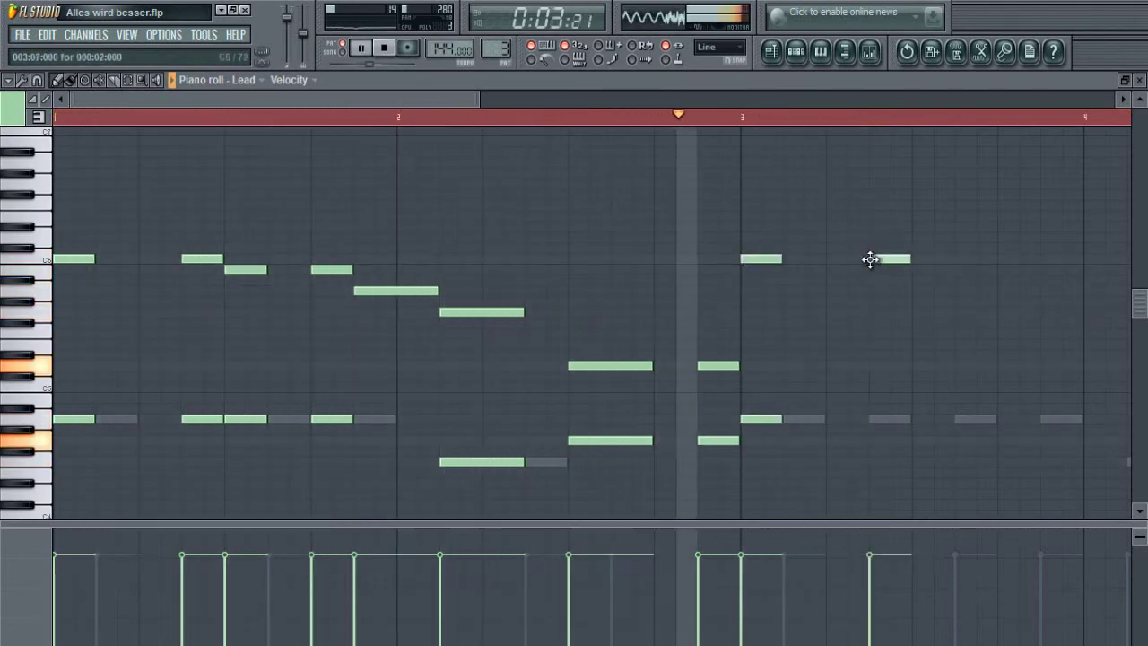
scroll(784, 128, "down", 3)
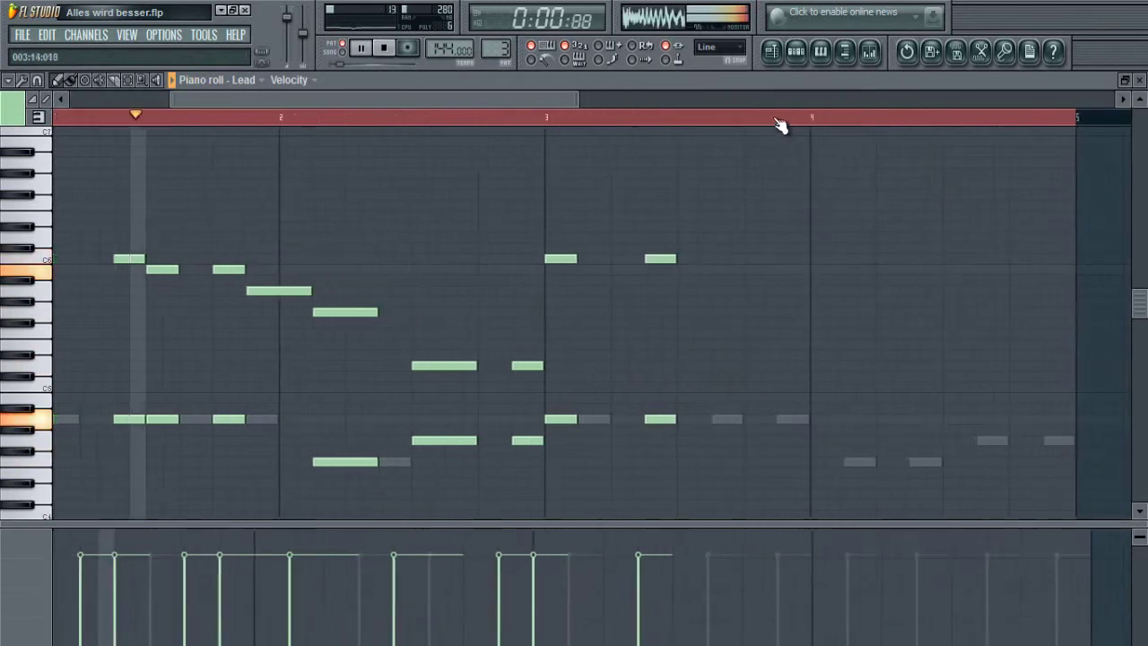
scroll(781, 126, "up", 3)
left_click(659, 268)
left_click(655, 419)
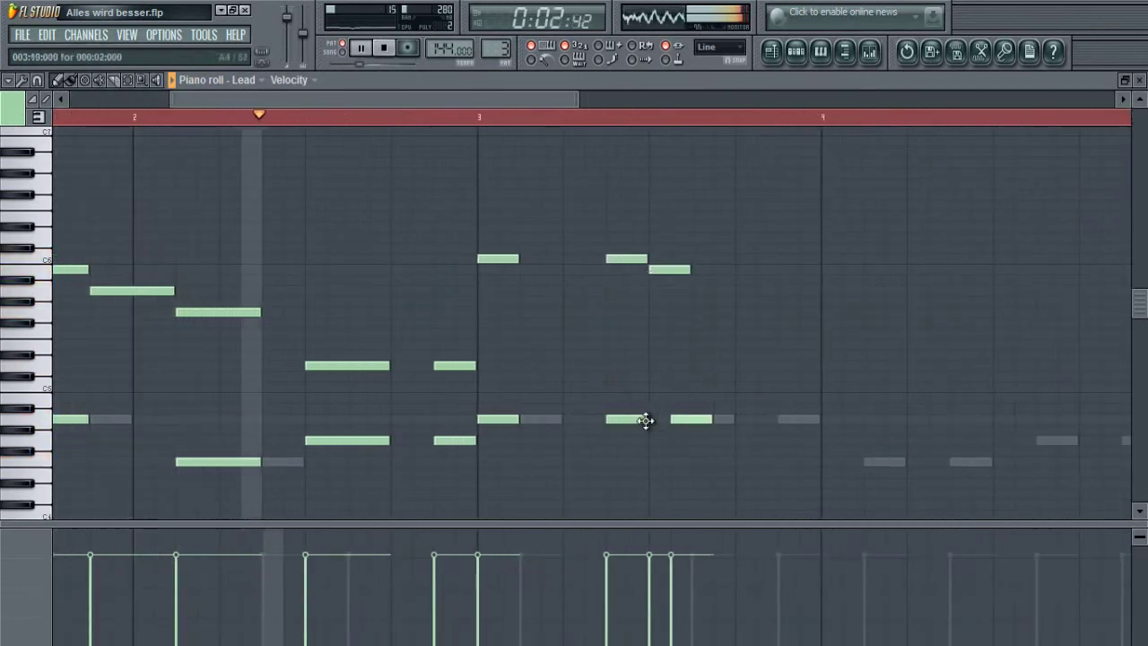
left_click(778, 269)
left_click(777, 419)
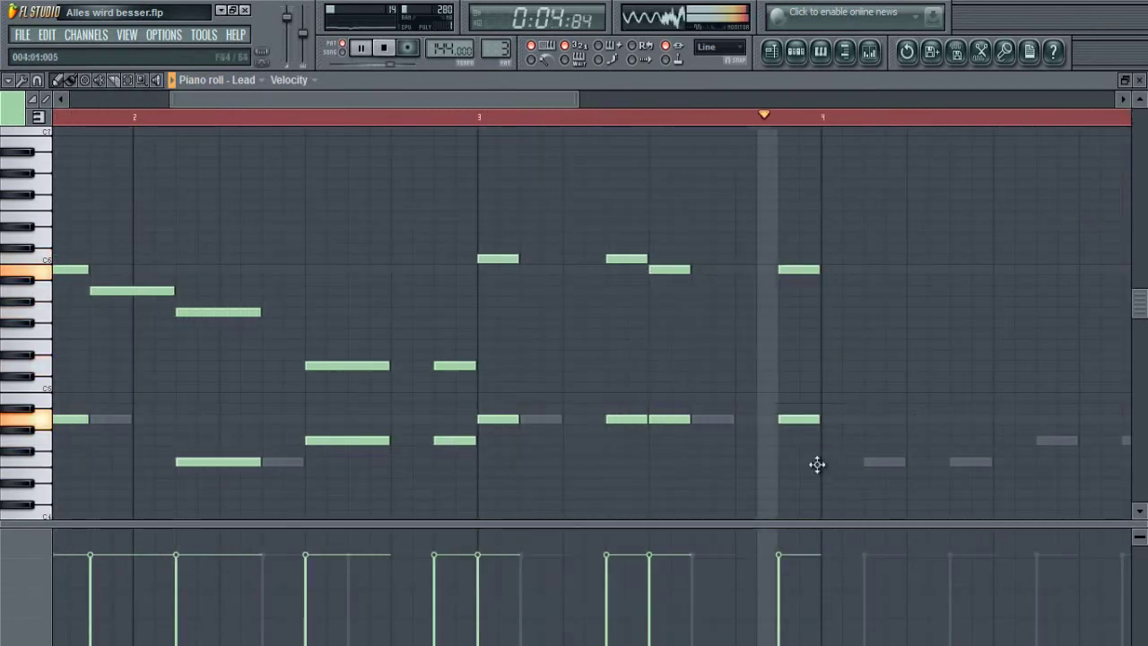
Begin bar 4's Lead with two-step C6 notes on steps 1 and 7, F4 on steps 1 and 5, and G4 on step 9
key("space")
left_click(817, 464)
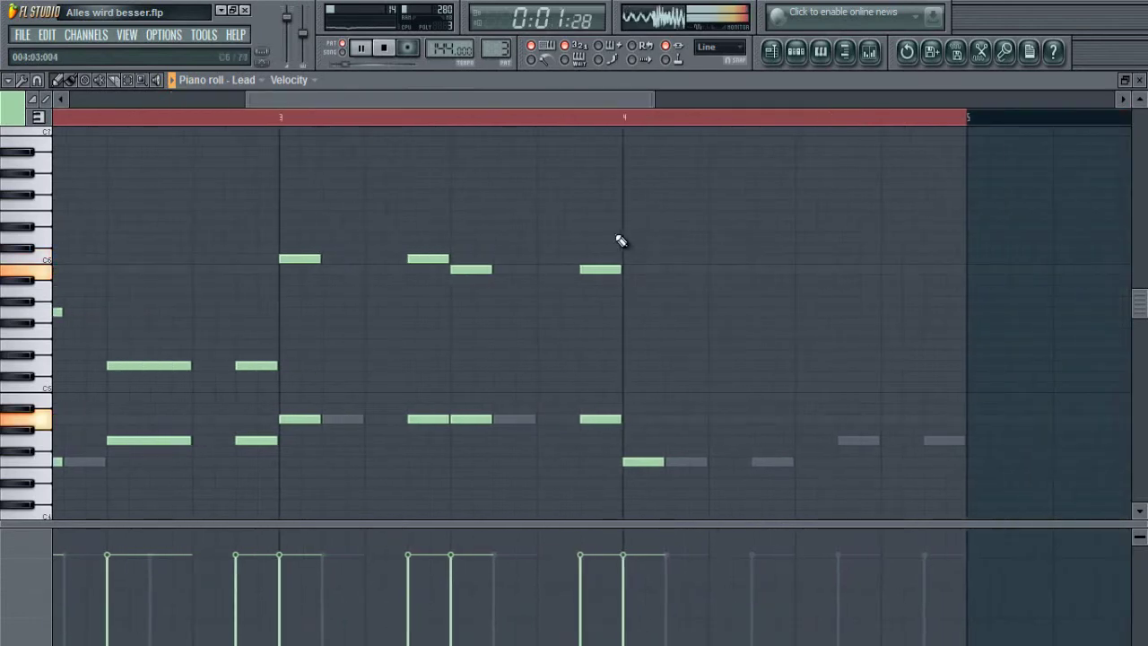
left_click(722, 259)
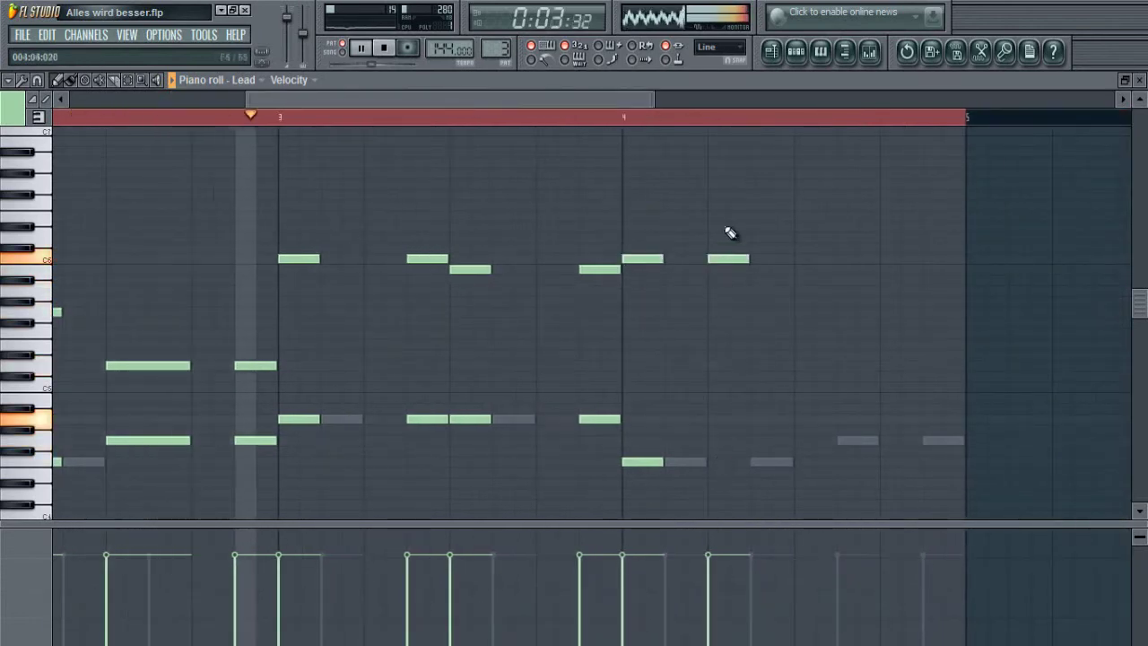
right_click(736, 258)
left_click(756, 258)
left_click(714, 463)
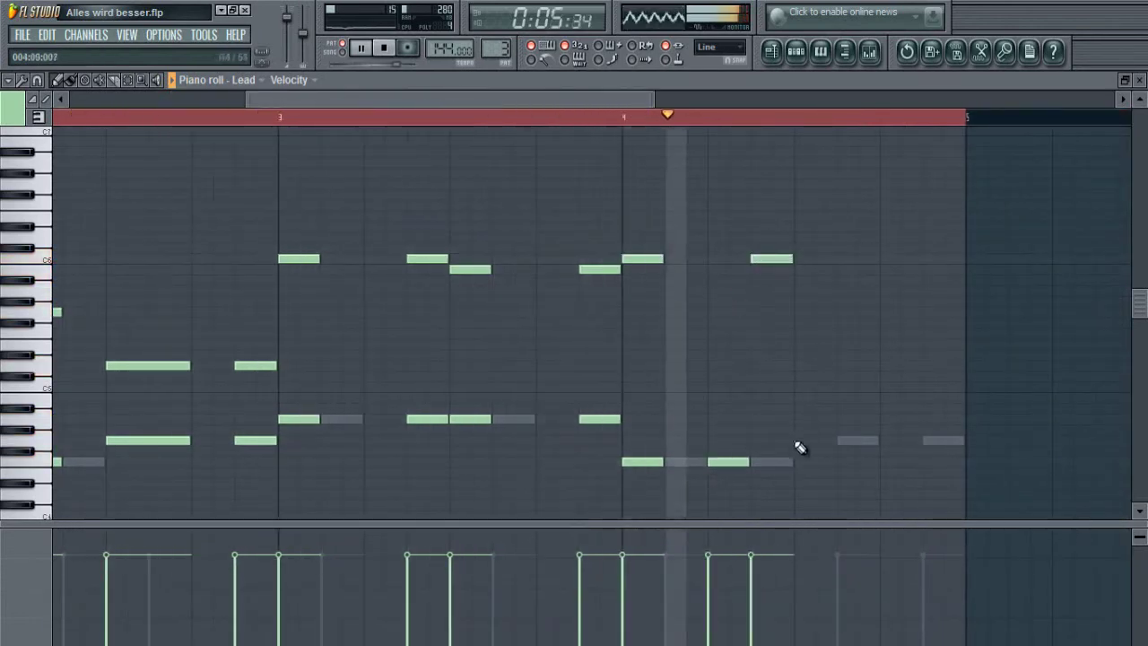
left_click(800, 442)
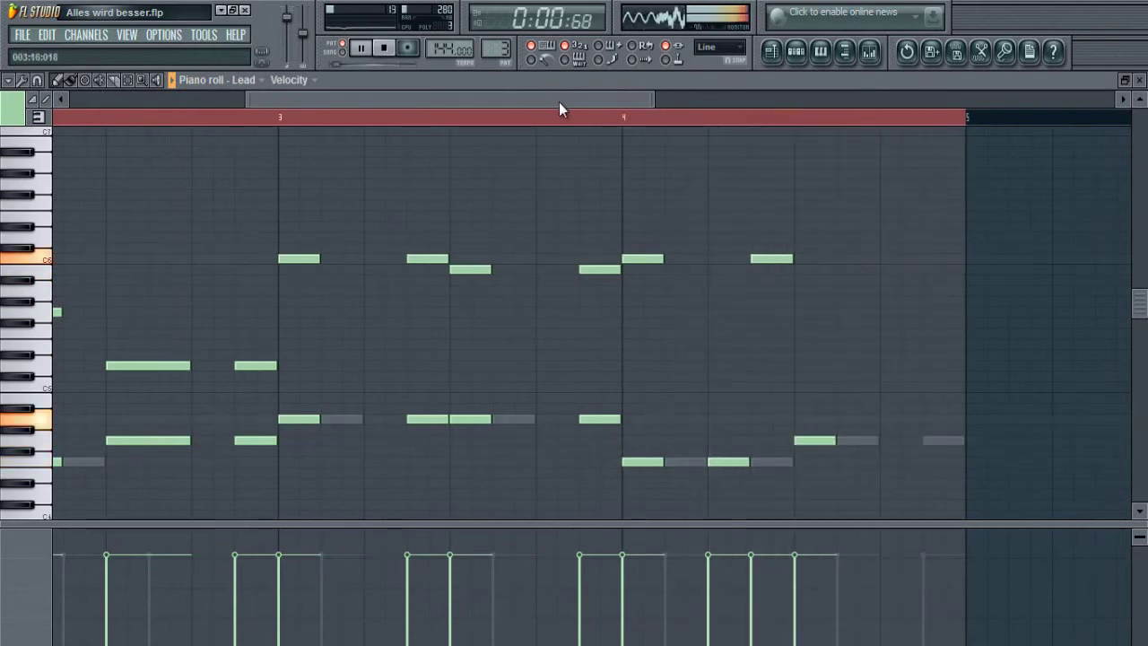
Finish bar 4's Lead with two-step B5, C6 and D6 notes on steps 11, 13 and 15, adding G4 under the last two
left_click_drag(559, 102, 611, 102)
key("space")
left_click(507, 120)
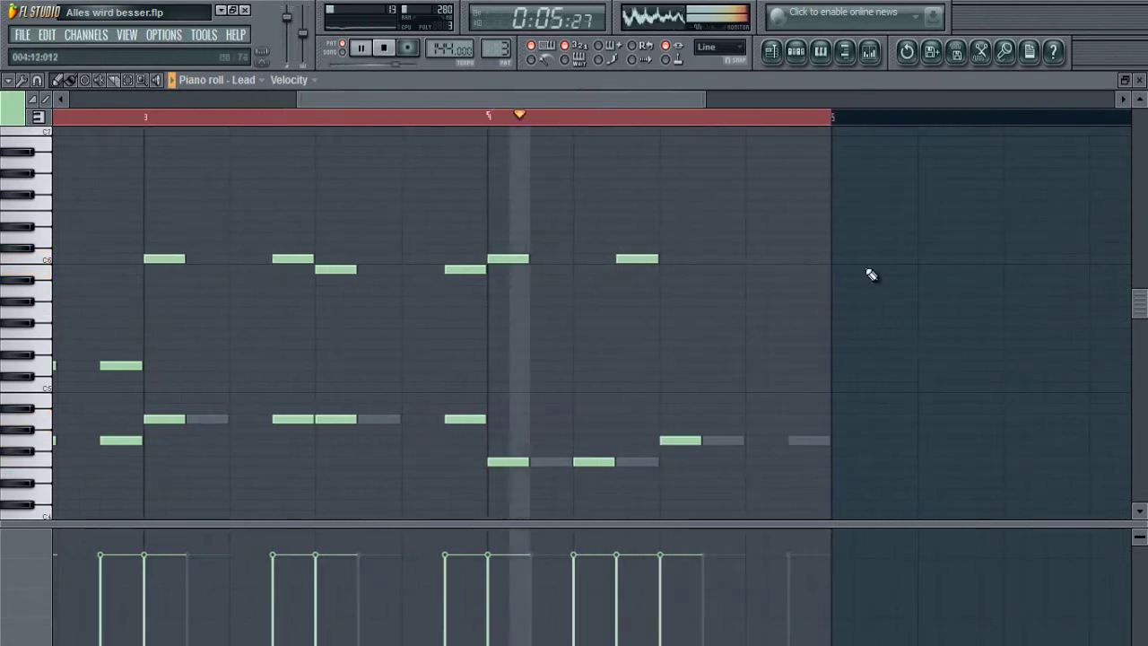
left_click(717, 269)
left_click(753, 259)
left_click(799, 236)
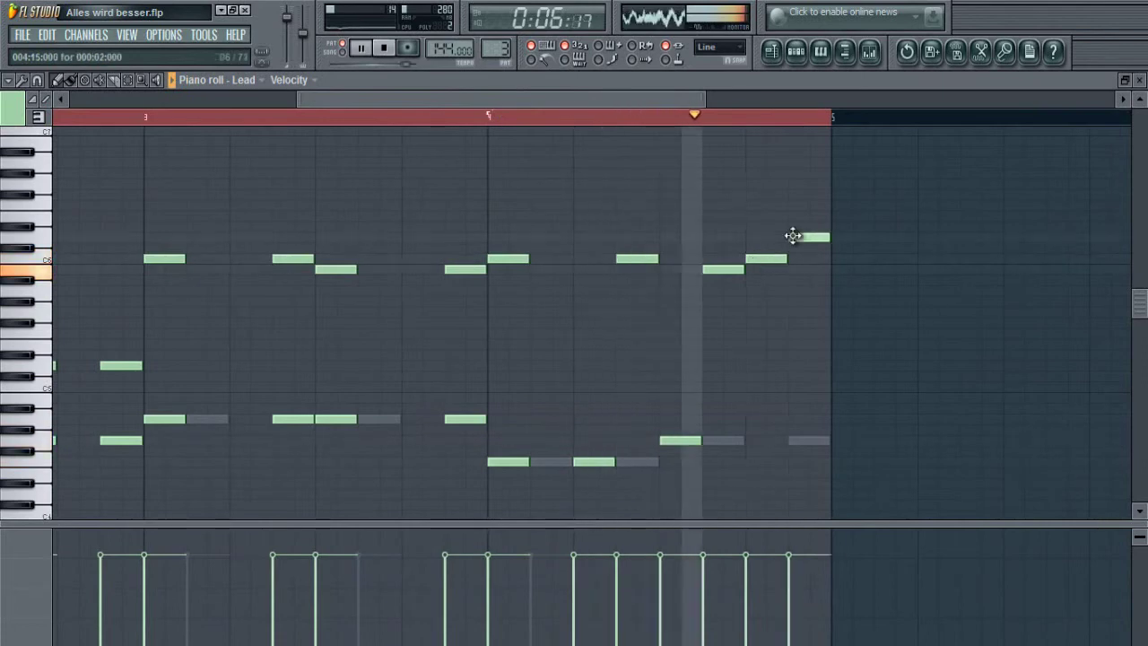
left_click(704, 173)
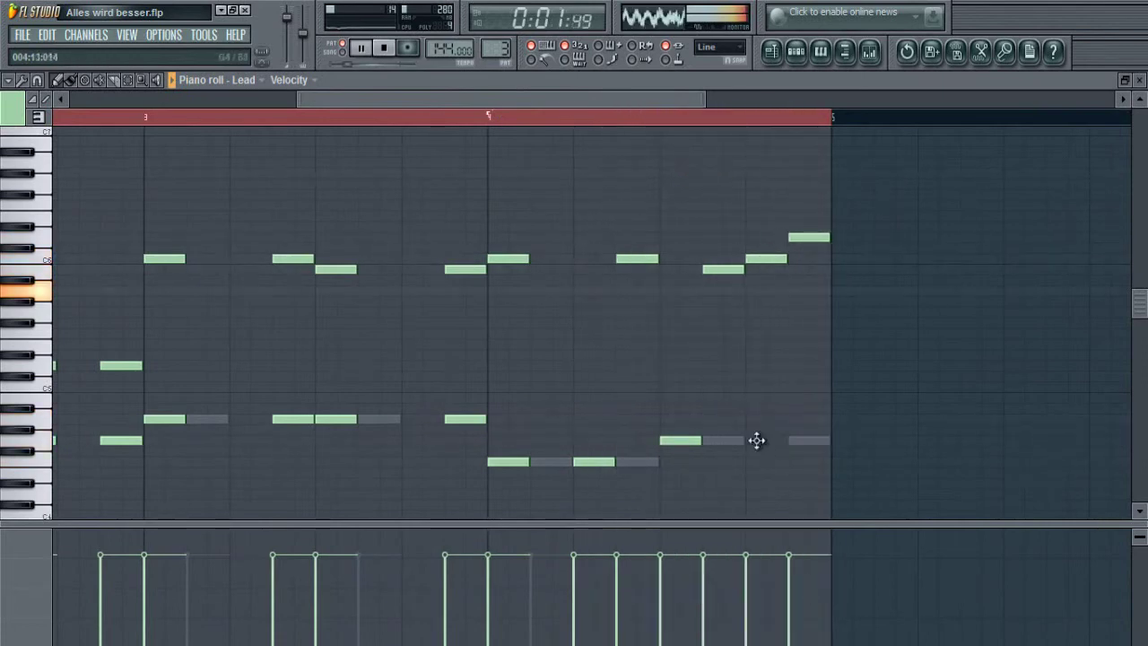
Bring up the Bass notes of pattern 3 and listen to the pattern from its beginning
scroll(673, 120, "down", 3)
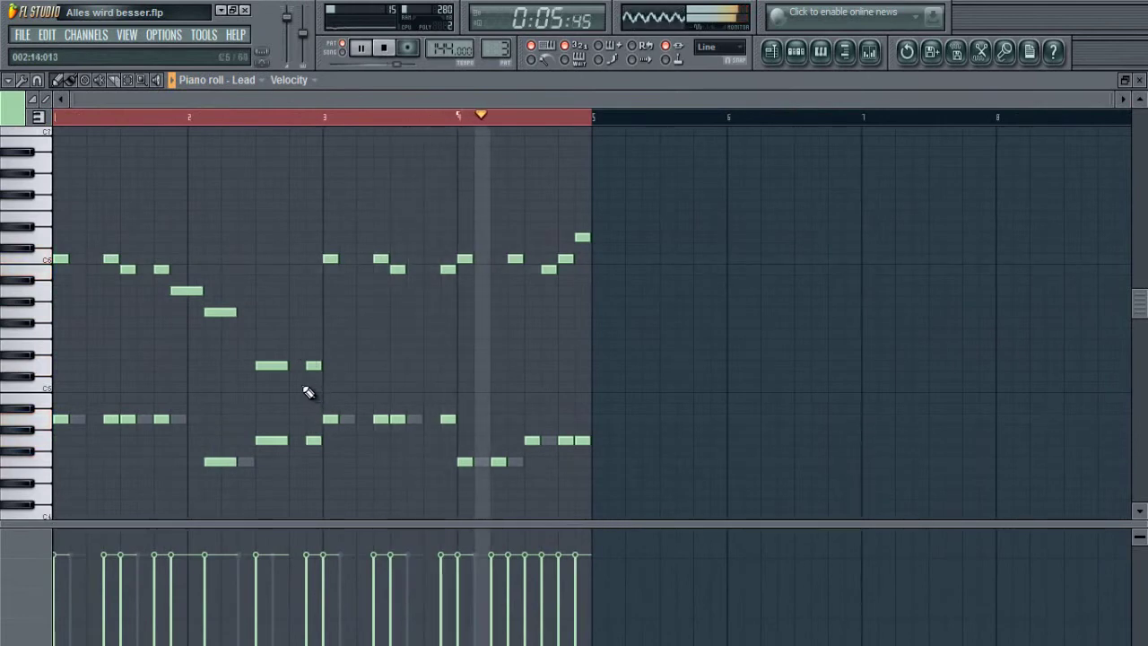
key("space")
double_click(413, 419)
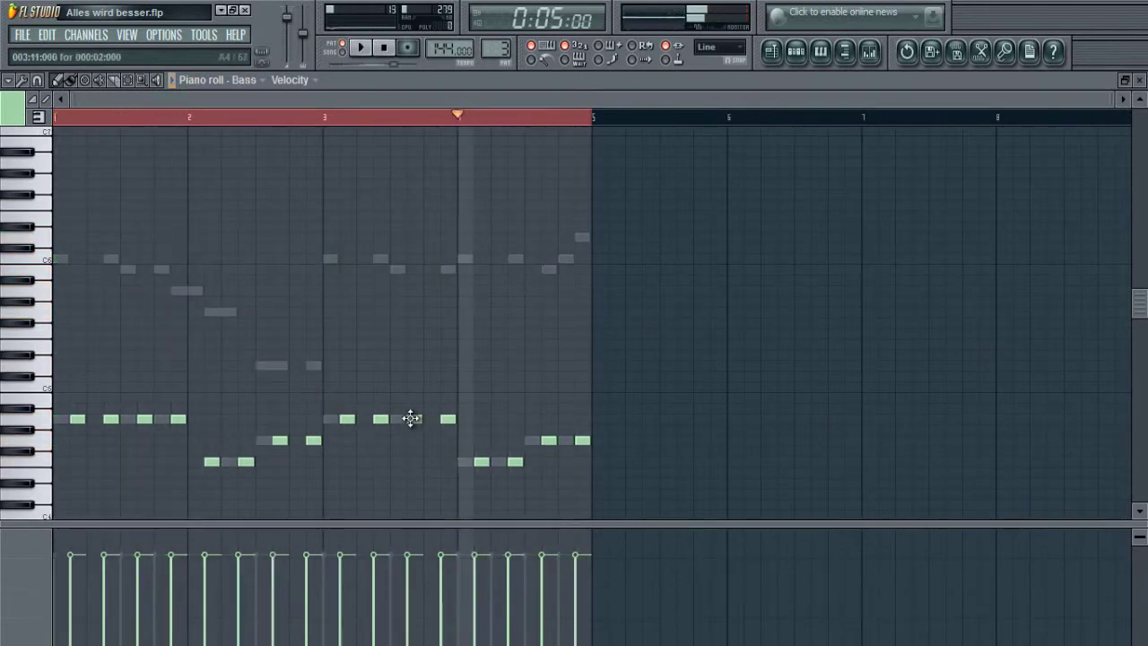
key("space")
left_click_drag(403, 117, 55, 118)
key("space")
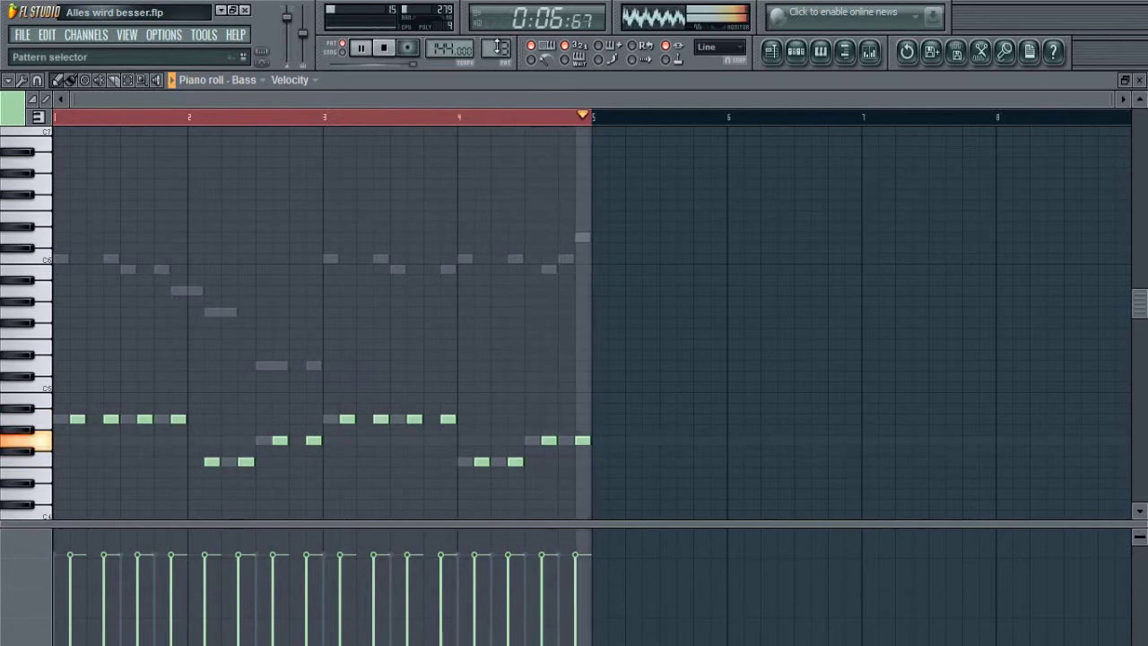
key("space")
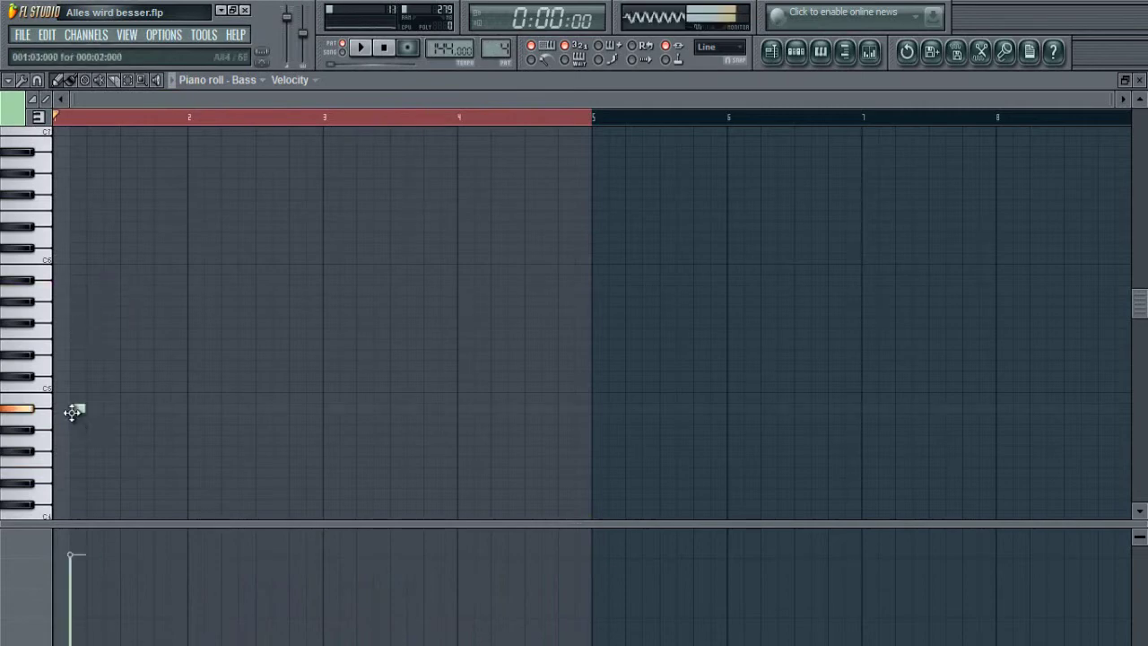
In pattern 4, write two-step offbeat bass notes: four C5 in bar 1 and four G4 in bar 2
scroll(52, 357, "down", 3)
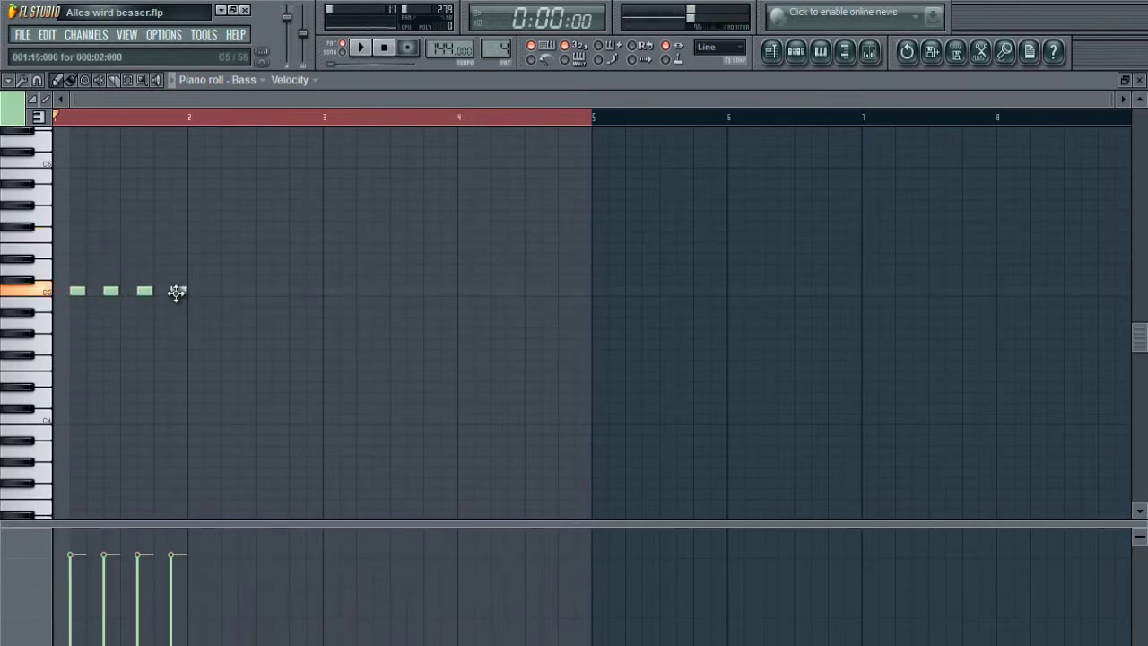
key("space")
left_click(248, 345)
left_click(282, 345)
left_click(315, 344)
Continue pattern 4's offbeat bass with four two-step A4 notes in bar 3 and four F4 notes in bar 4
left_click(349, 323)
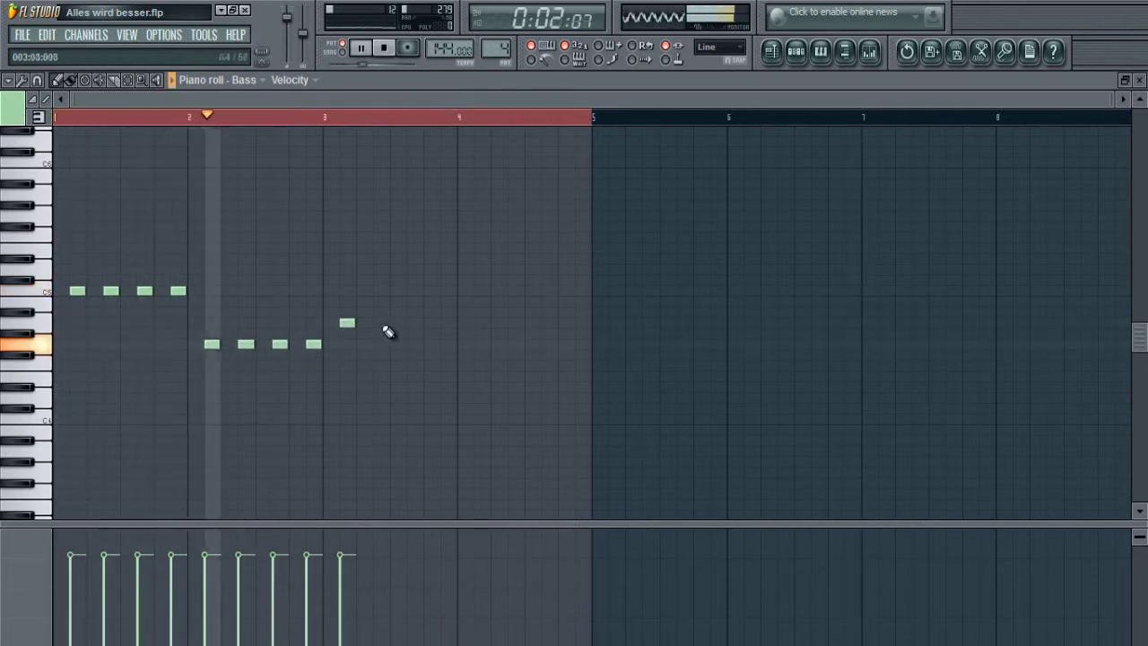
left_click(383, 323)
left_click(416, 323)
left_click(450, 323)
left_click(484, 366)
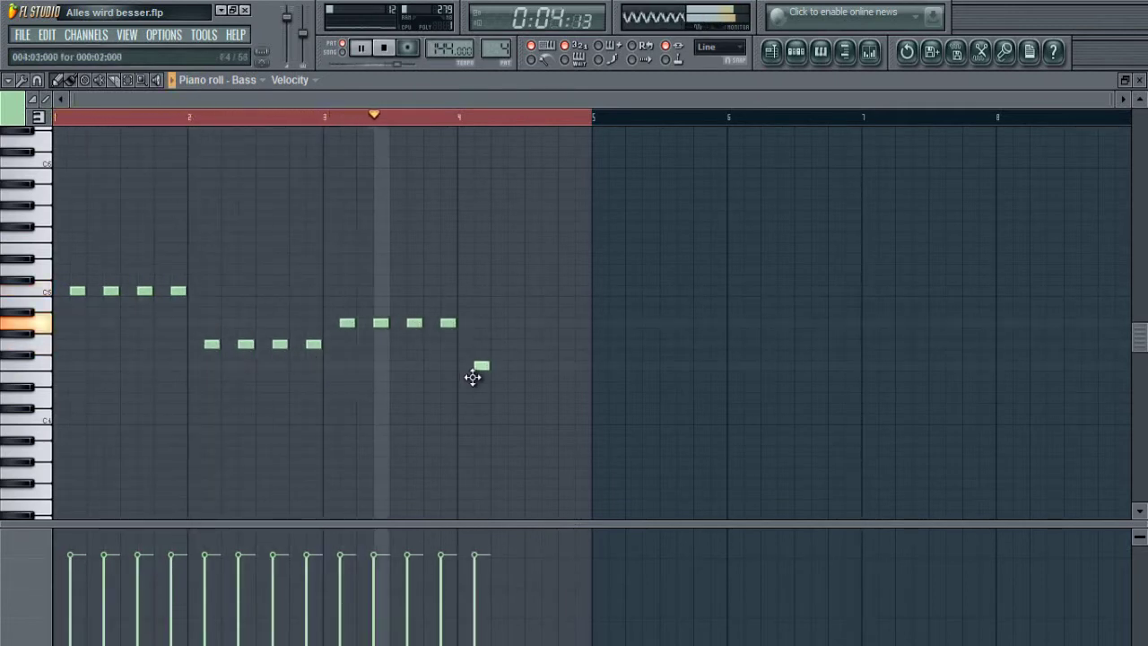
left_click(517, 366)
left_click(550, 366)
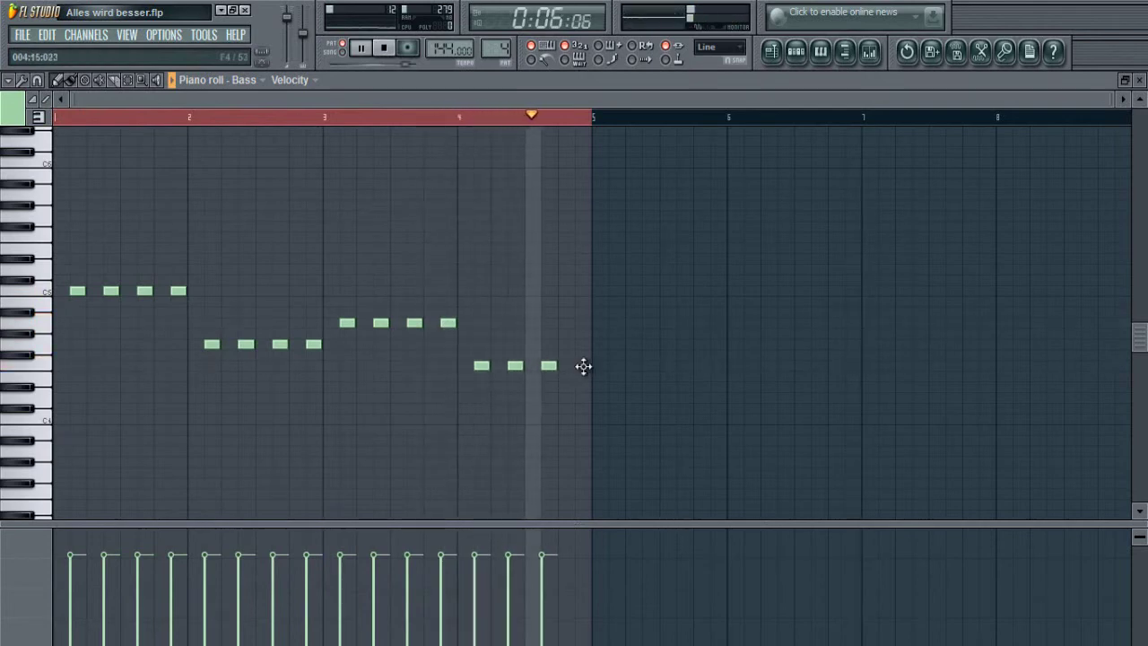
left_click(585, 366)
Fill the Kick on every fourth step of pattern 4 and restart playback
key("space")
left_click(796, 51)
right_click(650, 214)
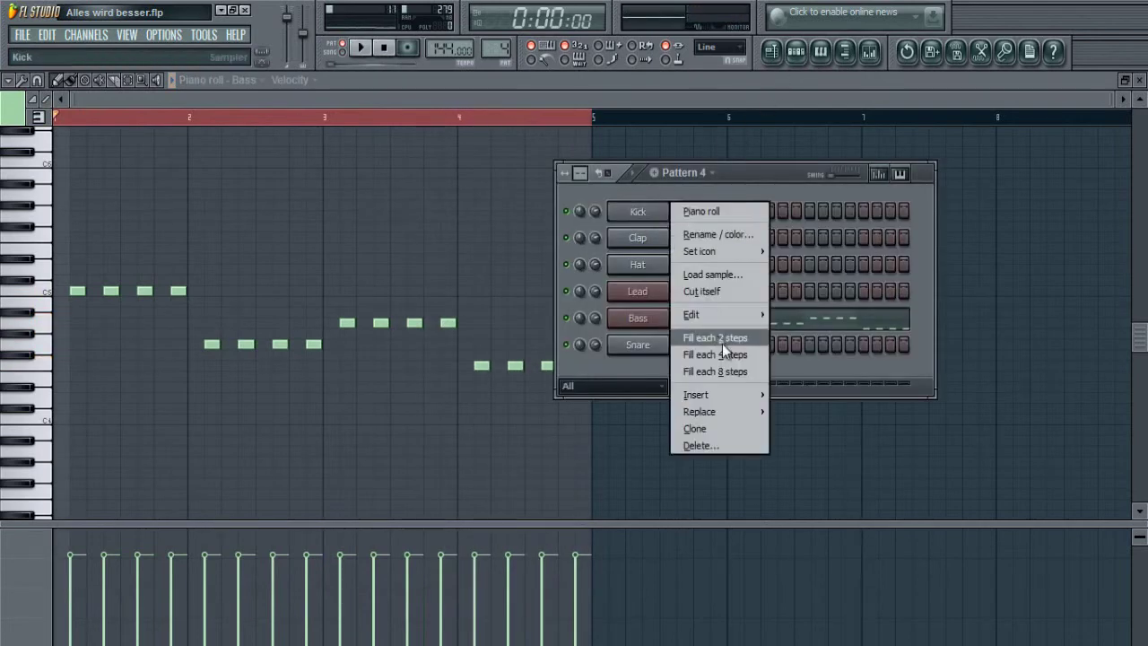
left_click(722, 354)
key("space")
left_click(431, 175)
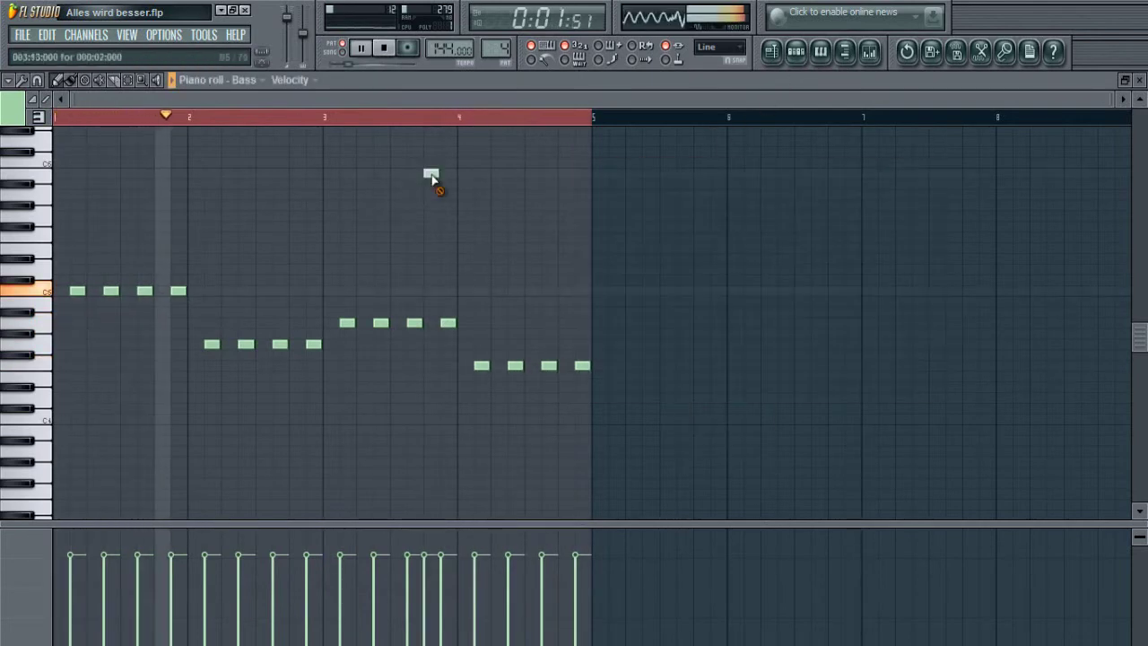
Start pattern 4's Lead with a two-step G5 note on step 1 of bar 1
left_click(796, 51)
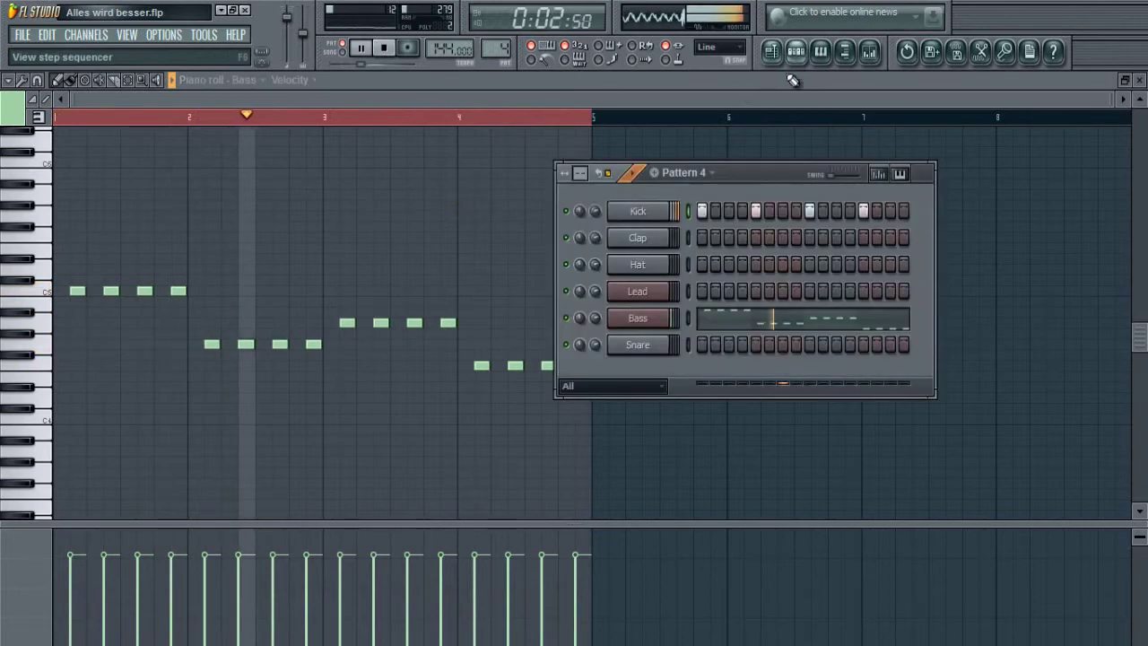
left_click(649, 291)
key("F6")
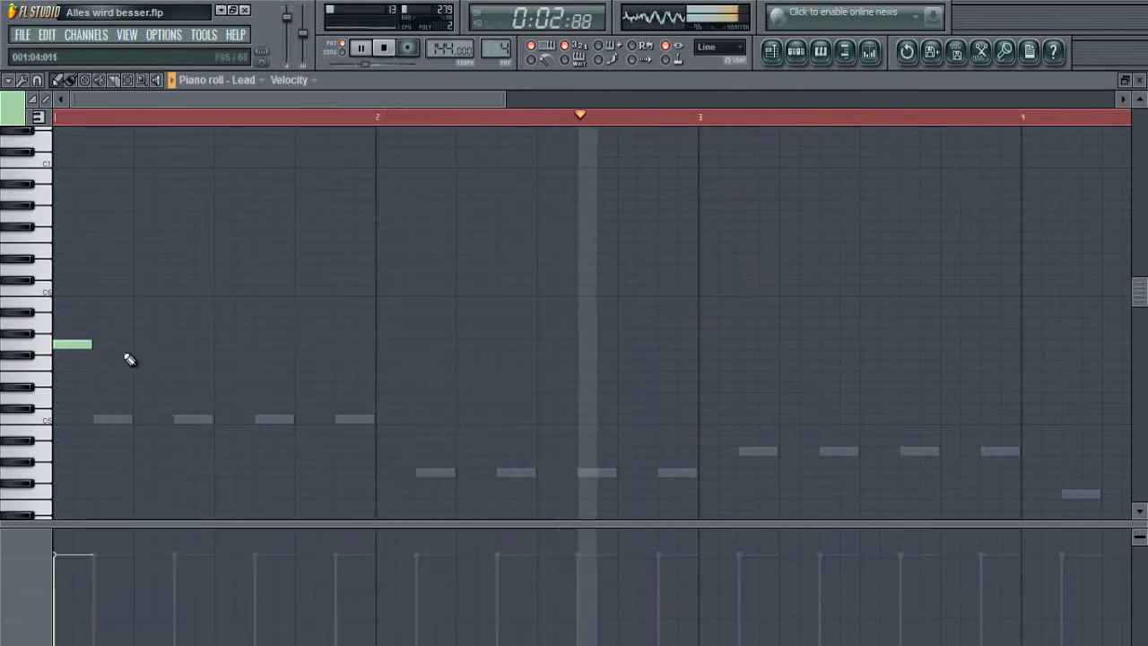
Set the snap to 1/2 step and continue bar 1's Lead with half-step E5 and B5 notes plus two-step G5 and C5 on steps 9 and 13
key("space")
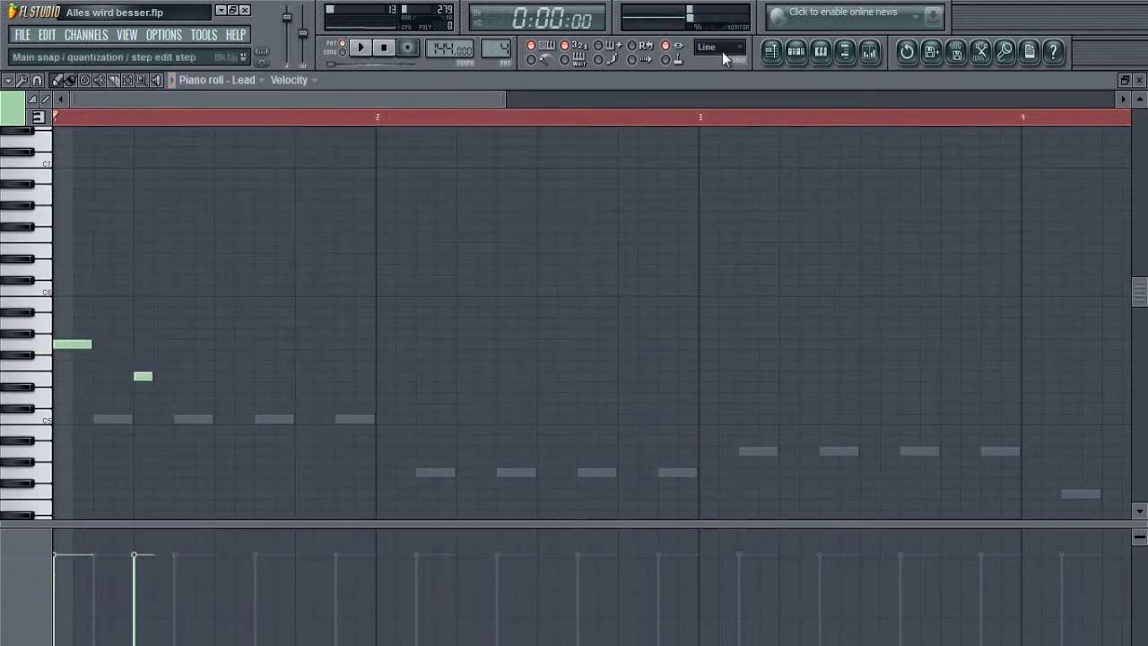
left_click(727, 176)
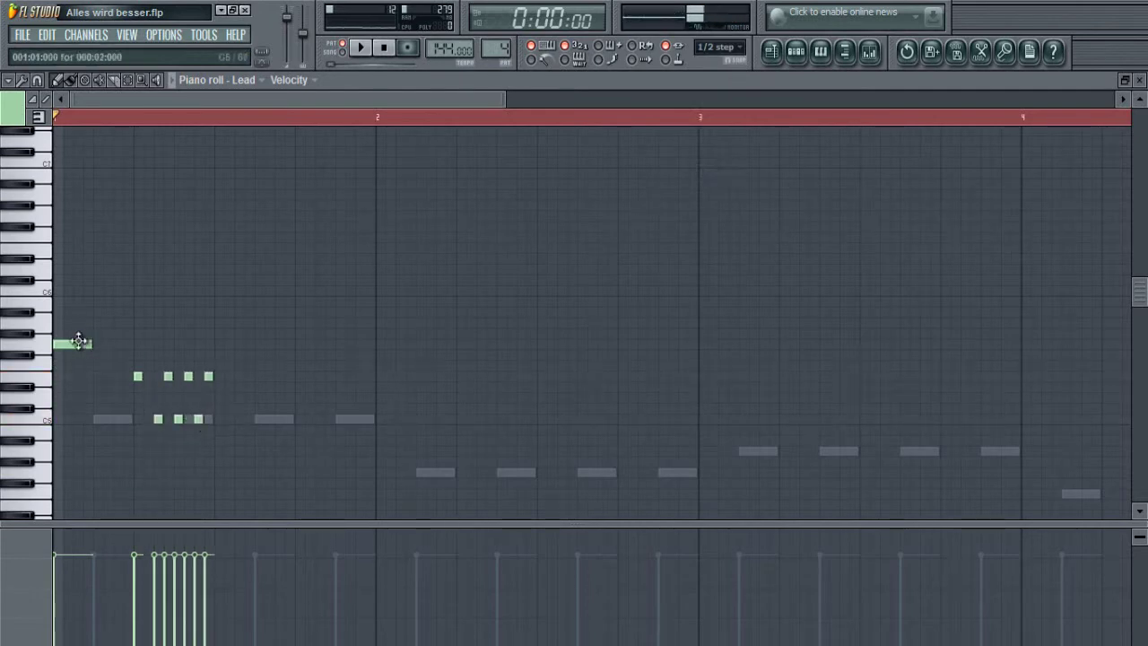
left_click(248, 376)
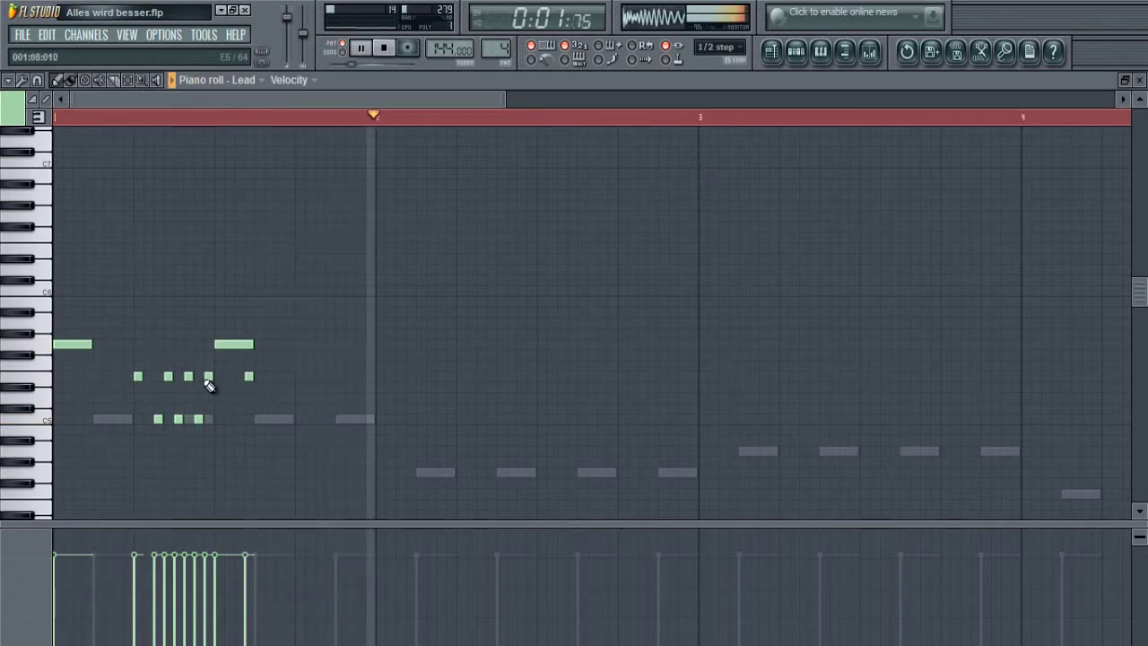
right_click(179, 420)
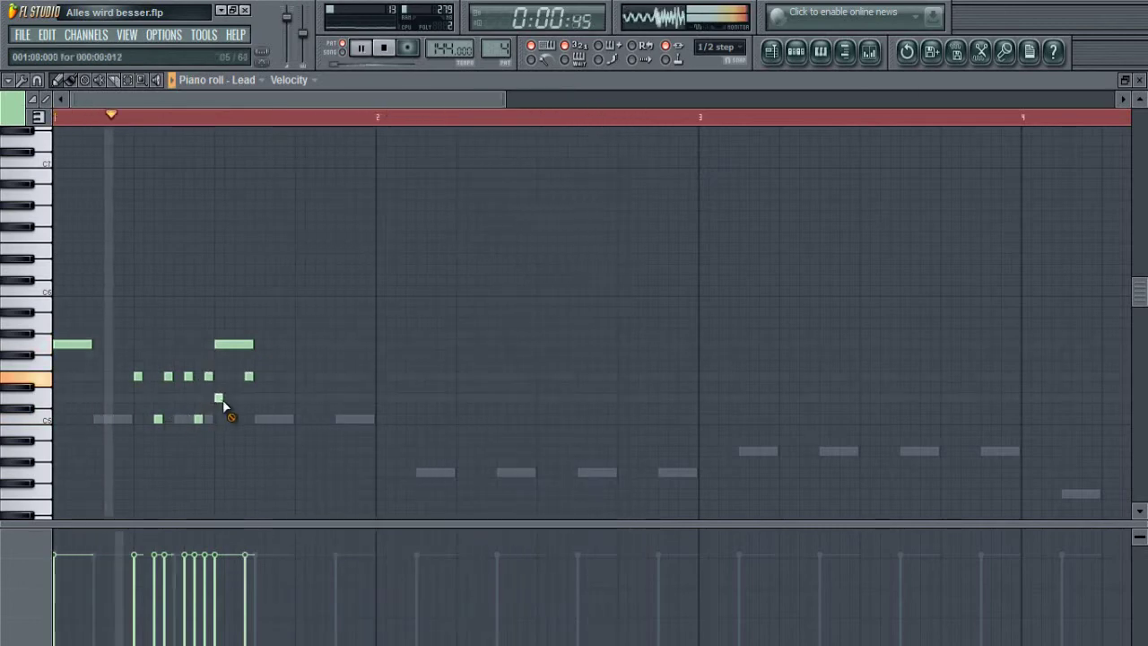
left_click(199, 355)
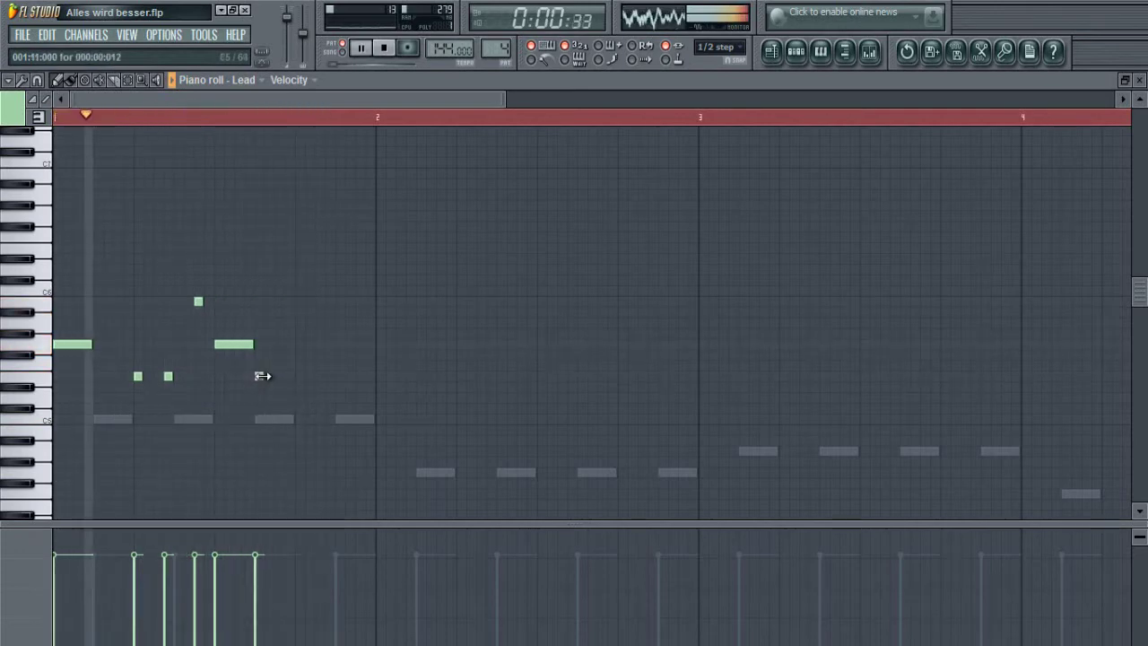
left_click(296, 420)
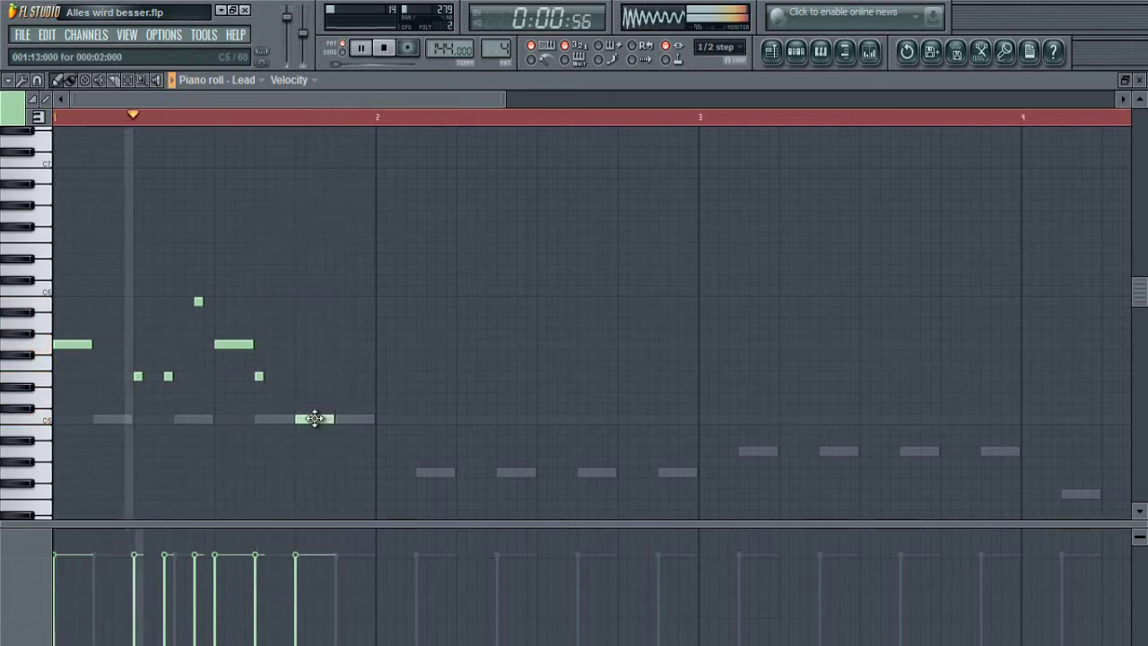
Transpose all Lead notes in bar 1 up one octave, restart playback and deselect the notes
scroll(320, 359, "down", 3)
key("space")
scroll(93, 302, "up", 2)
key("ctrl+a")
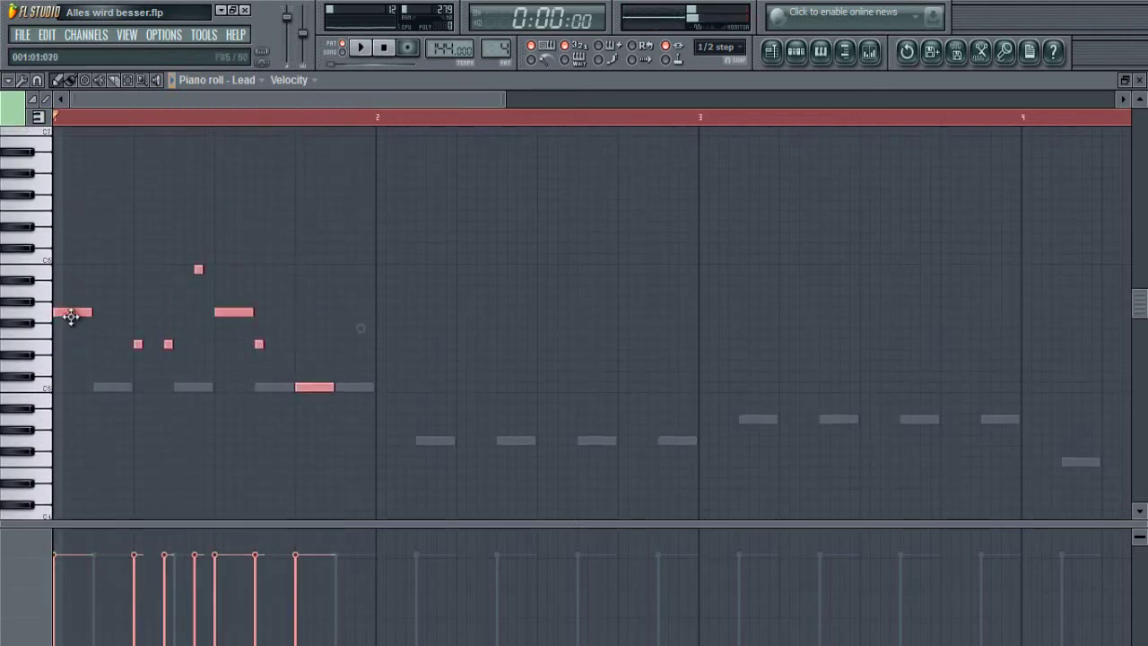
left_click_drag(58, 191, 60, 201)
key("space")
scroll(131, 359, "up", 2)
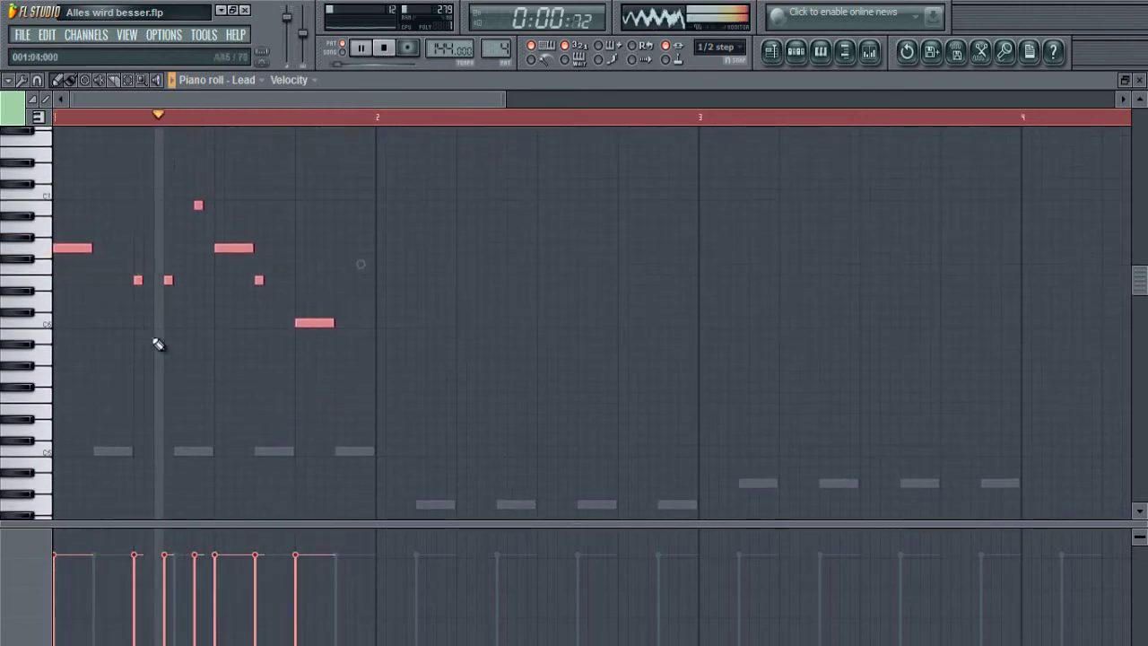
key("ctrl+d")
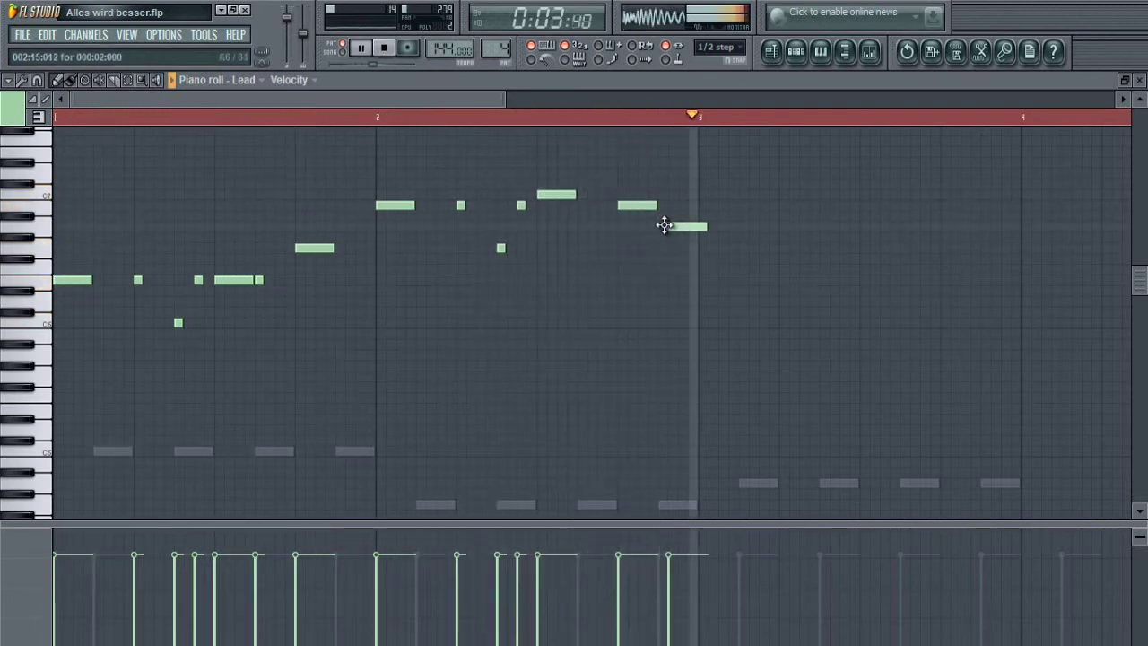
Finish bar 2's Lead melody with an A6 note on step 15, extended to four steps
scroll(616, 118, "down", 3)
scroll(616, 118, "up", 4)
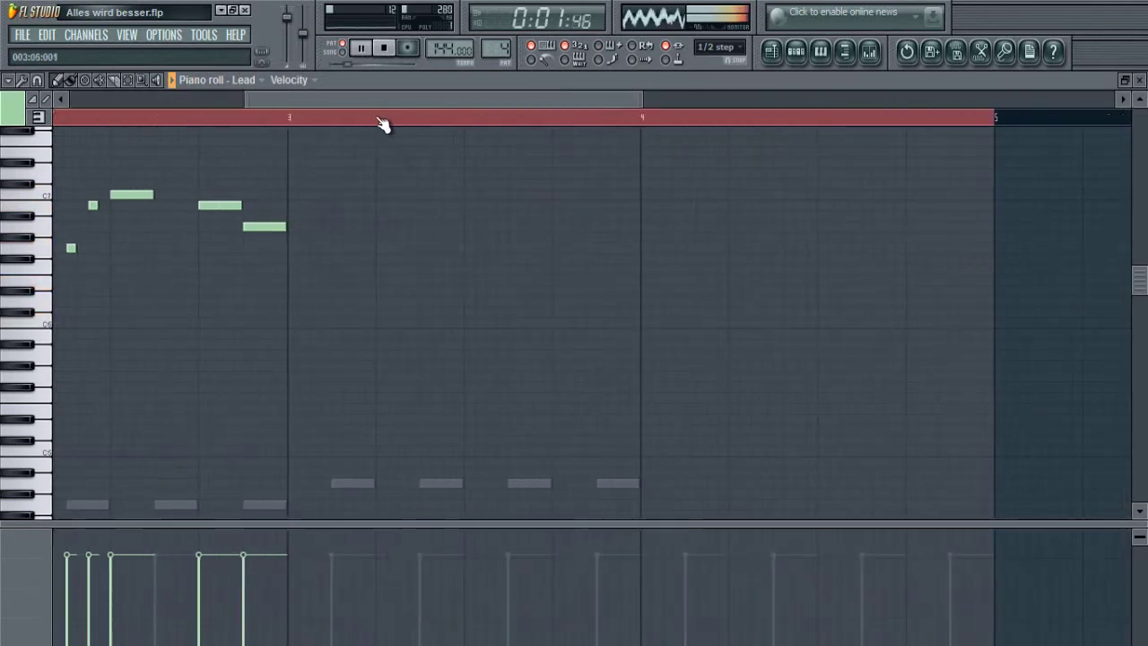
scroll(377, 119, "down", 1)
left_click(305, 226)
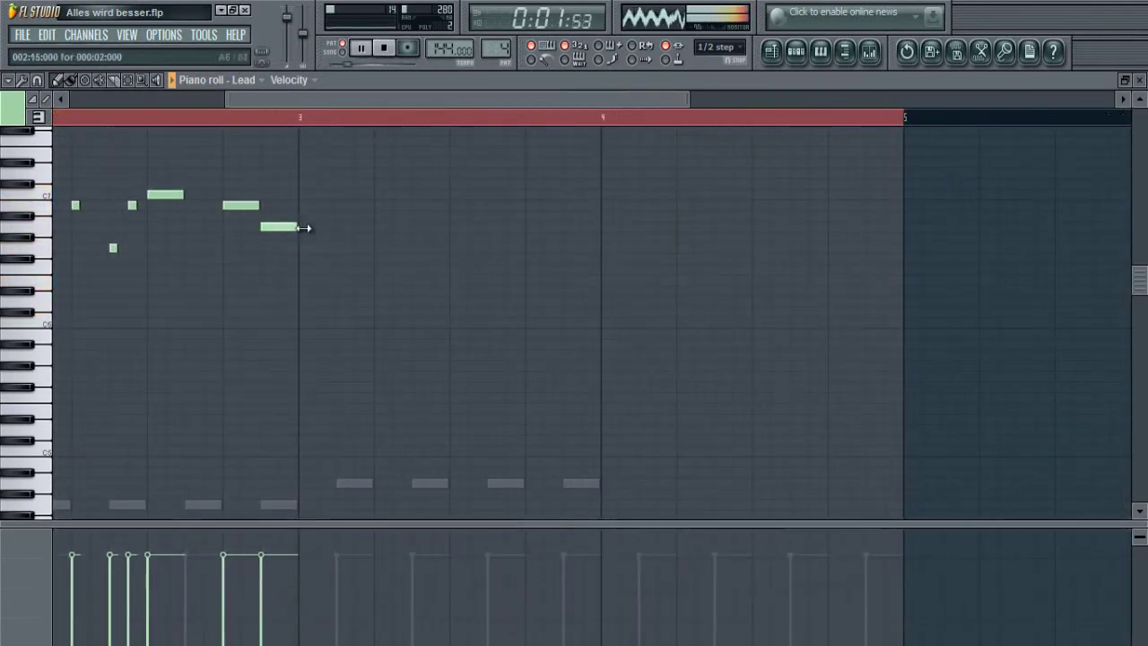
left_click_drag(333, 228, 336, 226)
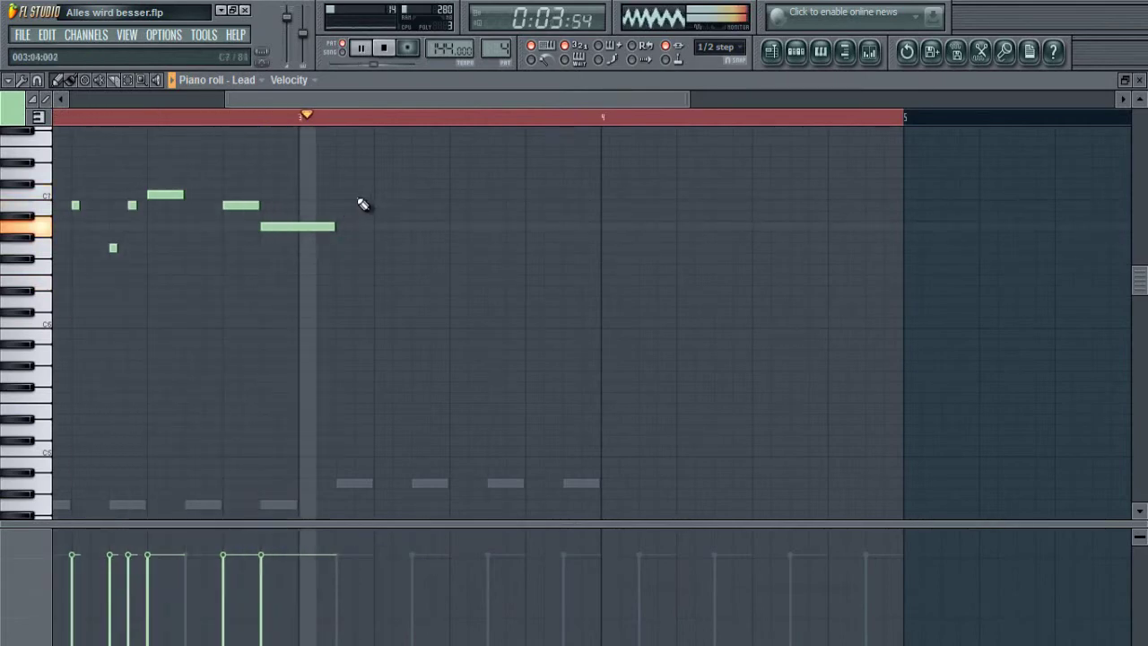
Add two-step A4 Lead notes on steps 1, 5 and 9 of bar 3, with C7 on step 5 and D7 on step 9
key("space")
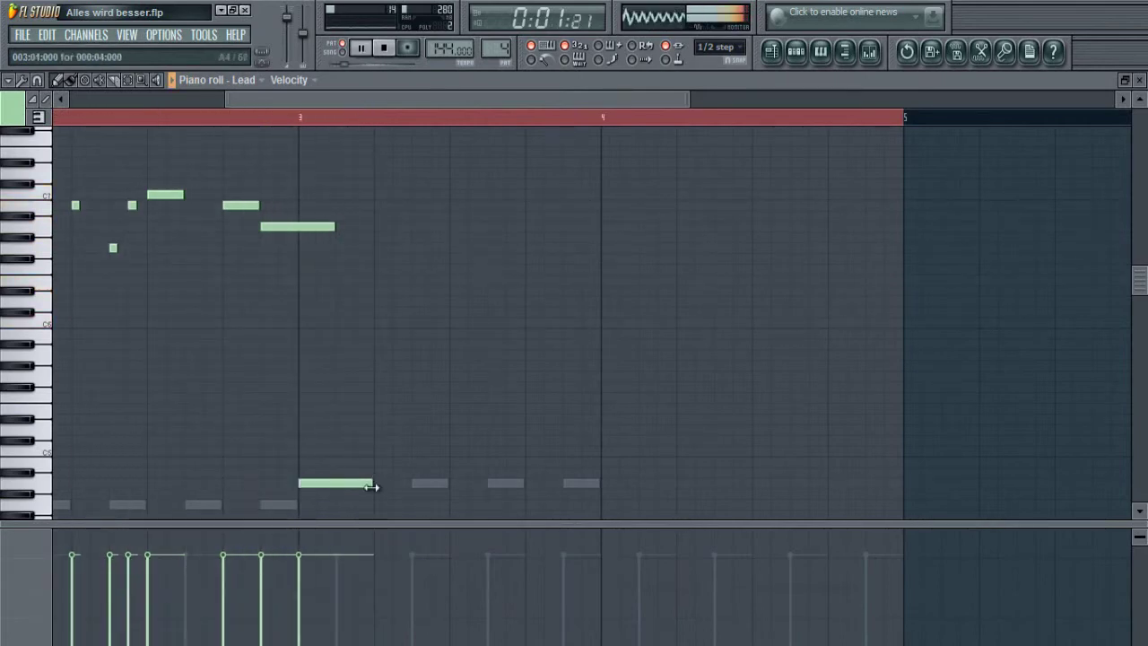
left_click(374, 484)
left_click(378, 193)
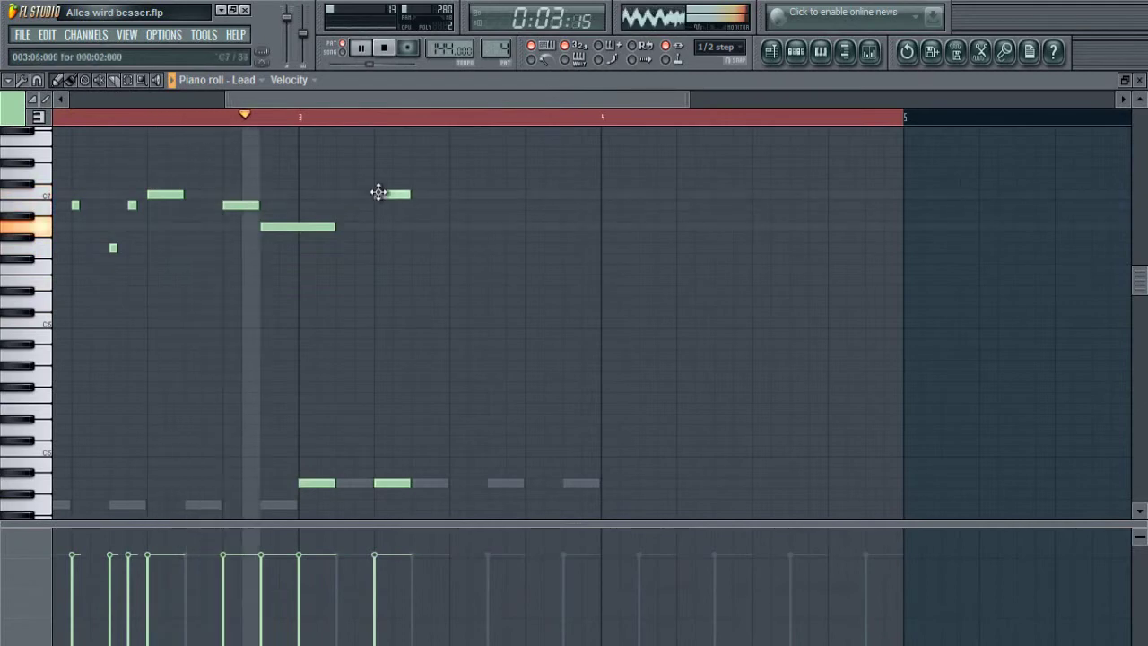
left_click(453, 206)
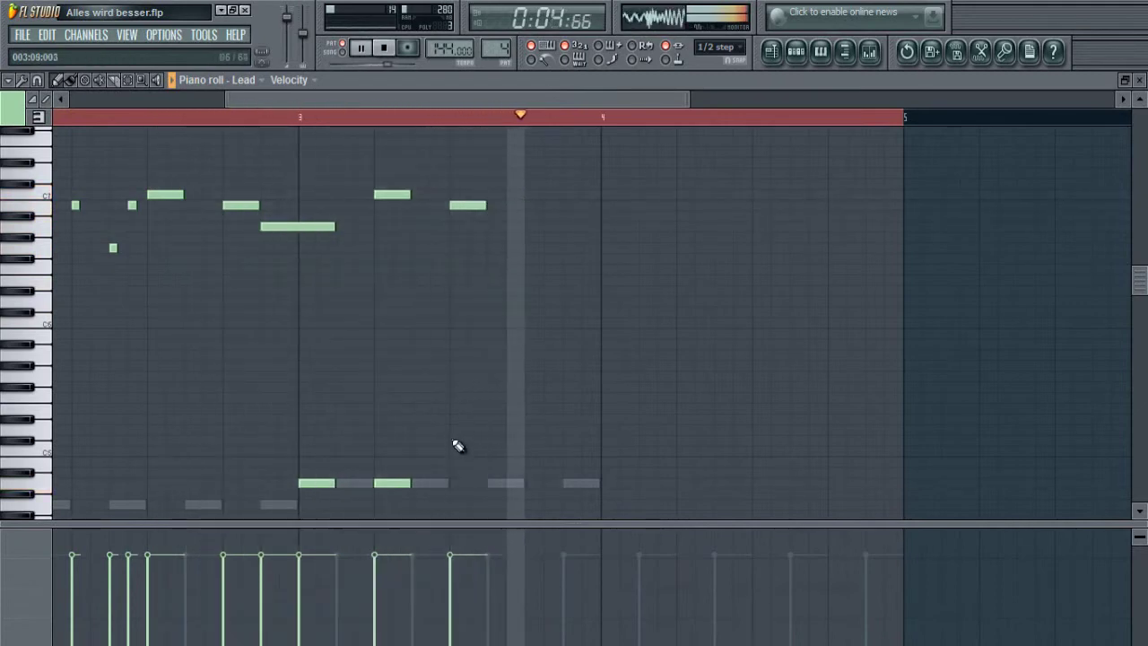
key("space")
key("space")
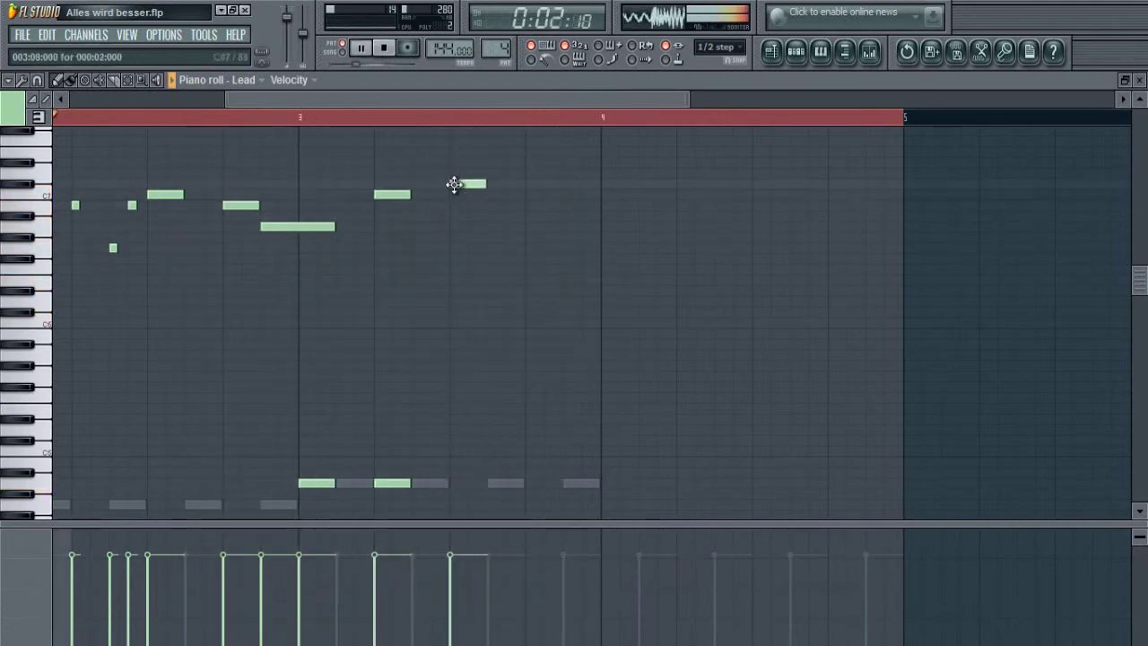
left_click_drag(454, 184, 453, 173)
left_click(451, 483)
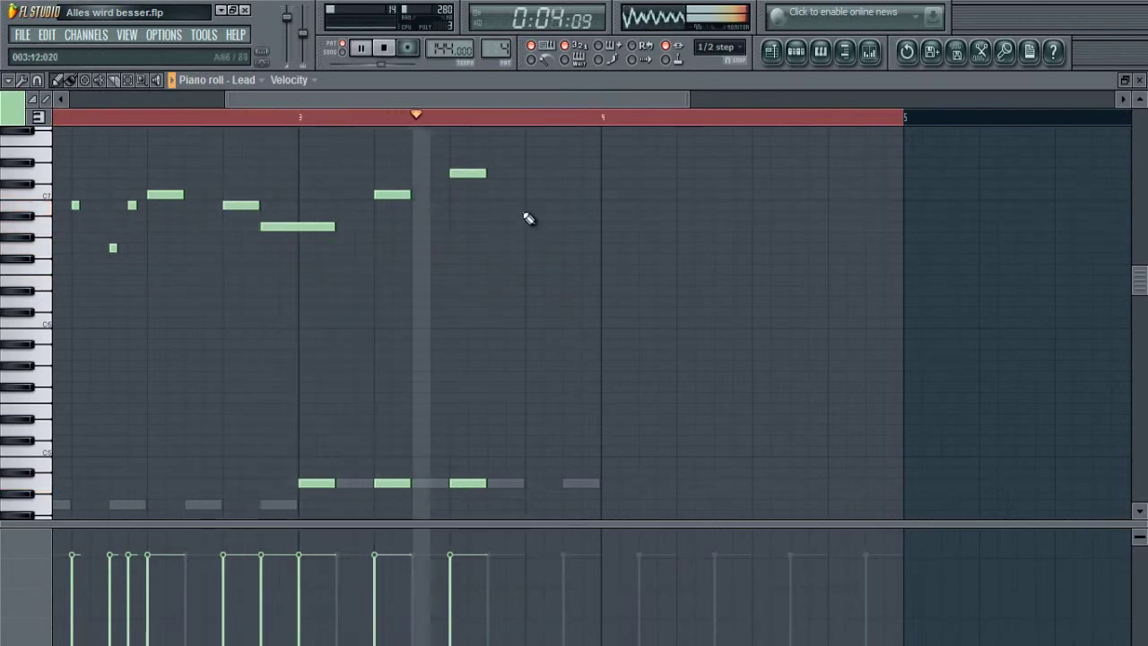
Complete bar 3 of the Lead with two-step C7 and A4 notes on step 13
left_click(527, 206)
left_click(526, 184)
right_click(531, 186)
right_click(532, 203)
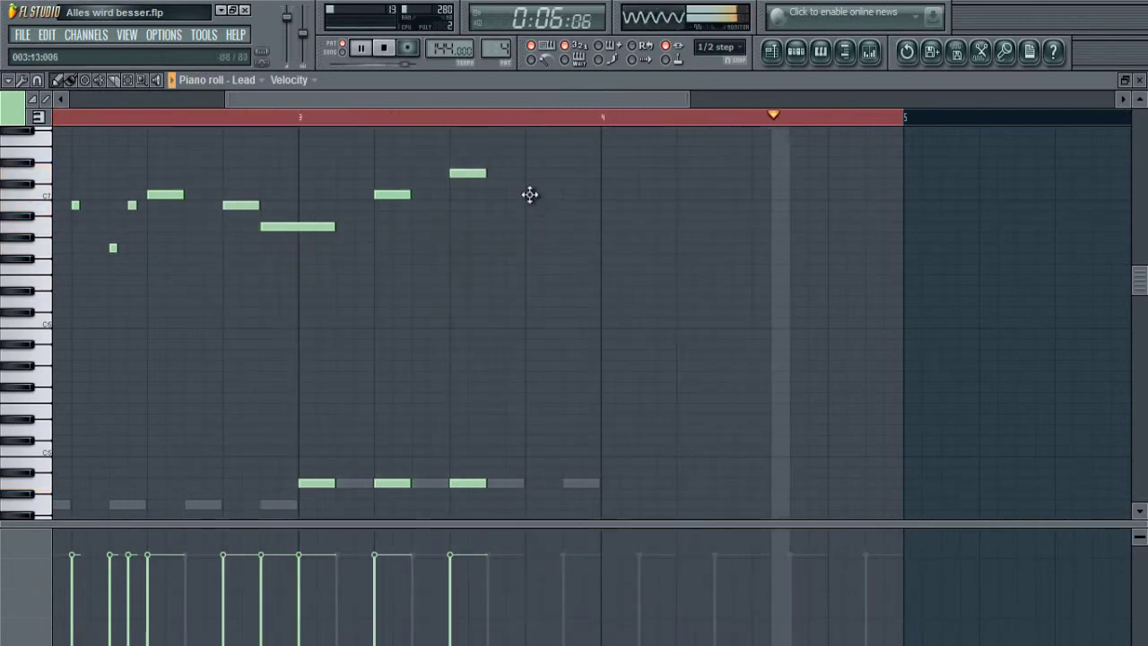
left_click(531, 194)
scroll(623, 410, "down", 3)
scroll(623, 412, "up", 2)
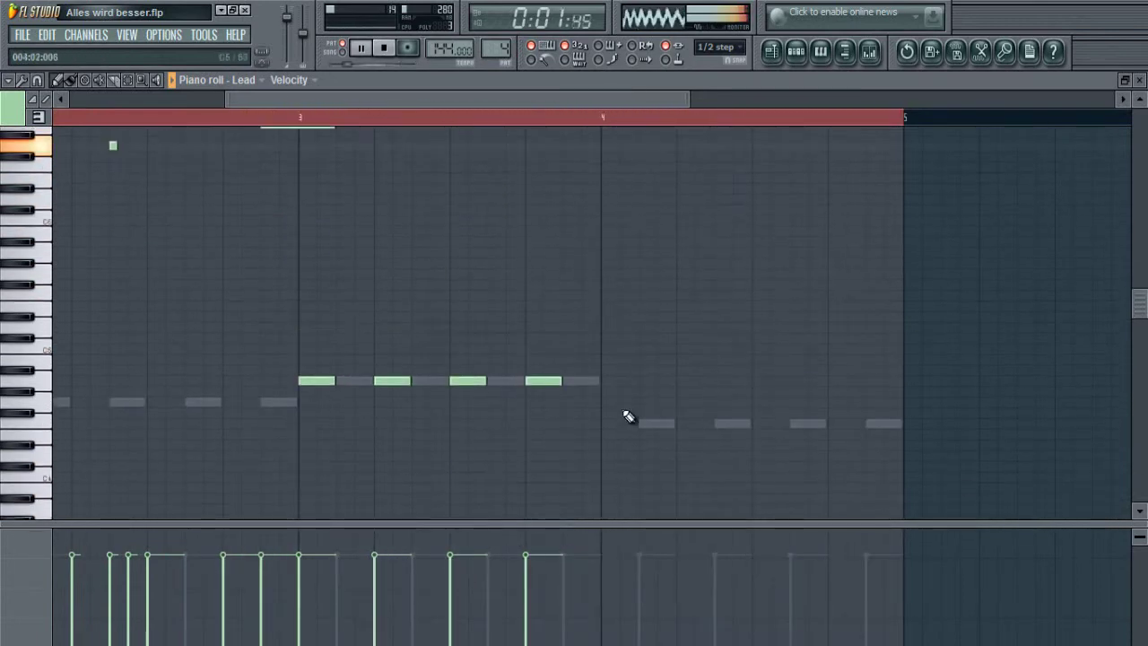
Start bar 4 of the Lead with a two-step F4 note on step 5
left_click(612, 462)
scroll(615, 461, "up", 2)
scroll(626, 451, "down", 3)
left_click_drag(631, 432, 697, 427)
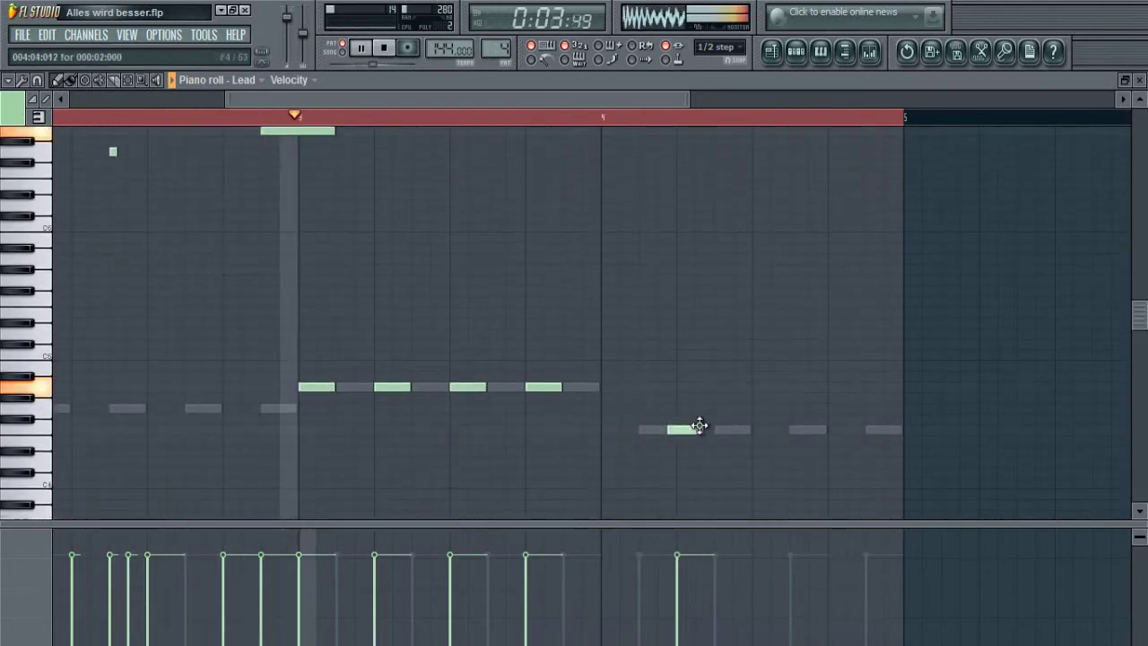
Try two-step D7, C7 and B6 melody notes on steps 5, 9 and 13 of bar 4
scroll(687, 257, "up", 3)
left_click(687, 237)
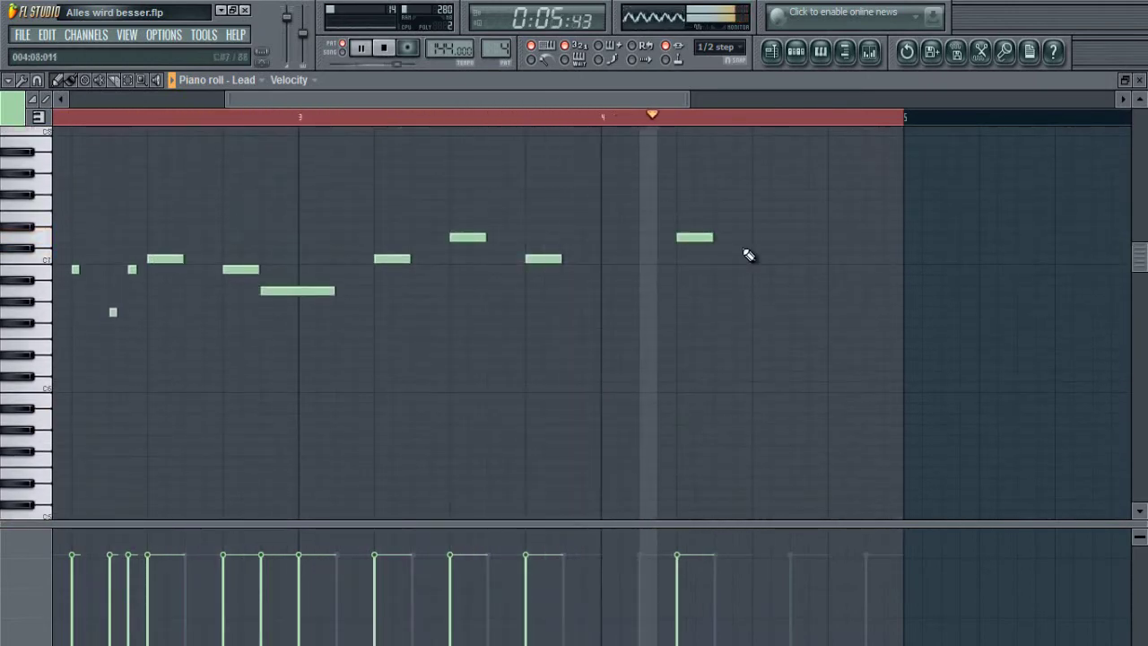
left_click(763, 258)
left_click(836, 269)
Change bar 4's upper Lead melody to two-step C7, D7 and C7 notes on steps 5, 9 and 13
scroll(798, 260, "down", 3)
scroll(762, 249, "up", 3)
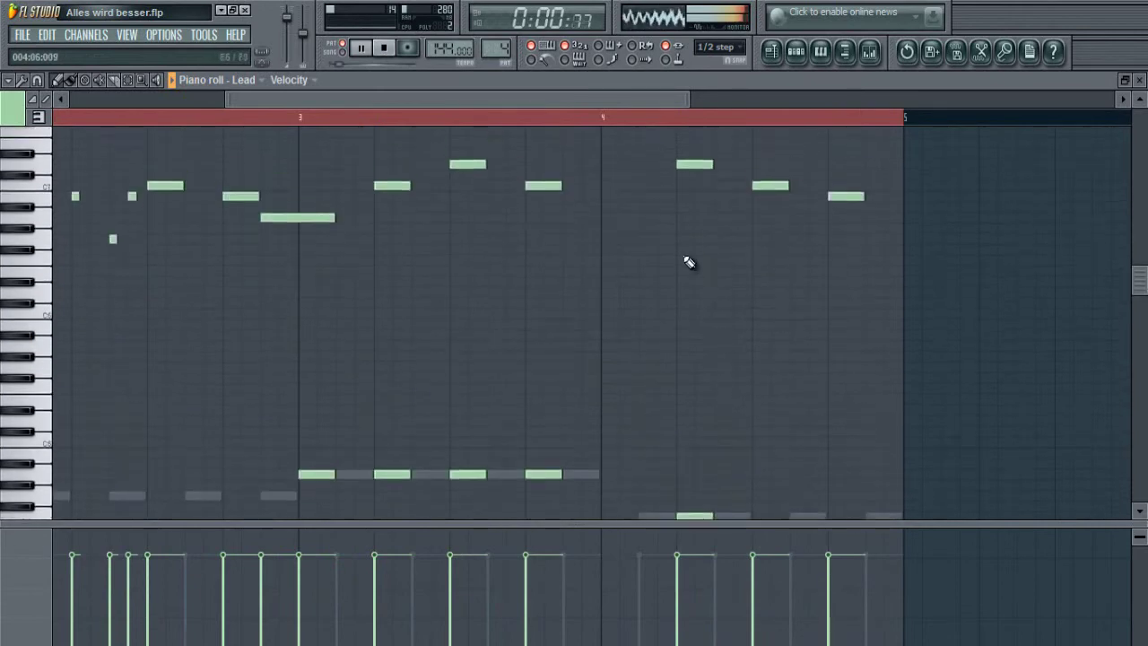
right_click(694, 173)
left_click_drag(756, 162, 753, 178)
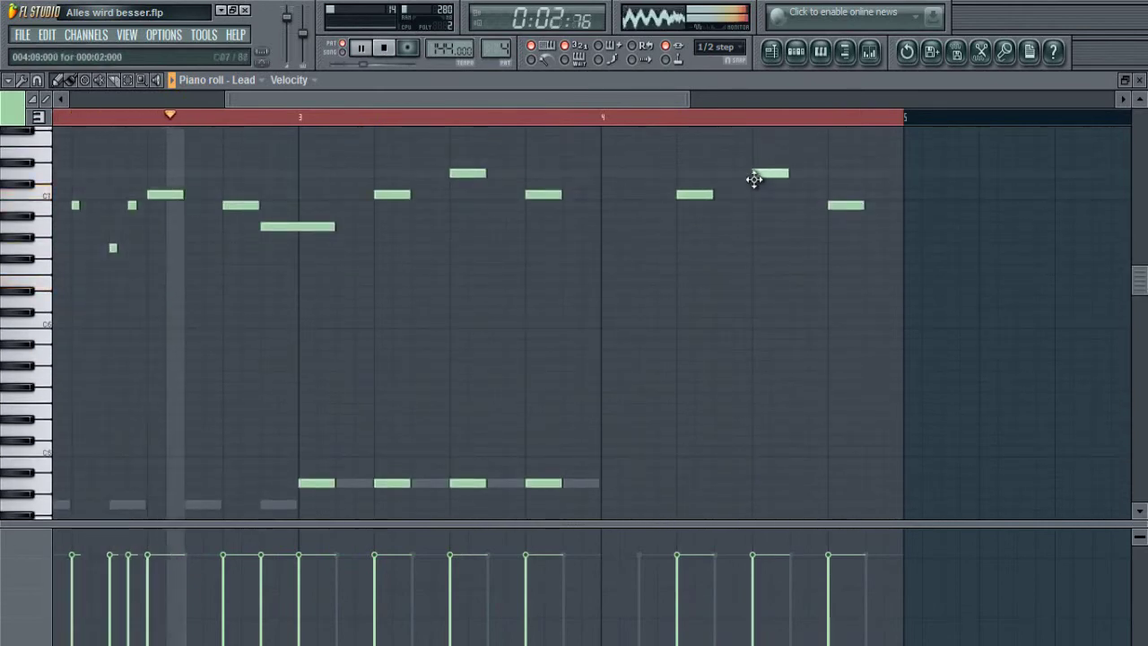
right_click(843, 206)
left_click_drag(833, 185, 828, 196)
Add two-step F4 notes on steps 9 and 13 of bar 4 beneath the Lead melody
scroll(809, 309, "down", 2)
scroll(790, 377, "down", 1)
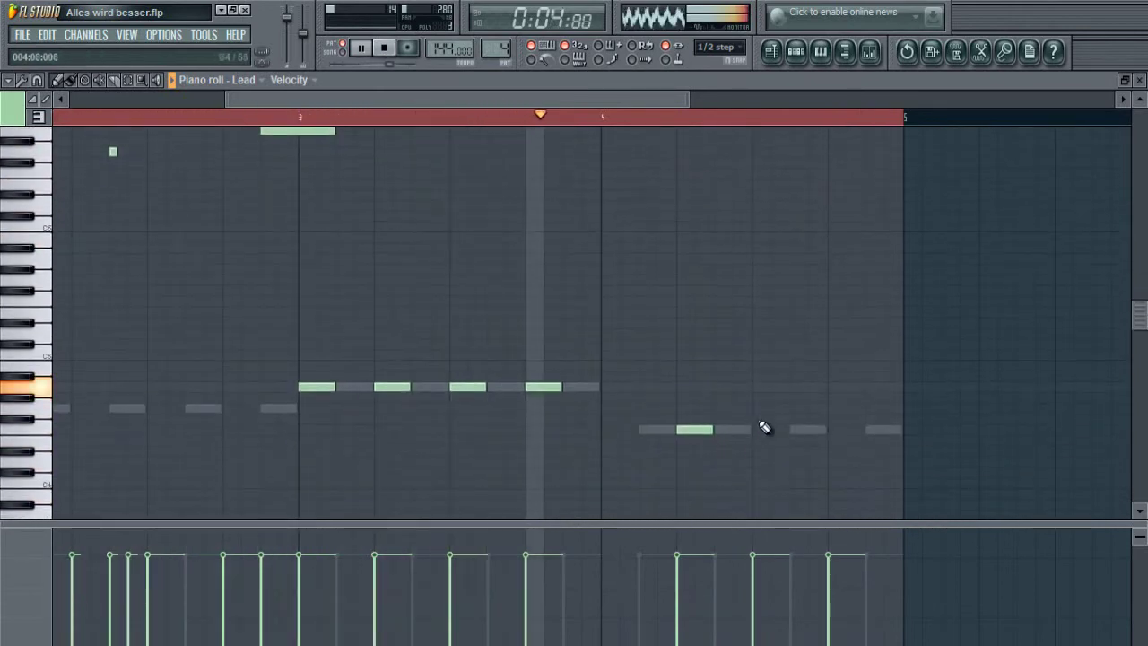
left_click(767, 428)
left_click(831, 428)
scroll(718, 376, "up", 4)
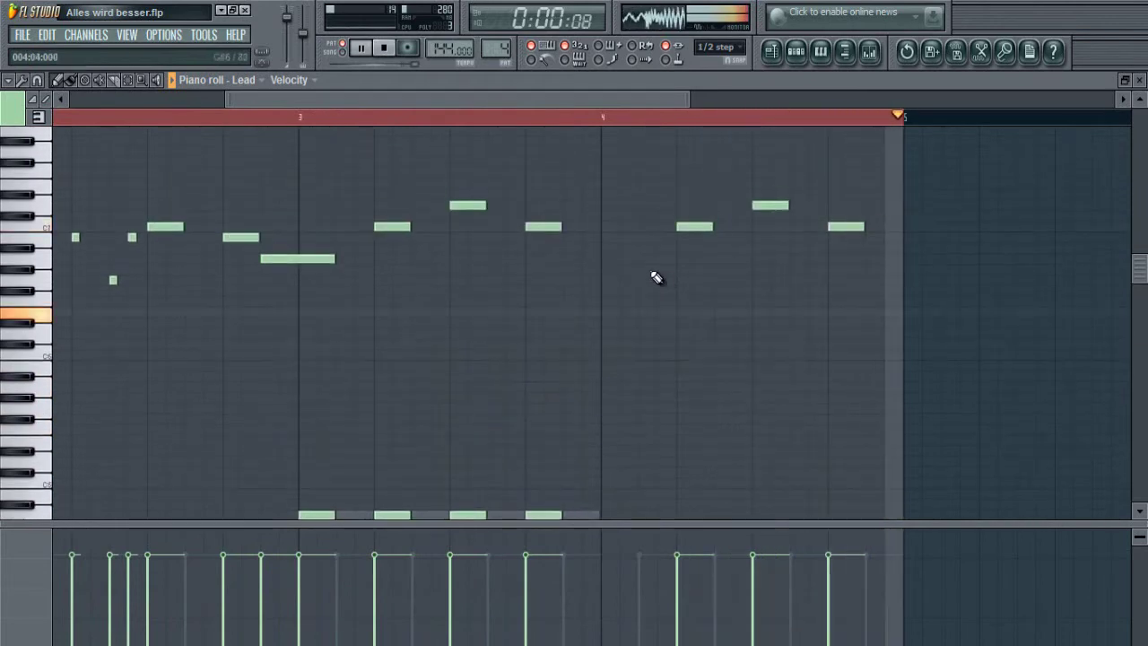
Double bar 1's Lead rhythm with C5 notes on steps 1, 5, 7, 8, 9, 11 and 13, matching the melody's note lengths
scroll(471, 122, "down", 3)
scroll(254, 213, "down", 3)
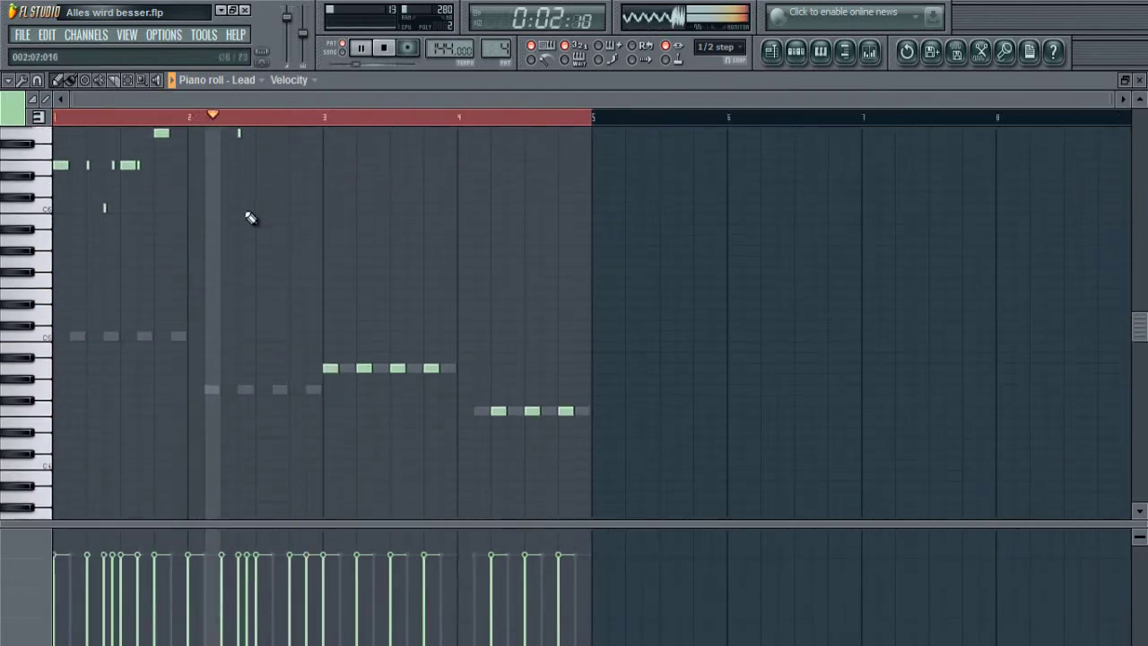
scroll(244, 193, "up", 2)
scroll(135, 269, "up", 4, "ctrl")
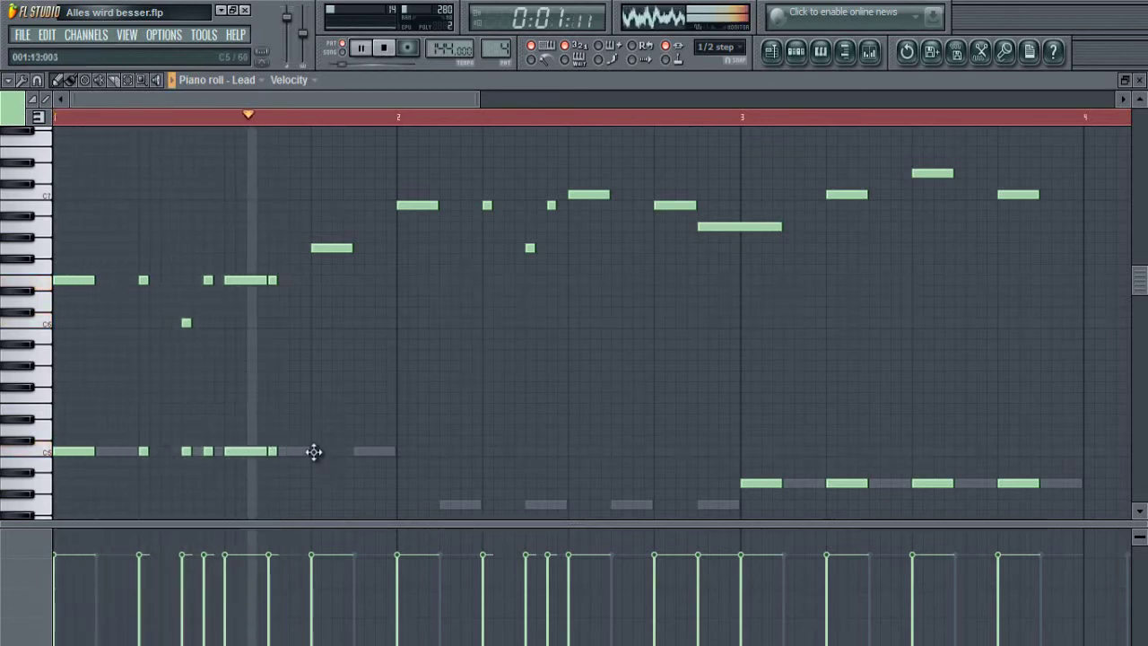
Add a lower G4 Lead layer in bar 2: two-step notes on steps 1, 9 and 13, half-step notes on steps 5, 7, 8 and 12
scroll(366, 440, "down", 3)
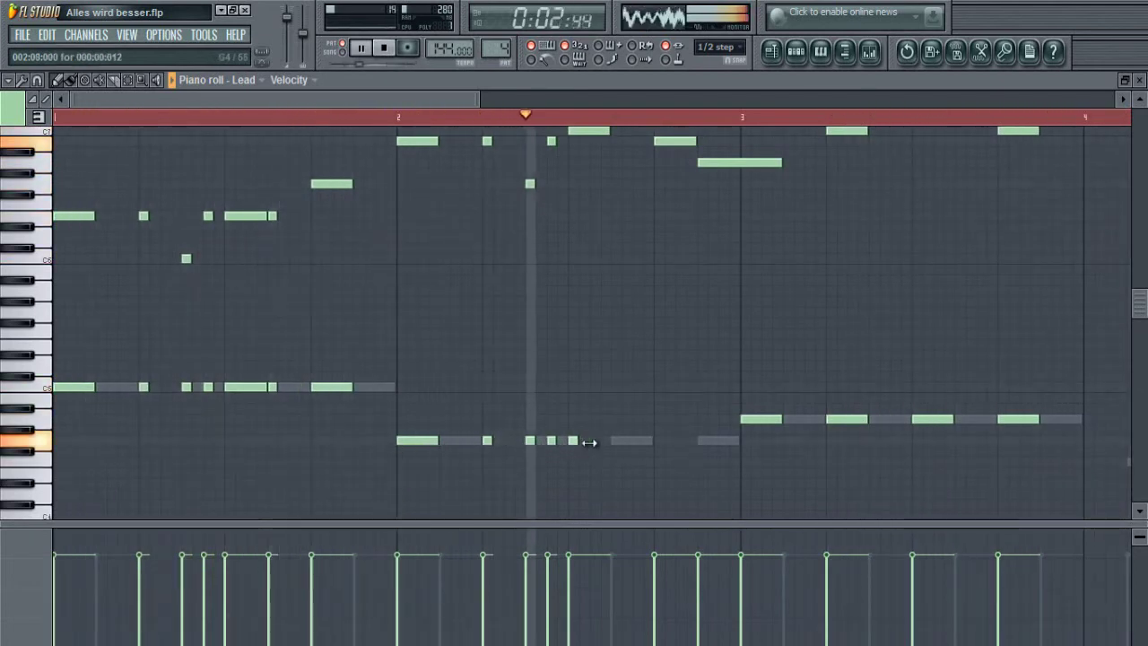
scroll(621, 446, "up", 2)
scroll(655, 440, "down", 3)
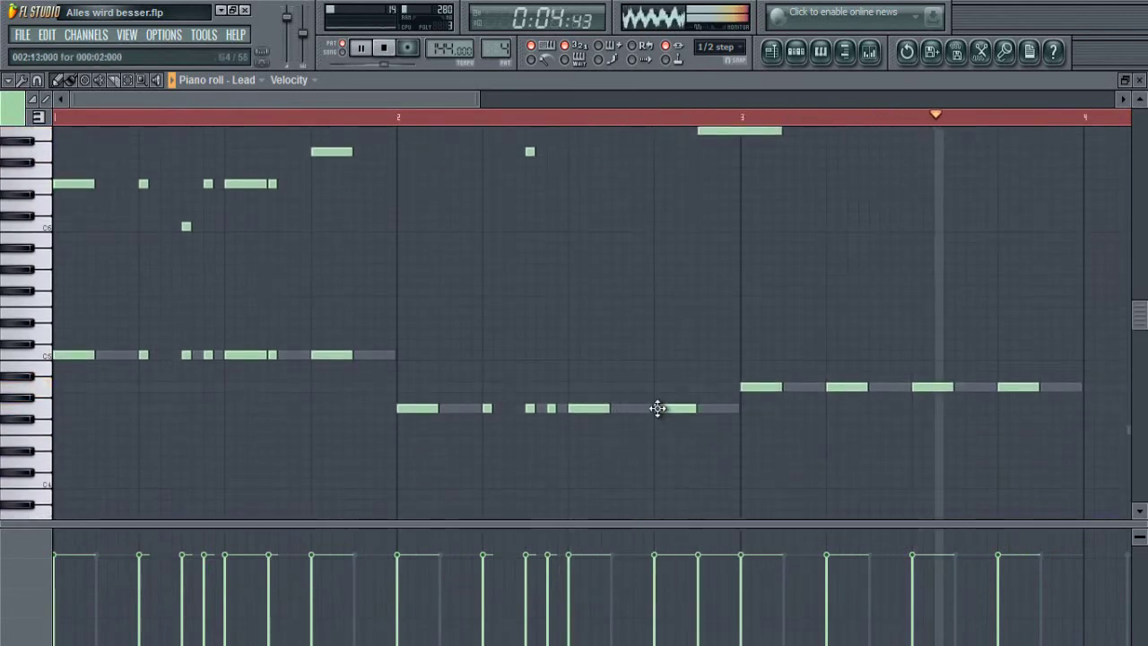
scroll(646, 431, "up", 3)
scroll(628, 430, "down", 5)
left_click(613, 411)
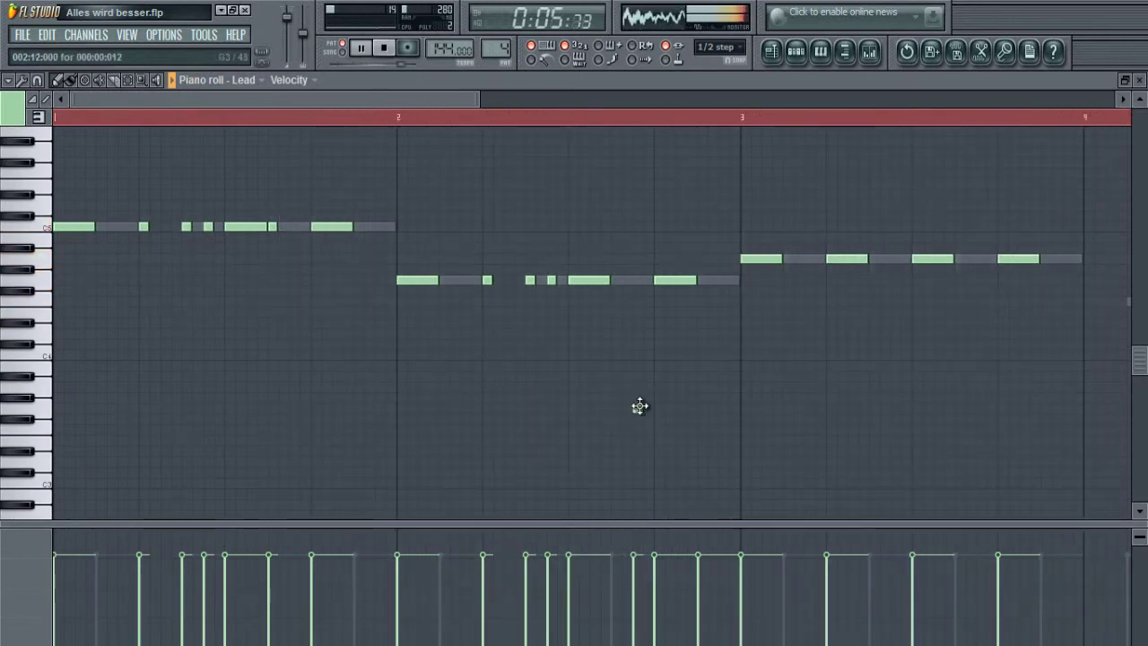
scroll(657, 120, "down", 2)
Add a half-step A4 note on step 12 of bar 3 in the Lead's lower layer
scroll(664, 218, "up", 7)
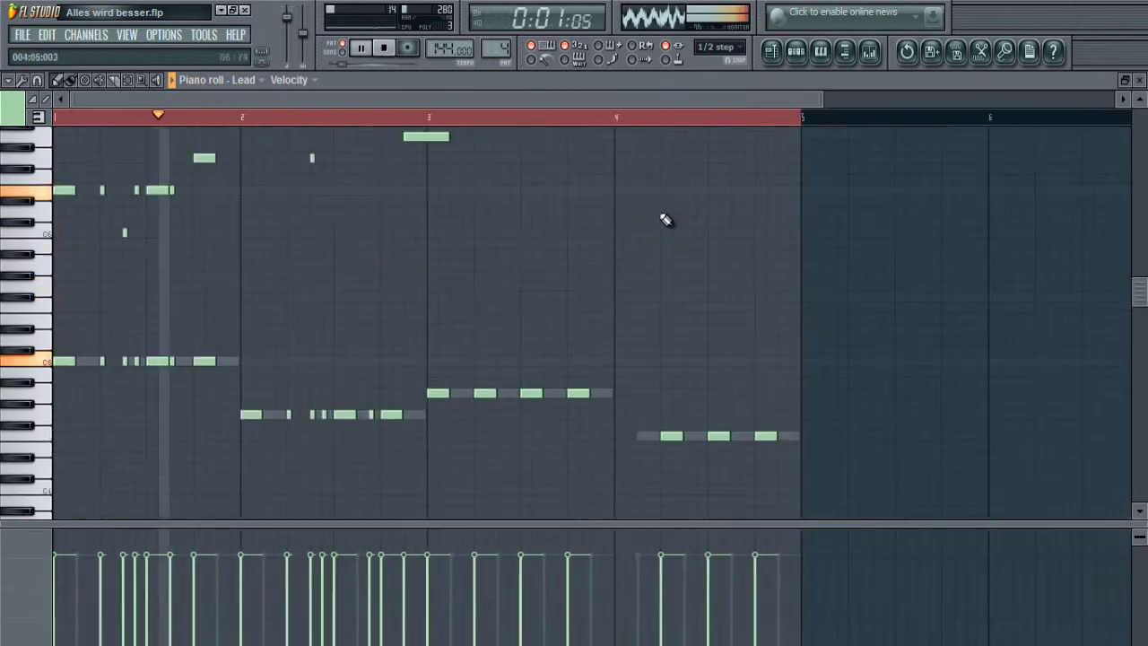
scroll(559, 278, "down", 4)
scroll(527, 123, "up", 3)
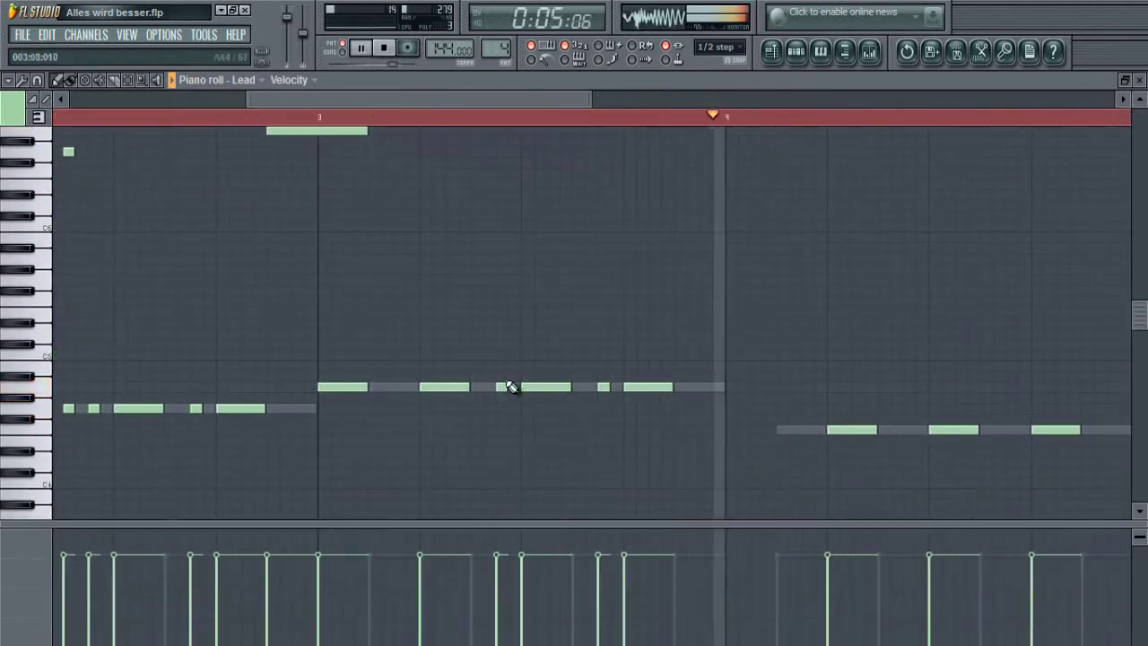
scroll(584, 123, "down", 3)
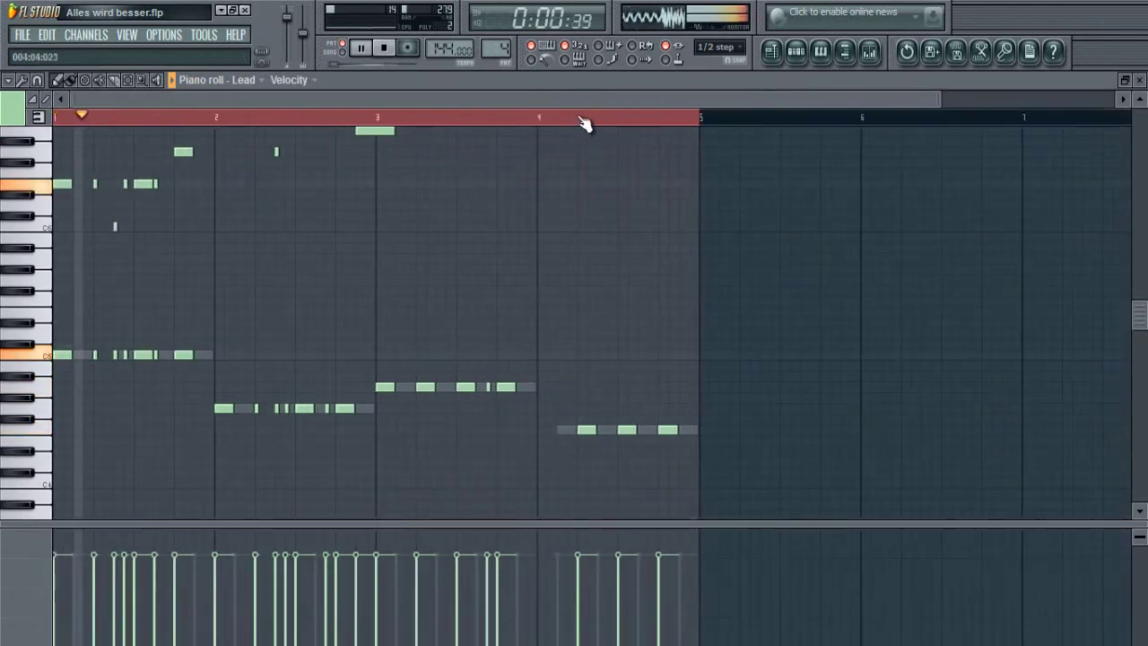
Add half-step F4 Lead notes on steps 1 and 3 of bar 4
scroll(579, 120, "up", 4)
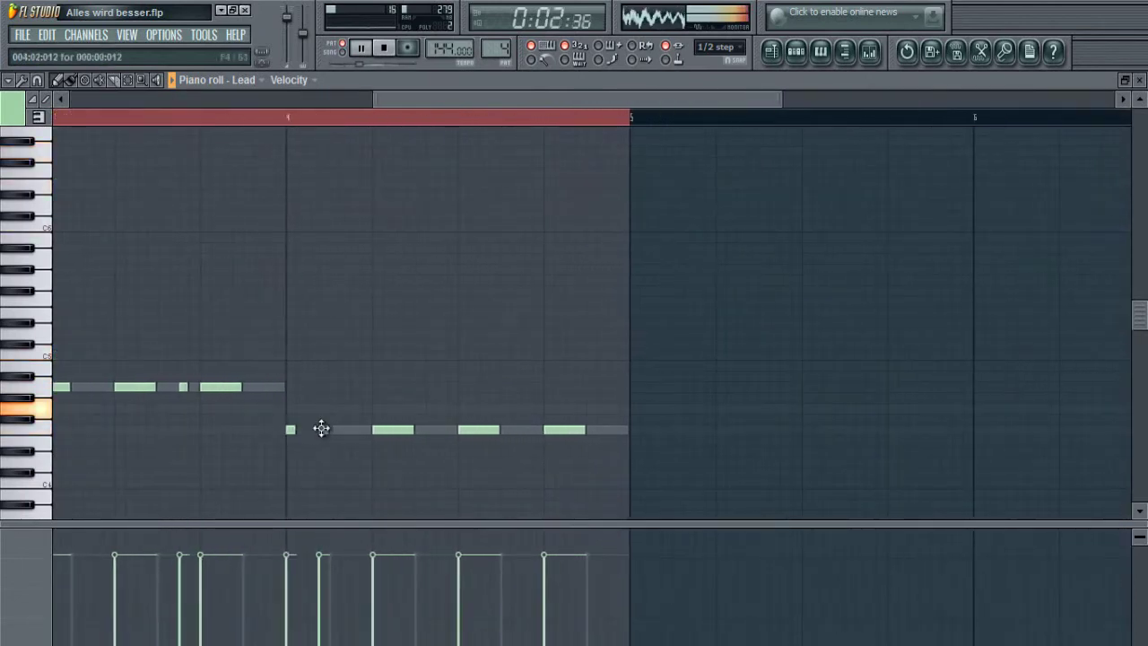
scroll(291, 179, "up", 1)
scroll(292, 180, "down", 1)
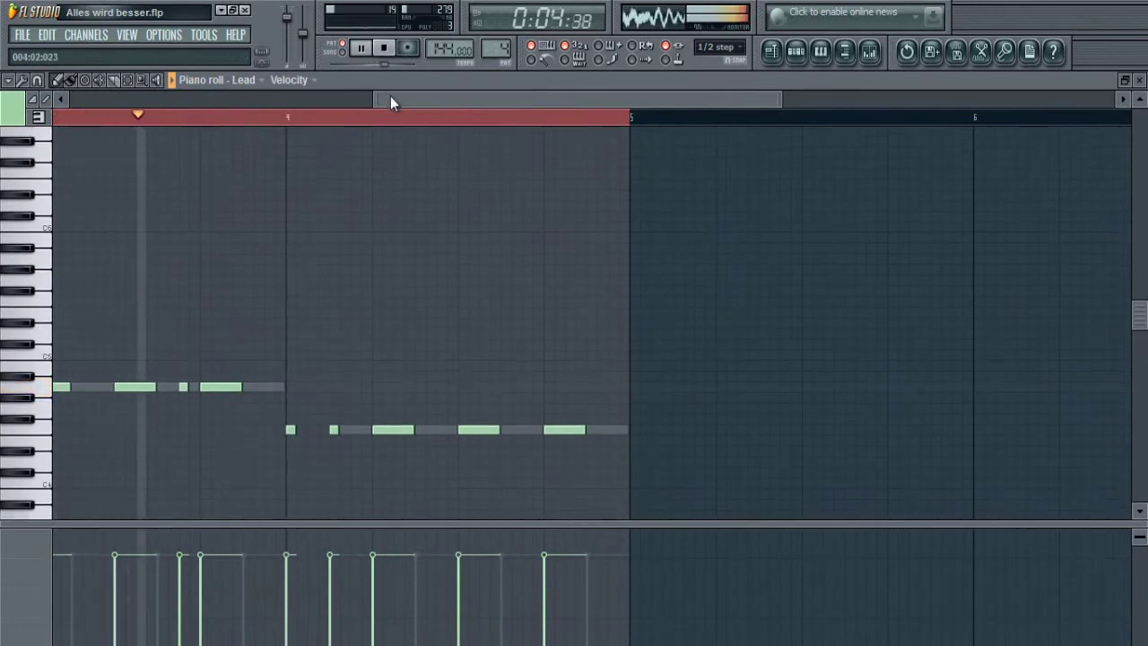
Delete the half-step A4 Lead note on step 12 of bar 3, play back the full pattern and stop it
left_click_drag(391, 99, 277, 111)
right_click(485, 386)
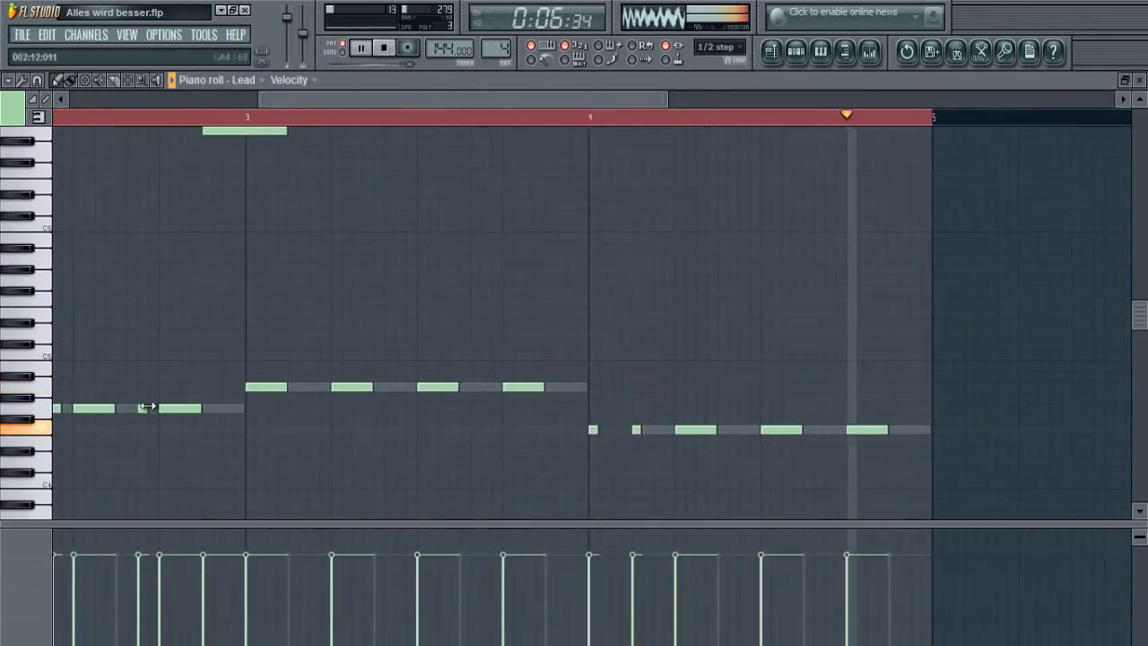
scroll(375, 117, "down", 3)
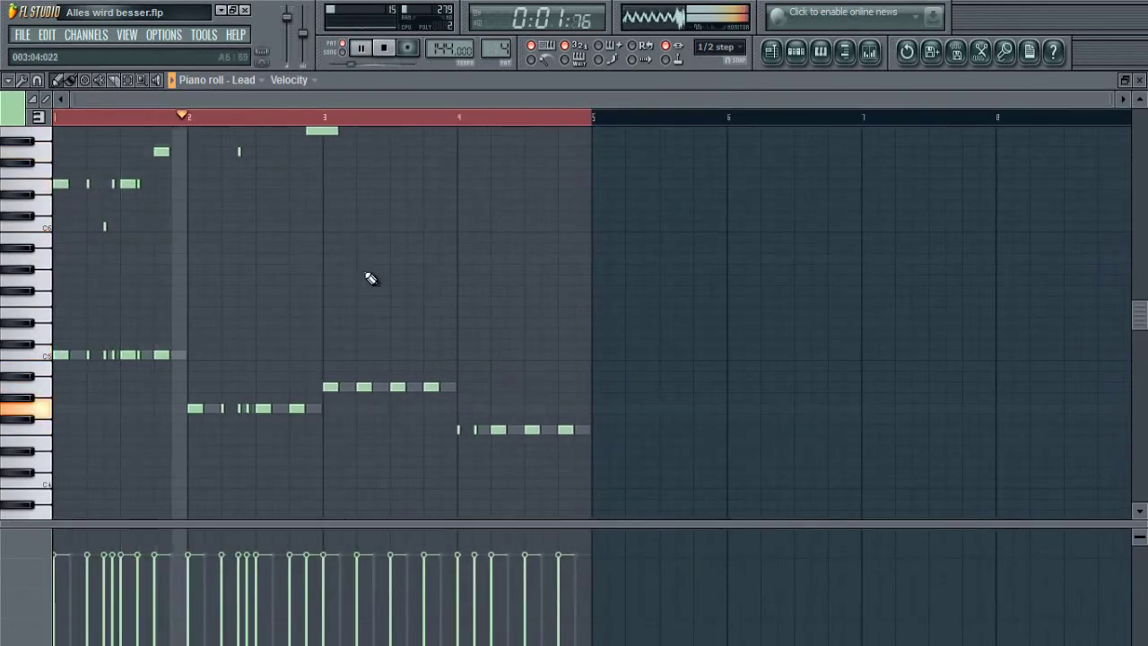
scroll(257, 260, "up", 3)
scroll(242, 246, "up", 1)
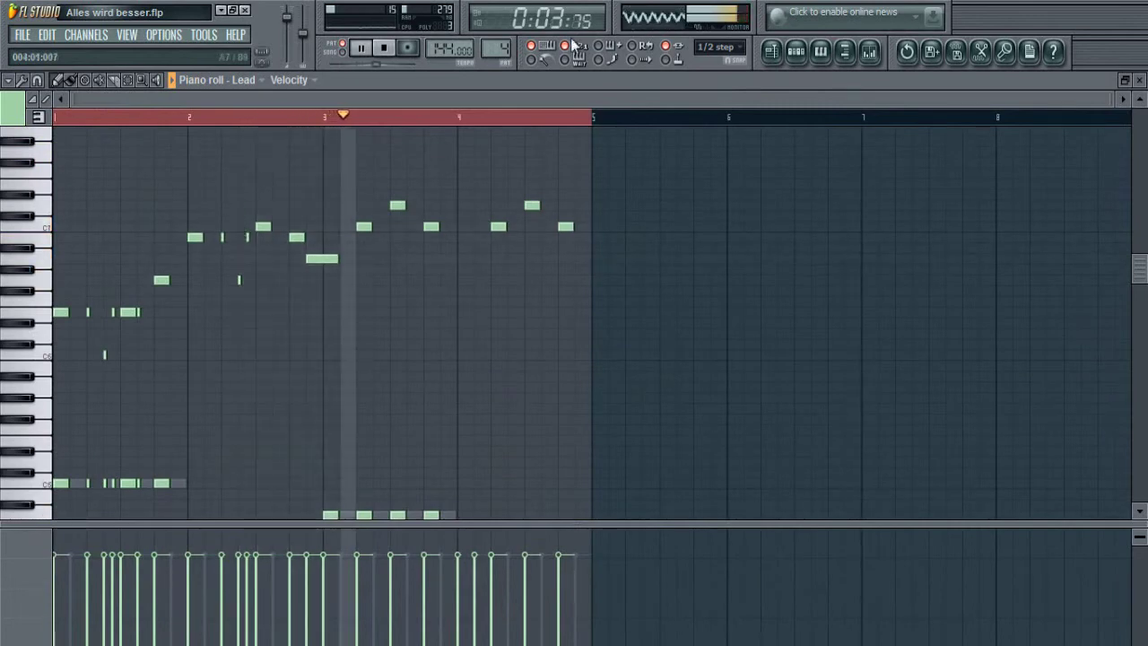
key("space")
Switch to pattern 5 and show the Bass channel in the piano roll
left_click_drag(499, 42, 499, 33)
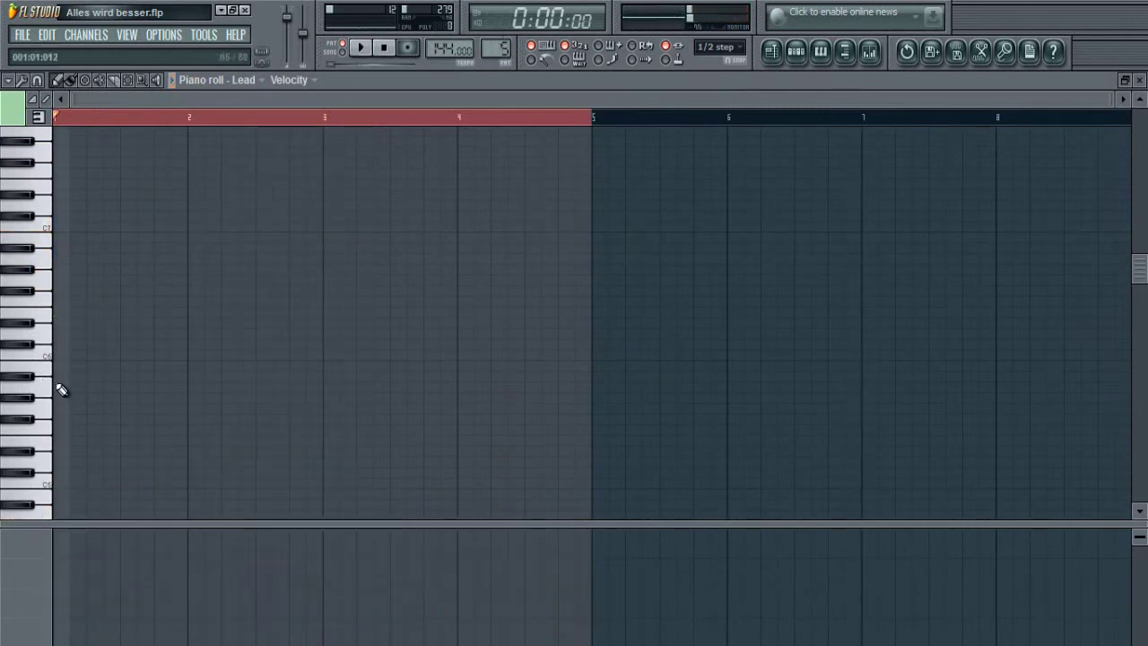
scroll(61, 395, "down", 3)
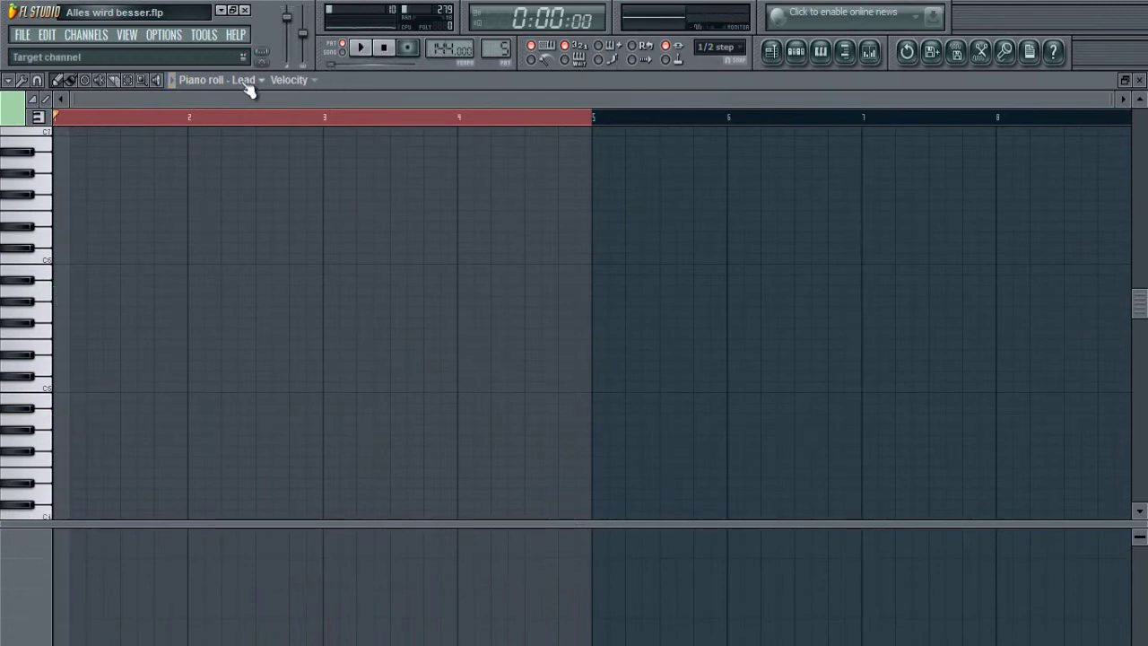
left_click(264, 183)
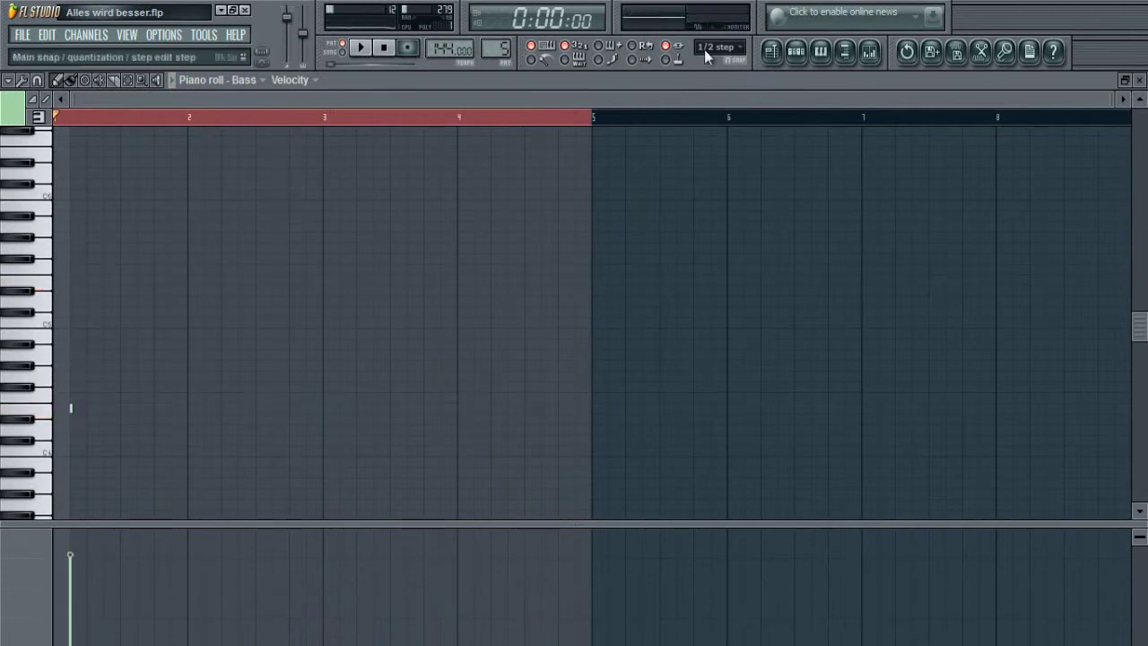
Set snapping to Line and place 1.5-step offbeat Bass notes: four E4 in bar 1, two F4 and two C4 in bar 2
scroll(148, 119, "up", 3)
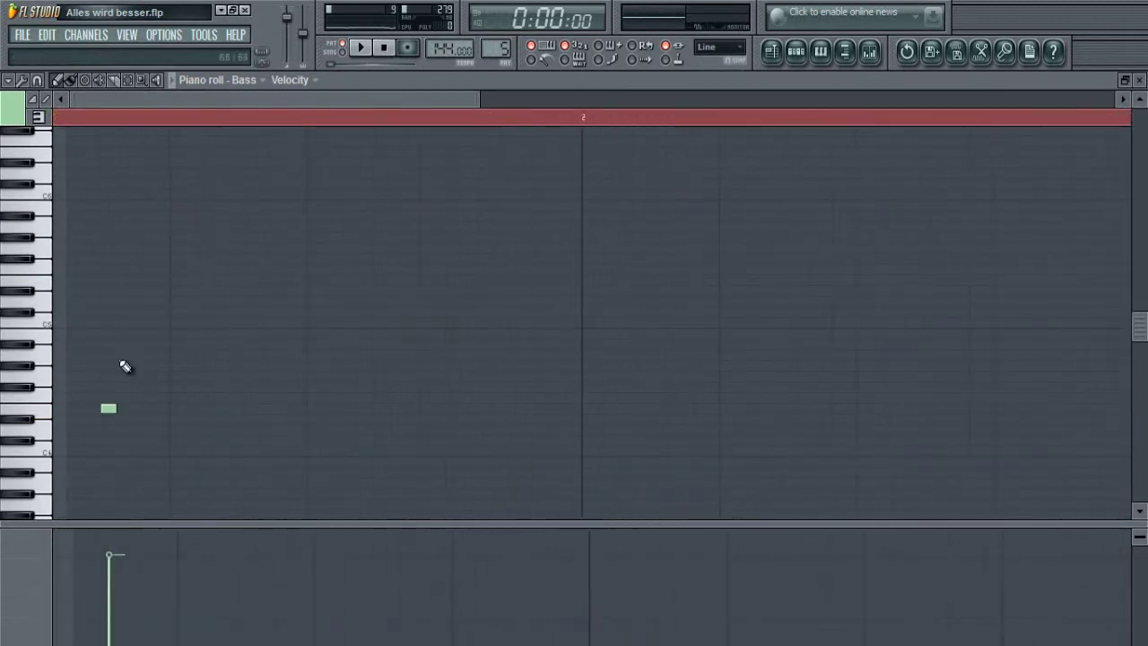
scroll(202, 136, "down", 5)
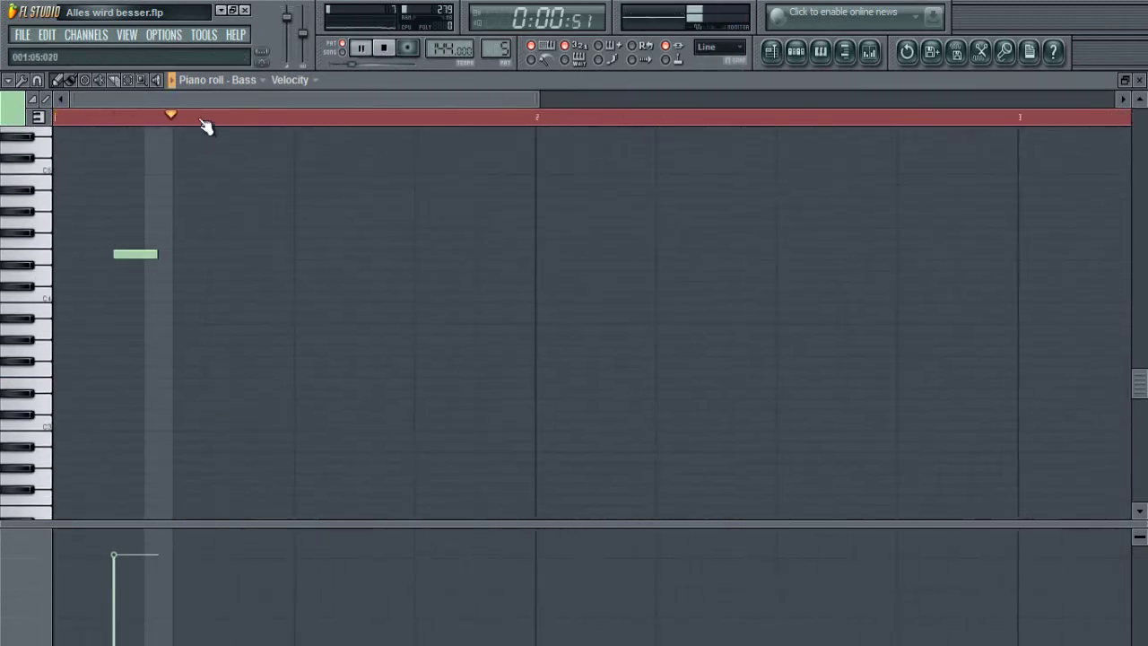
scroll(204, 120, "down", 3)
scroll(146, 195, "up", 1)
key("space")
scroll(186, 305, "up", 3)
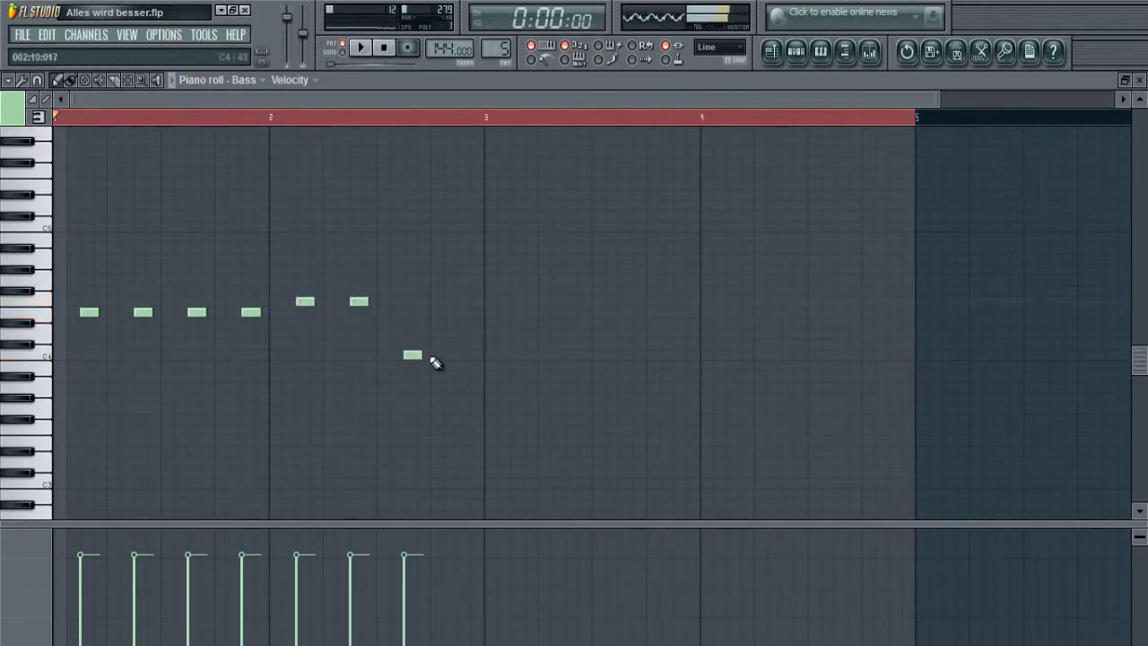
Fill pattern 5's Kick on every 4 steps and play it with the bass line
left_click(796, 51)
right_click(668, 209)
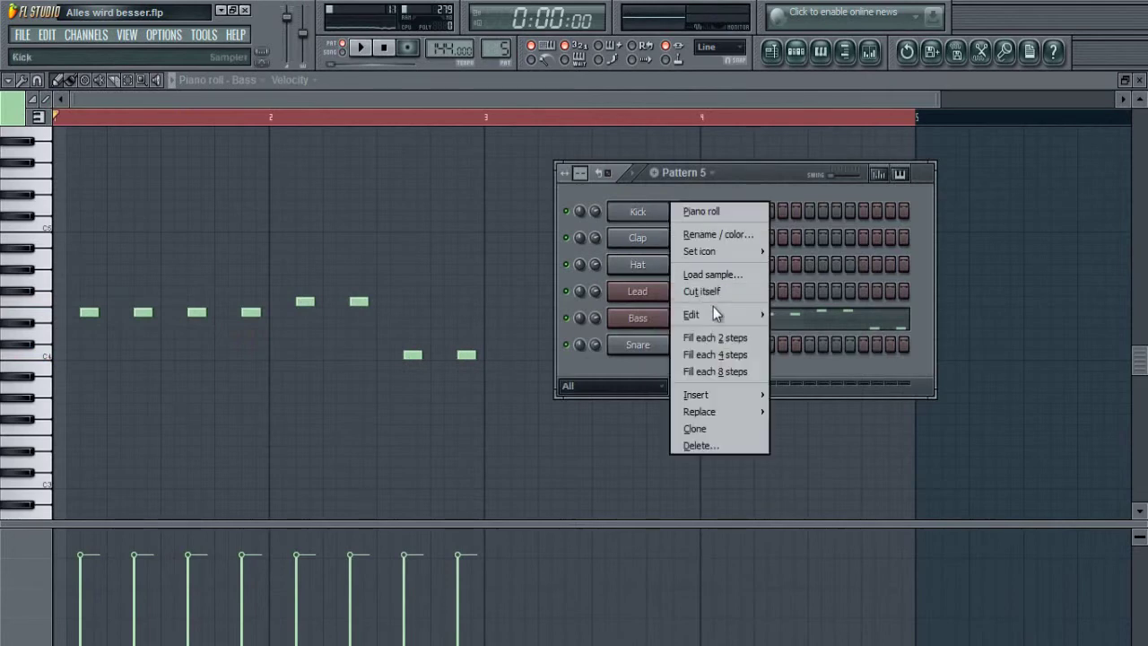
left_click(717, 347)
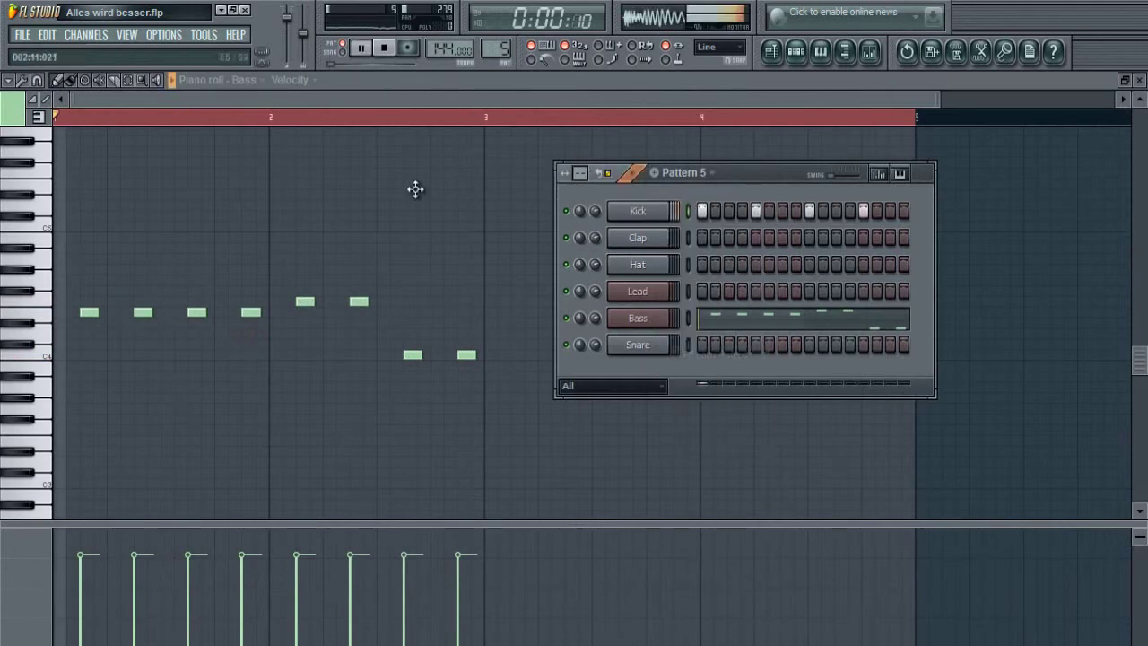
key("F6")
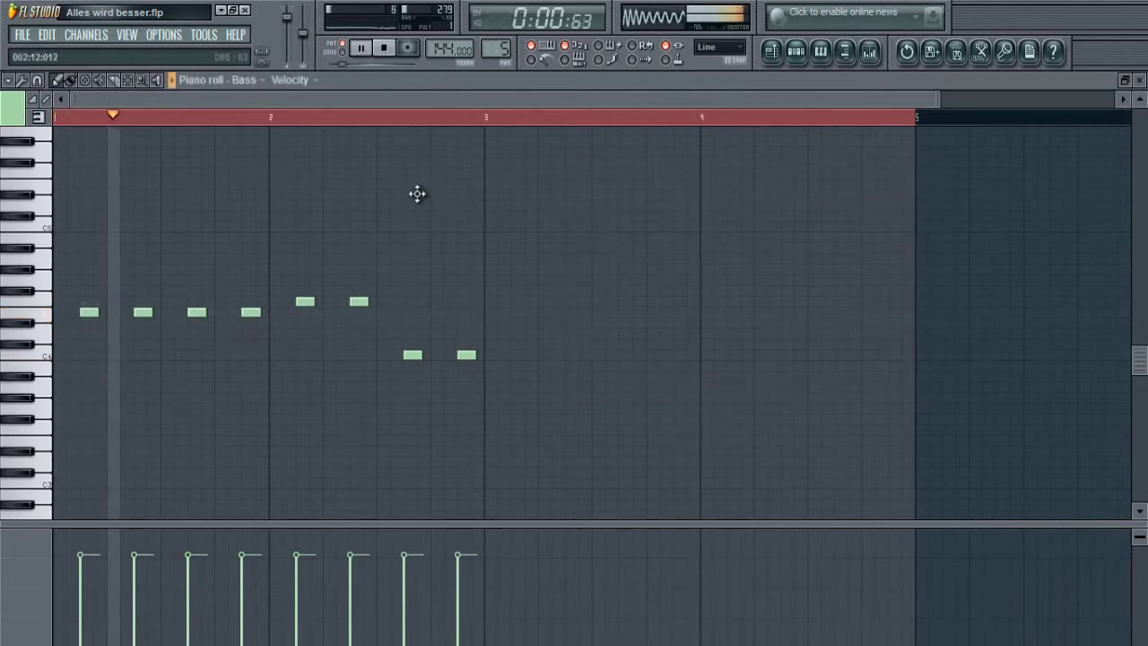
left_click(796, 52)
key("space")
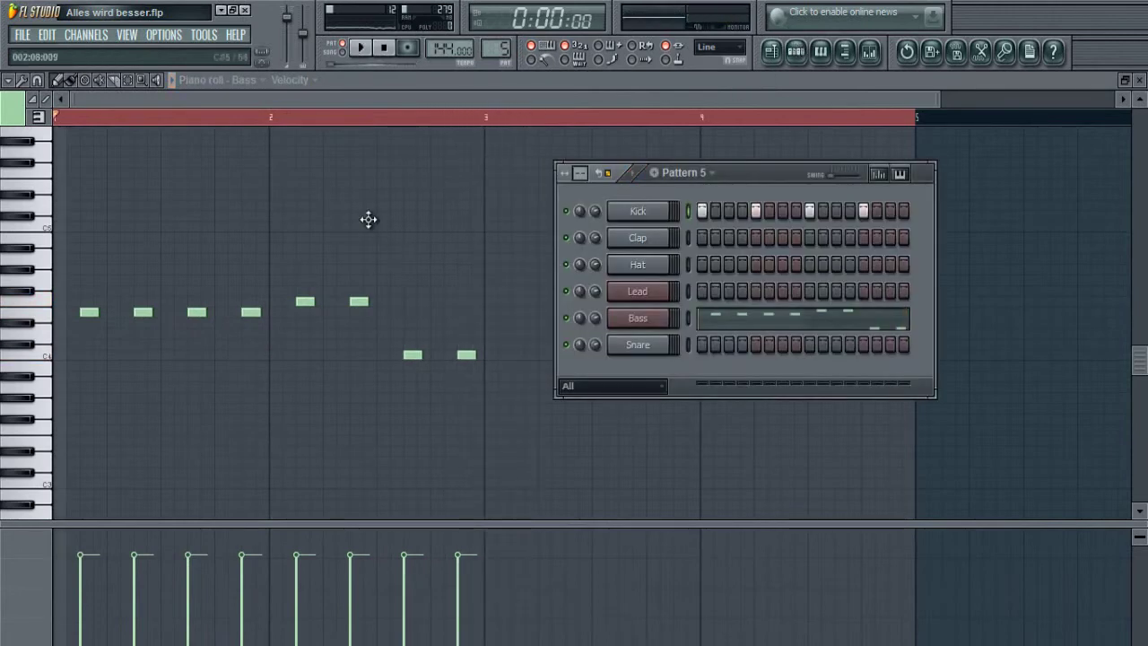
Duplicate the two-bar Bass line into bars 3 and 4, leaving the copied notes deselected
key("F6")
key("ctrl+a")
left_click_drag(497, 312, 522, 313)
left_click(533, 226)
right_click(532, 226)
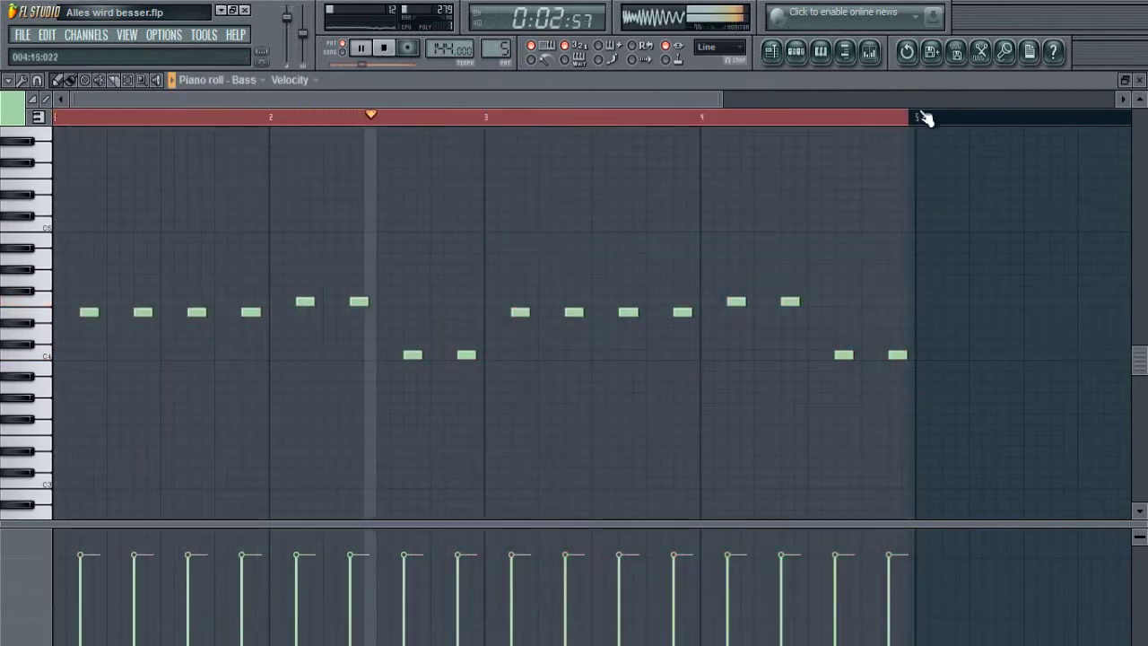
Open pattern 5's Lead channel in the piano roll and place 1.5-step E5 notes on steps 3 and 11 of bar 1
left_click(796, 52)
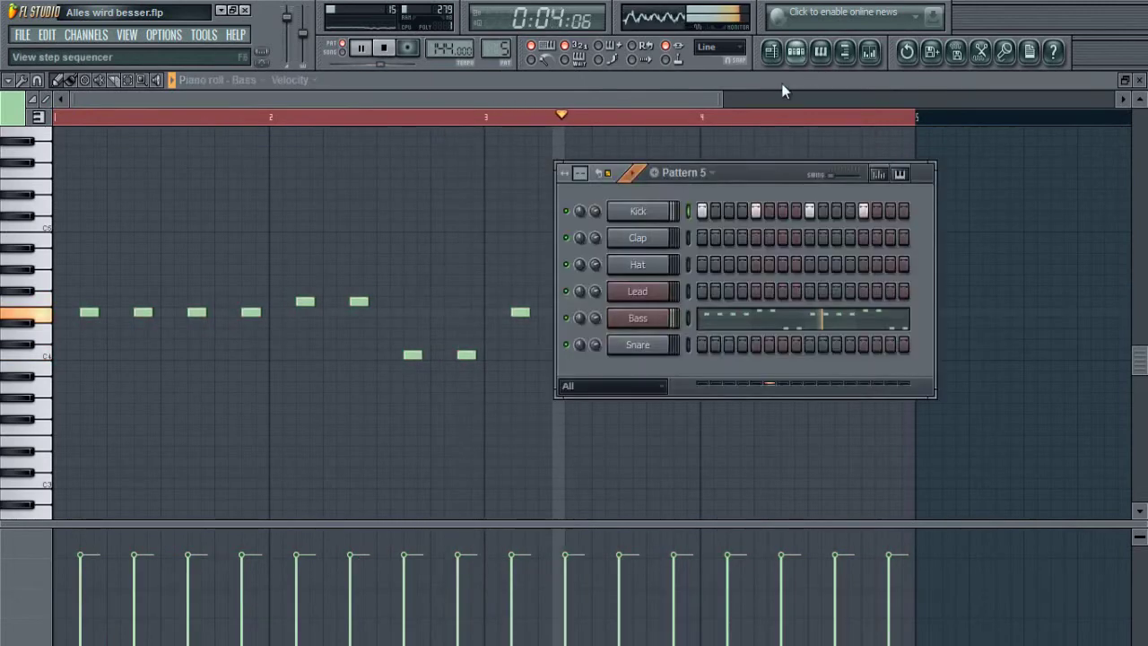
right_click(657, 290)
left_click(691, 291)
scroll(323, 338, "up", 2)
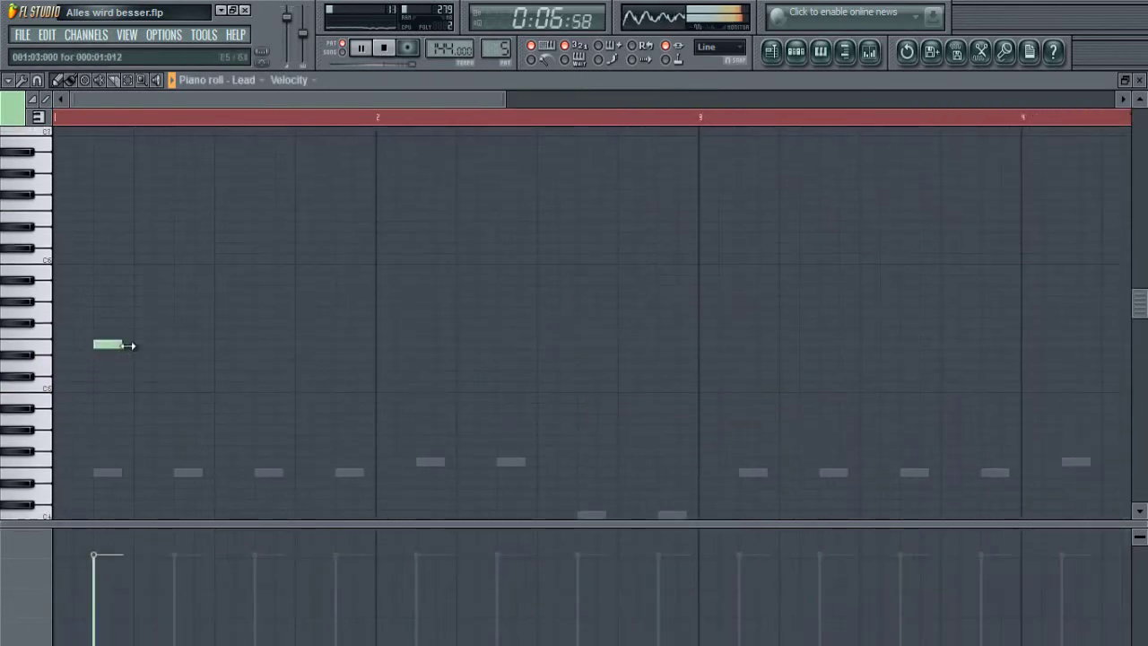
mouse_move(173, 350)
left_mouse_down()
mouse_move(313, 345)
mouse_move(265, 350)
left_mouse_up()
key("space")
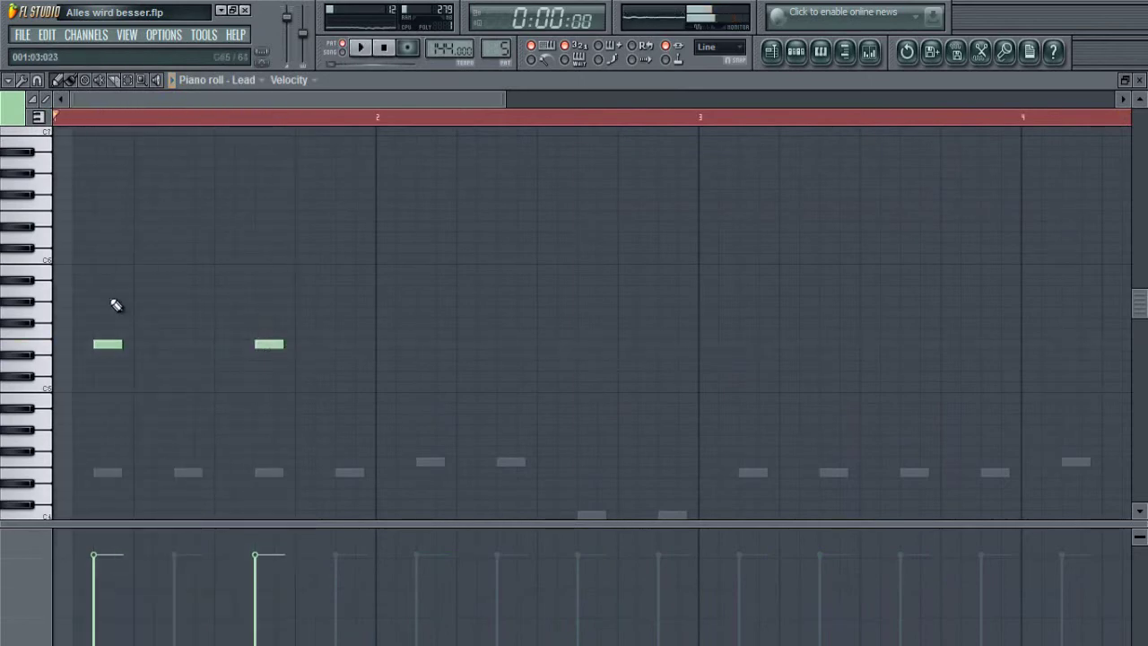
Complete bar 1's Lead melody with B5 notes on steps 1, 9 and 13 and a C6 note on step 15
left_click(69, 272)
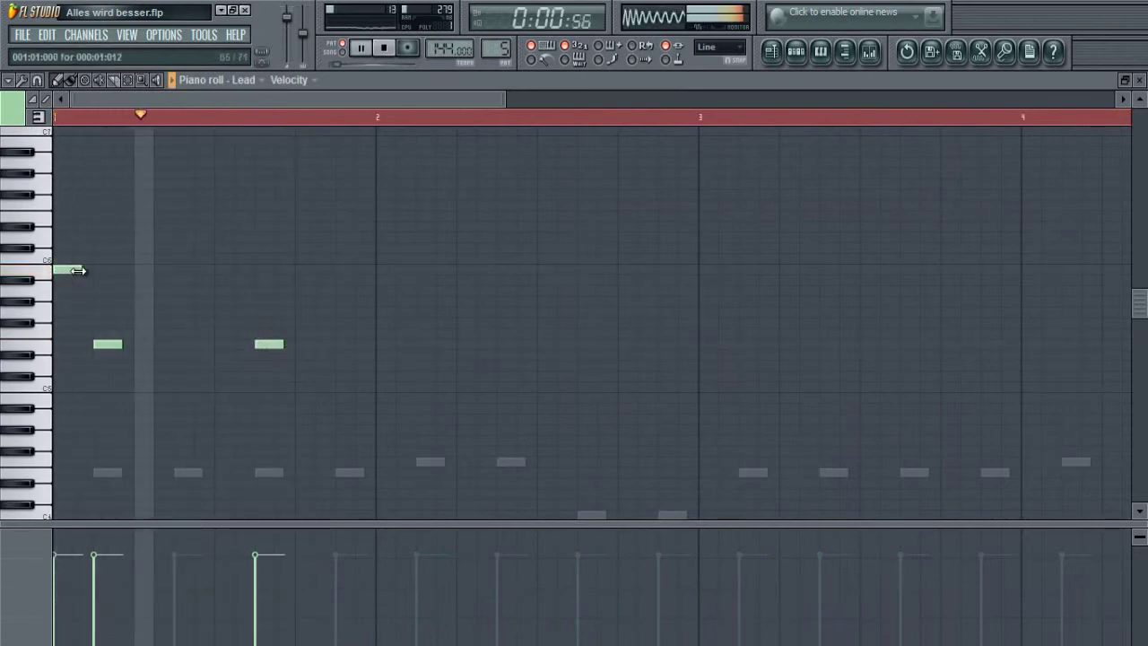
key("space")
key("space")
left_click(220, 269)
left_click(301, 269)
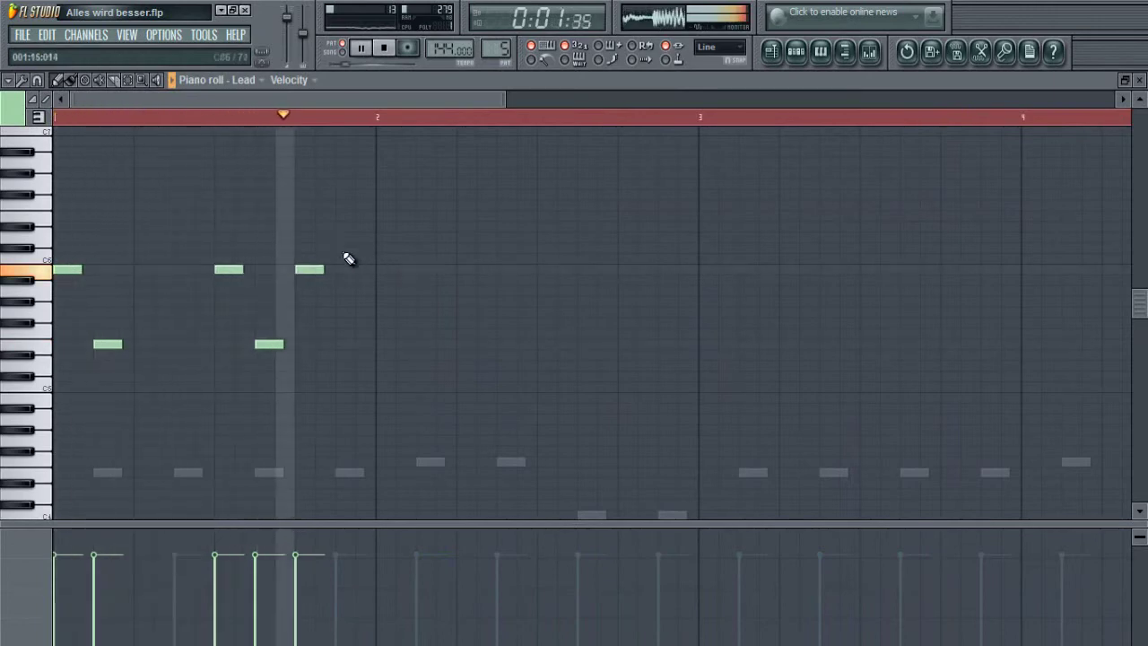
left_click(341, 250)
left_click_drag(340, 259, 341, 265)
Write bar 2's Lead melody with B5 on step 1, G5 on steps 3, 7 and 15, and A5 on steps 9 and 13
left_click(378, 269)
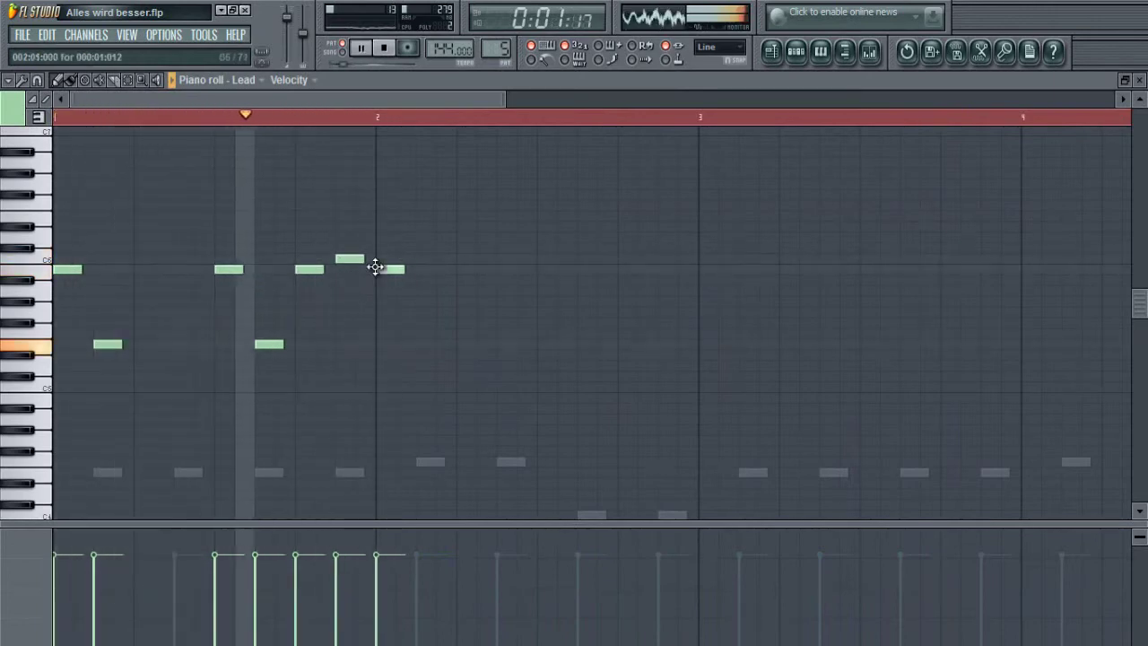
scroll(391, 286, "down", 2)
scroll(418, 310, "up", 1)
left_click(421, 279)
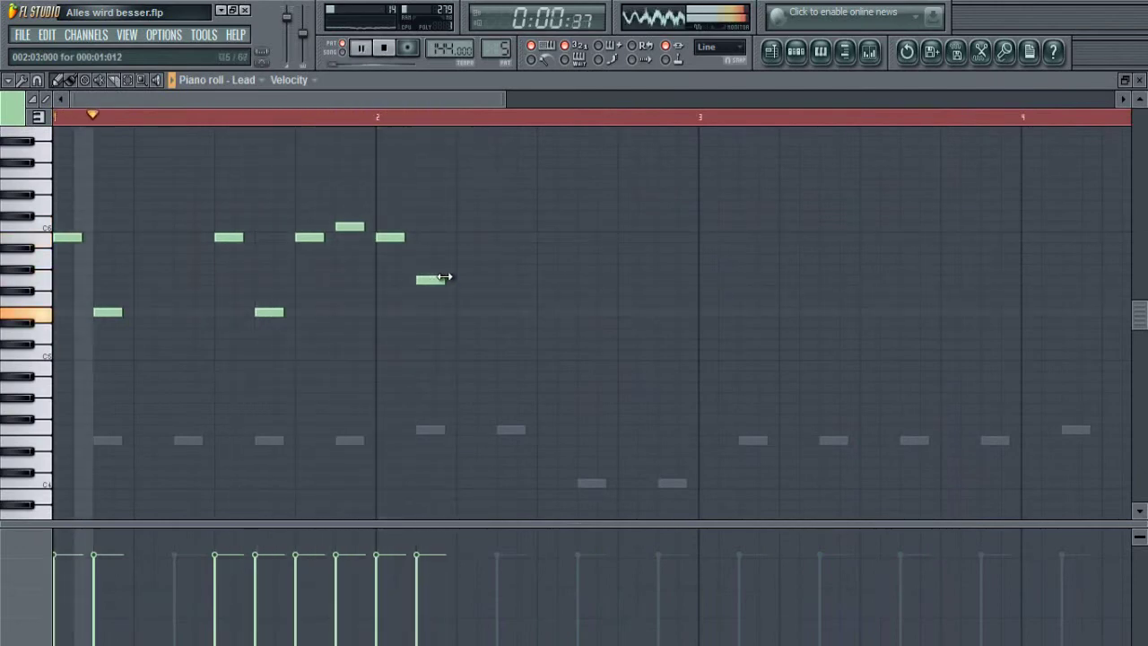
left_click(513, 262)
left_click_drag(513, 269, 508, 277)
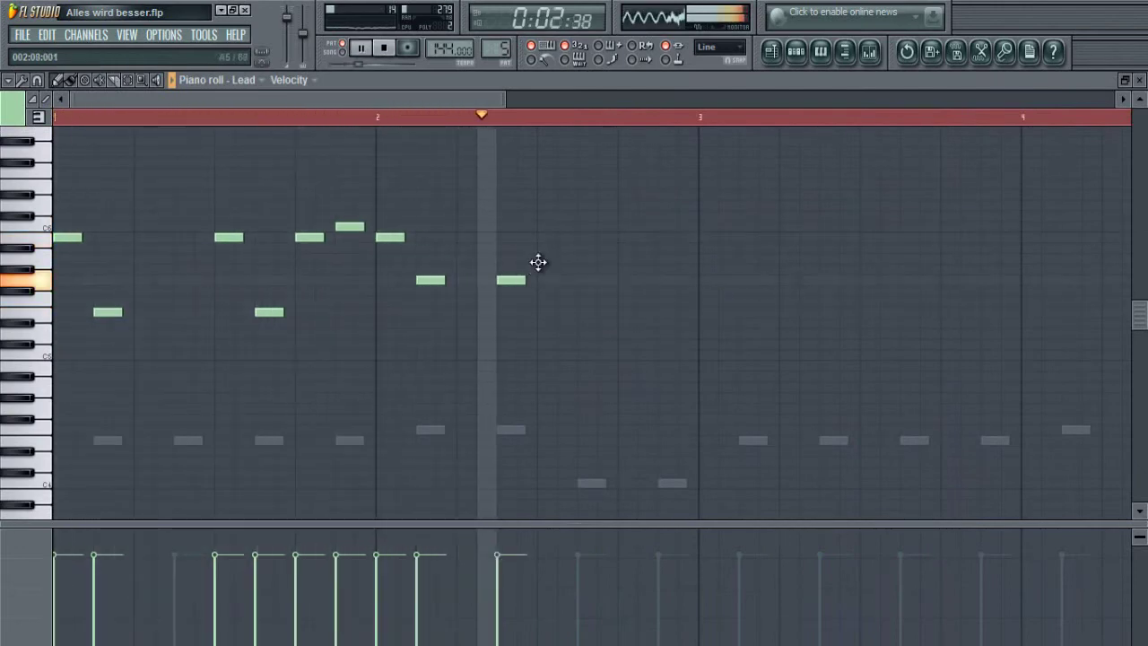
left_click(540, 260)
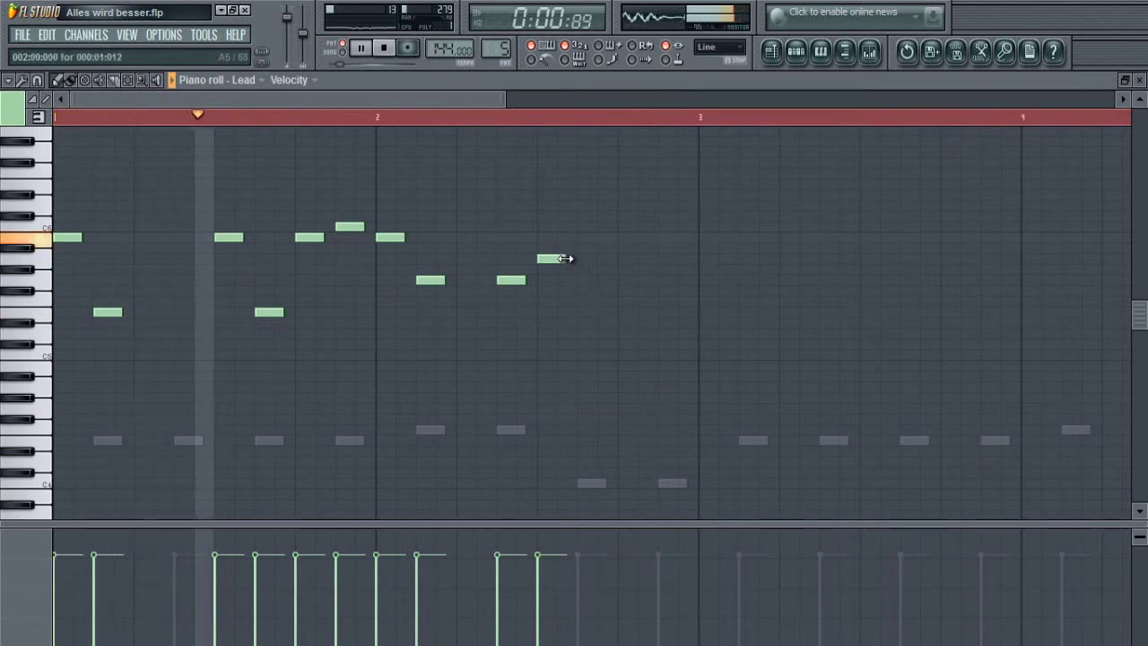
left_click(628, 260)
left_click(666, 280)
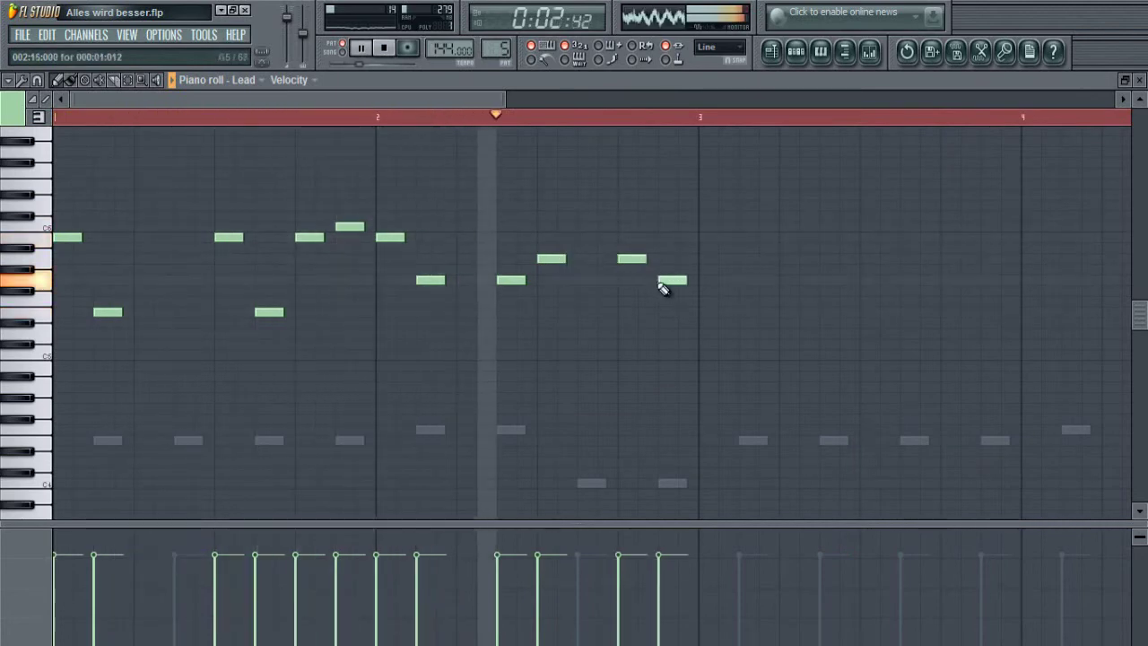
Write bar 3's Lead melody with B5 on steps 1, 7, 11 and 15, E5 on steps 3 and 9, and C6 on step 13
left_click(702, 312)
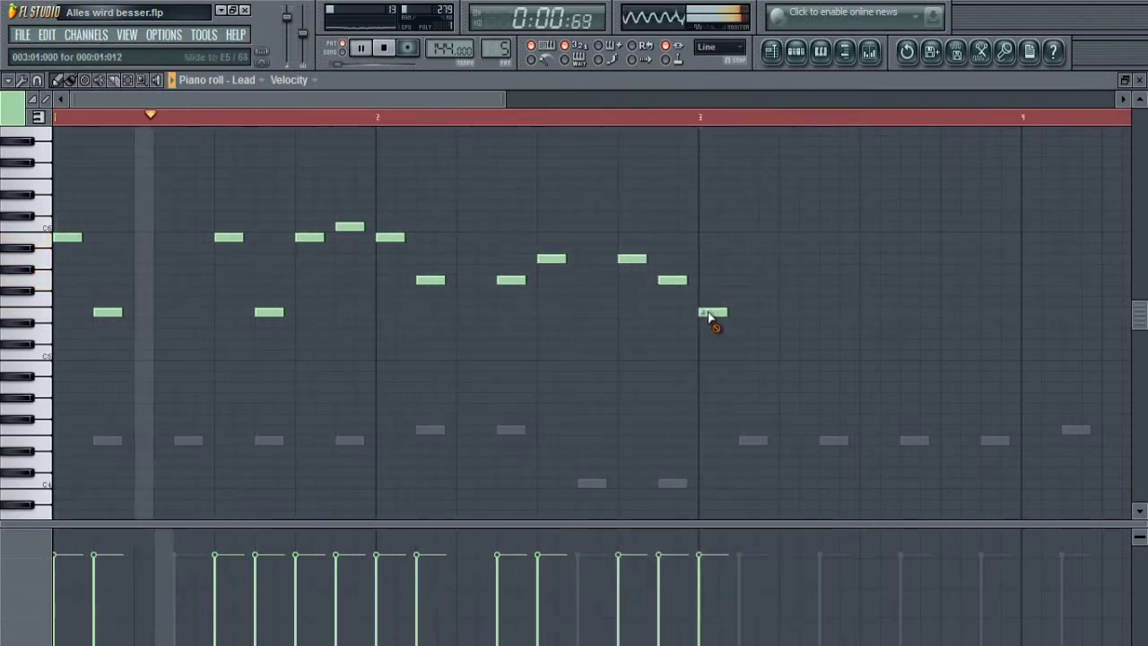
right_click(710, 313)
left_click_drag(701, 257, 709, 236)
left_click(737, 313)
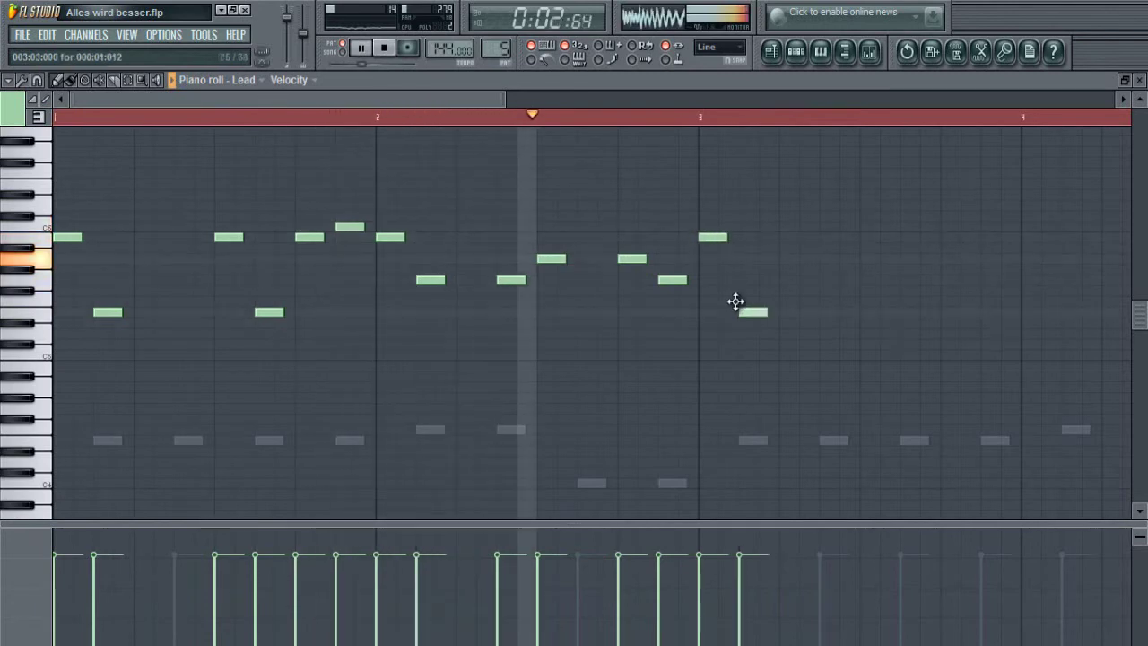
left_click_drag(483, 100, 548, 105)
left_click(664, 236)
left_click(707, 313)
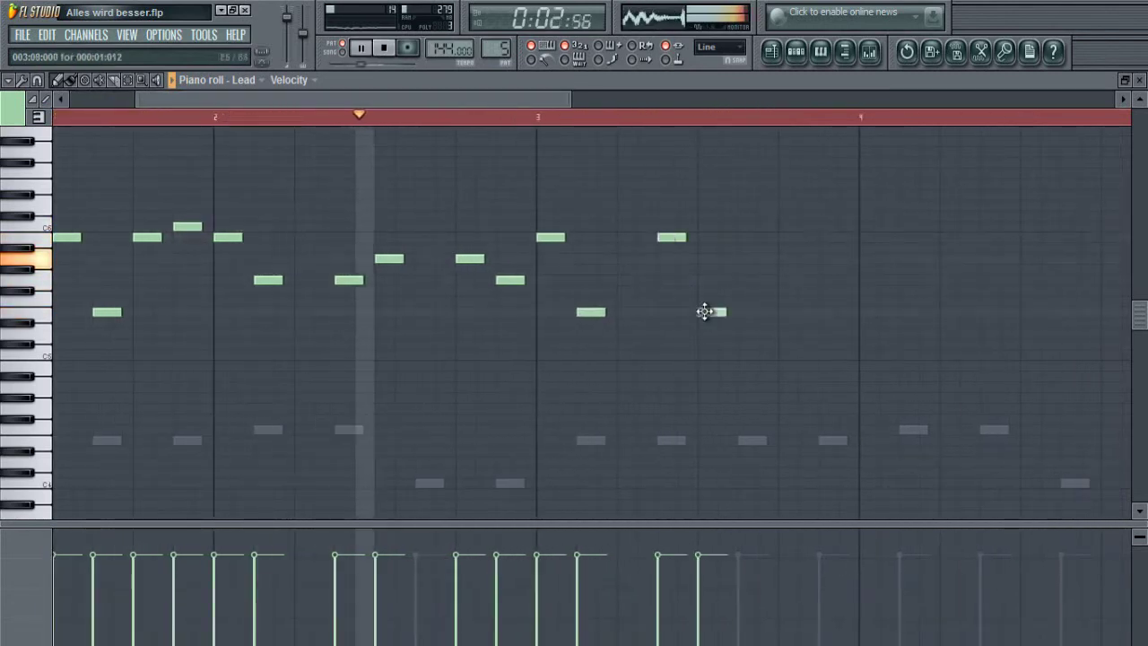
left_click(749, 237)
left_click(790, 226)
left_click(827, 237)
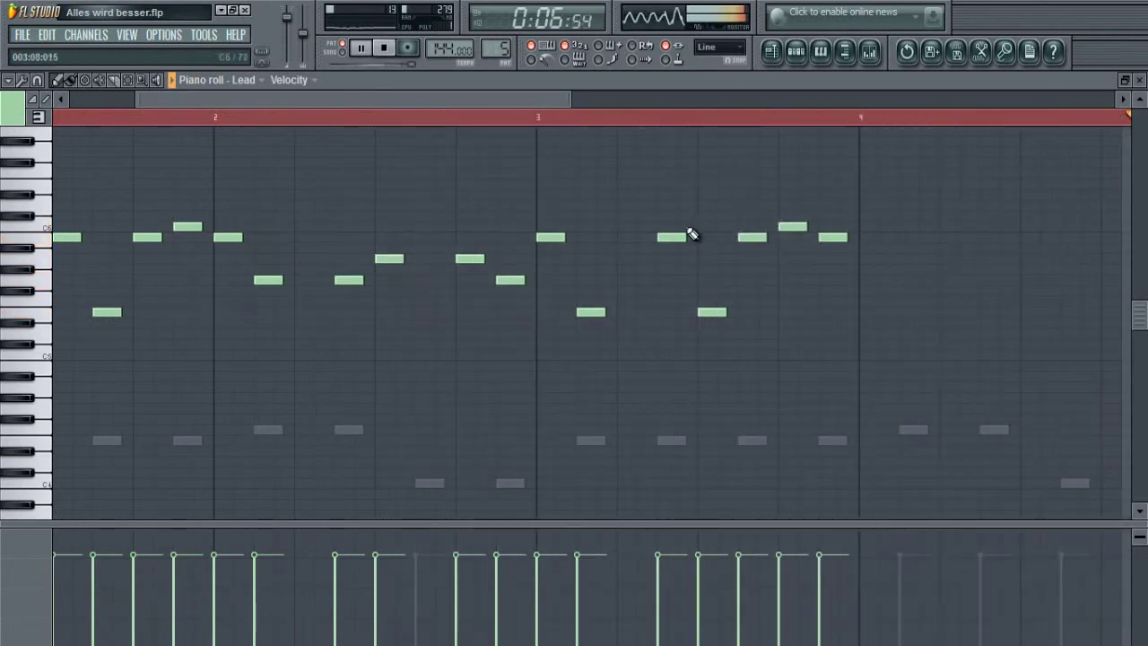
Move bar 3's B5 from step 7 to 9 and its E5 from step 9 to 11, removing the B5 on step 11
scroll(575, 132, "down", 2)
scroll(523, 123, "up", 1)
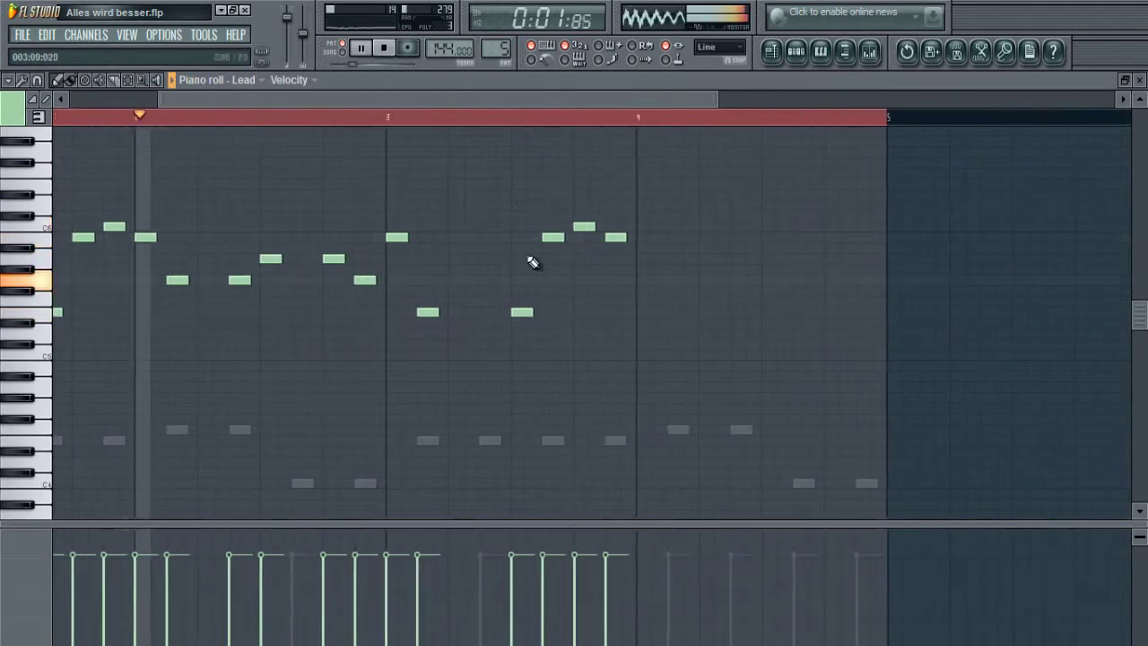
left_click(512, 235)
left_click_drag(529, 314, 560, 314)
right_click(553, 238)
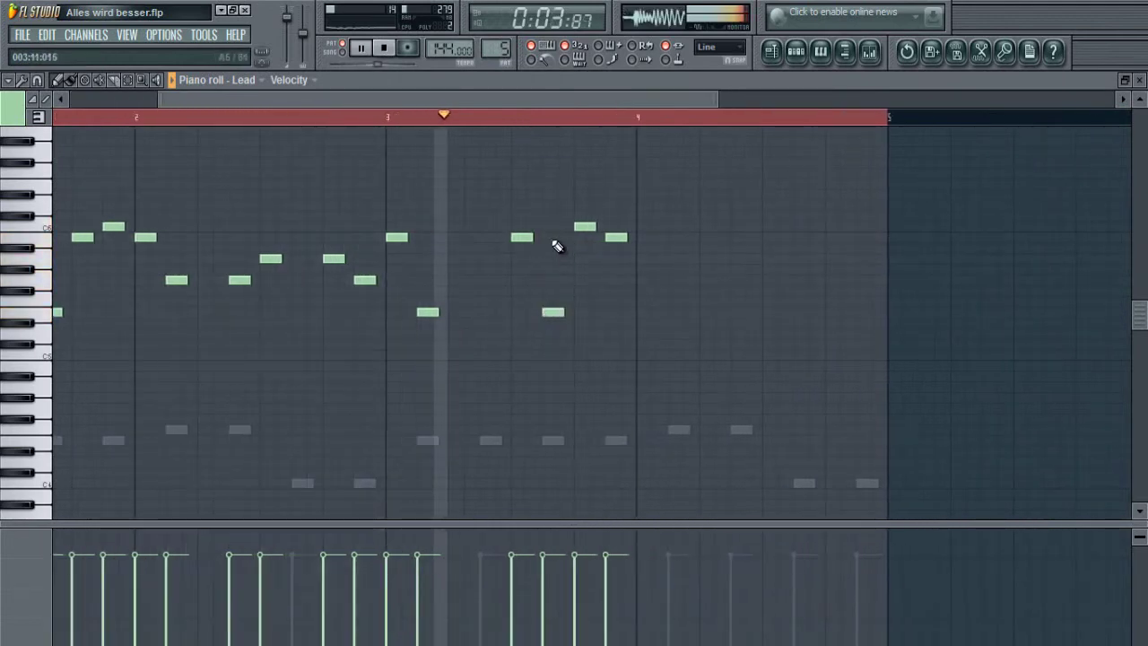
Set the playback start to step 7 of bar 3 and audition the Lead phrase from there
left_click_drag(537, 118, 494, 118)
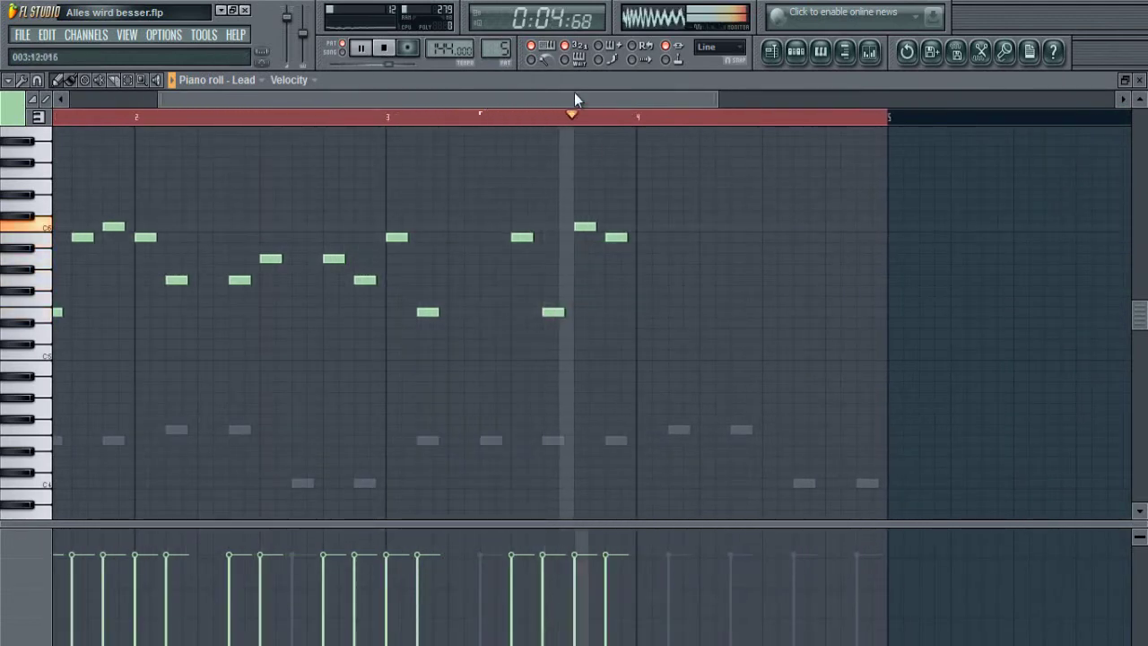
left_click_drag(576, 98, 595, 101)
key("space")
key("space")
scroll(628, 202, "up", 2)
key("space")
key("space")
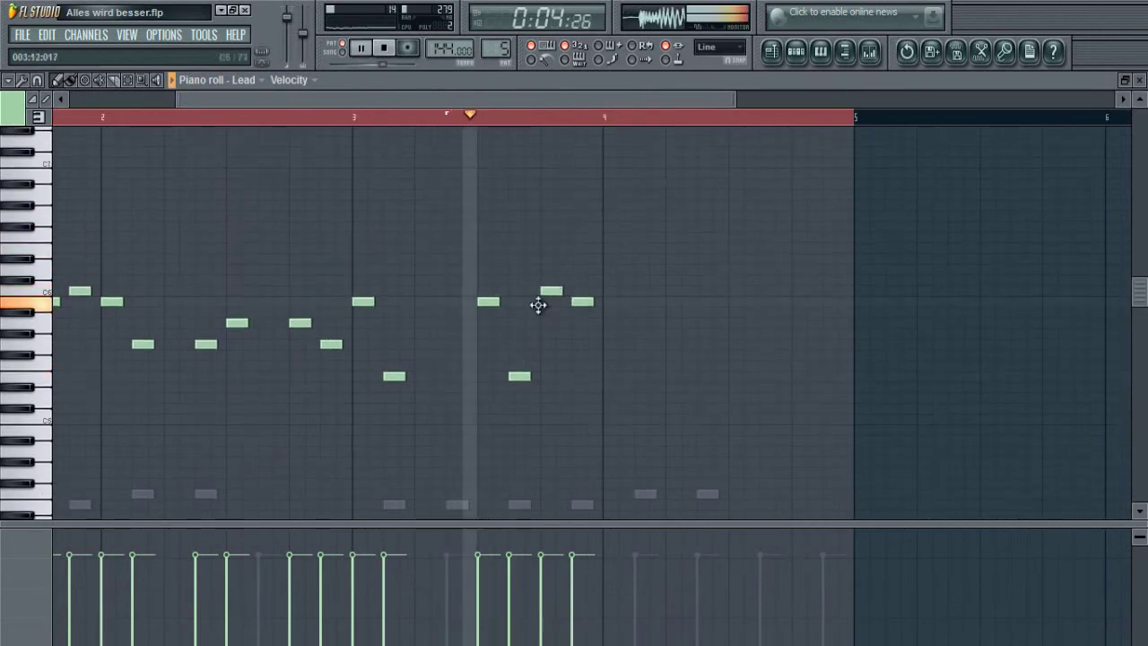
Replace the C6 Lead note on step 13 of bar 3 with A5 and audition the phrase
key("space")
right_click(548, 292)
key("space")
left_click(547, 325)
key("space")
key("space")
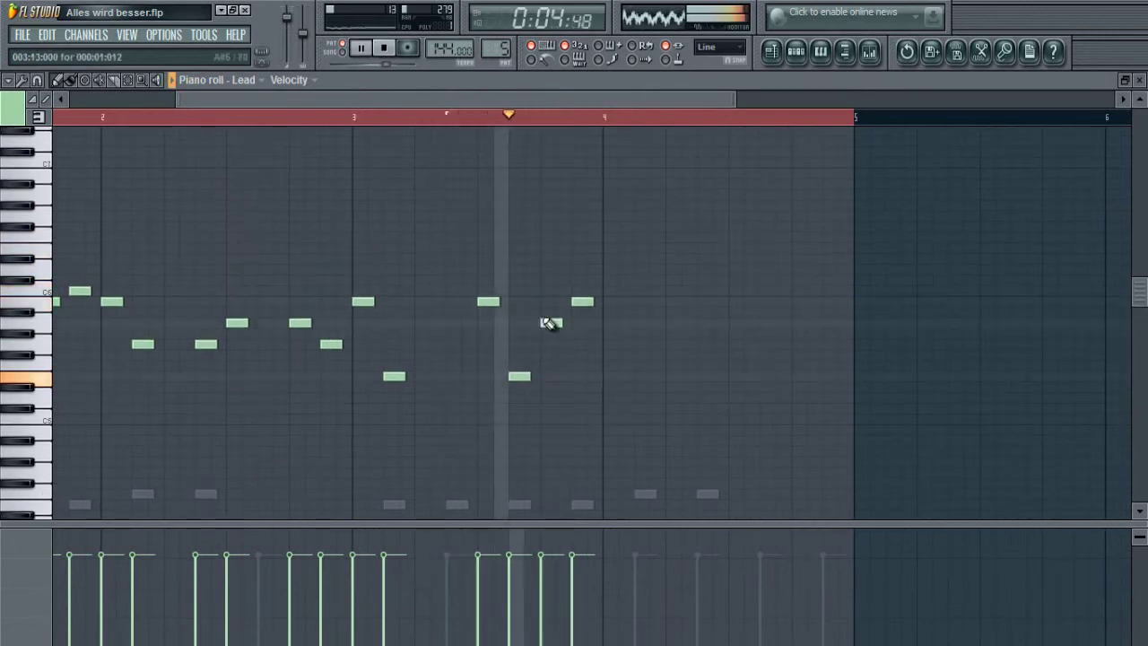
Add a 1.5-step E6 Lead note on step 1 of bar 4 and audition the transition from bar 3
left_click(610, 249)
key("space")
key("space")
right_click(616, 251)
key("space")
key("space")
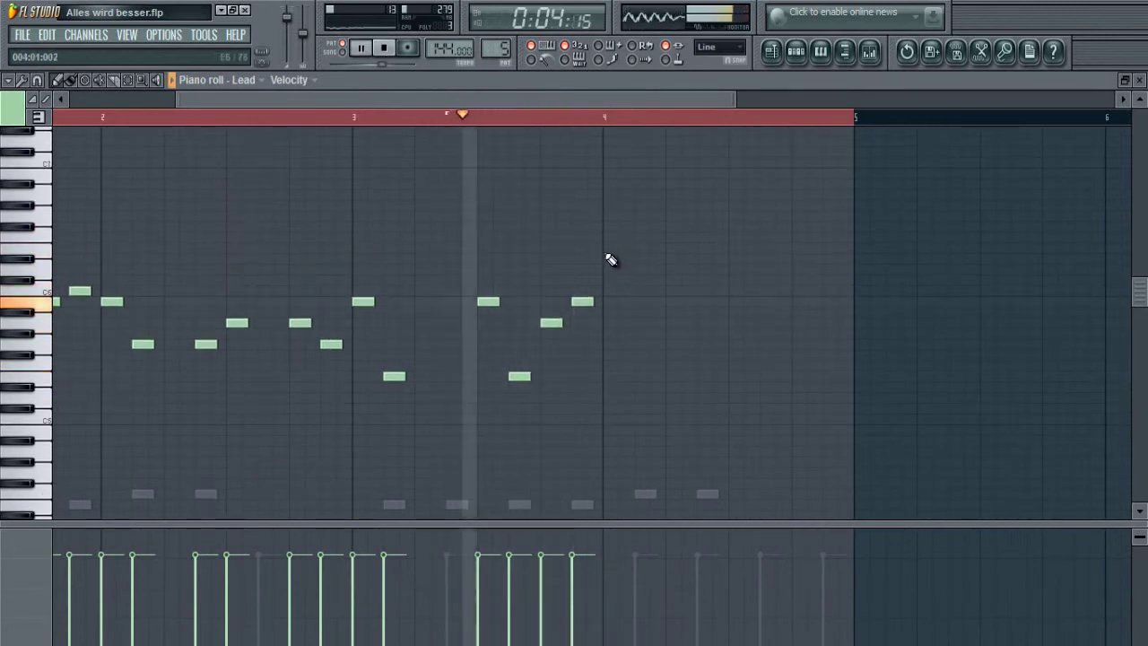
left_click(606, 247)
key("space")
key("space")
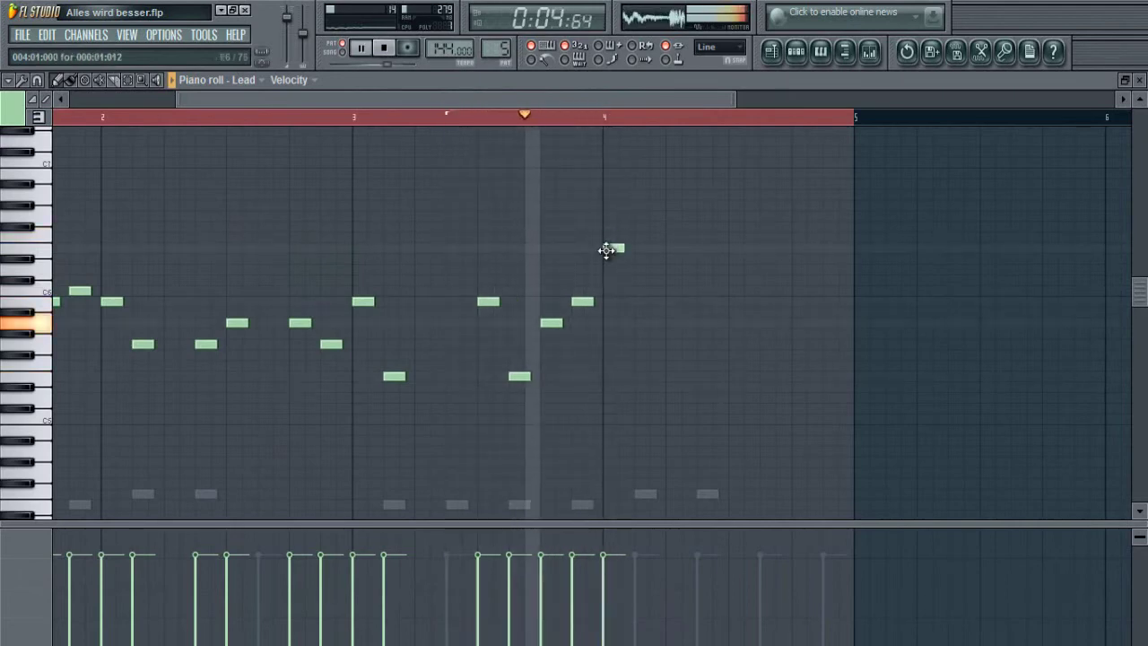
Lower the Lead note on step 1 of bar 4 to D6 and audition the transition from bar 3
left_click_drag(608, 249, 608, 271)
key("space")
key("space")
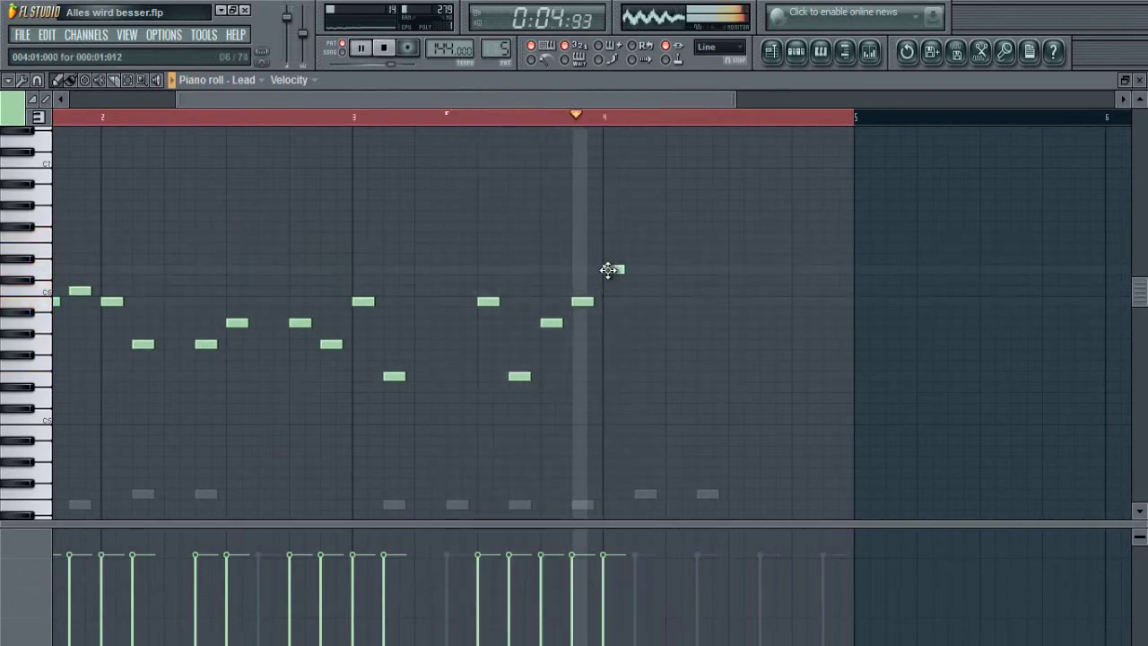
key("space")
key("space")
Add Lead notes C6 on step 5 and B5 on step 7 of bar 4 and audition them
left_click(665, 289)
left_click(697, 302)
scroll(709, 269, "down", 3)
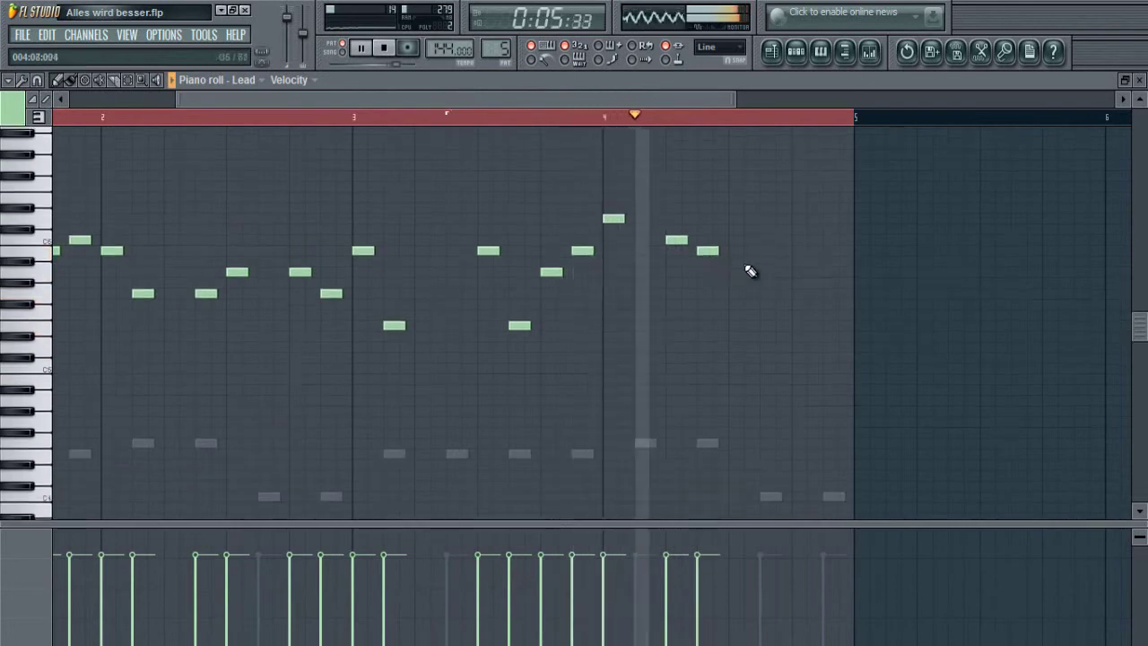
key("space")
Add G5 Lead notes on steps 11 and 15 of bar 4 and audition the melody
scroll(769, 128, "up", 4)
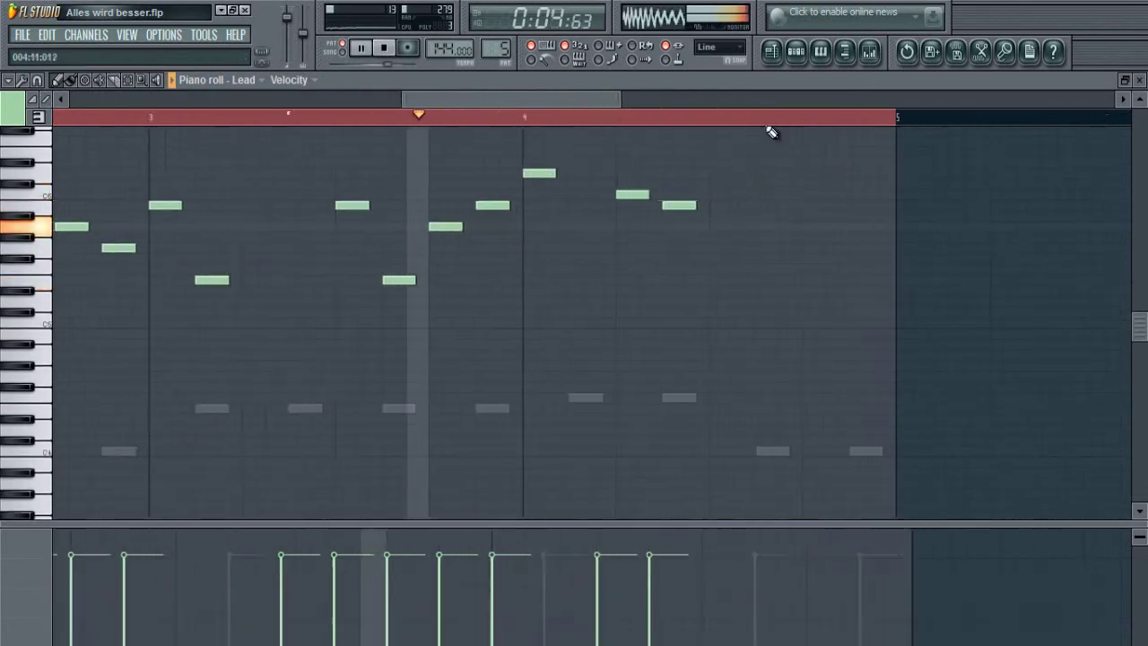
right_click(706, 197)
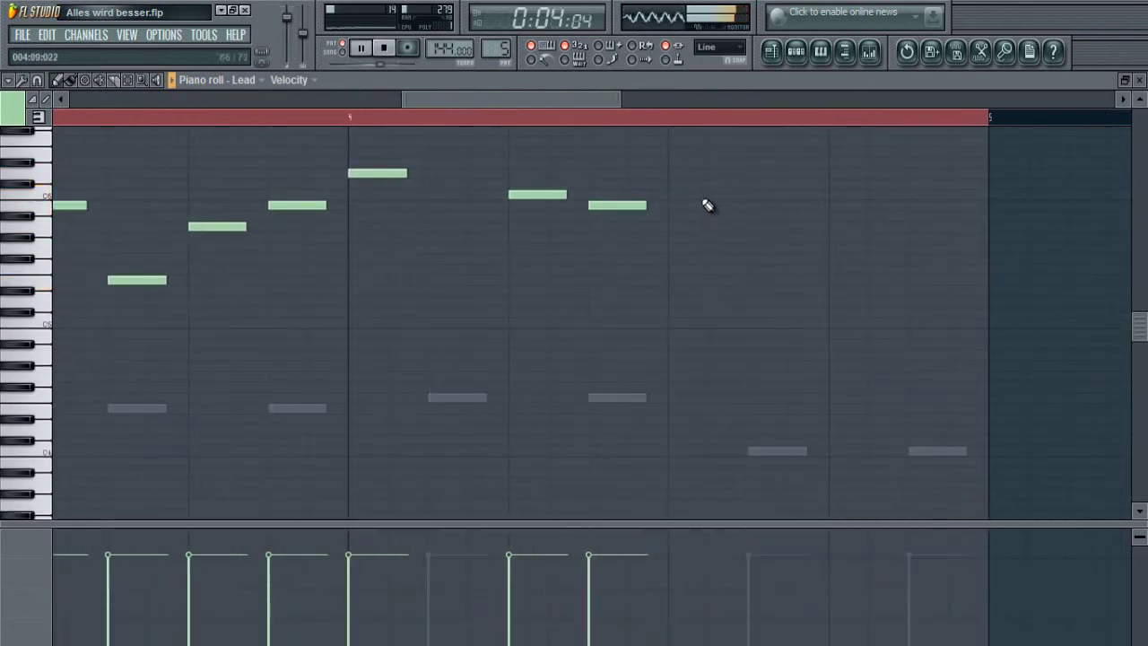
left_click(674, 230)
left_click_drag(679, 235, 748, 226)
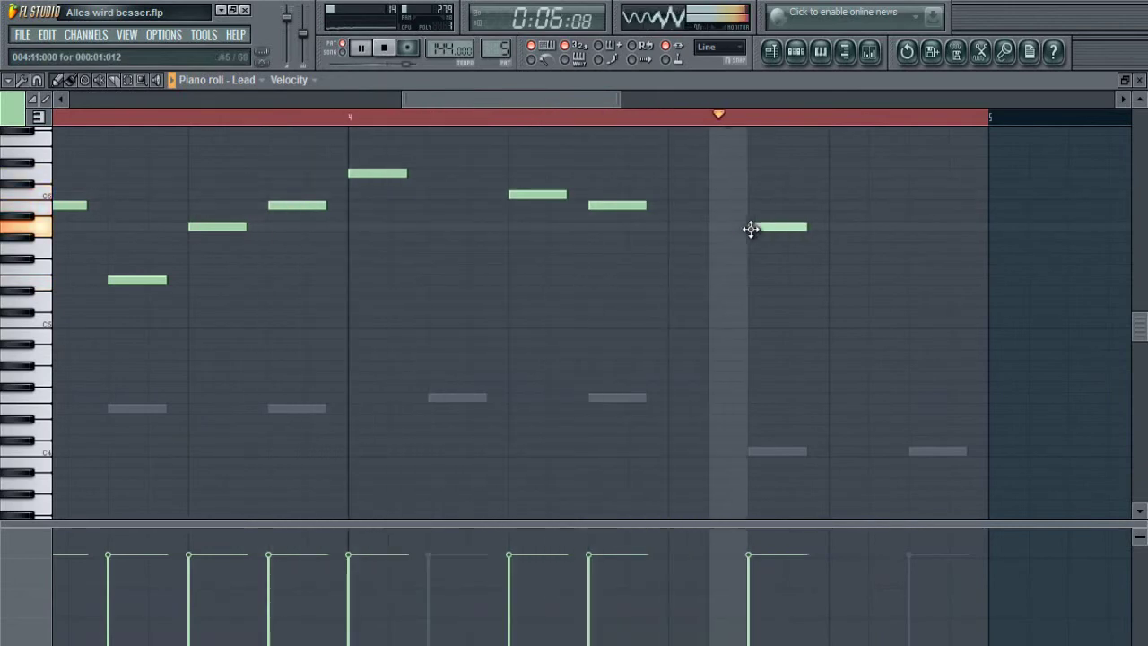
key("space")
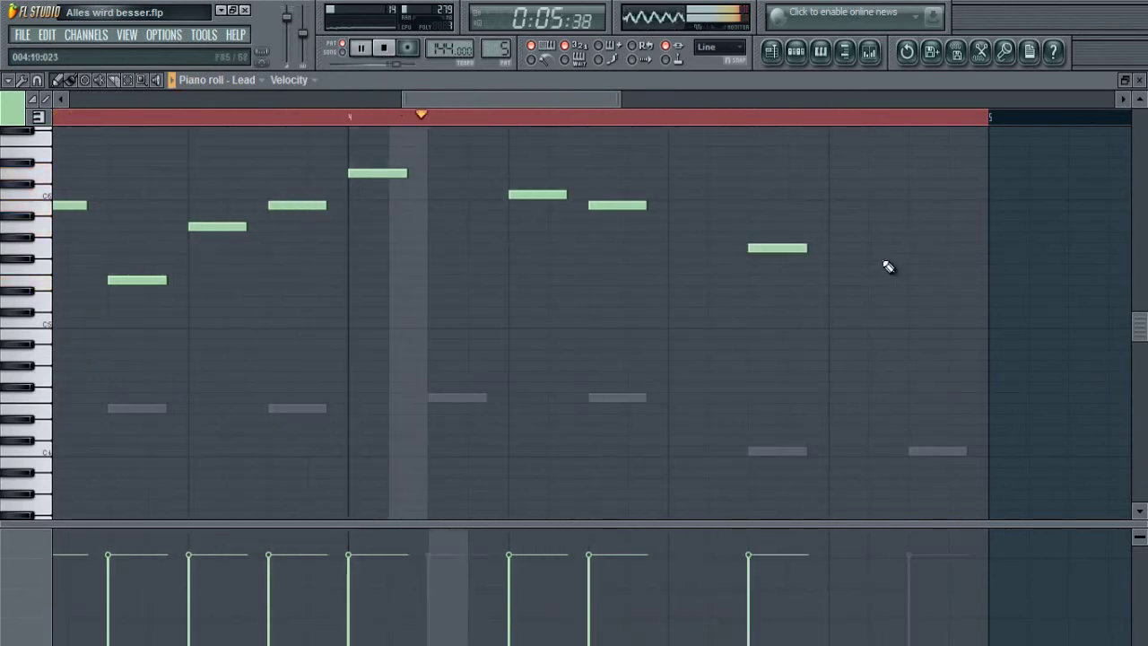
left_click(912, 248)
scroll(834, 133, "down", 3)
scroll(834, 133, "down", 2)
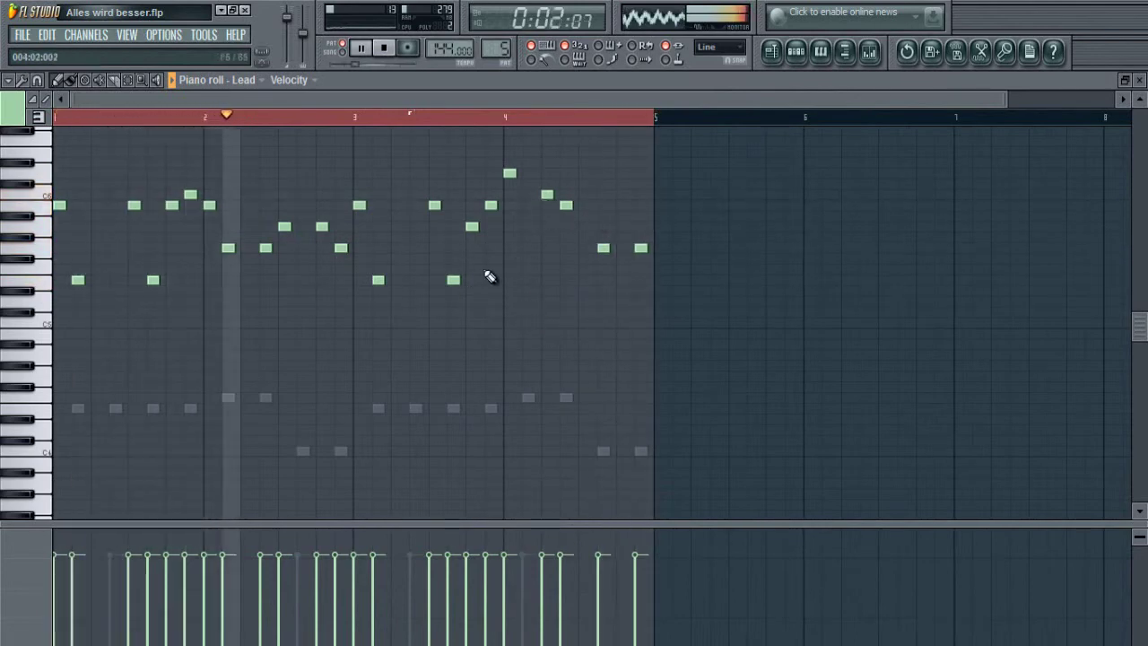
Double the Lead rhythm in bars 1–2 with E4 in bar 1, F4 on bar 2 steps 1, 3, 7 and C4 on 9, 13, 15
key("space")
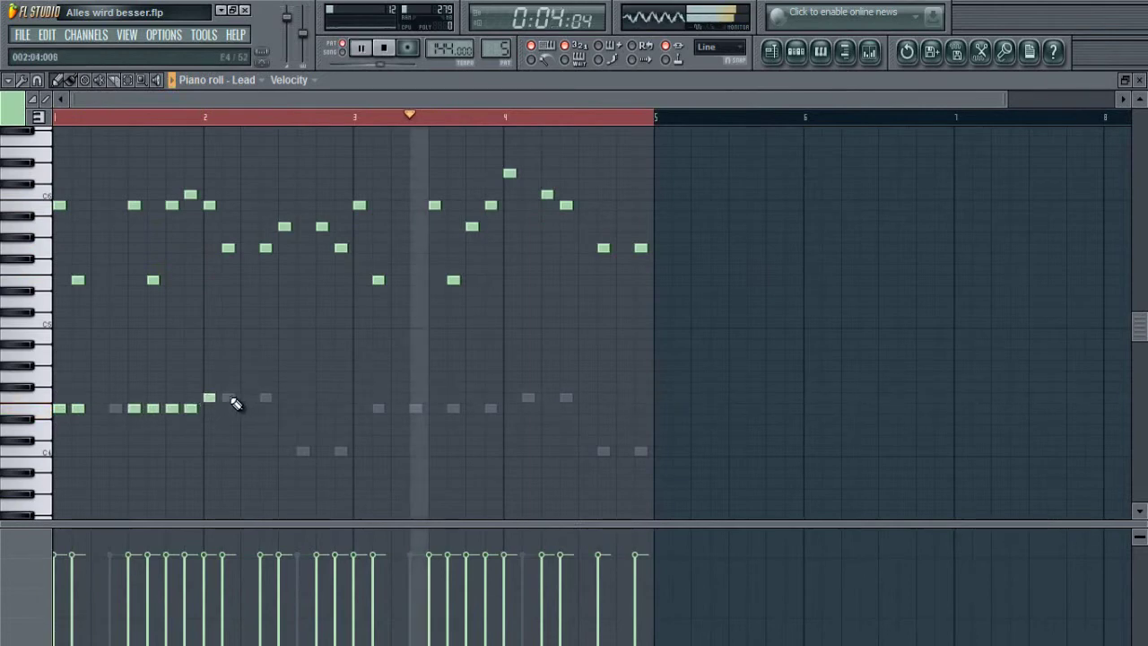
left_click(229, 397)
left_click(266, 397)
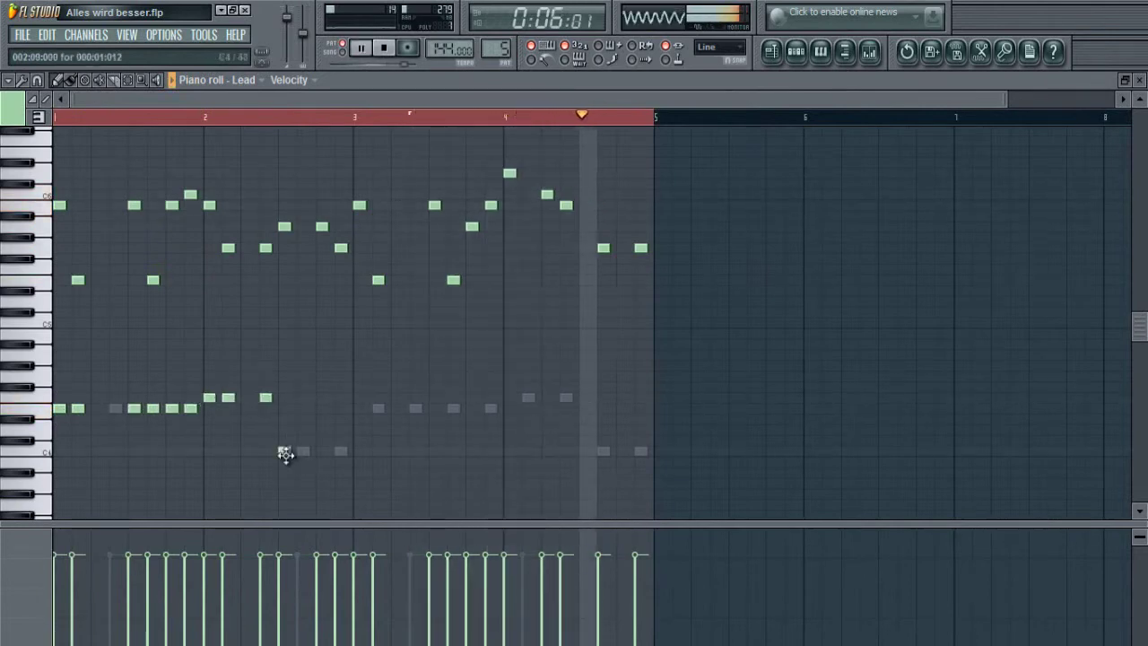
left_click(285, 451)
left_click(322, 451)
left_click(341, 452)
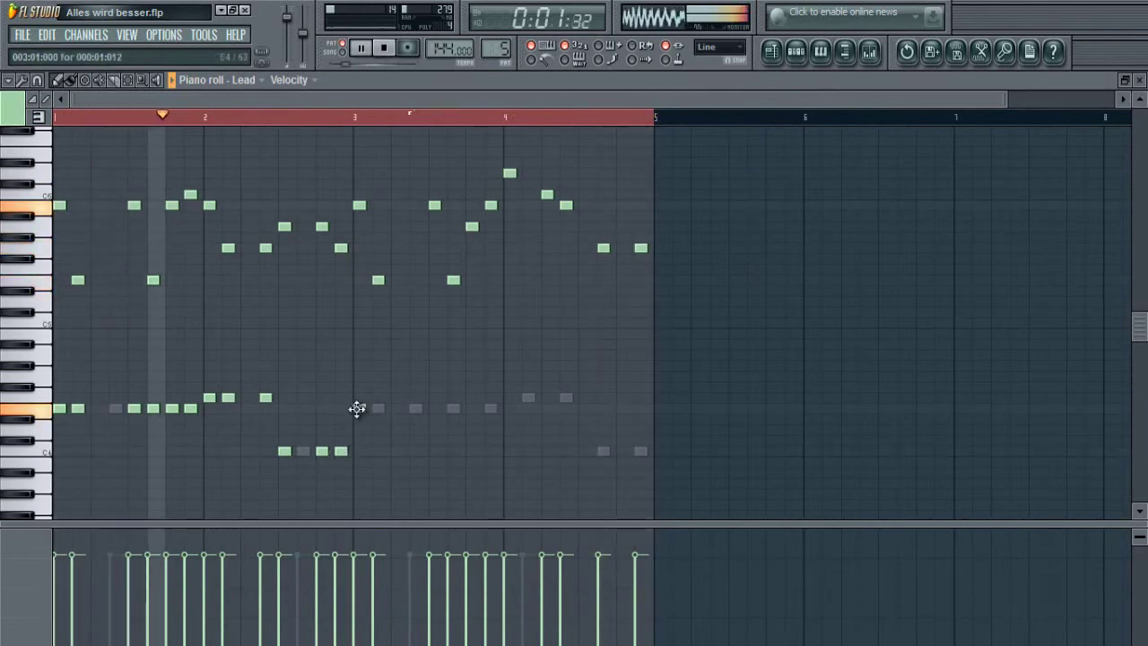
Add low E4 Lead notes on steps 1, 3, 9, 11, 13 and 15 of bar 3
left_click(358, 409)
left_click(378, 408)
left_click(434, 409)
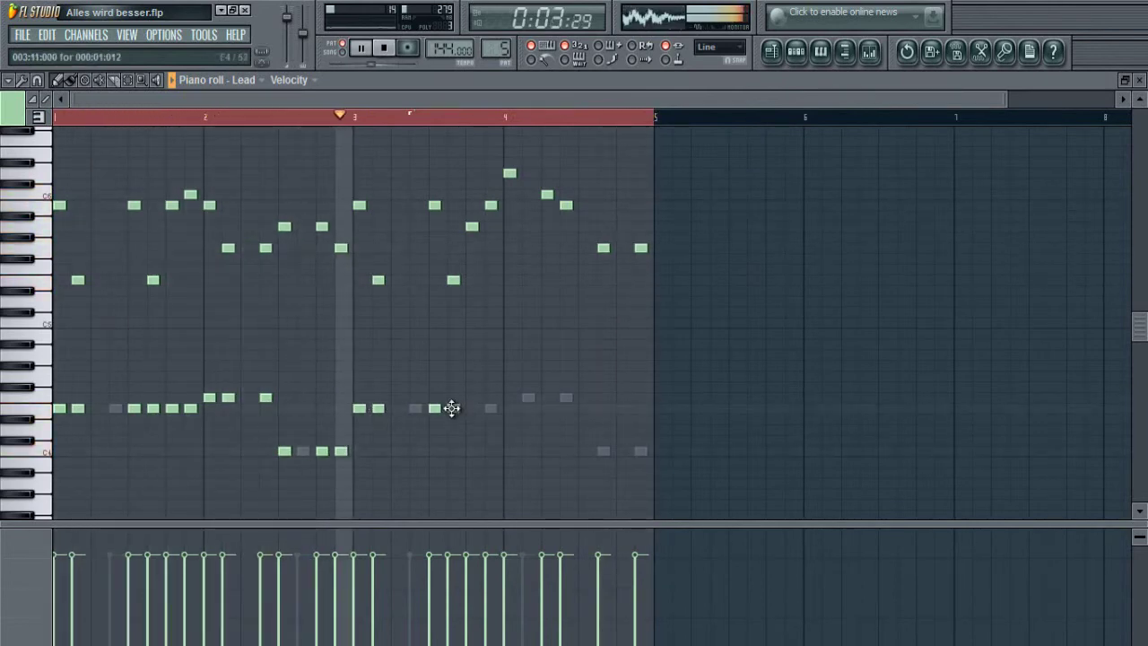
left_click(453, 408)
left_click(472, 409)
left_click(491, 408)
Add low Lead notes in bar 4, F4 on steps 1, 5 and 7 and C4 on 11 and 15, and audition the pattern
left_click(509, 397)
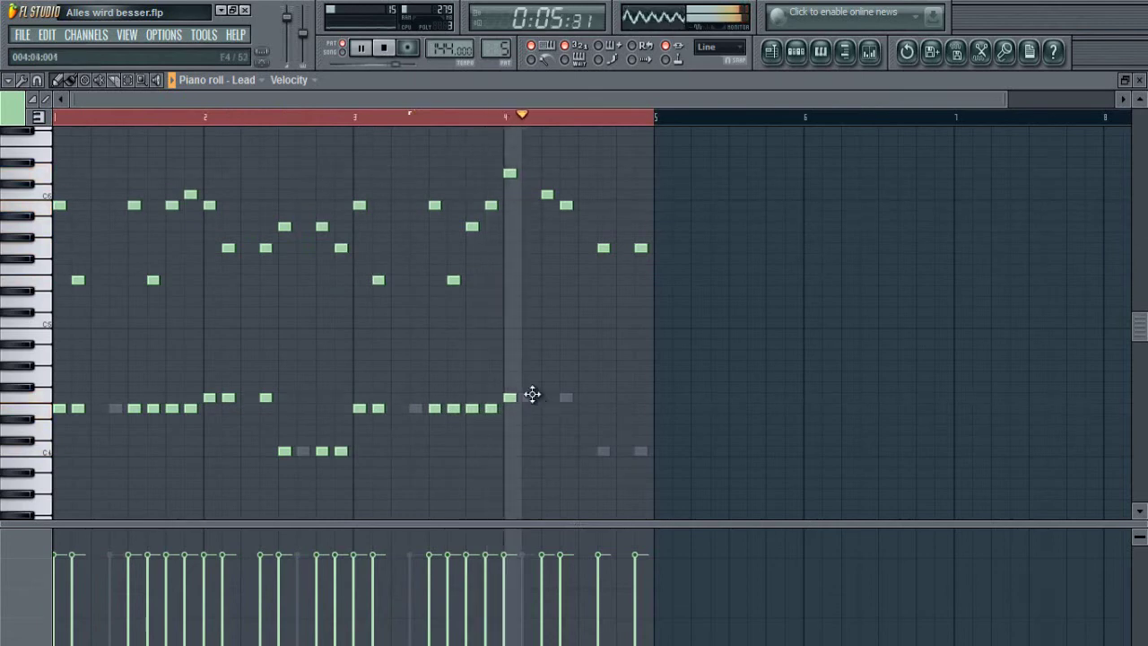
left_click(547, 398)
left_click(566, 398)
left_click(604, 451)
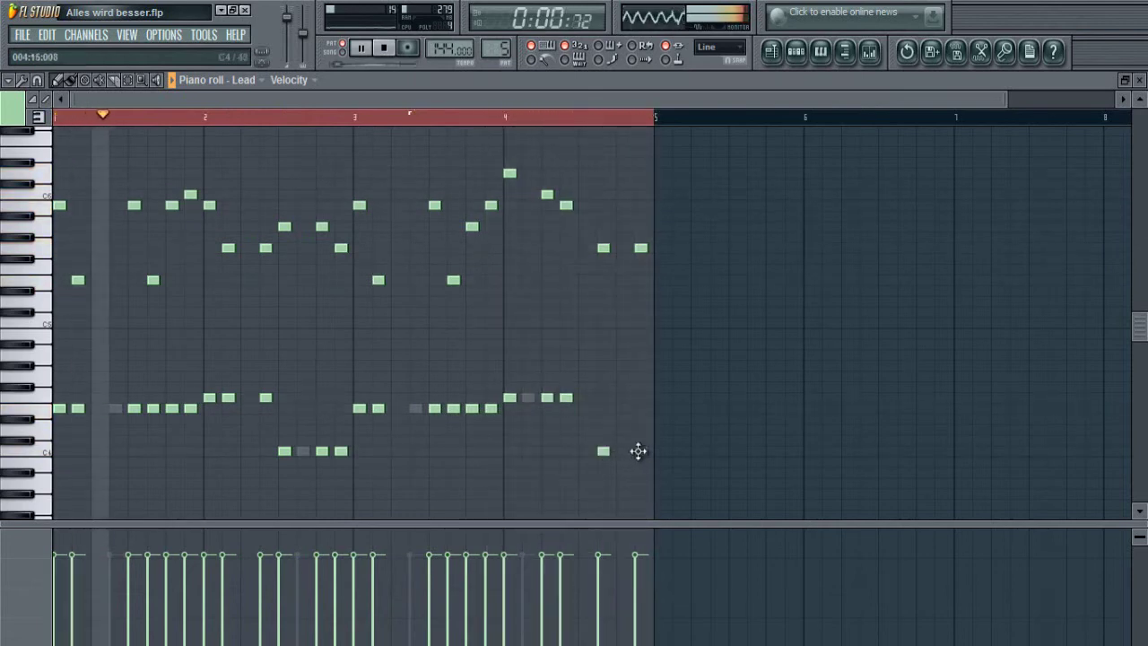
left_click(640, 452)
scroll(475, 320, "up", 2)
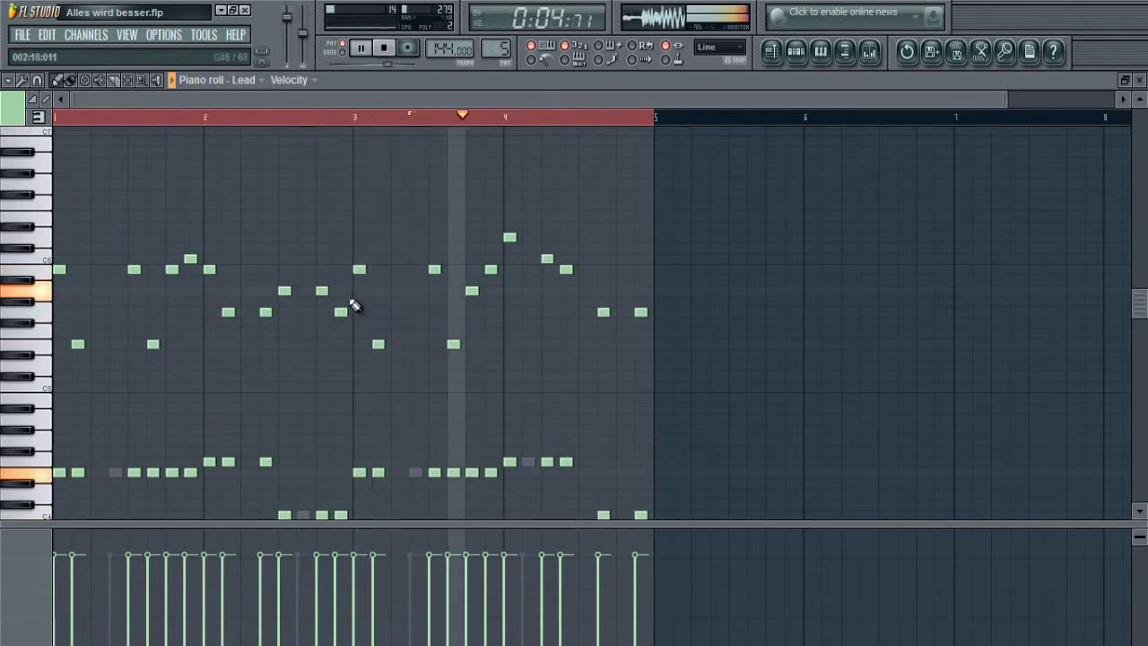
scroll(355, 269, "down", 2)
scroll(351, 119, "up", 2)
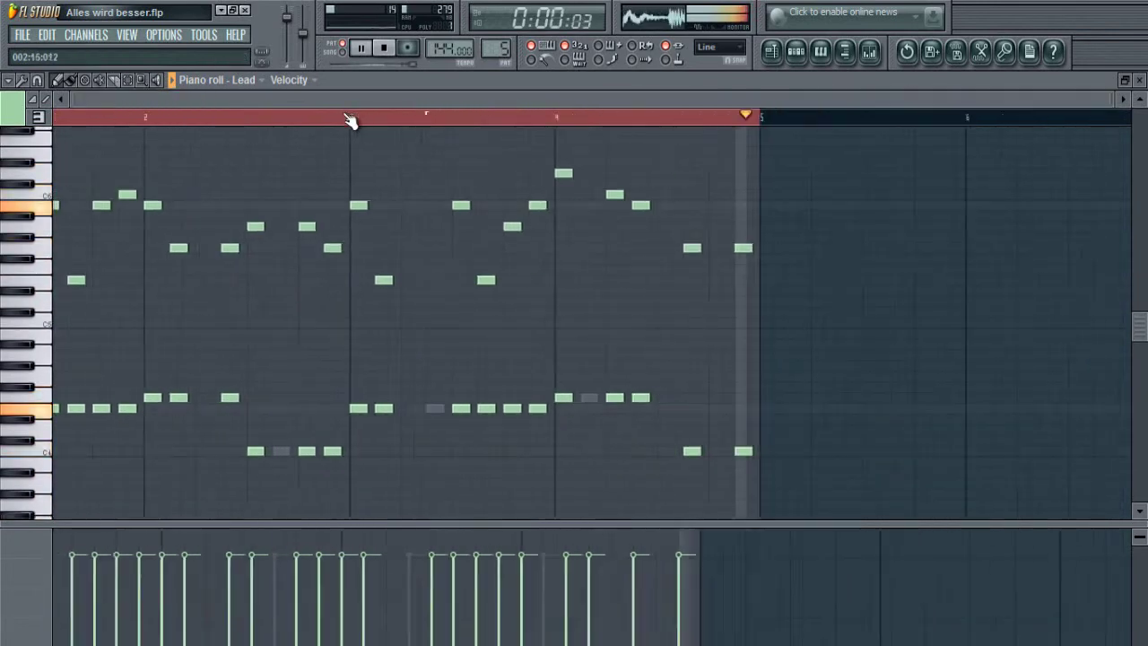
scroll(351, 119, "down", 2)
Switch to pattern 6 and build its offbeat Bass line from four F4, four G4 and six A4 notes, ending with C5 and B4
left_click_drag(498, 46, 498, 36)
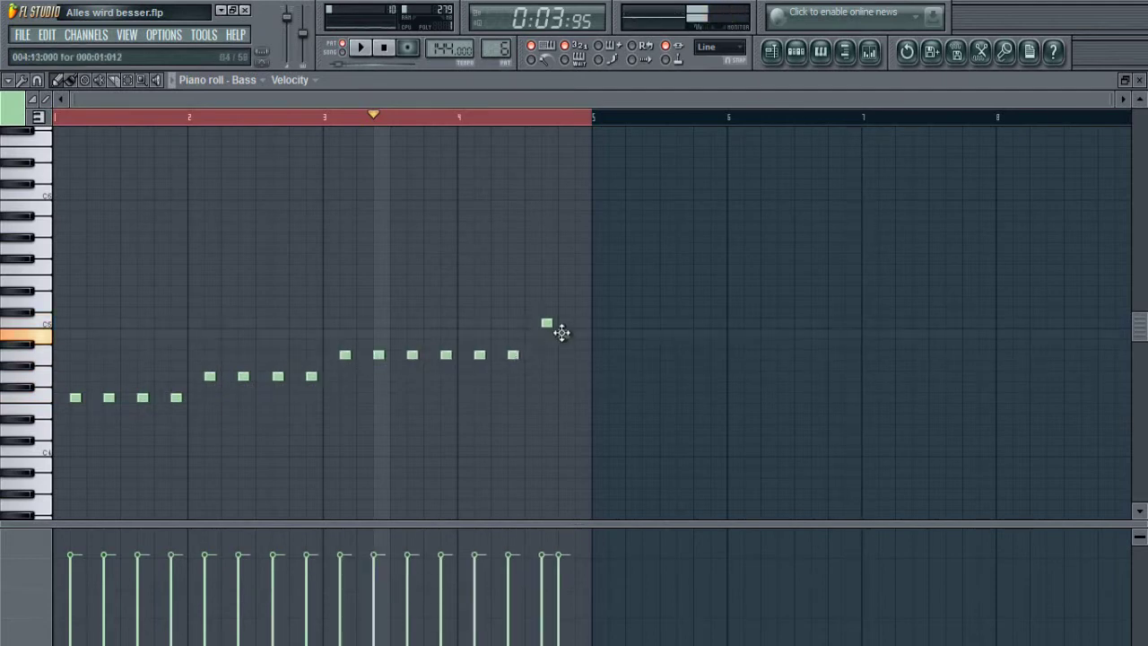
right_click(596, 249)
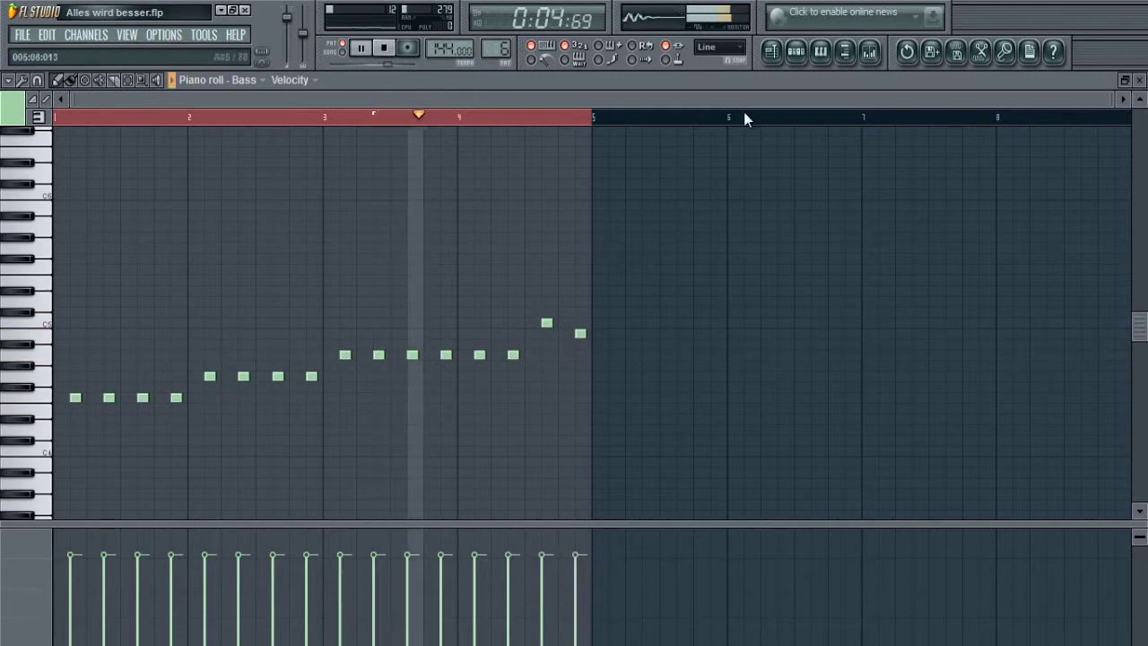
Fill pattern 6's Kick channel on every 4 steps and audition it with the bass line
left_click(795, 51)
right_click(669, 210)
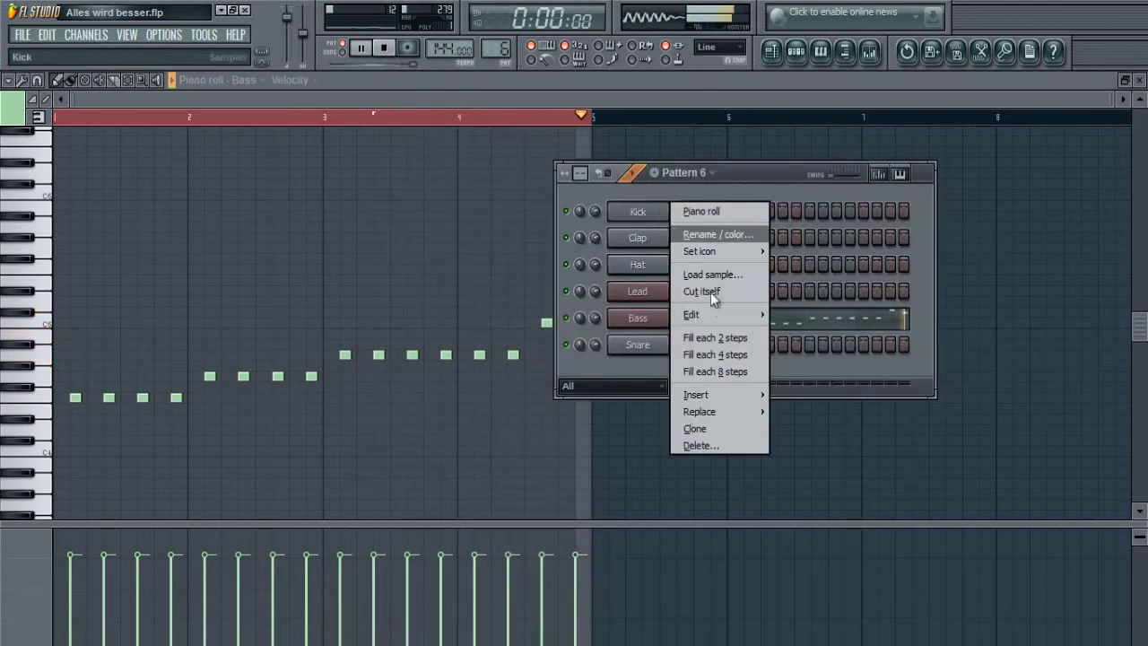
left_click(710, 354)
left_click(152, 118)
key("space")
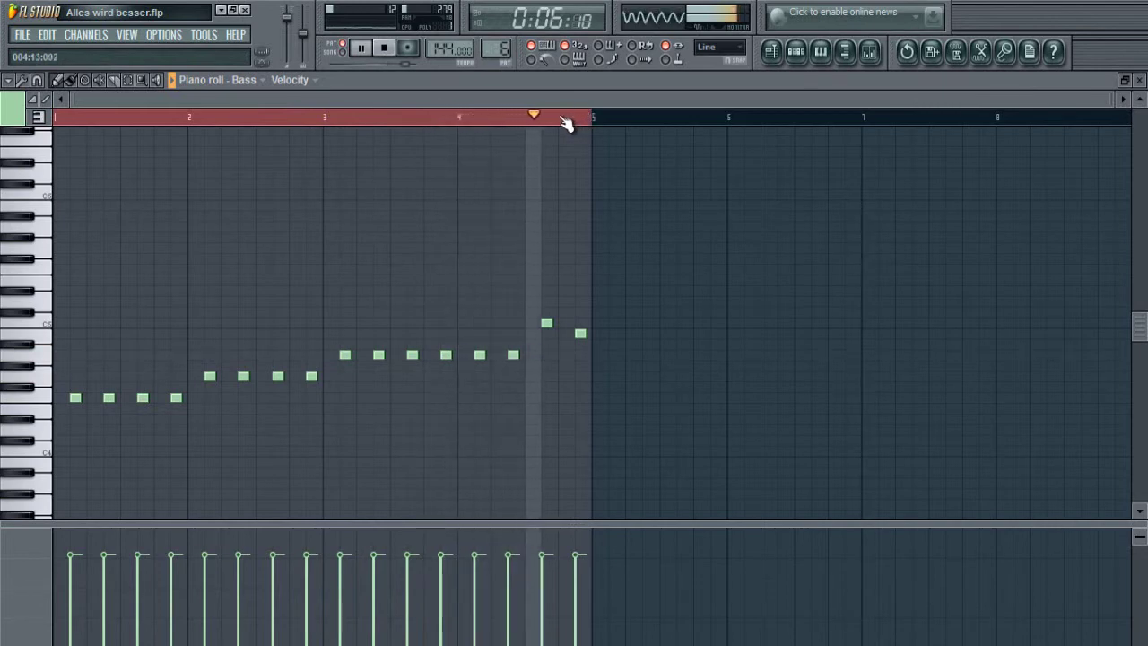
Open the Lead channel's piano roll in pattern 6 and add A5 notes on steps 3, 7, 11 and 15 of bar 1
left_click(793, 54)
key("space")
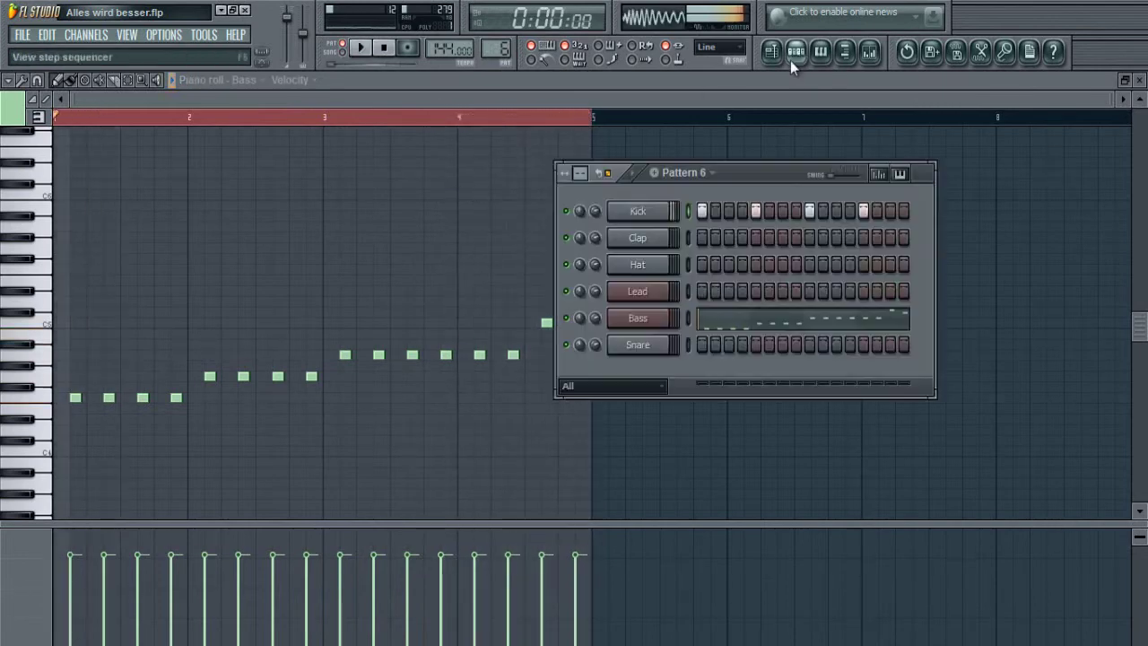
right_click(635, 305)
left_click(704, 293)
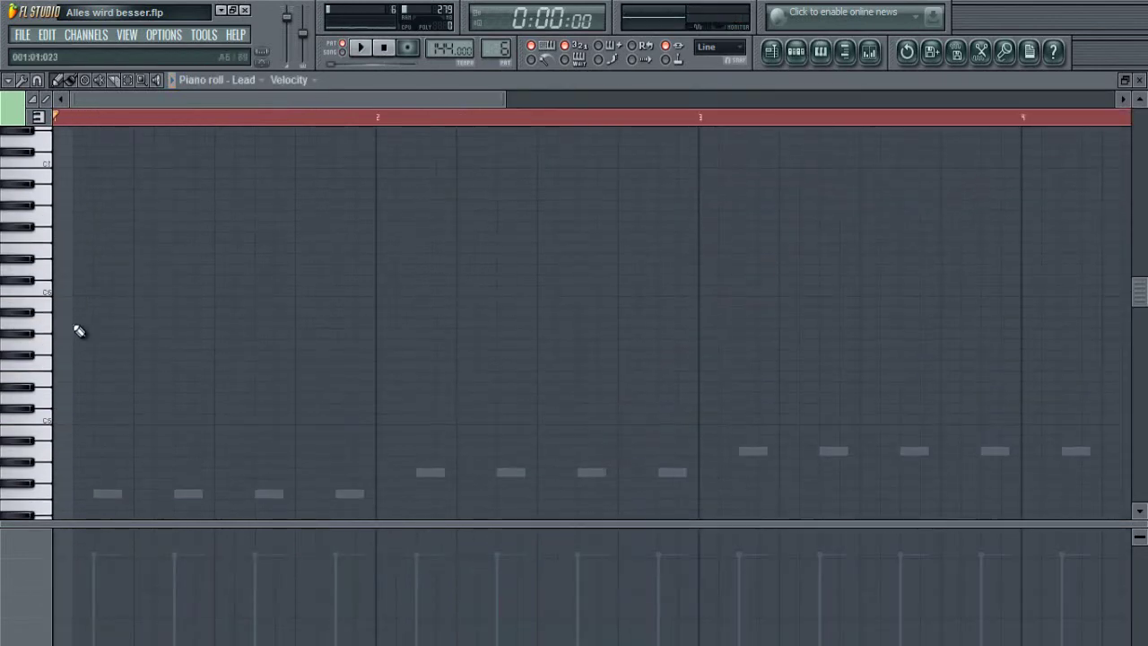
left_click(179, 325)
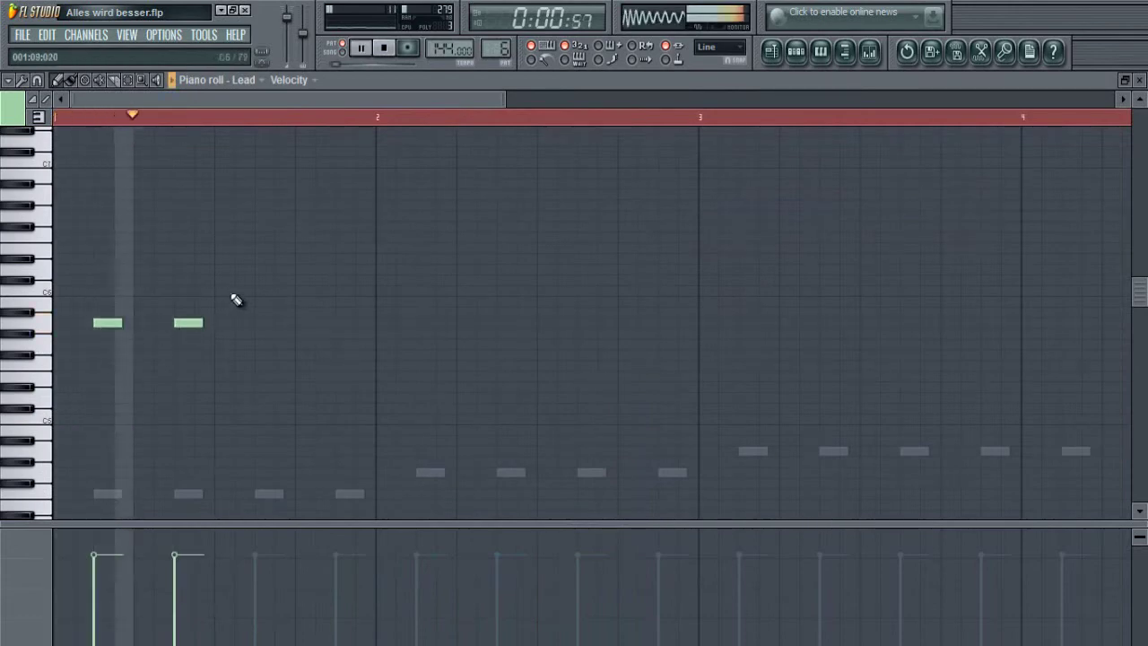
left_click(257, 324)
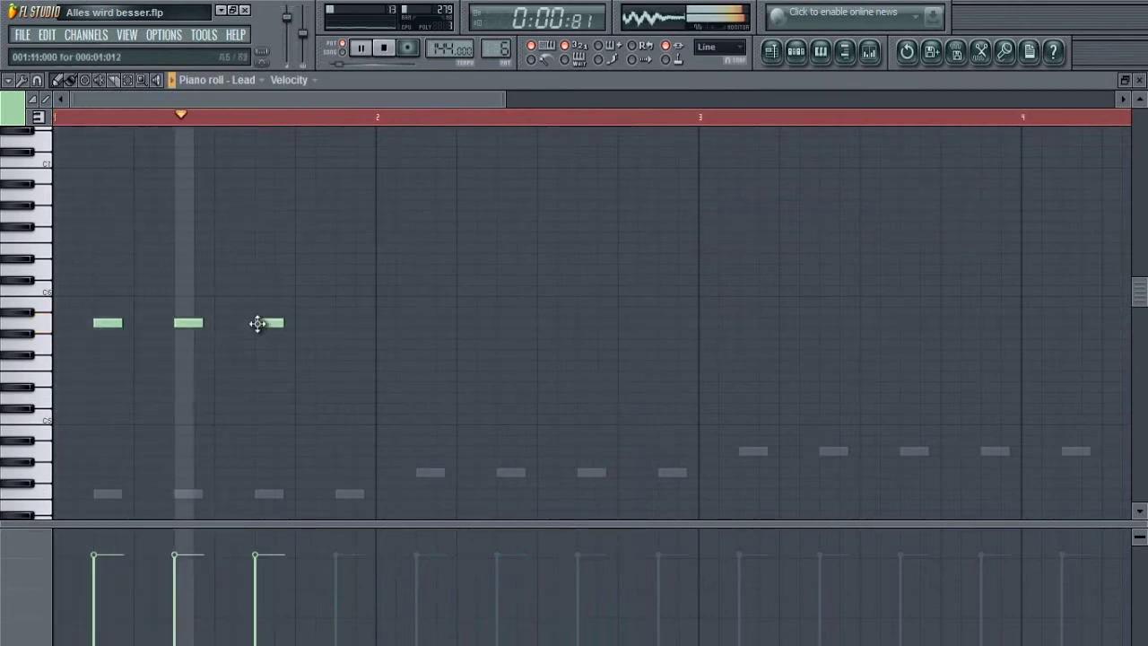
left_click(341, 323)
Add B5 Lead notes on steps 3, 7, 11 and 15 of bar 2 and C6 notes on the same steps of bar 3
left_click(422, 302)
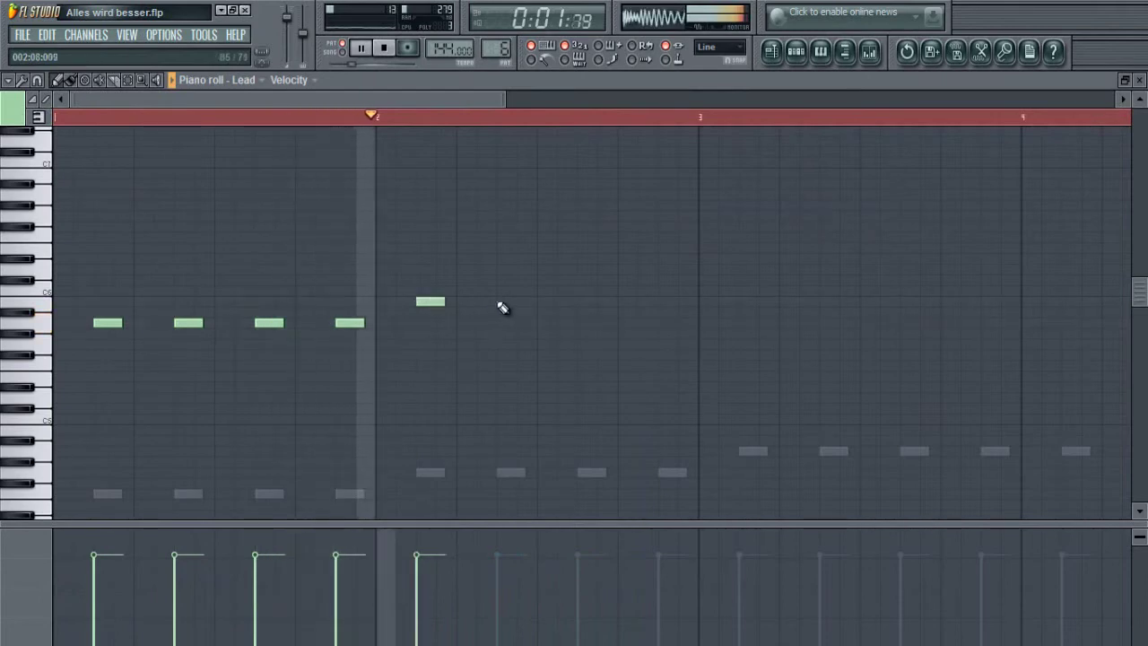
left_click(502, 301)
left_click(583, 301)
left_click(664, 302)
left_click(745, 291)
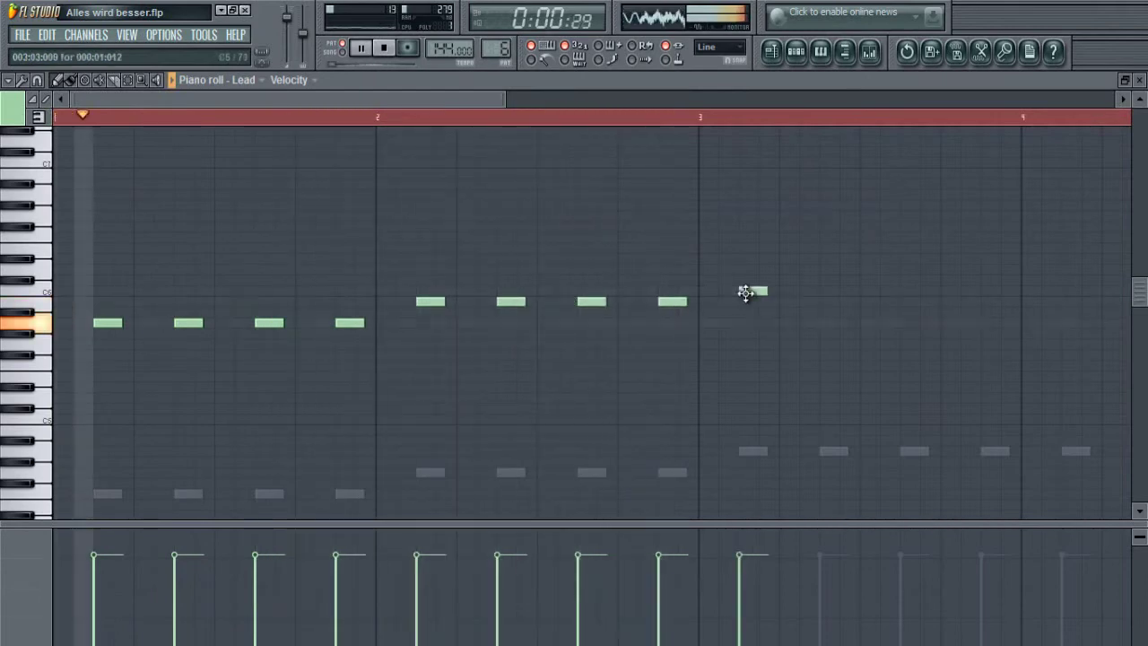
scroll(733, 116, "down", 2)
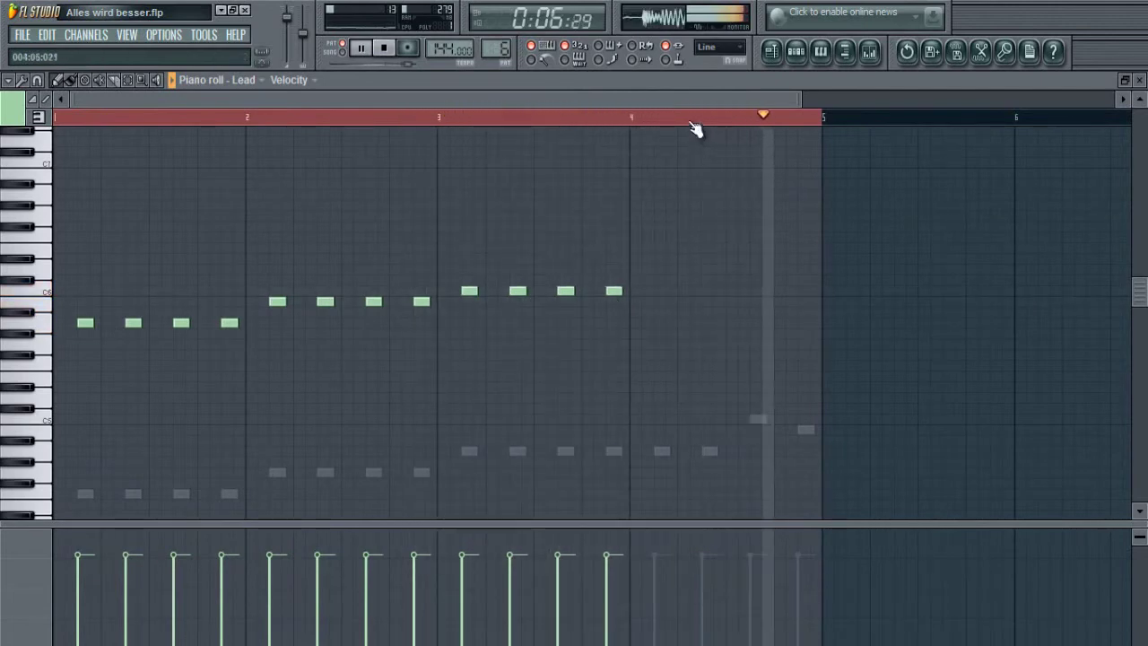
Add bar 4's Lead notes with C6 on steps 3 and 7, E6 on step 11 and D6 on step 15
scroll(696, 121, "up", 3)
left_click(633, 291)
scroll(802, 289, "up", 2)
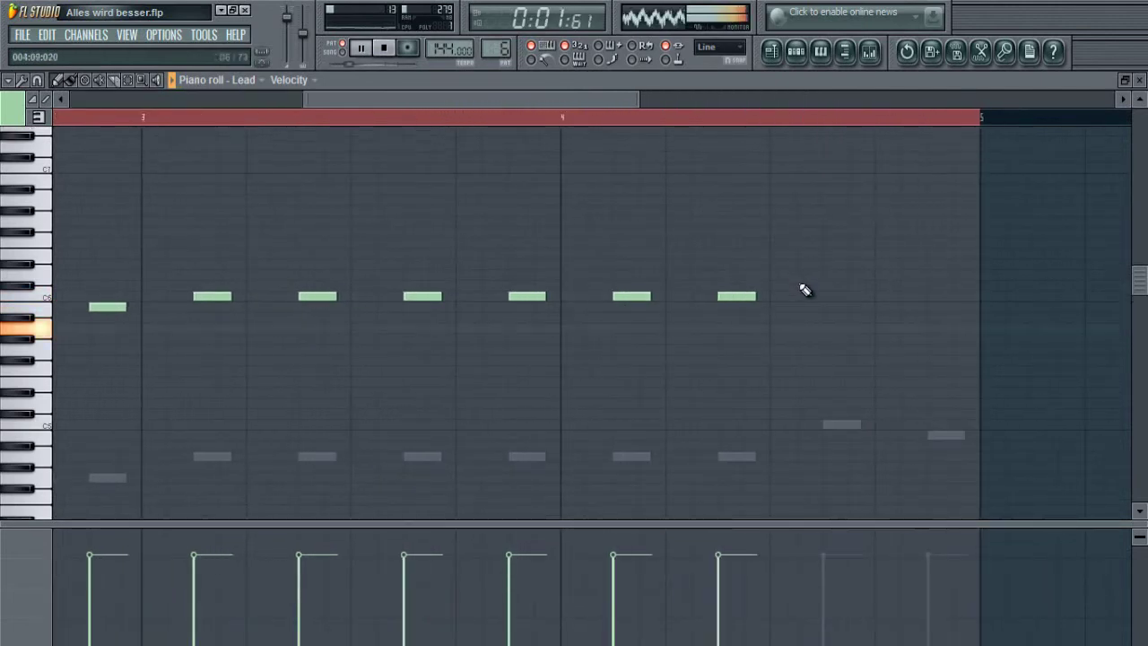
left_click(929, 302)
scroll(827, 128, "down", 3)
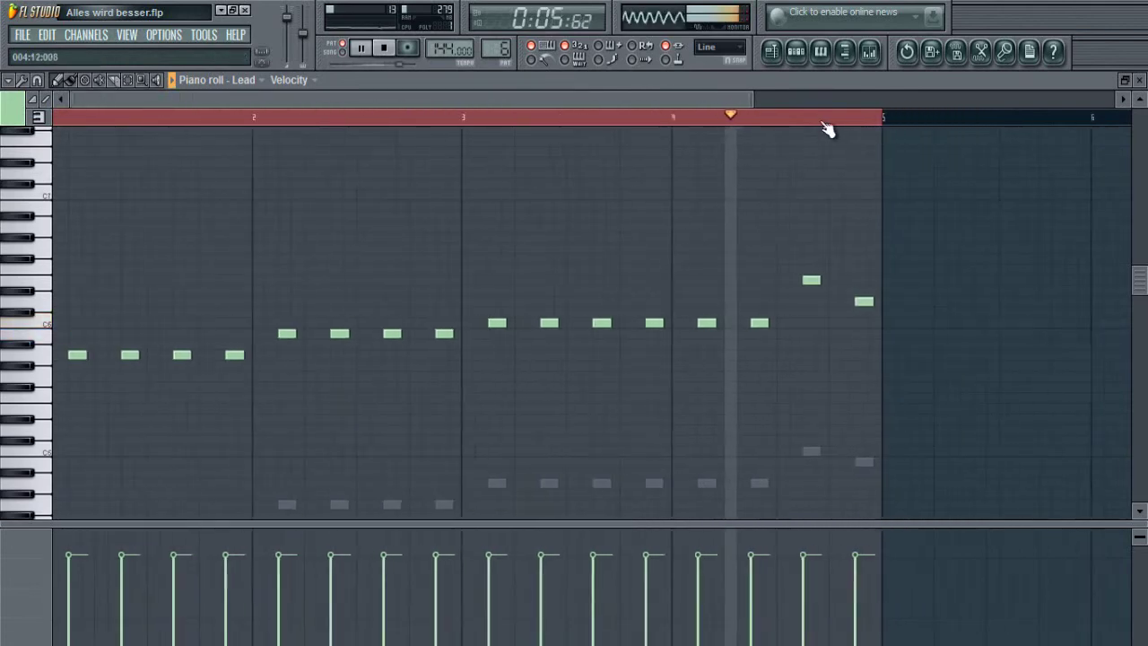
Replace the E6 on step 11 of bar 4 with C6 and add an E6 Lead note on step 13
scroll(828, 129, "up", 2)
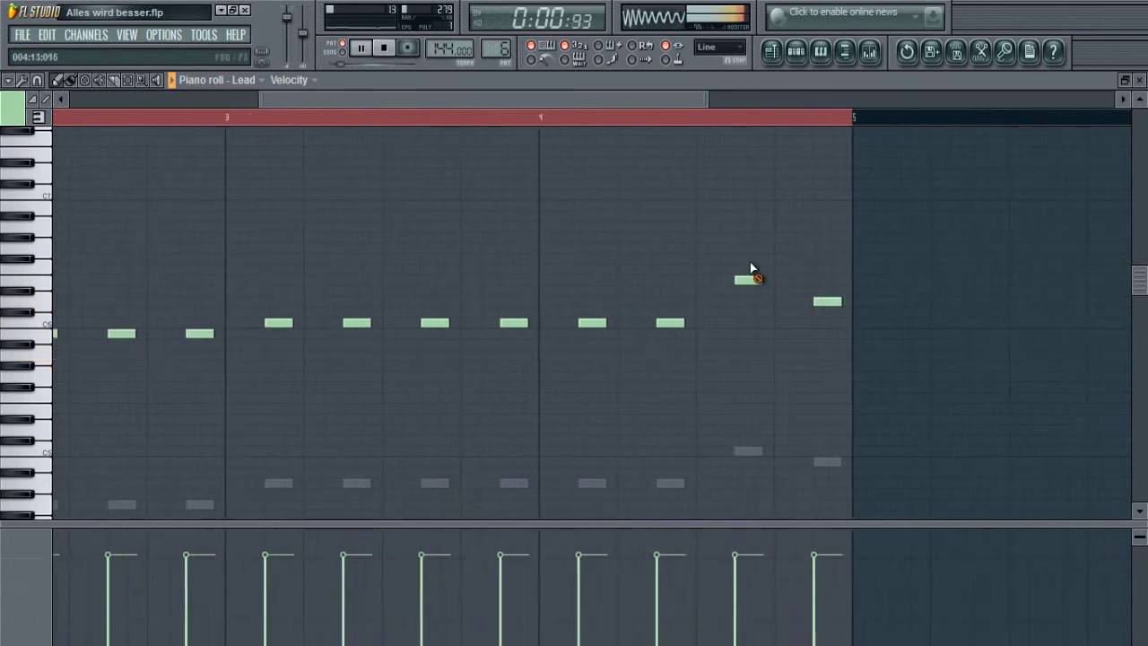
scroll(740, 117, "down", 2)
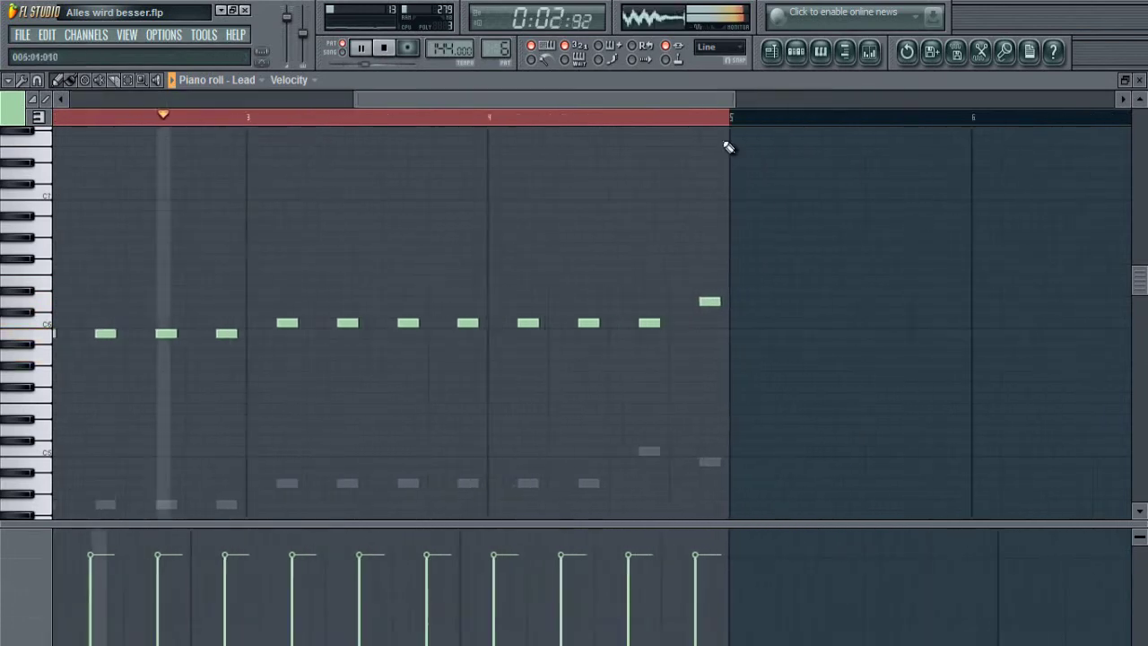
scroll(731, 122, "up", 2)
left_click(657, 281)
scroll(615, 120, "down", 4)
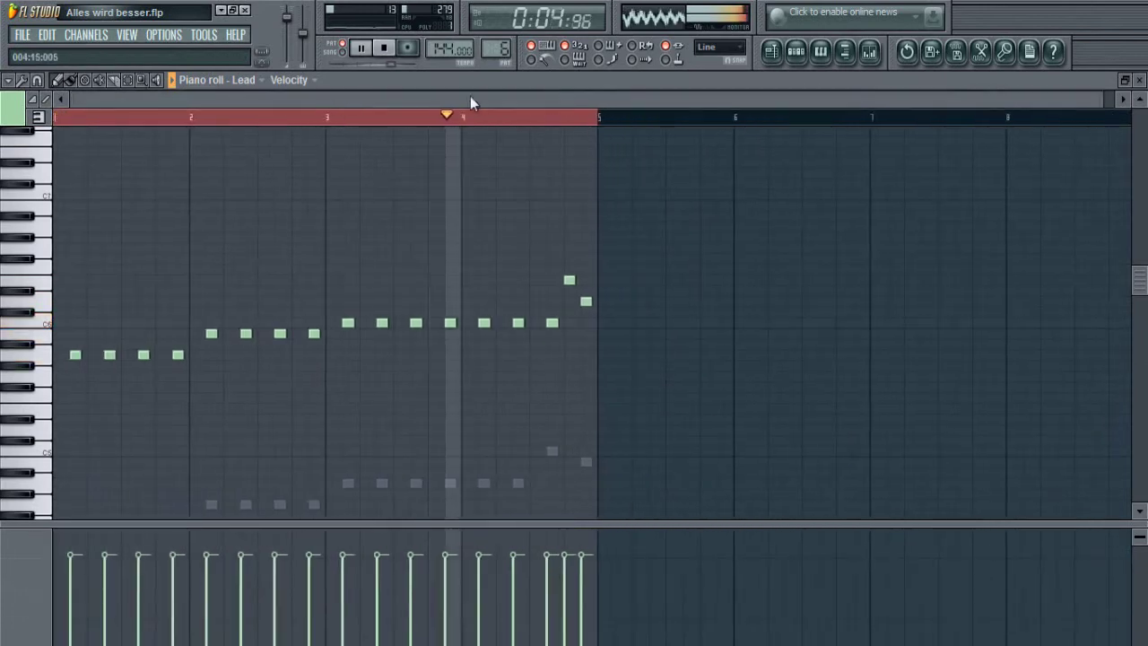
Add F4 Lead notes beneath the melody on steps 3, 7, 11 and 15 of bar 1
scroll(163, 126, "up", 3)
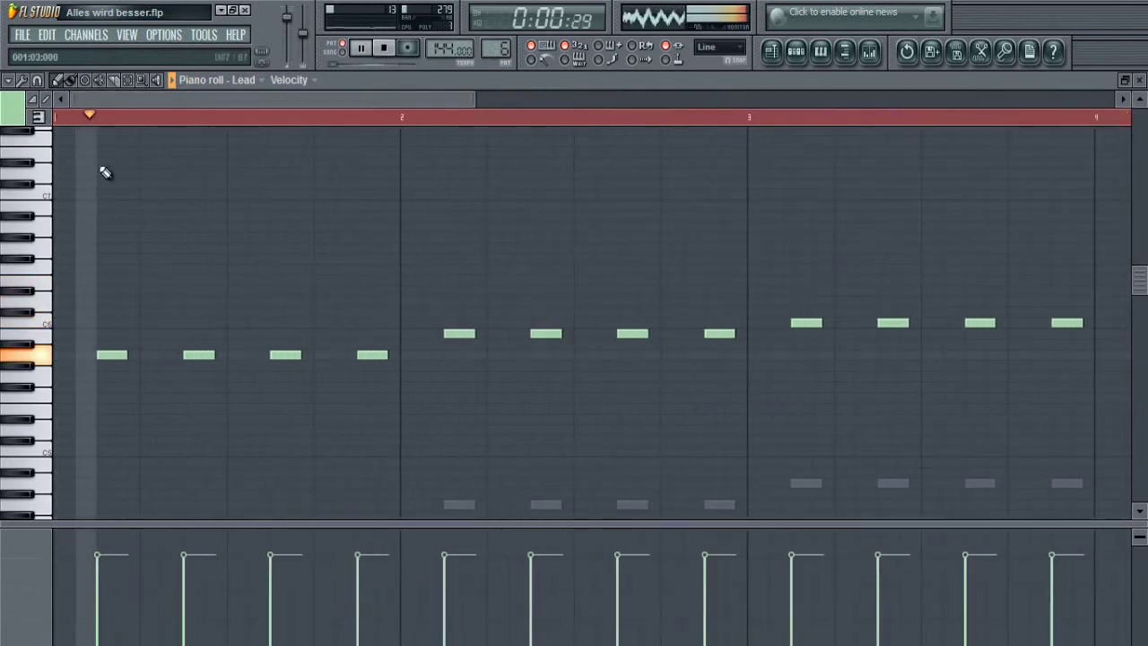
key("space")
scroll(95, 316, "down", 3)
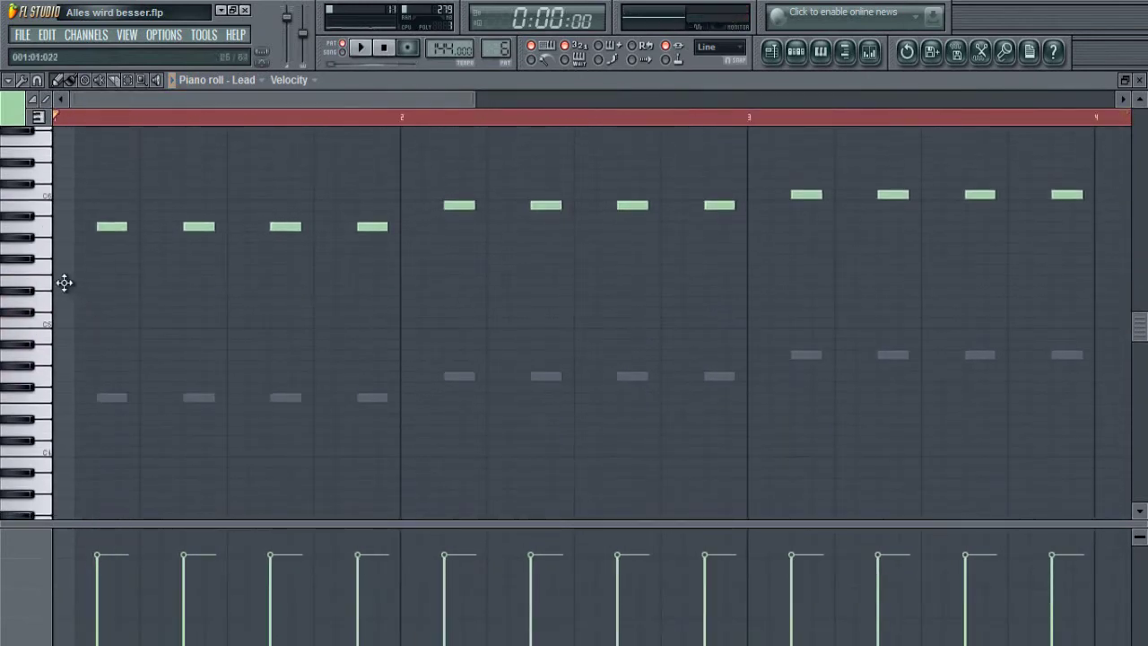
key("space")
left_click(285, 398)
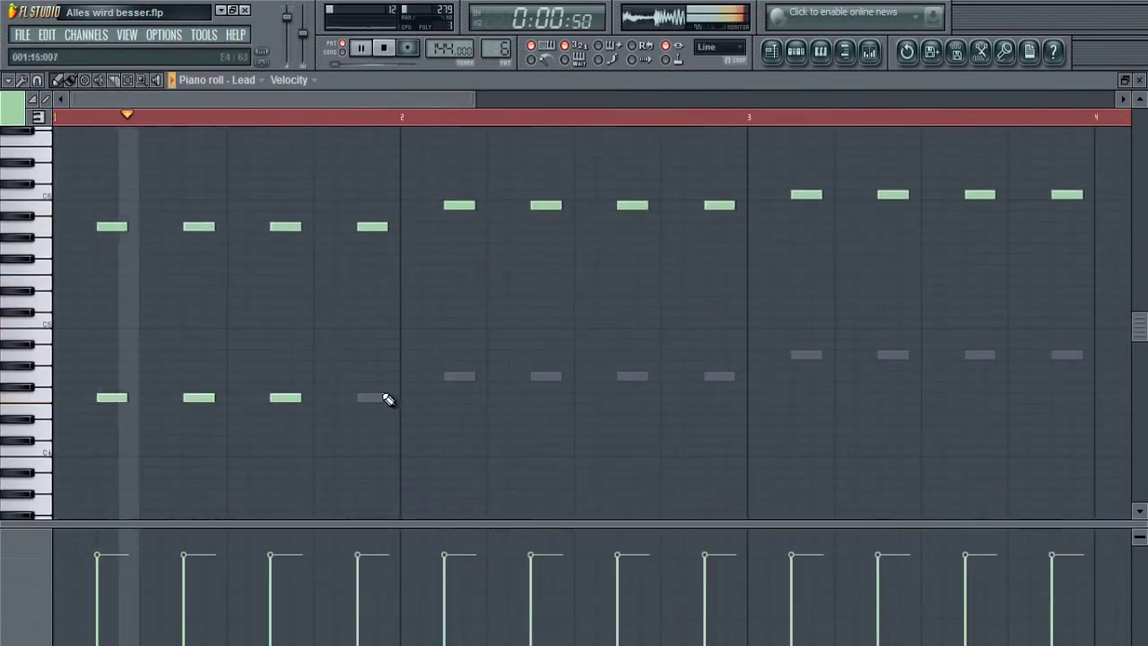
left_click(372, 398)
Add G4 Lead notes beneath the melody on steps 3, 7 and 11 of bar 2
left_click(459, 376)
left_click(546, 377)
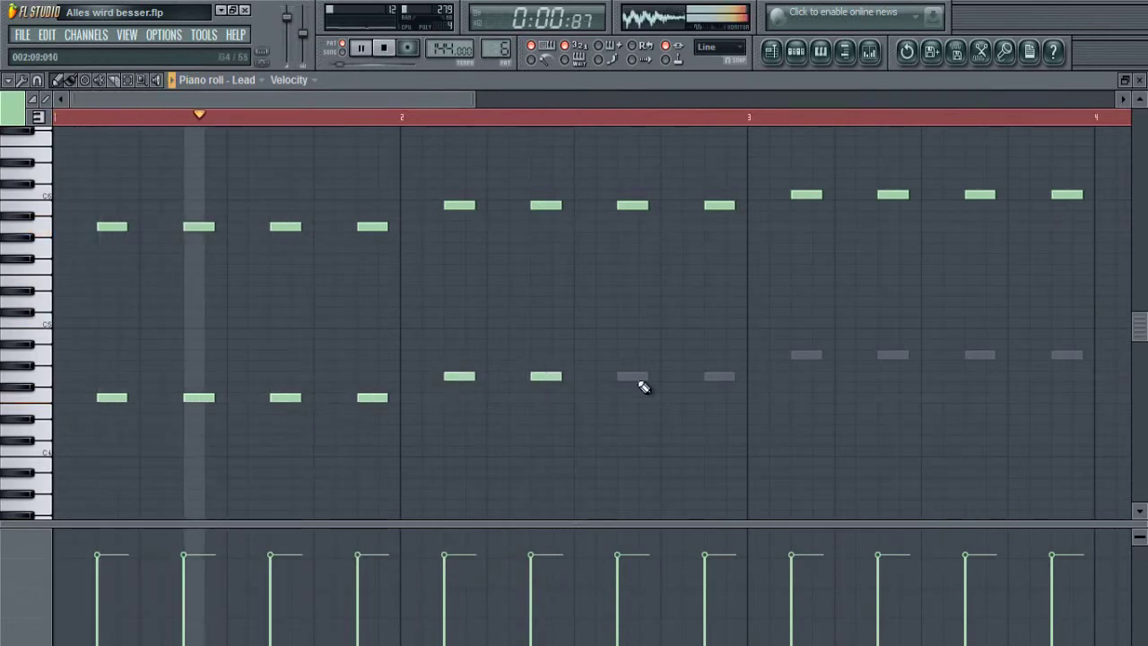
left_click(632, 377)
Add a short F4 Lead note on step 13 of bar 1, and try another on step 14 before removing it
left_click_drag(344, 399, 322, 399)
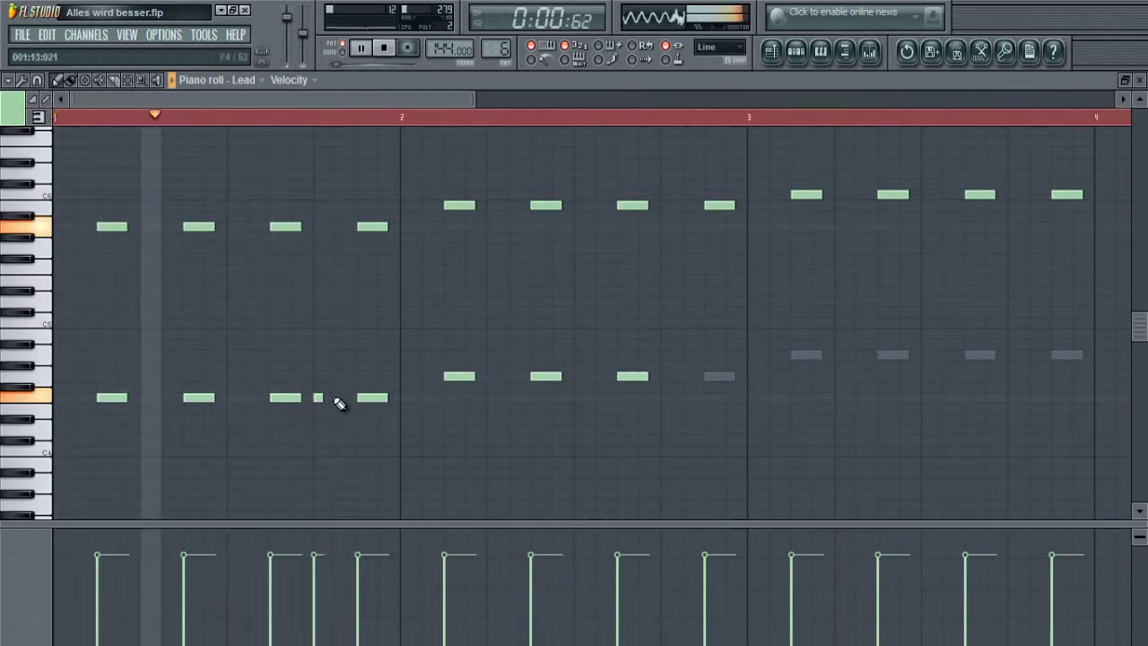
left_click(340, 398)
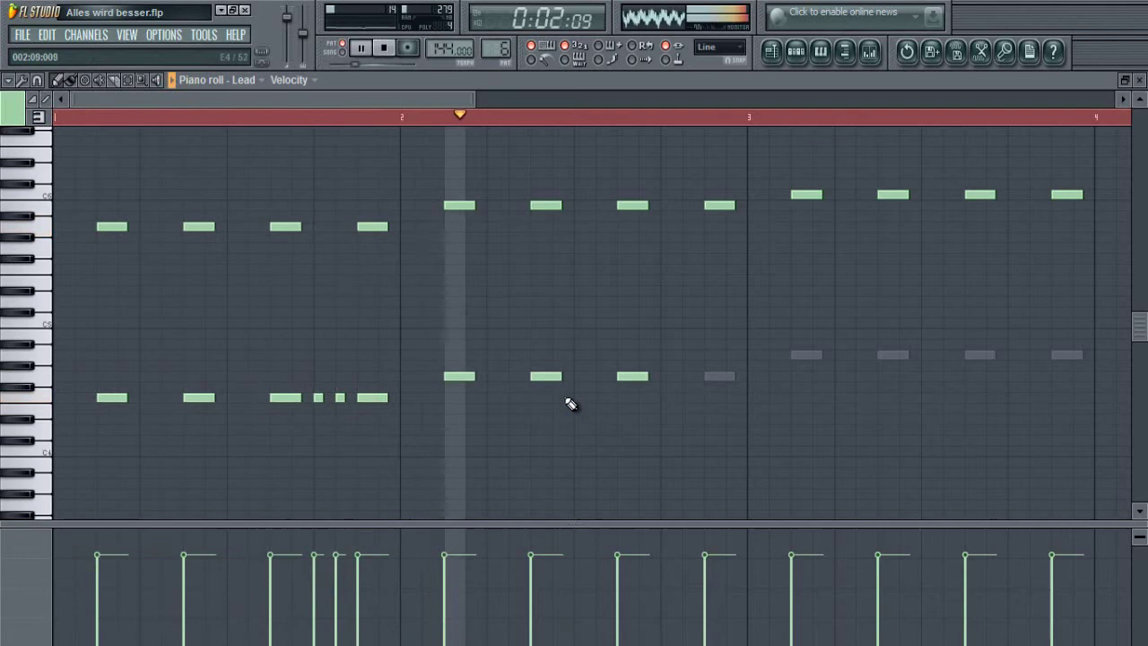
right_click(340, 398)
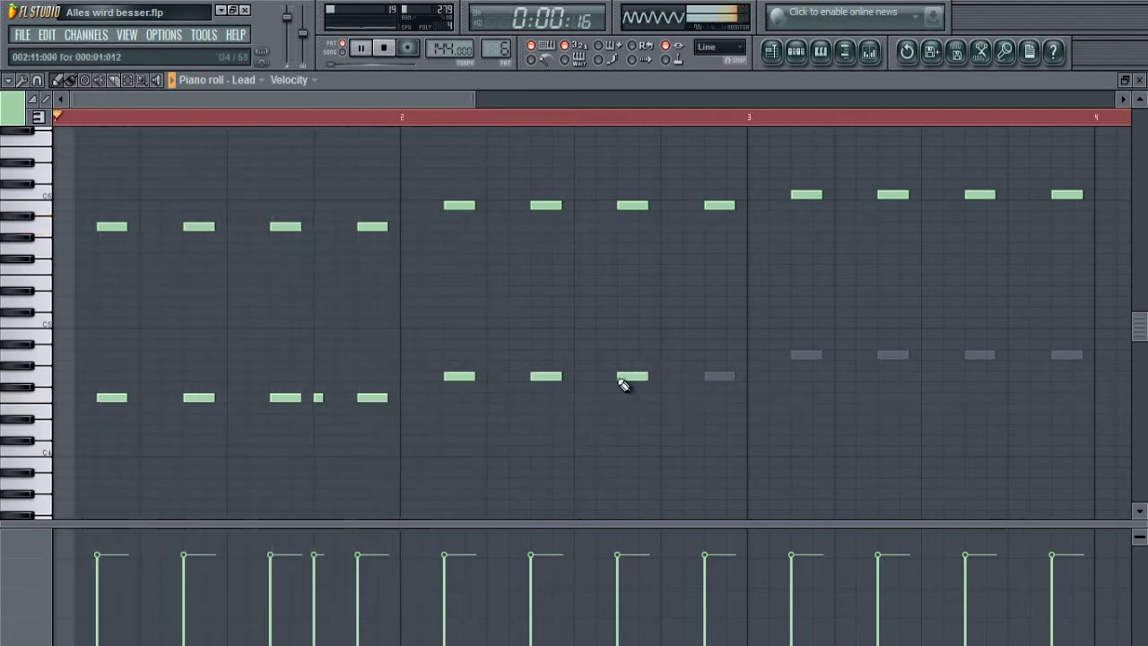
Add a G4 Lead note on step 15 of bar 2 and a short G4 note on step 13
left_click(709, 377)
left_click(664, 377)
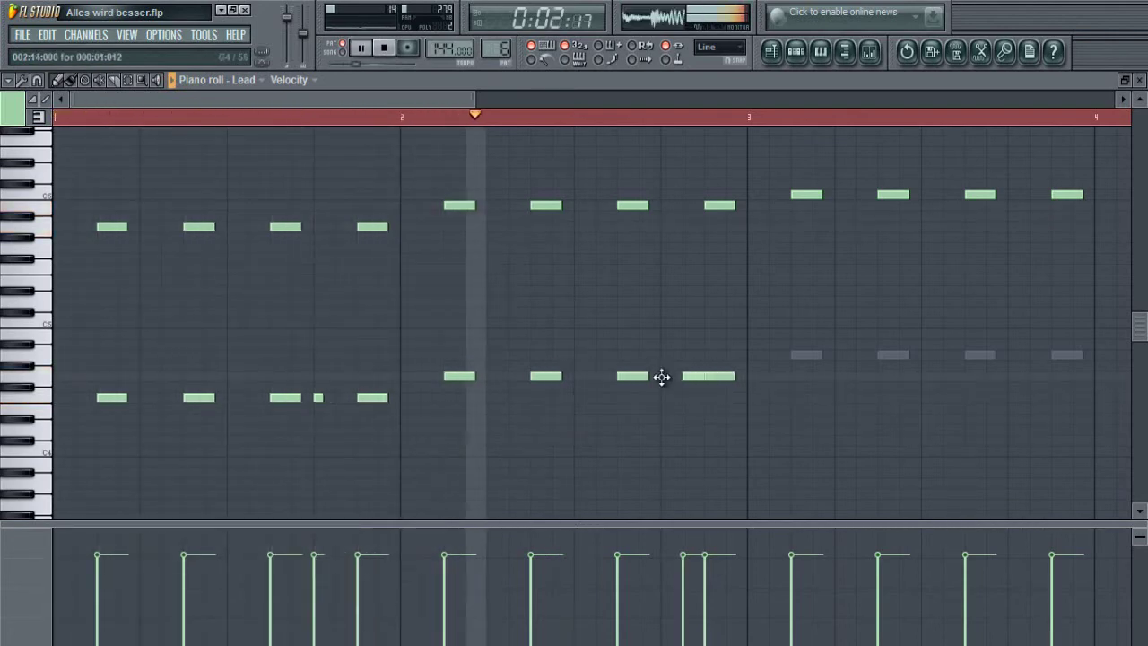
left_click_drag(691, 377, 669, 376)
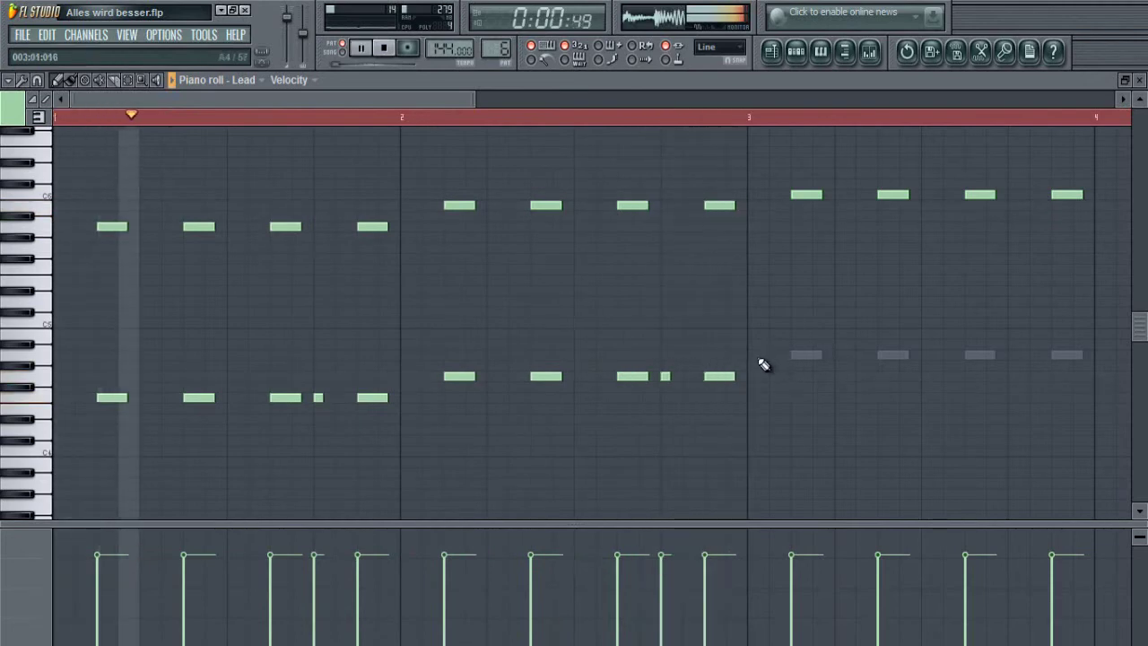
Add A4 Lead notes on steps 3, 7, 11 and 15 of bar 3, plus a short A4 on step 13
left_click(793, 355)
scroll(839, 107, "right", 2)
scroll(839, 114, "right", 2)
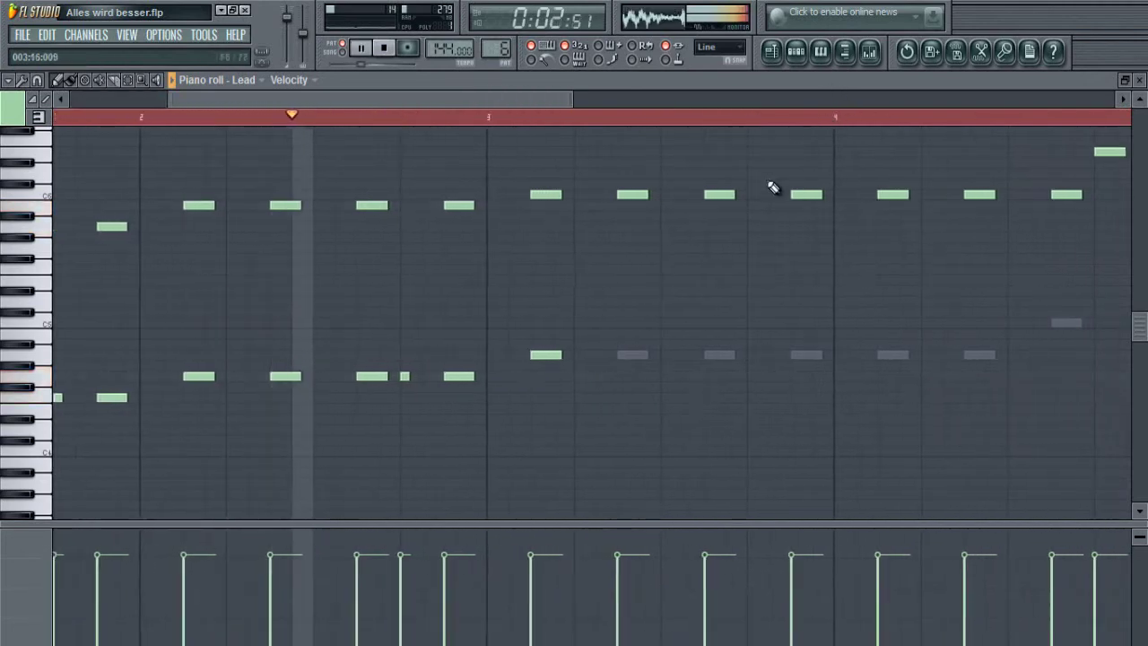
left_click(628, 355)
left_click(718, 355)
left_click(794, 355)
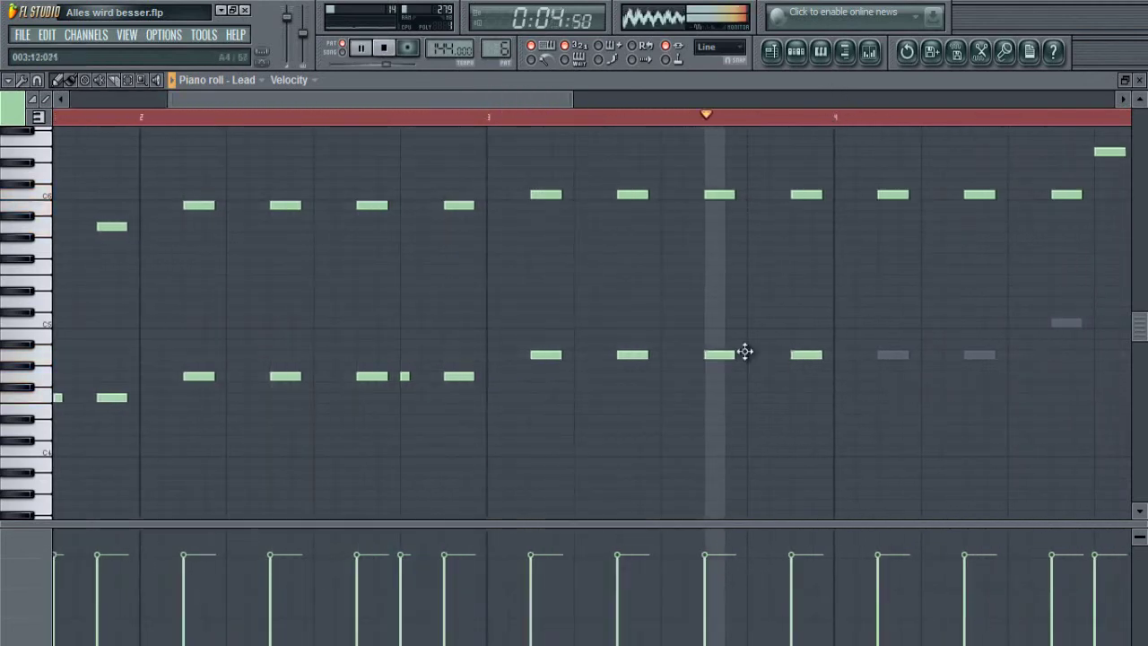
left_click(751, 355)
Add bar 4's lower Lead notes: A4 on steps 3 and 7, C5 on step 11, short C5 on step 13 and B4 on step 15
scroll(684, 117, "down", 3)
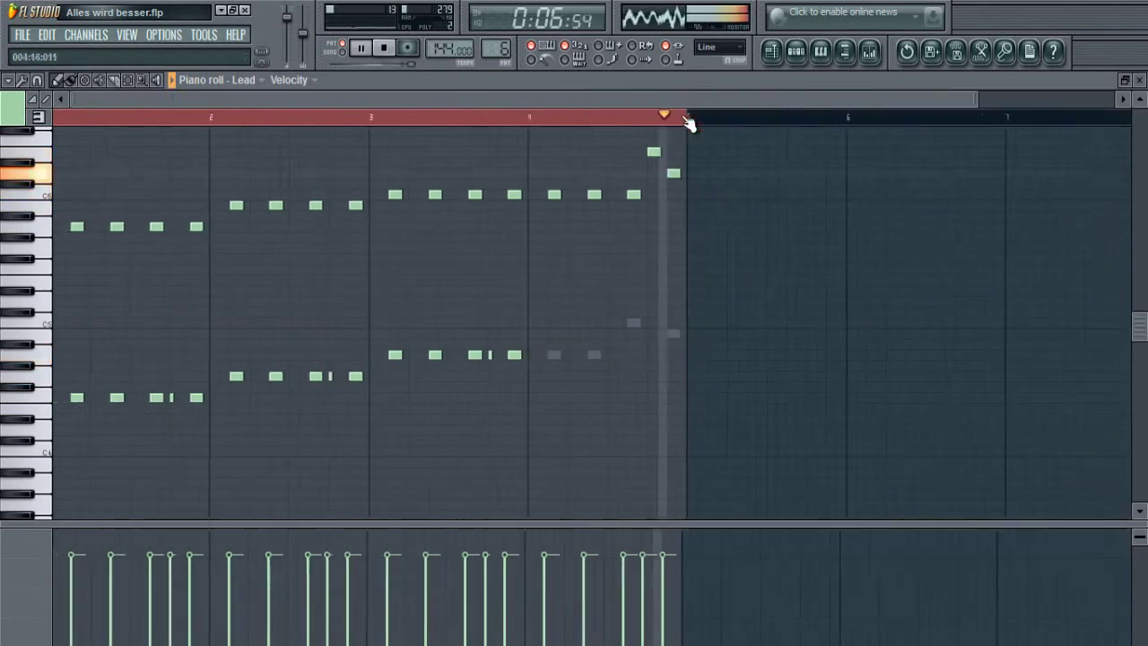
scroll(688, 120, "up", 3)
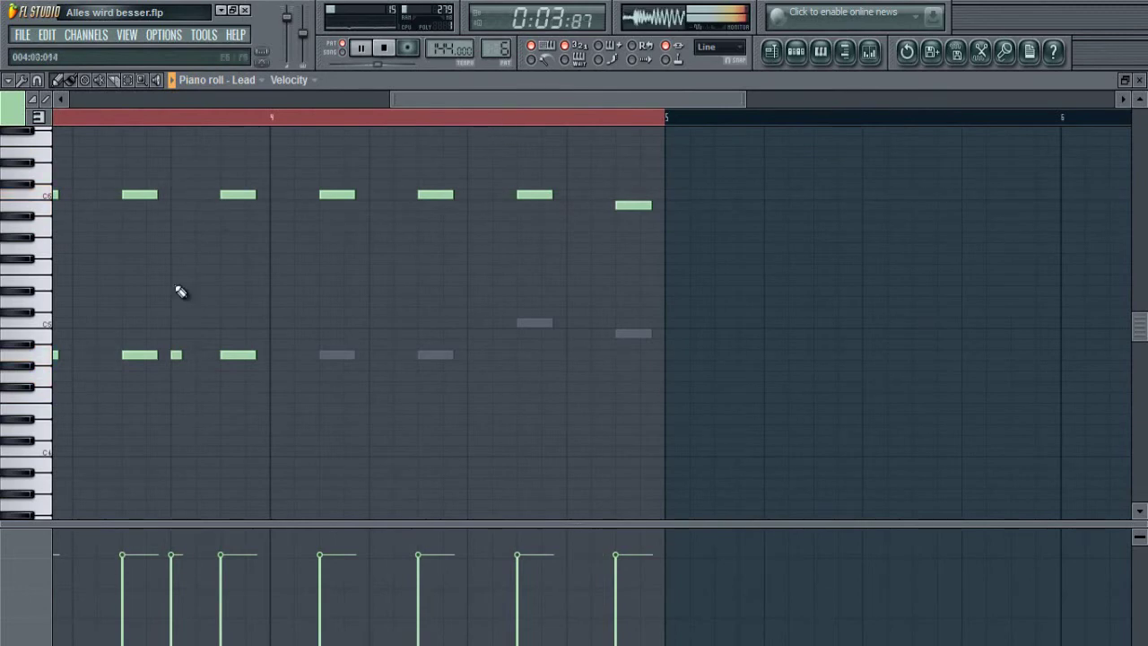
left_click(328, 355)
left_click(427, 355)
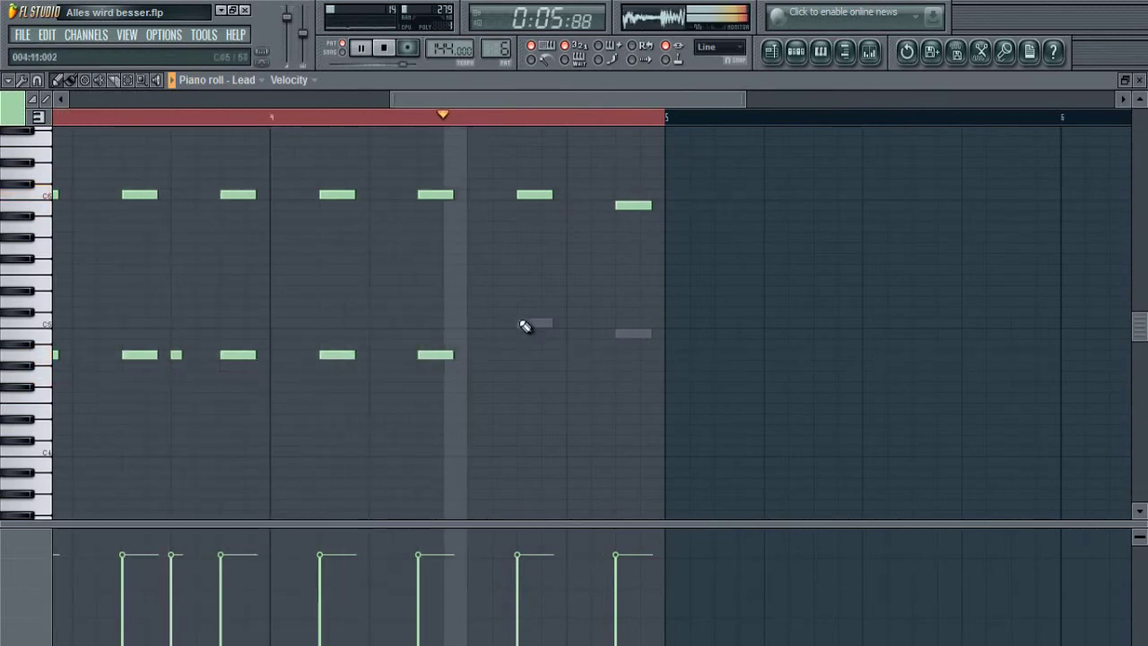
left_click(529, 323)
left_click(619, 334)
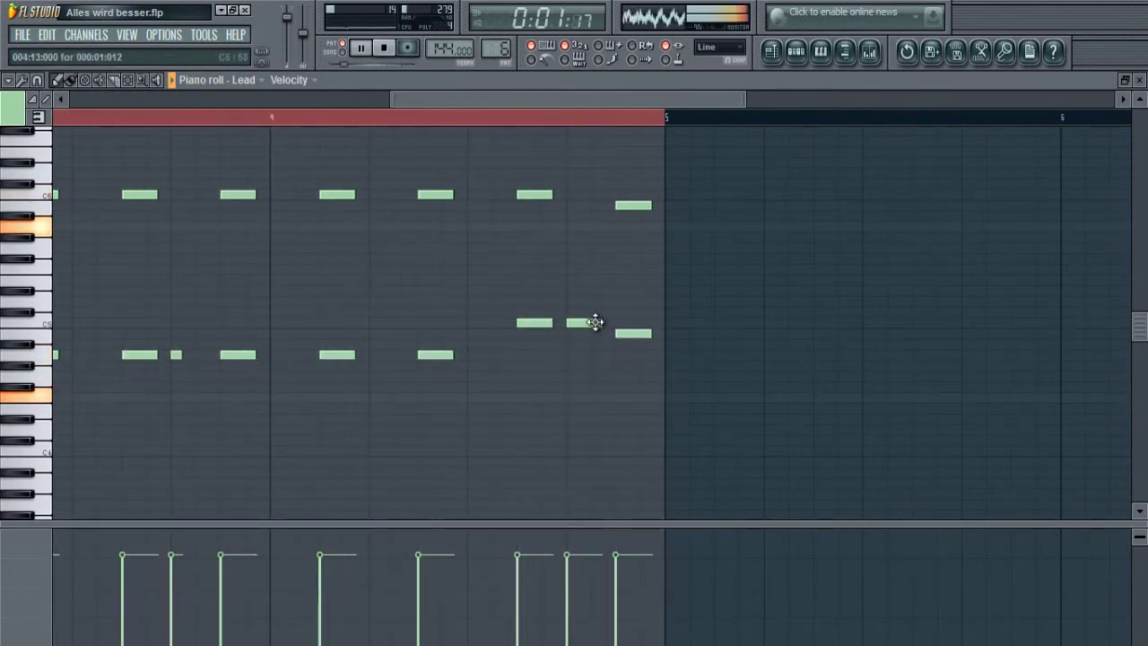
scroll(533, 119, "down", 3)
scroll(533, 120, "up", 3)
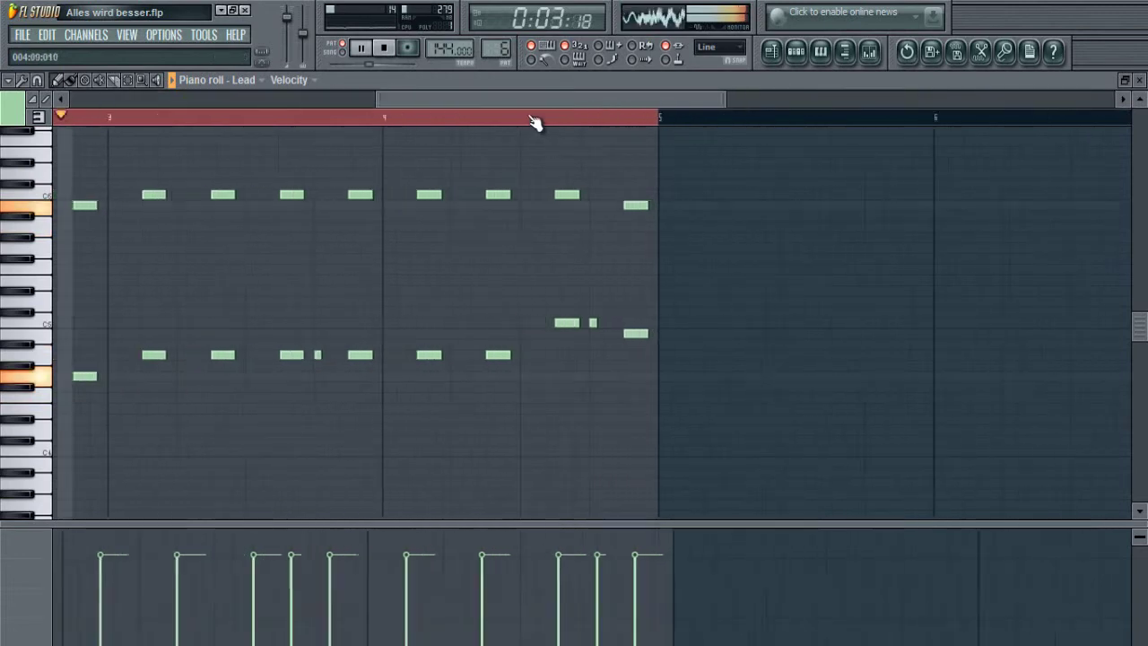
Raise bar 4's upper Lead notes to E6 on step 11 and D6 on step 15
scroll(592, 231, "up", 3)
left_click_drag(580, 259, 581, 215)
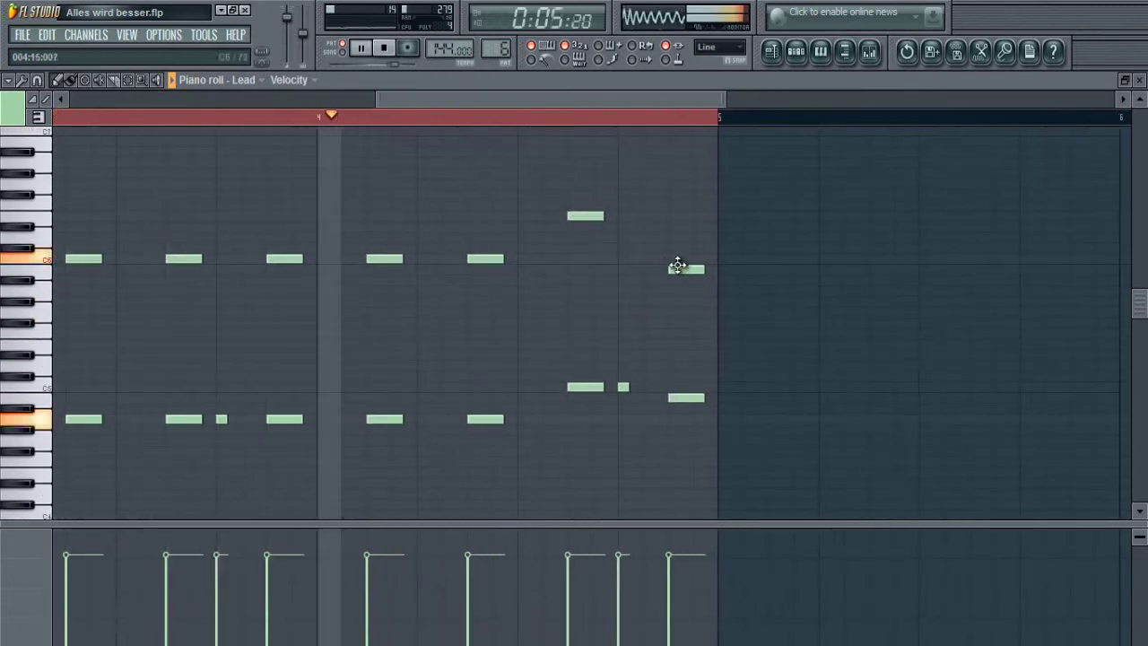
left_click_drag(682, 266, 672, 234)
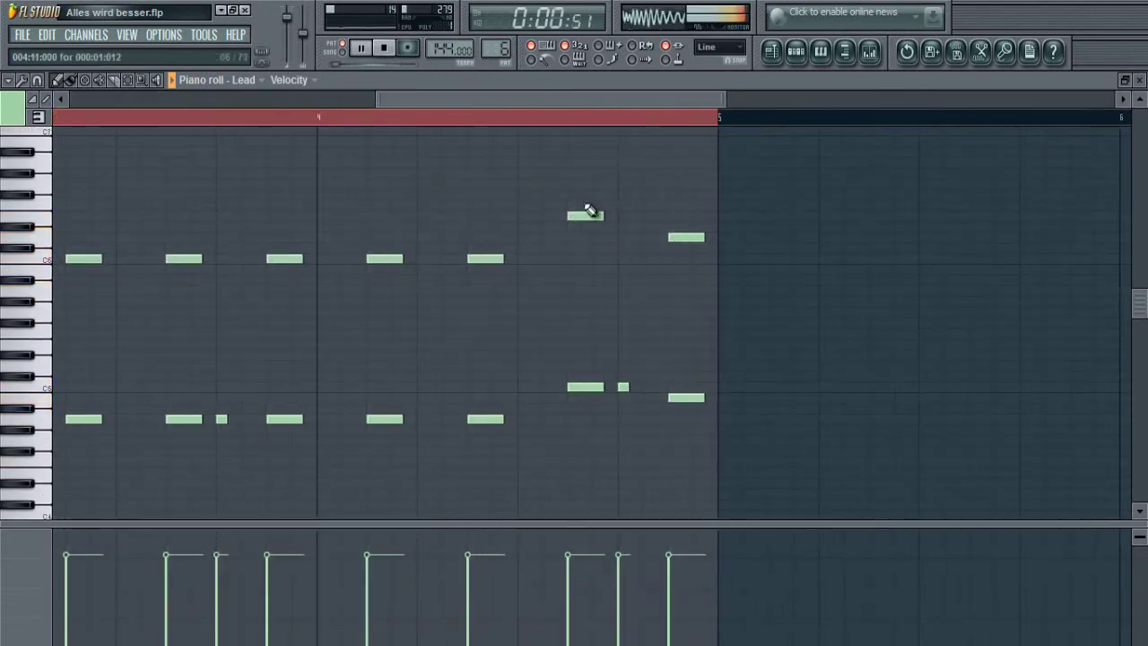
Return bar 4's upper Lead note on step 11 to C6 and replay the pattern from the start of bar 4
left_click(568, 117)
left_click(568, 117)
left_click(568, 118)
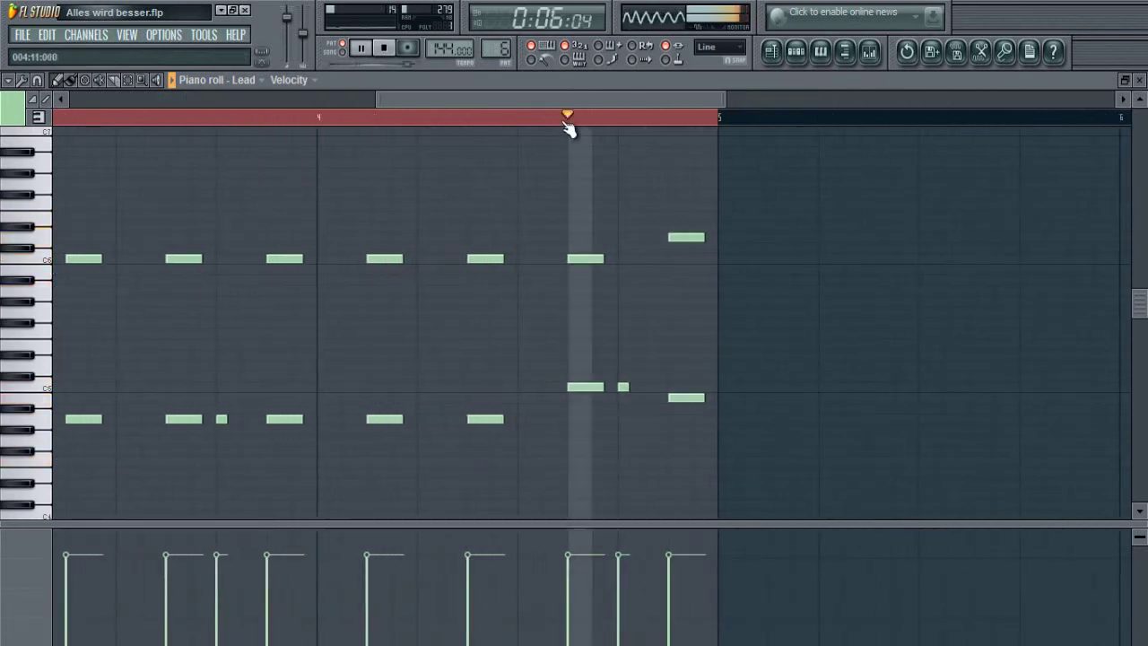
left_click(315, 117)
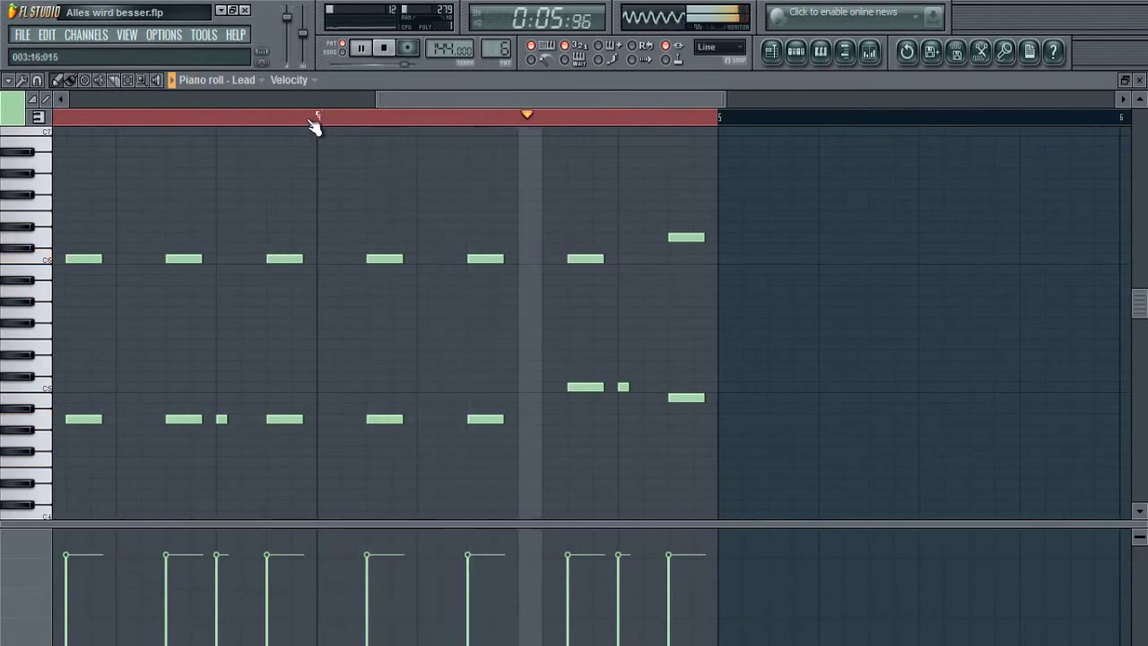
Select the short lower Lead notes on step 13 of all four bars and lengthen them together to one and a half steps
scroll(308, 129, "down", 3)
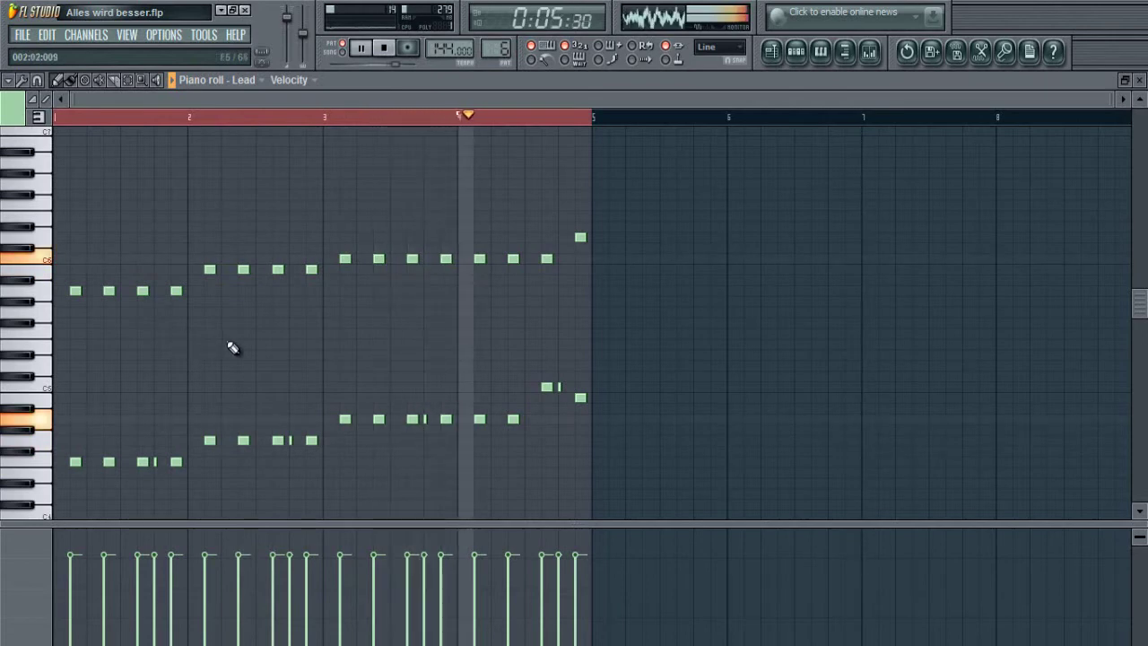
scroll(292, 123, "up", 4)
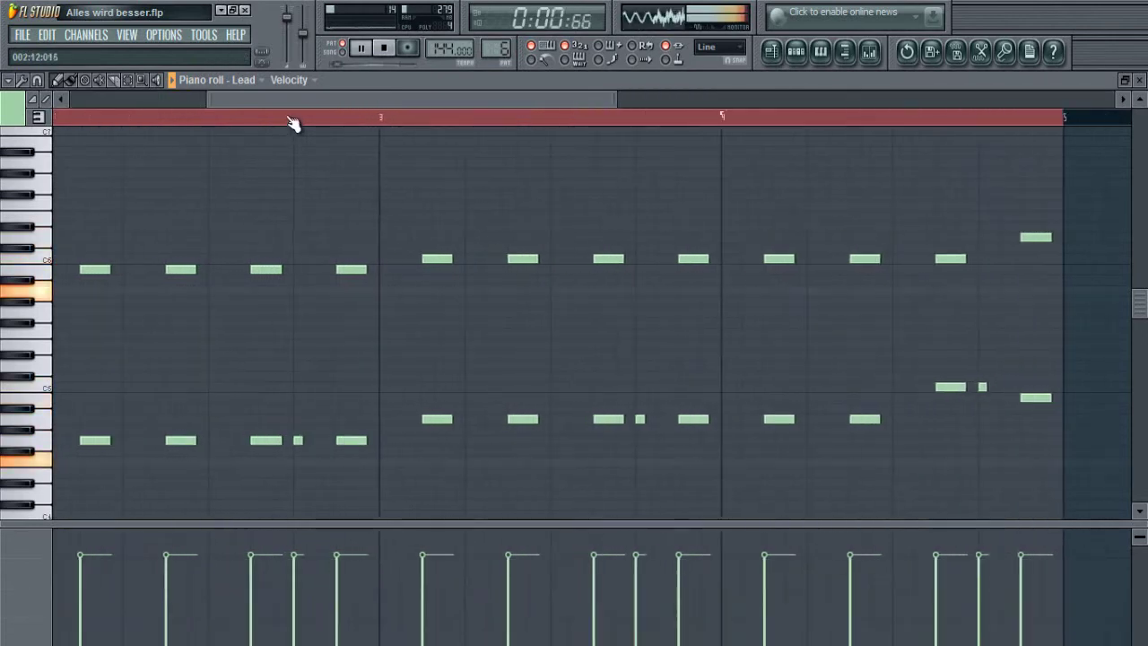
left_click_drag(1005, 371, 984, 415)
left_click_drag(657, 404, 633, 435)
left_click_drag(296, 426, 307, 456)
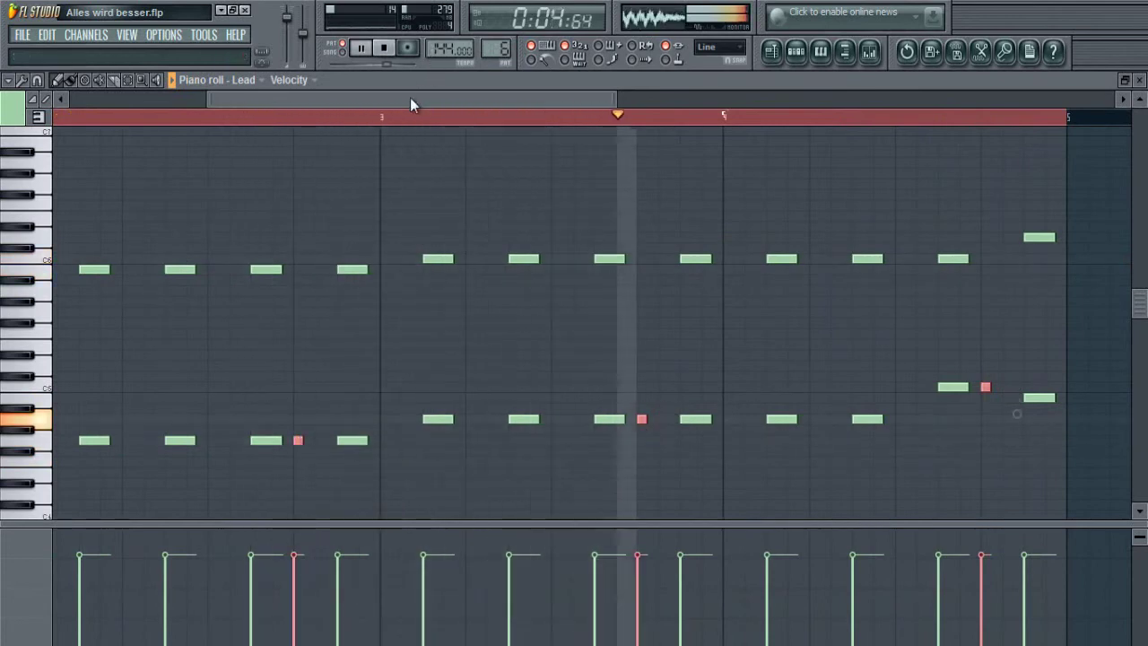
left_click_drag(410, 98, 274, 99)
scroll(243, 302, "down", 2)
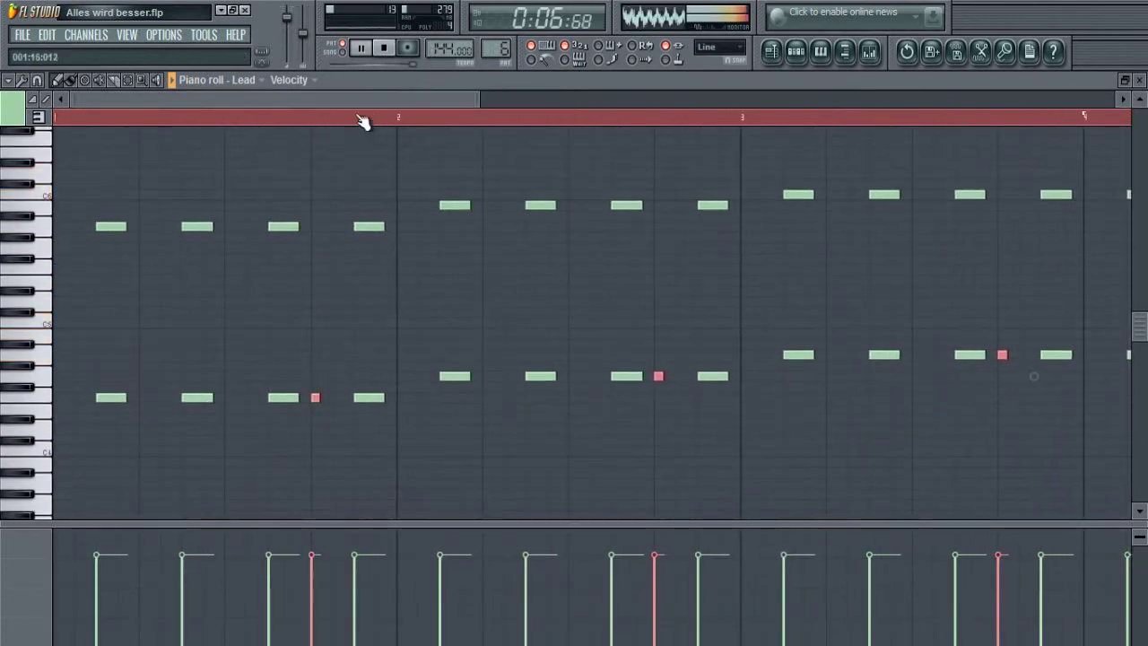
scroll(363, 122, "up", 3)
left_click_drag(293, 396, 325, 397)
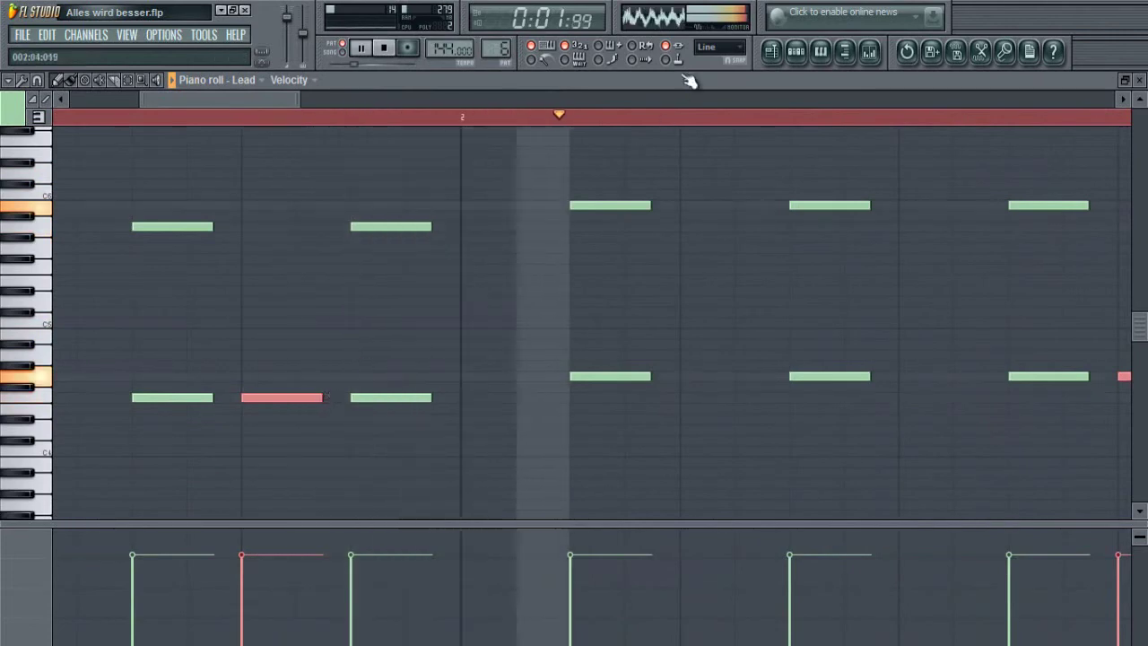
Set the snap to 1/2 step and shorten the selected Lead notes to one step
left_click(720, 47)
left_click(715, 173)
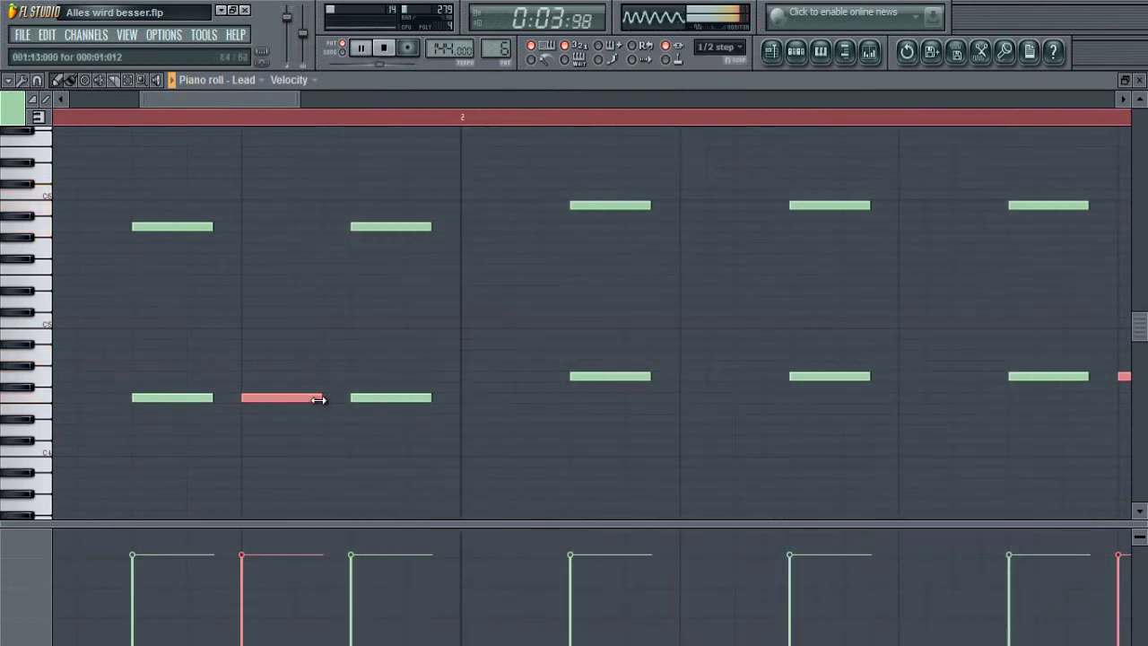
scroll(328, 122, "down", 3)
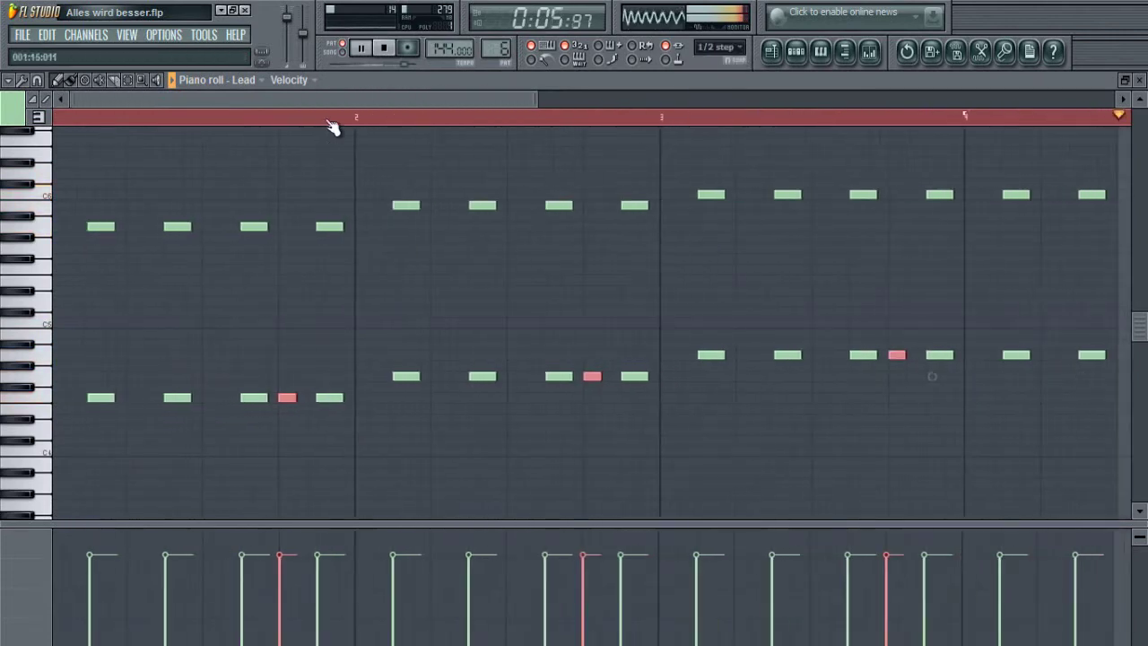
scroll(328, 122, "up", 2)
Set the snap to 1/4 step, shorten the selected Lead notes to three quarters of a step, then deselect them and stop playback
left_click(707, 51)
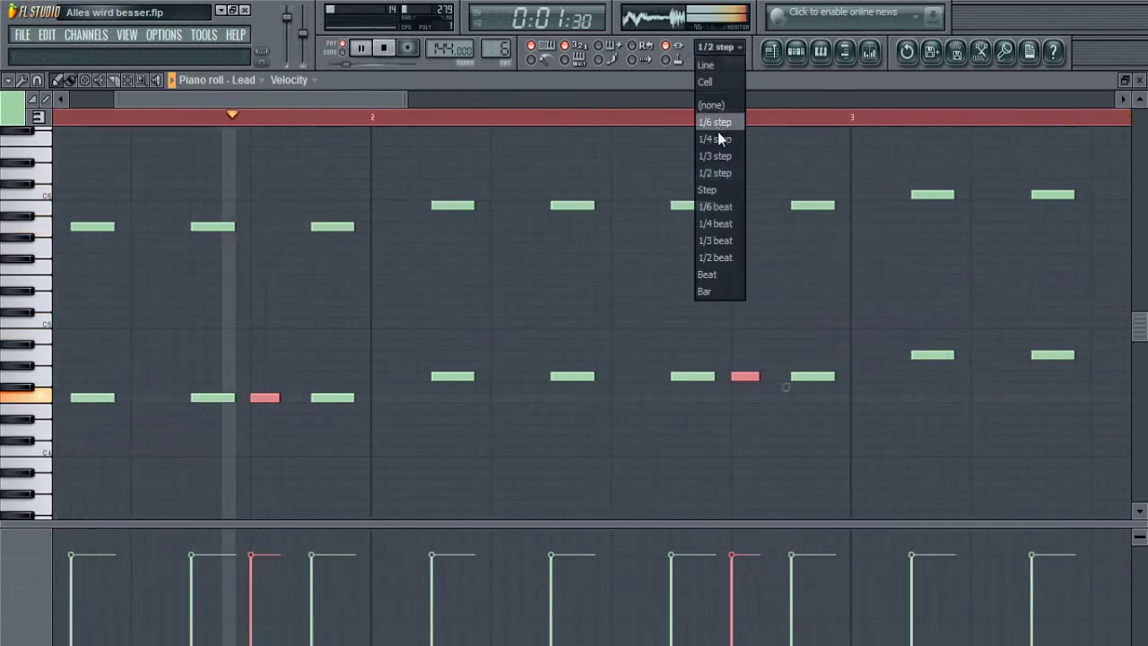
left_click(716, 139)
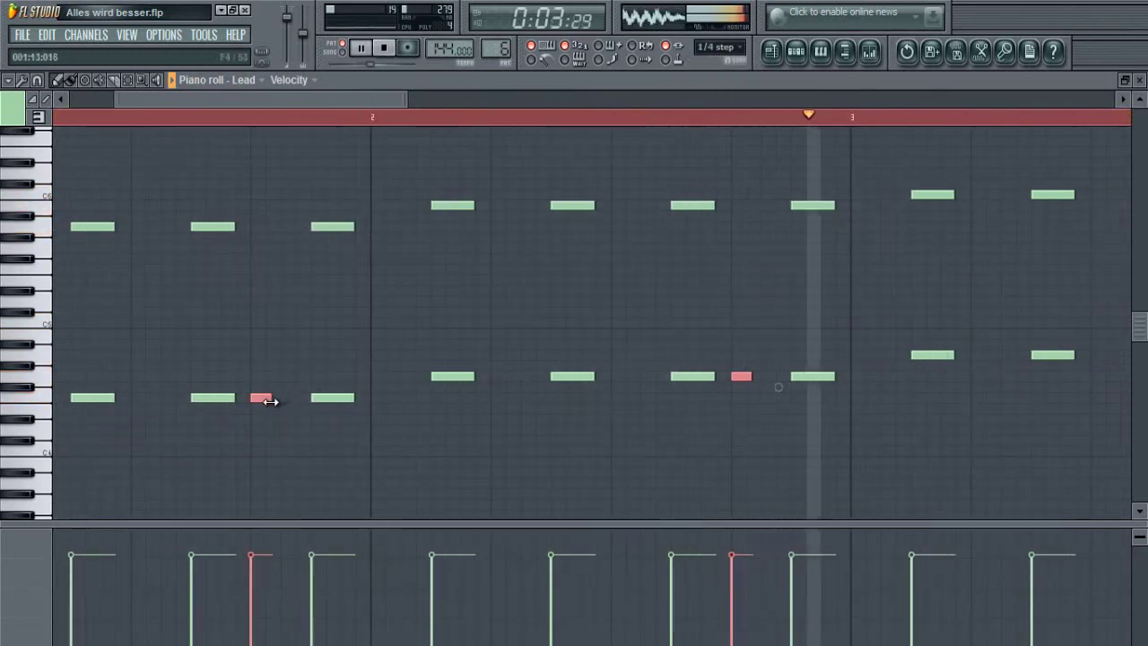
scroll(397, 121, "down", 4)
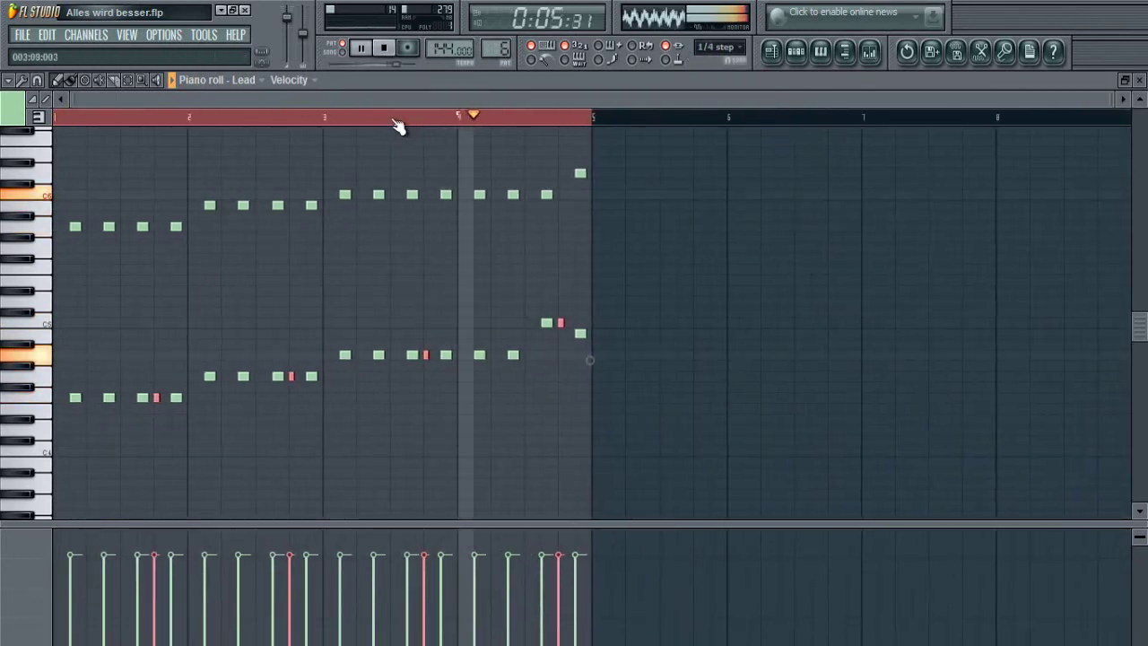
scroll(282, 277, "up", 3)
left_click(267, 343)
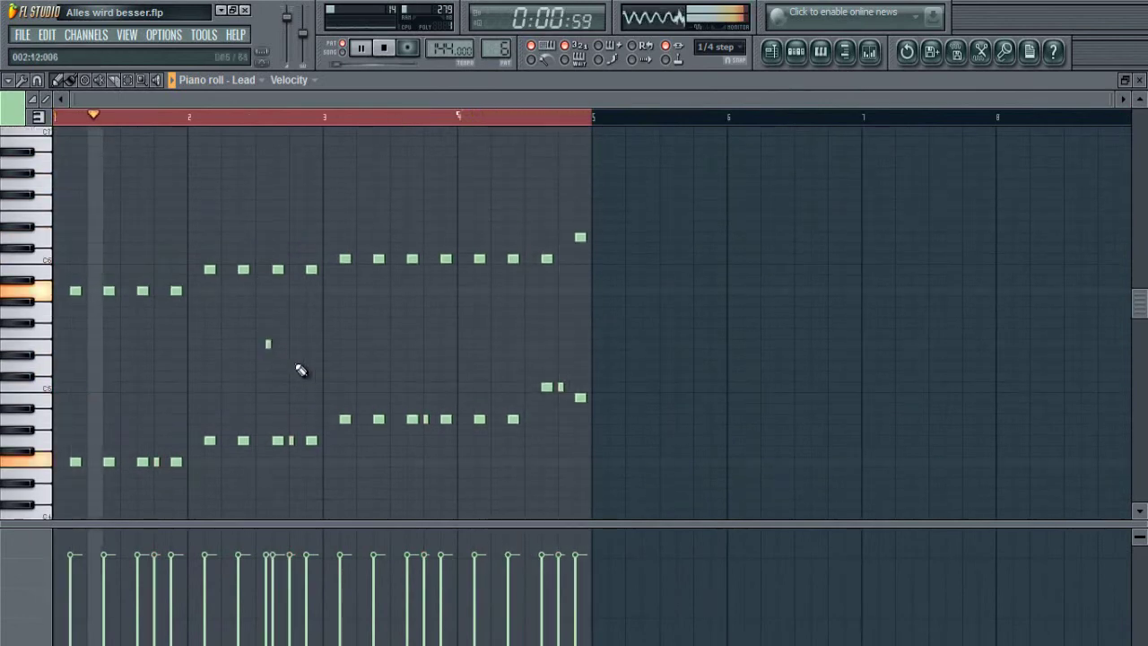
key("space")
Add a descending Lead line in bar 1 with E6 on step 1, D6 on step 5, C6 on step 9 and B5 on step 13
scroll(168, 115, "up", 4)
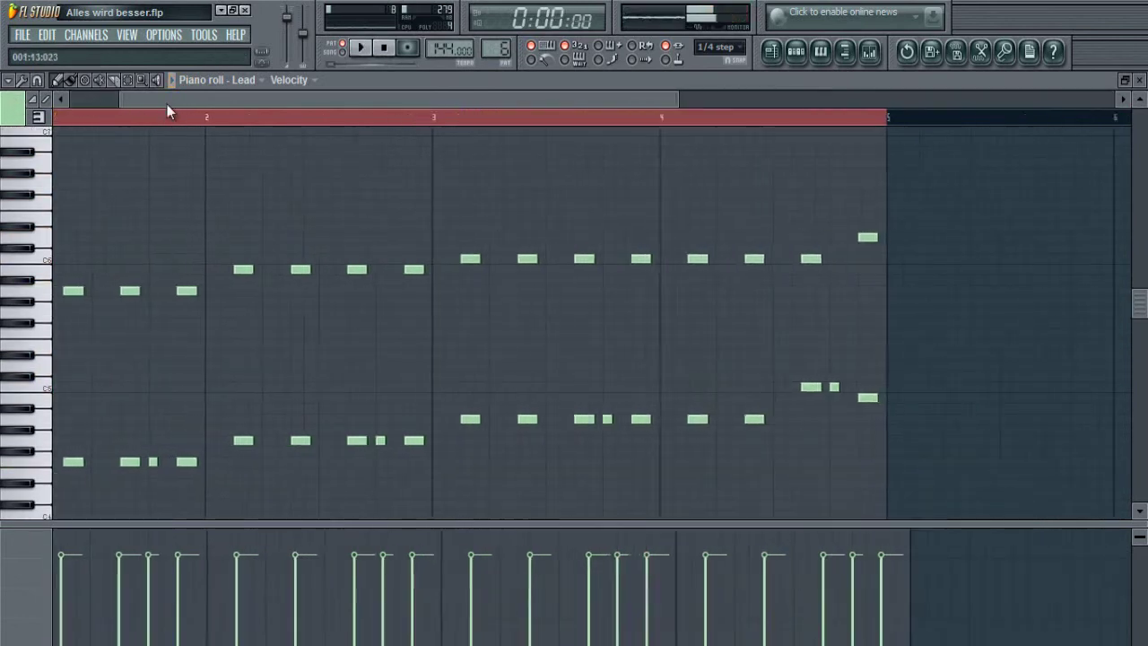
scroll(93, 354, "up", 3)
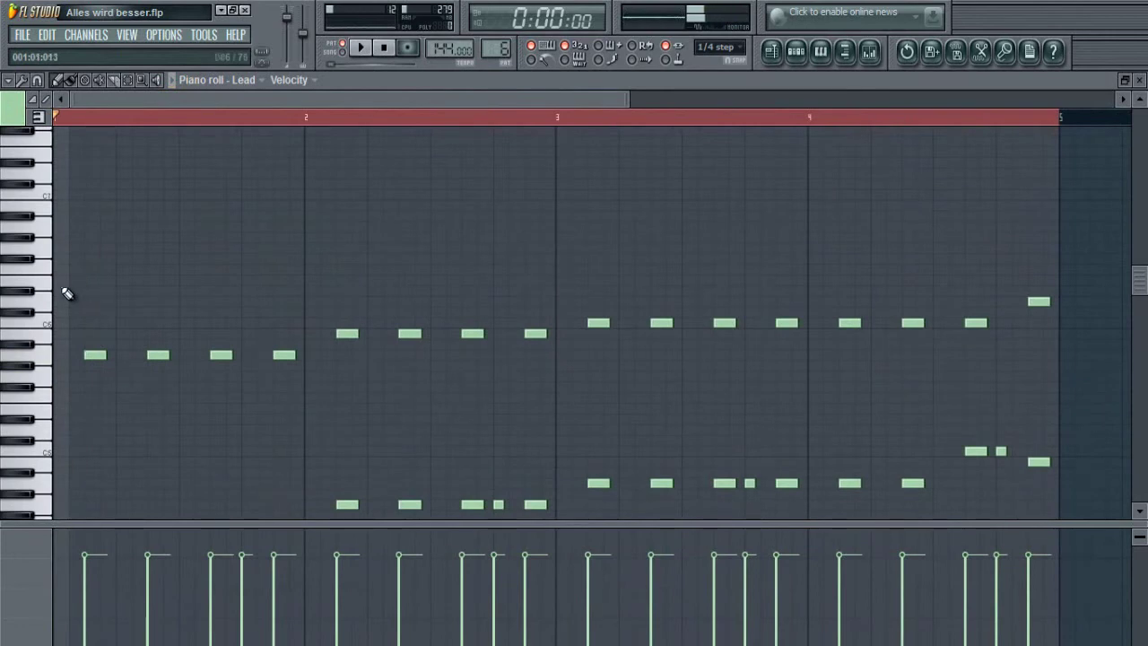
left_click(123, 301)
left_click(185, 322)
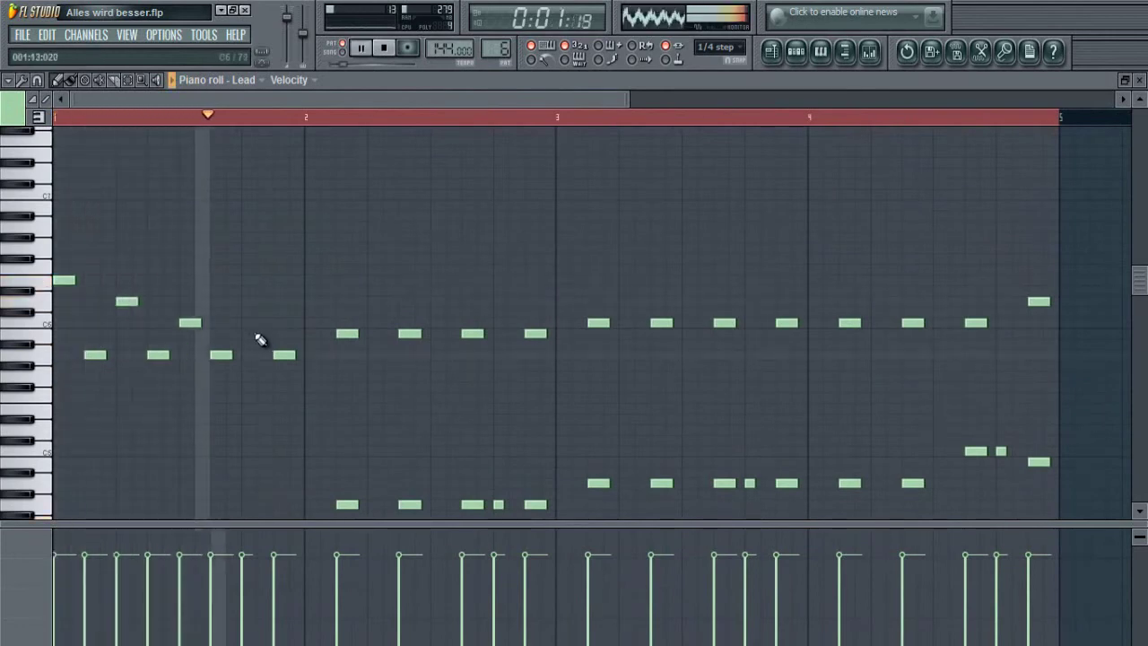
Add upper Lead notes on steps 1, 5, 9 and 13: E6, D6, C6, D6 in bar 2 and E6, D6, E6, E6 in bar 3
left_click(374, 301)
left_click(443, 322)
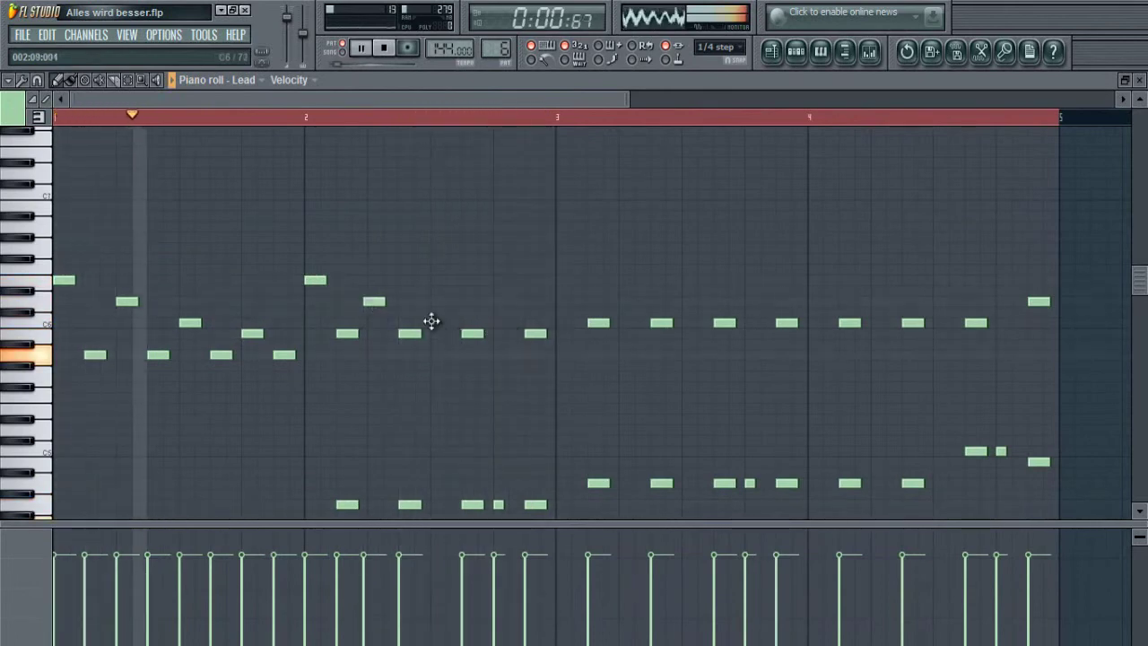
left_click_drag(578, 100, 565, 123)
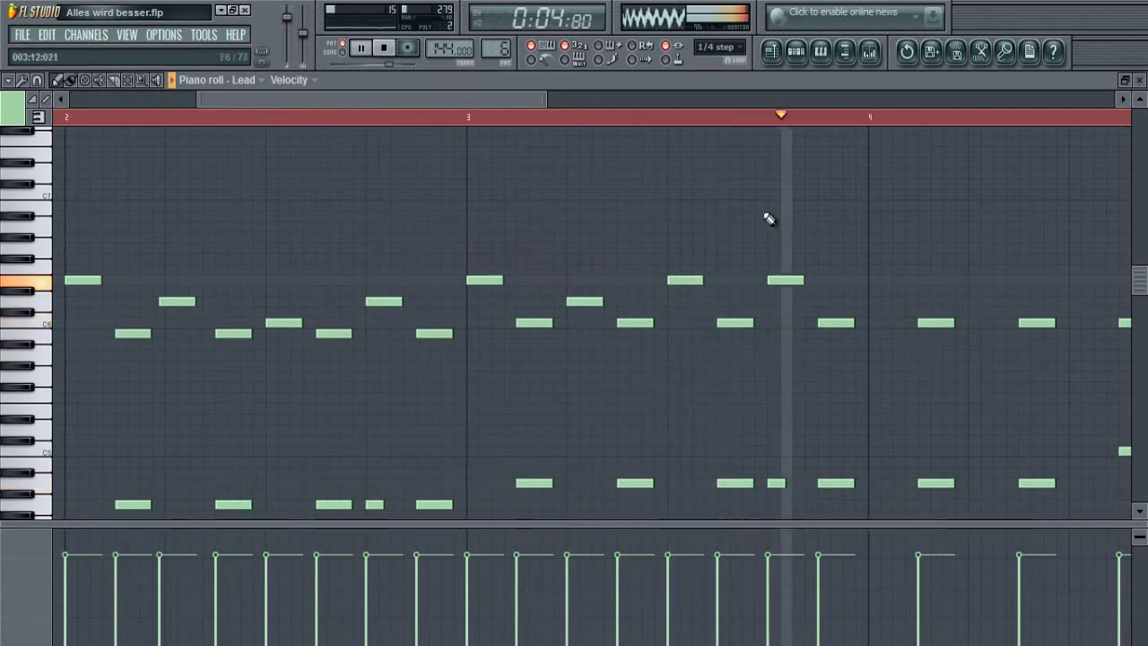
scroll(802, 122, "down", 3)
scroll(794, 123, "up", 2)
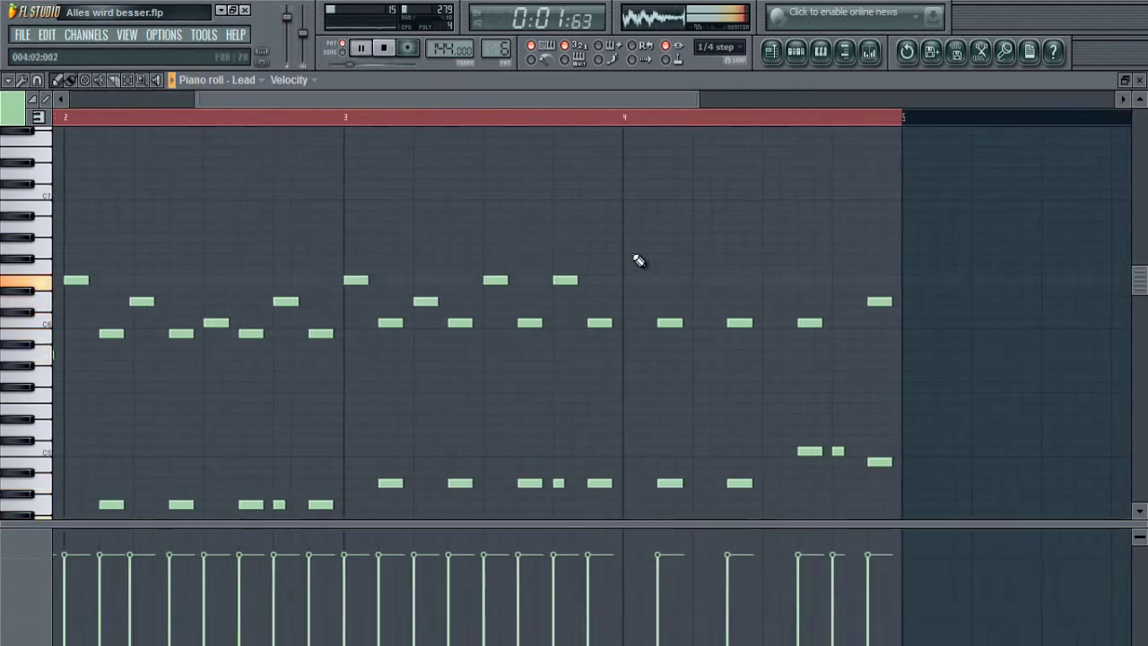
Add F6, E6, D6 and C6 on steps 1, 5, 9 and 13 of bar 4, shorten that C6, and play the pattern through
scroll(735, 123, "up", 1)
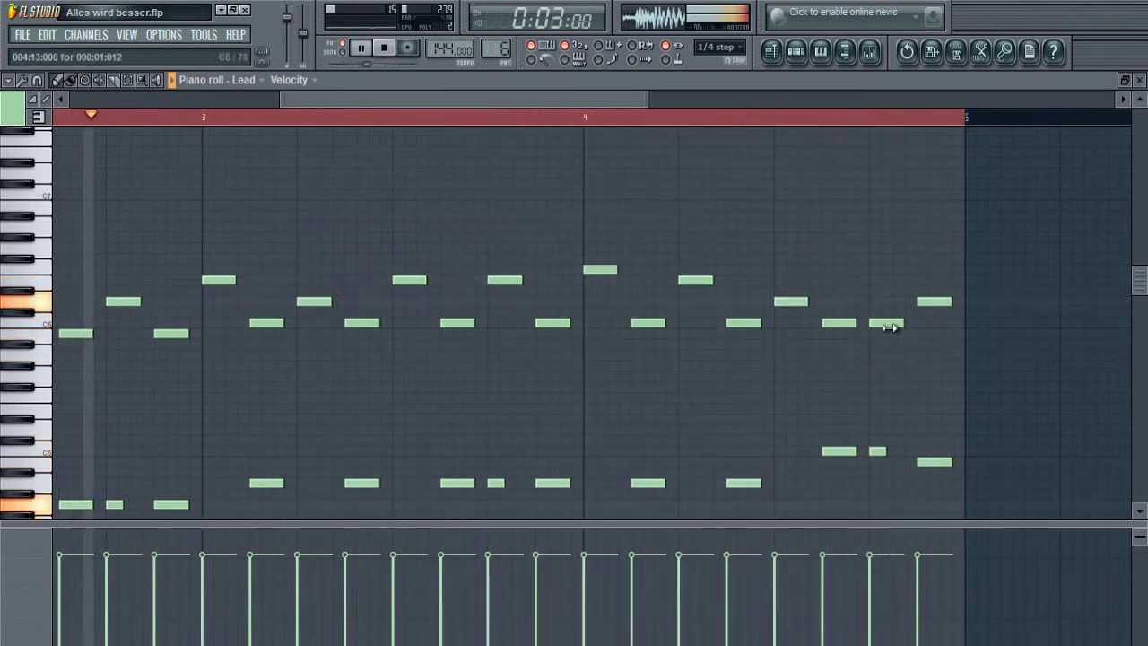
scroll(836, 115, "down", 3)
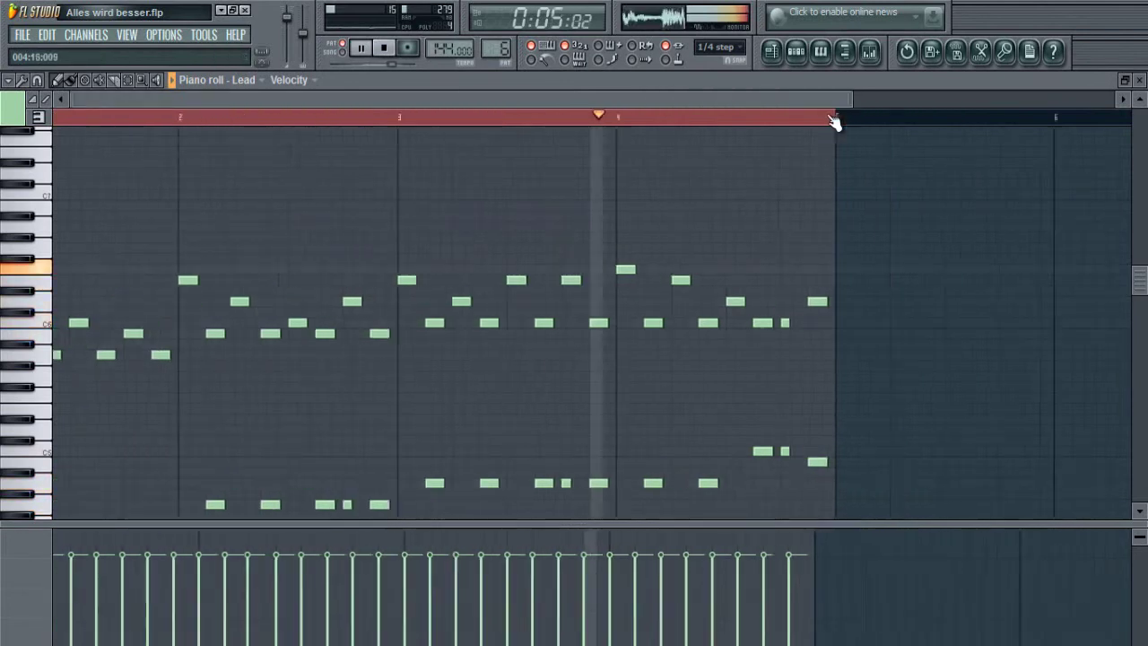
scroll(453, 260, "down", 1)
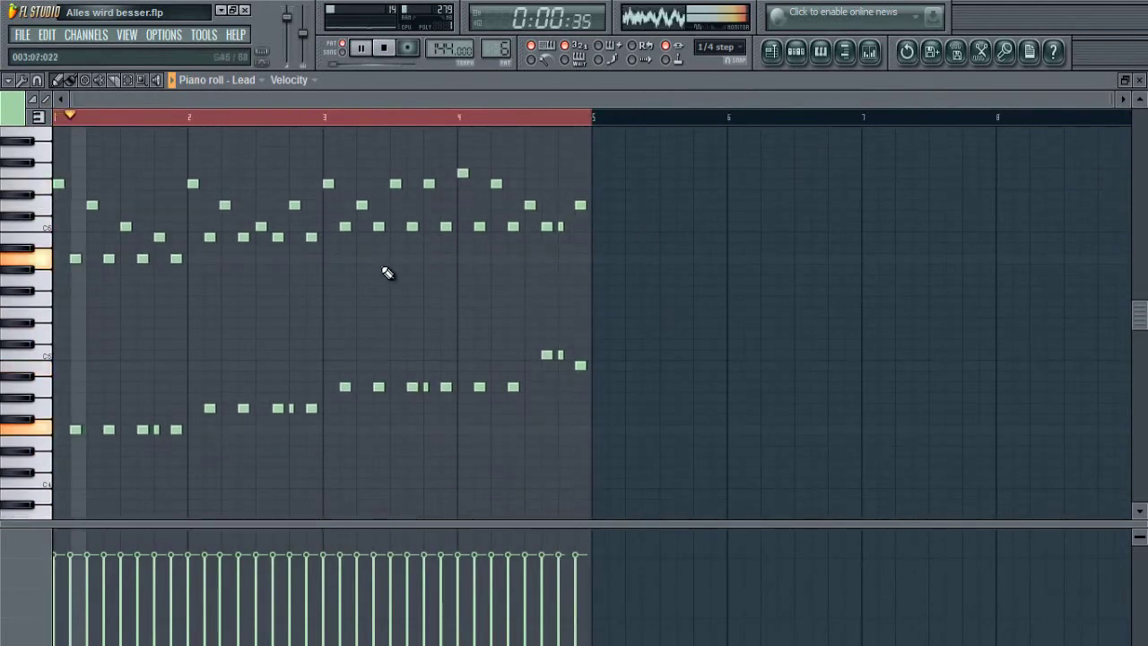
scroll(393, 288, "up", 2)
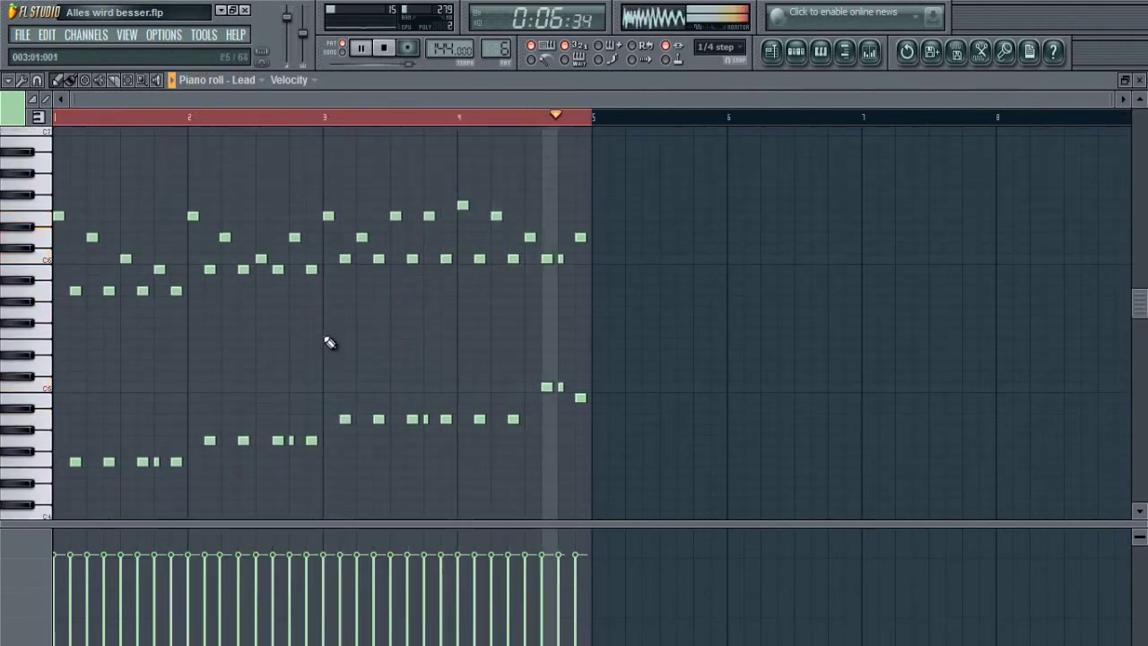
key("space")
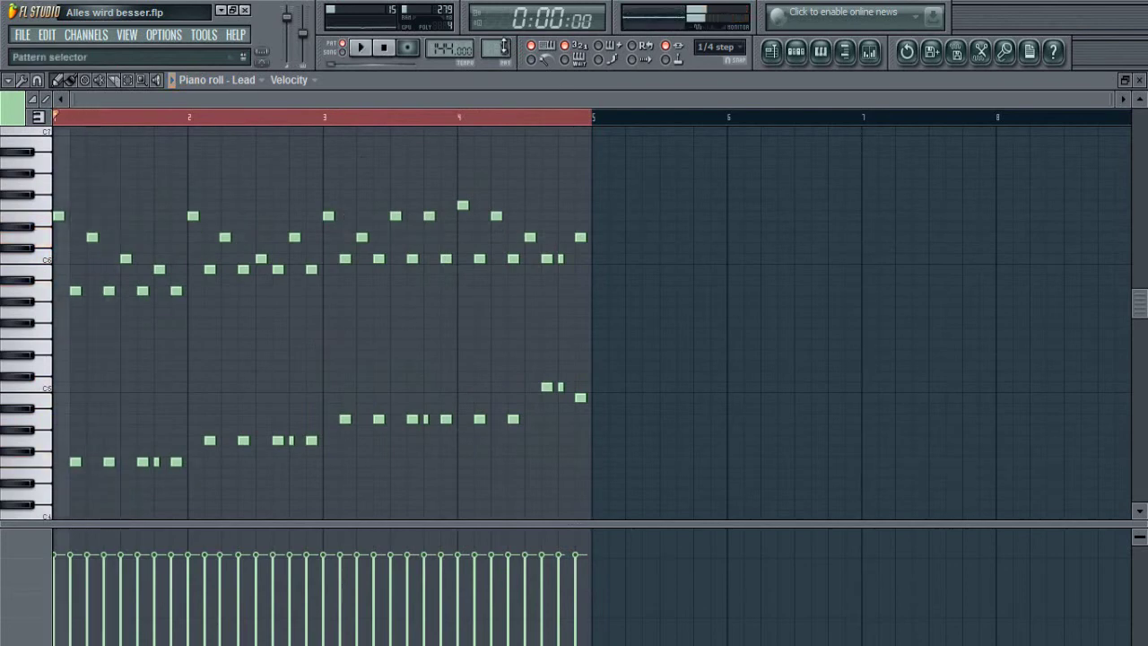
Switch to pattern 7 and enter an alternating Lead rhythm of A4 and C6 notes across the first eight steps of bar 1
scroll(504, 47, "up", 1)
scroll(226, 115, "up", 3)
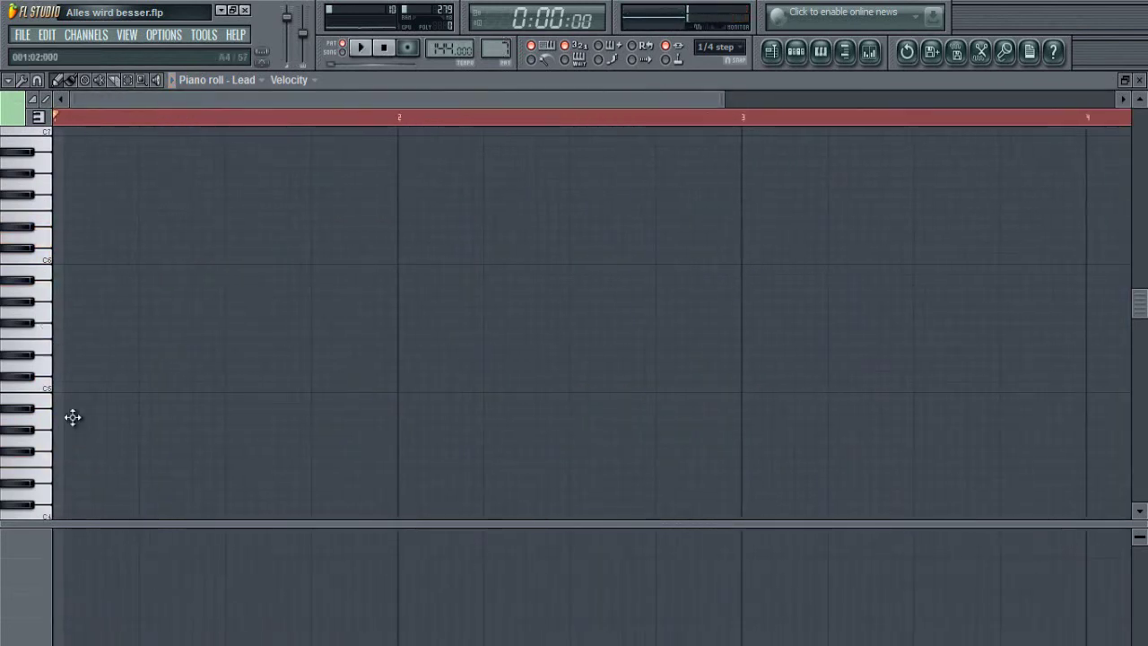
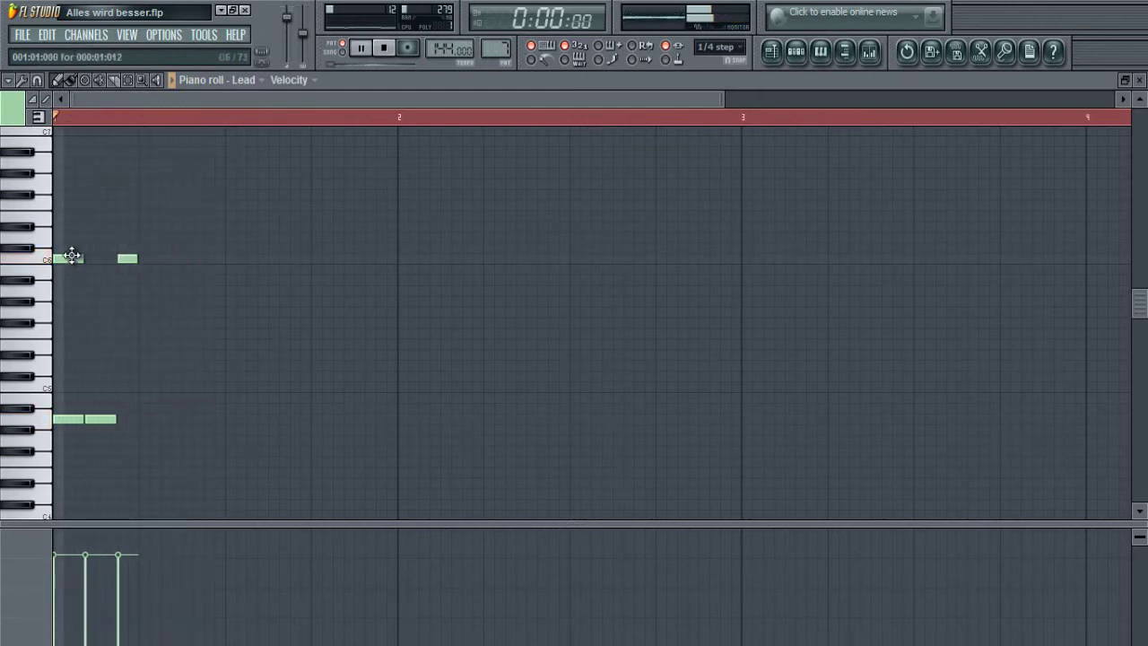
left_click(154, 419)
key("space")
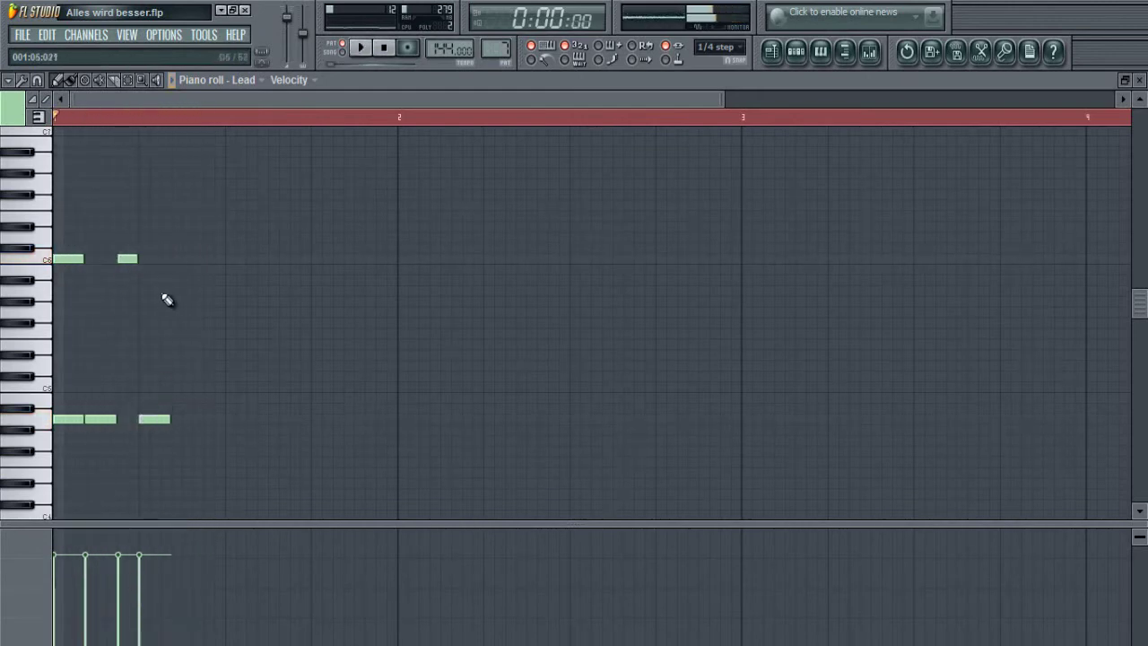
left_click(192, 238)
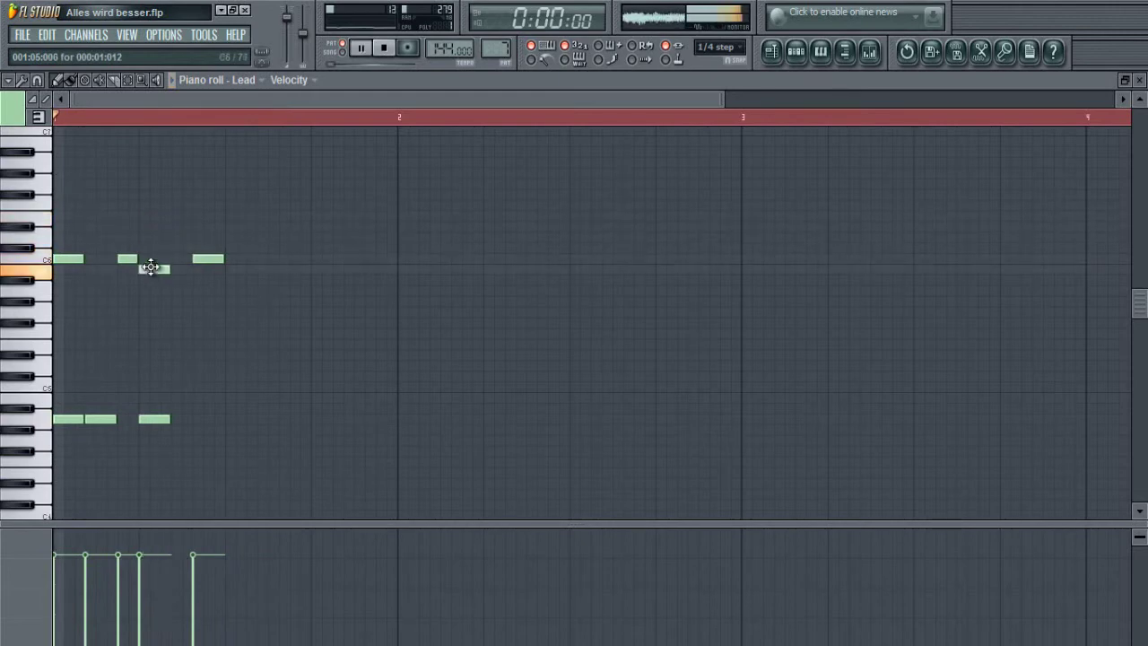
left_click(178, 420)
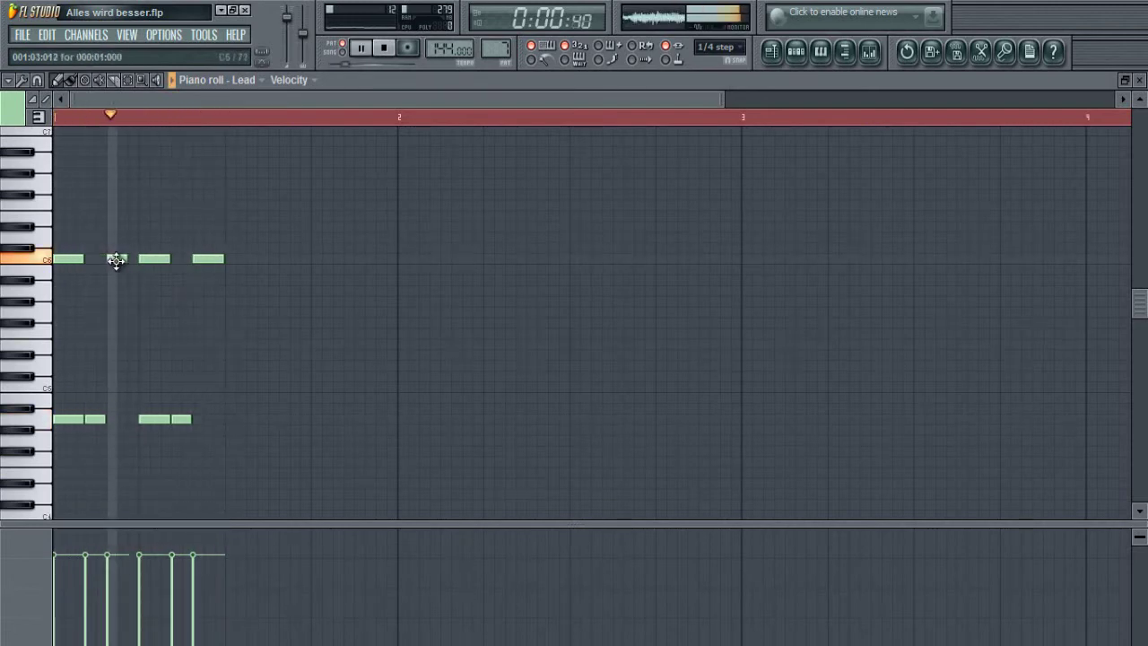
Move the second C6 to step 4, end the phrase with a one-step C6 on step 8, and lengthen the short A4 notes to one and a half steps
left_click_drag(118, 260, 129, 261)
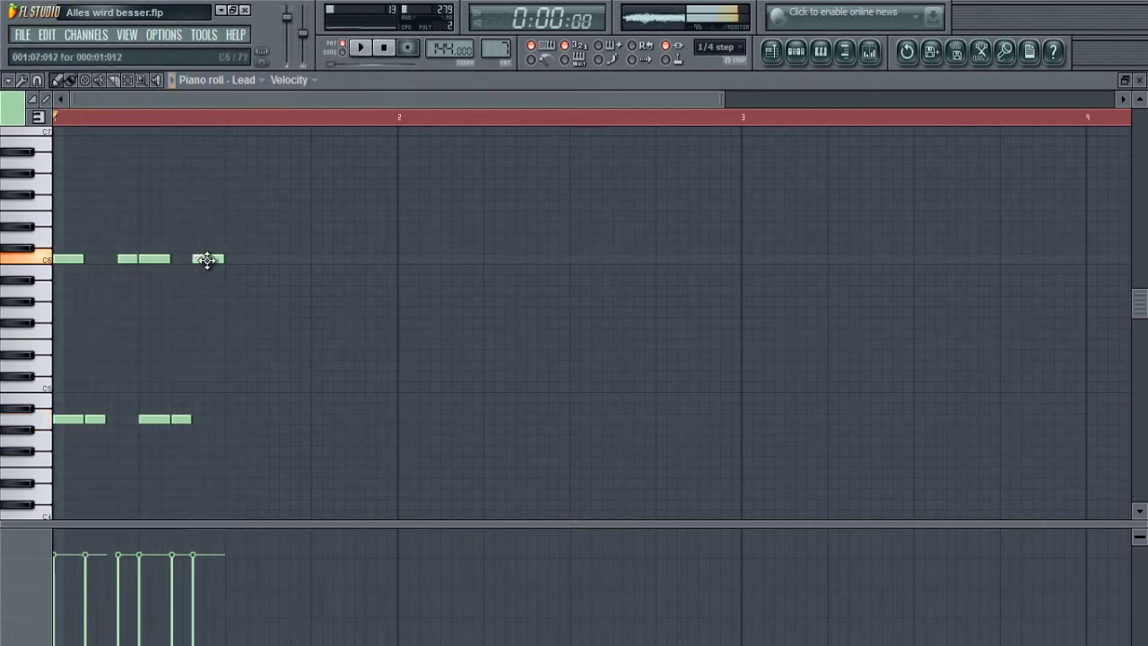
left_click_drag(233, 259, 225, 258)
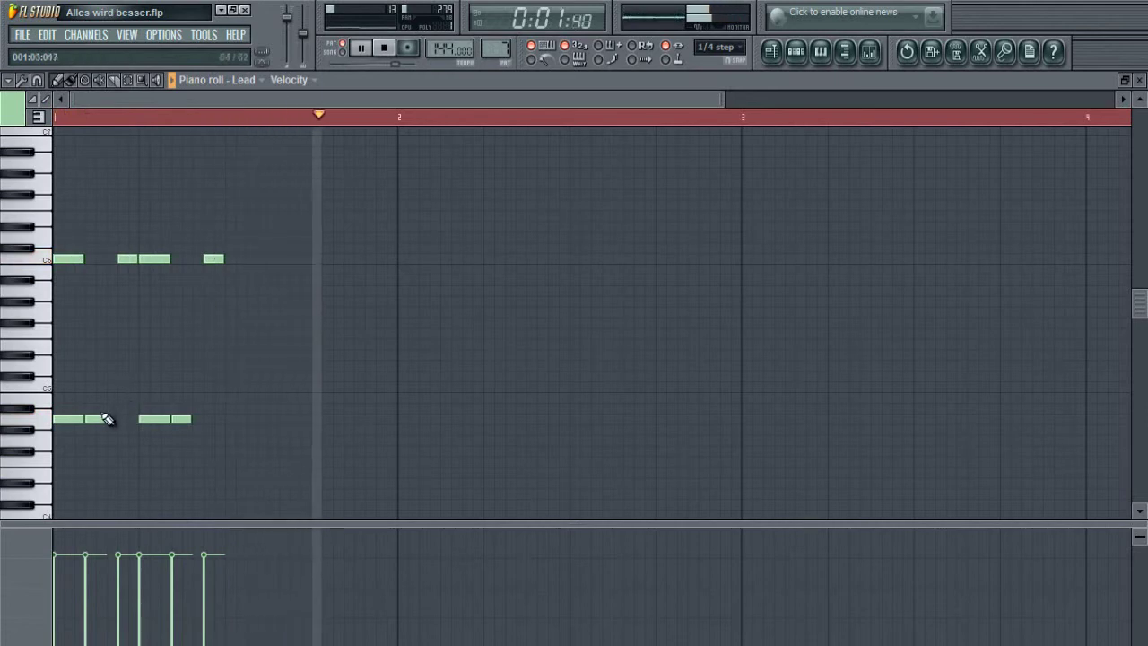
left_click_drag(107, 419, 111, 419)
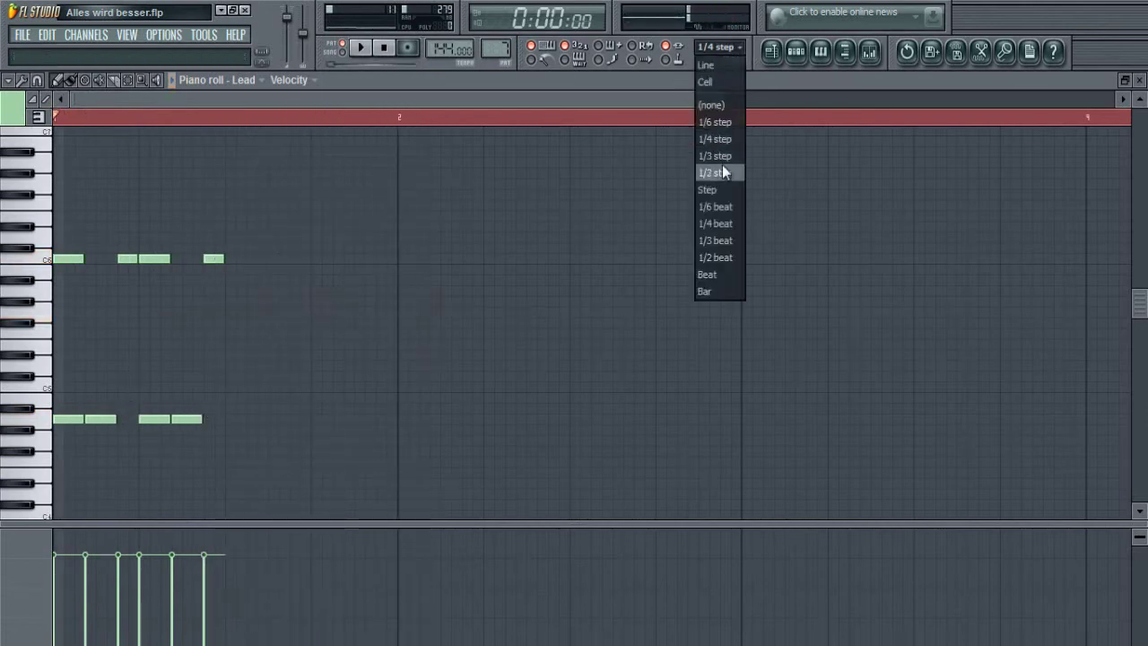
Set the snap to 1/2 step and transpose all Lead notes down one octave to C5 and A3
left_click(717, 173)
scroll(179, 354, "down", 3)
key("space")
key("ctrl+a")
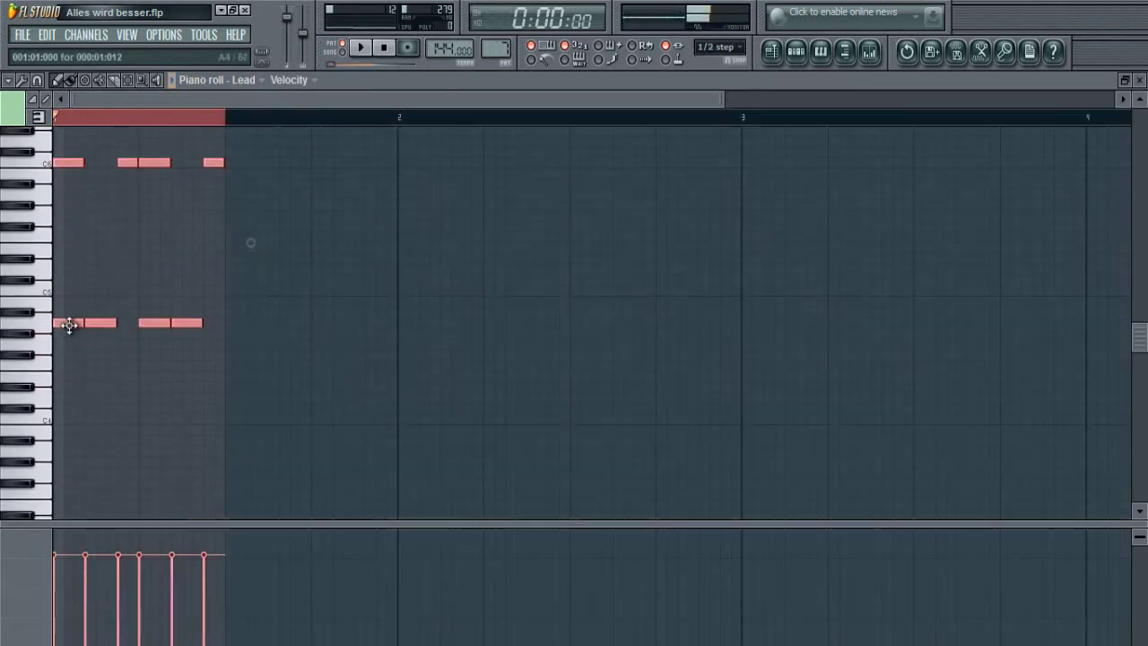
left_click(748, 119, "ctrl")
left_click(606, 194, "ctrl")
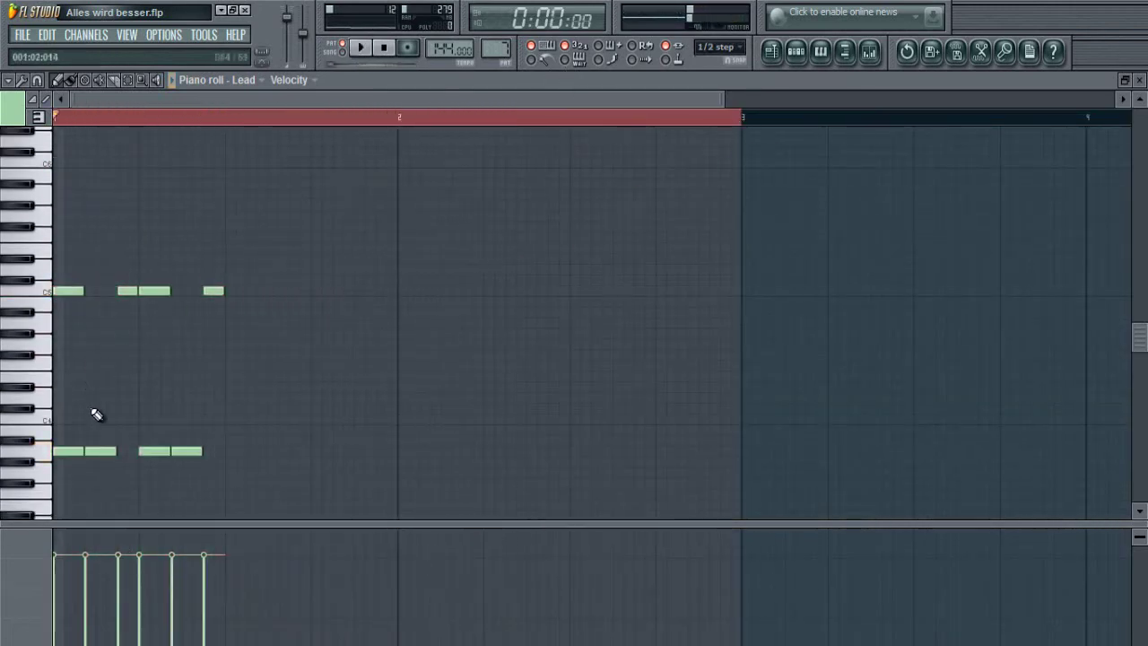
Duplicate the eight-step Lead phrase to fill the second half of bar 1, then deselect the notes and stop playback
key("ctrl+a")
left_click_drag(72, 452, 245, 453)
key("space")
key("ctrl+a")
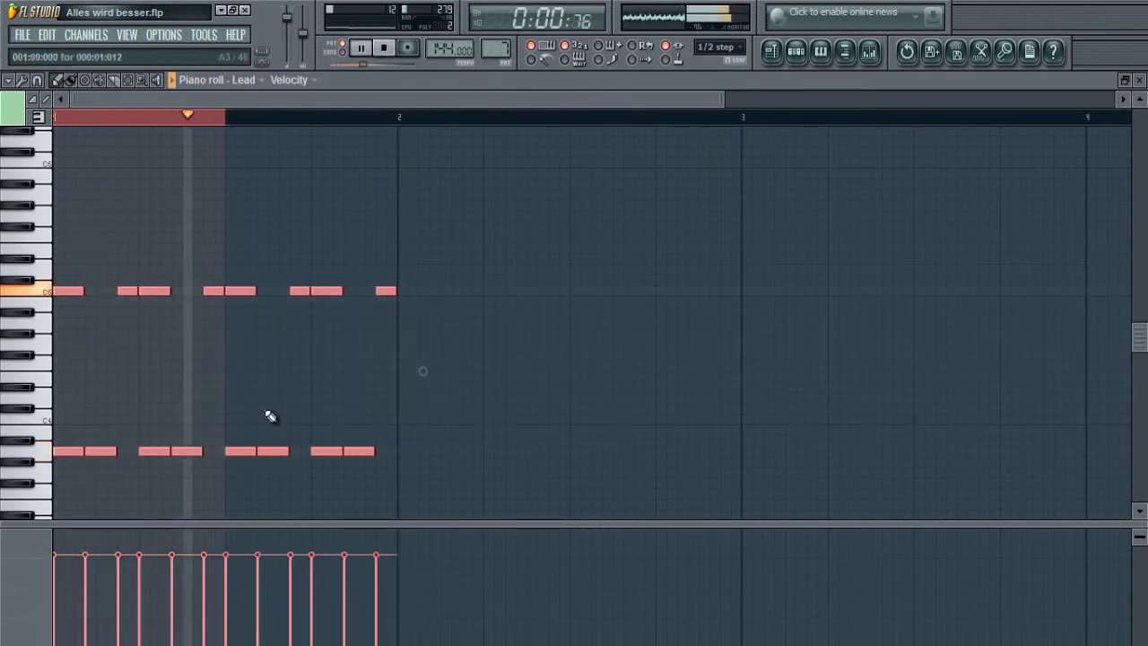
key("ctrl+Return")
key("ctrl+d")
scroll(432, 116, "down", 2)
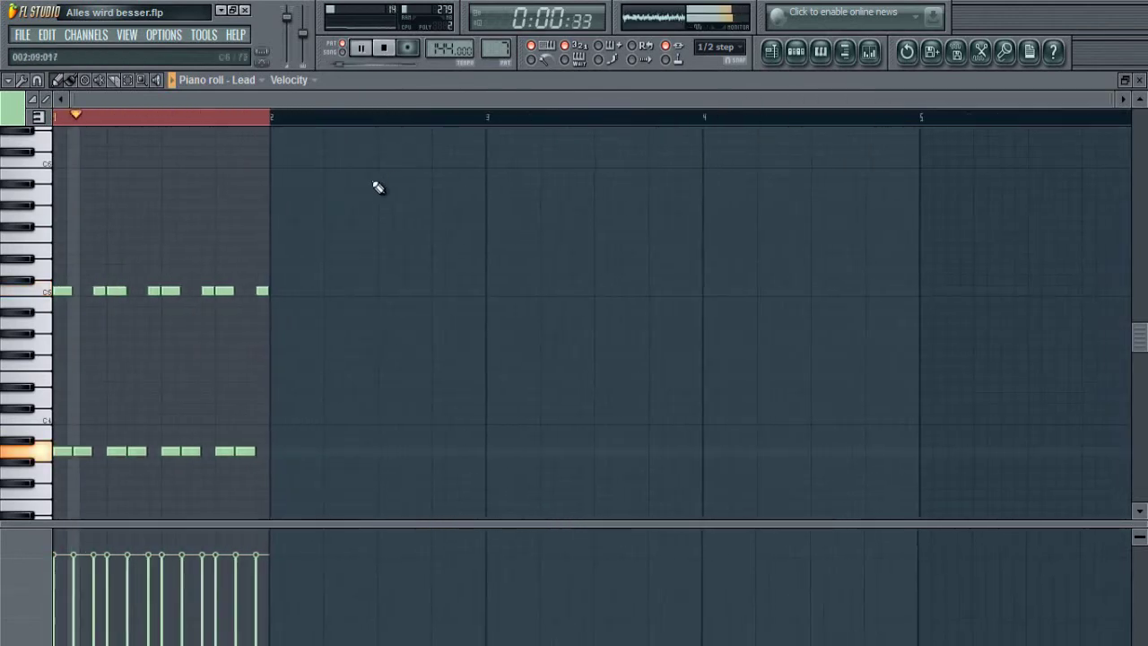
key("space")
Copy bar 1's Lead rhythm into bar 2, with the lower notes on E4 and the upper notes on B4
left_click_drag(360, 361, 295, 382)
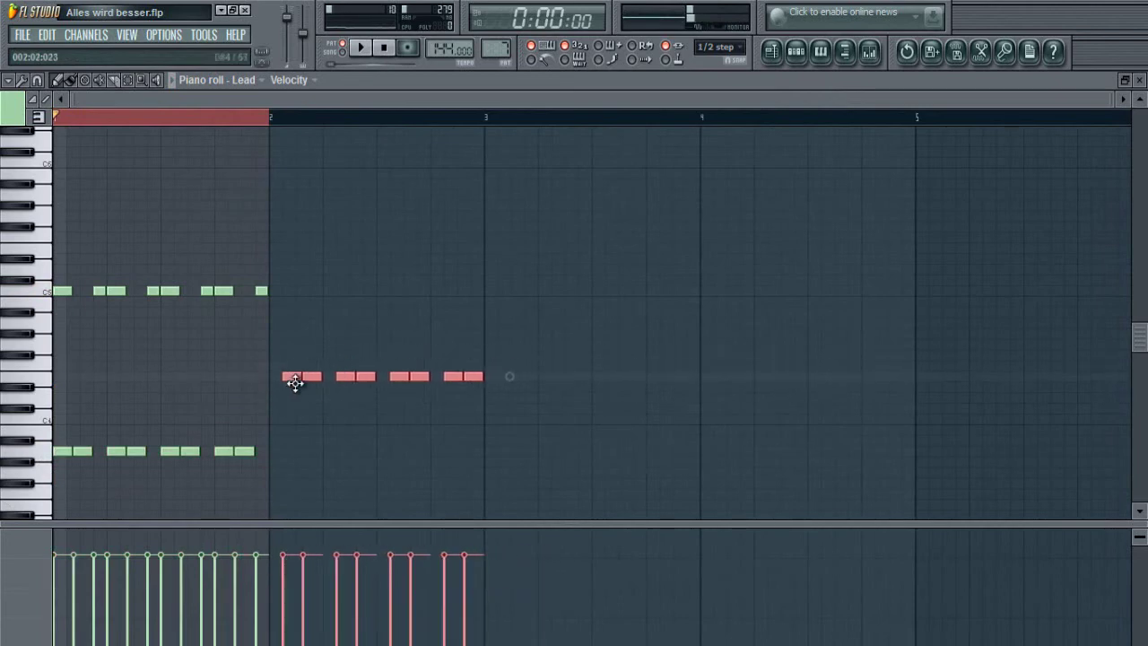
left_click_drag(329, 323, 52, 225)
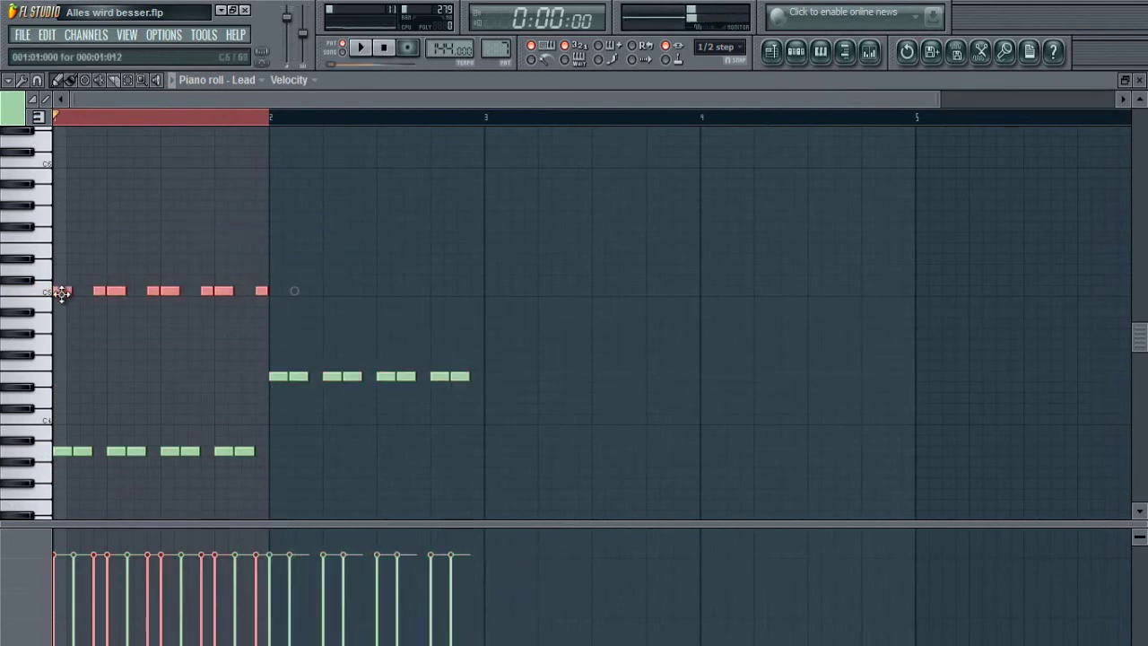
key("space")
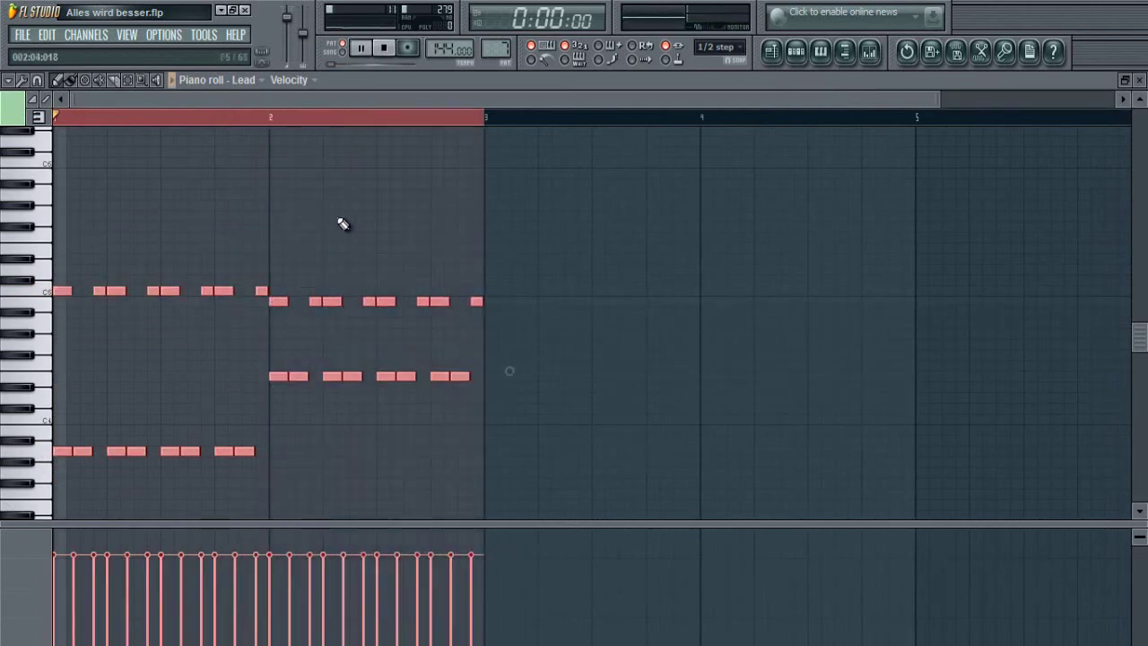
Copy the Lead rhythm into bar 3, with the lower notes on C4 and the upper notes on A4, then deselect the notes
mouse_move(569, 339)
left_mouse_down()
mouse_move(540, 368)
mouse_move(263, 408)
mouse_move(61, 377)
mouse_move(520, 397)
mouse_move(499, 401)
left_mouse_up()
key("space")
key("space")
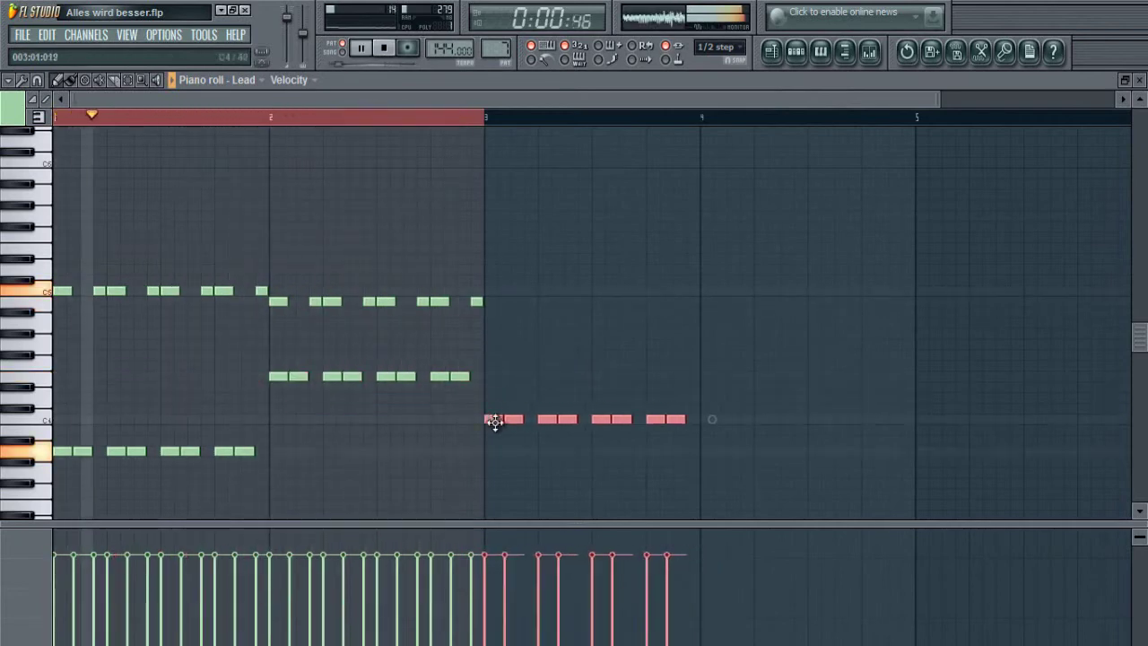
left_click(569, 364)
mouse_move(523, 277)
left_mouse_down()
mouse_move(288, 314)
mouse_move(110, 308)
mouse_move(535, 313)
mouse_move(537, 324)
left_mouse_up()
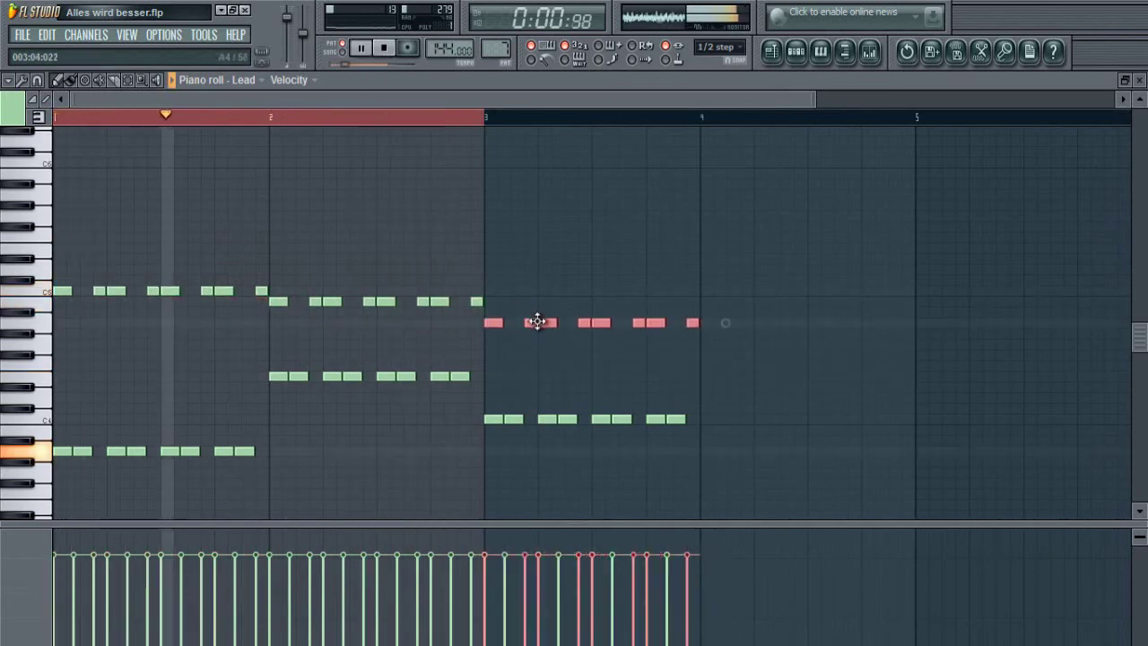
key("ctrl+a")
left_click(769, 192)
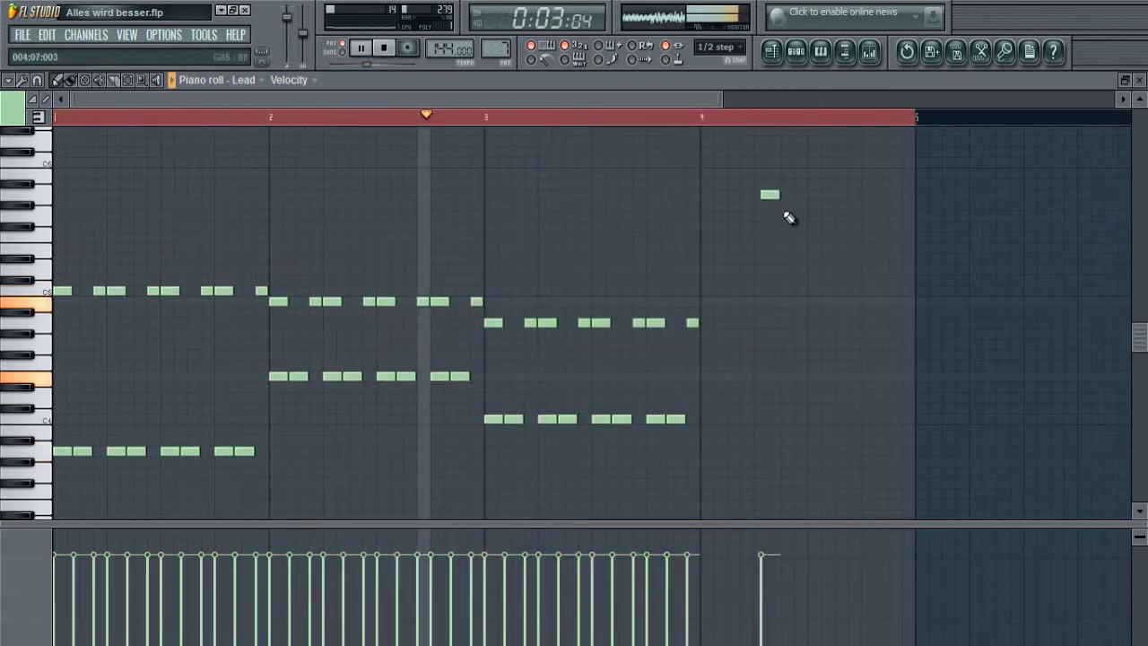
right_click(769, 192)
scroll(766, 184, "down", 1)
scroll(736, 243, "up", 1)
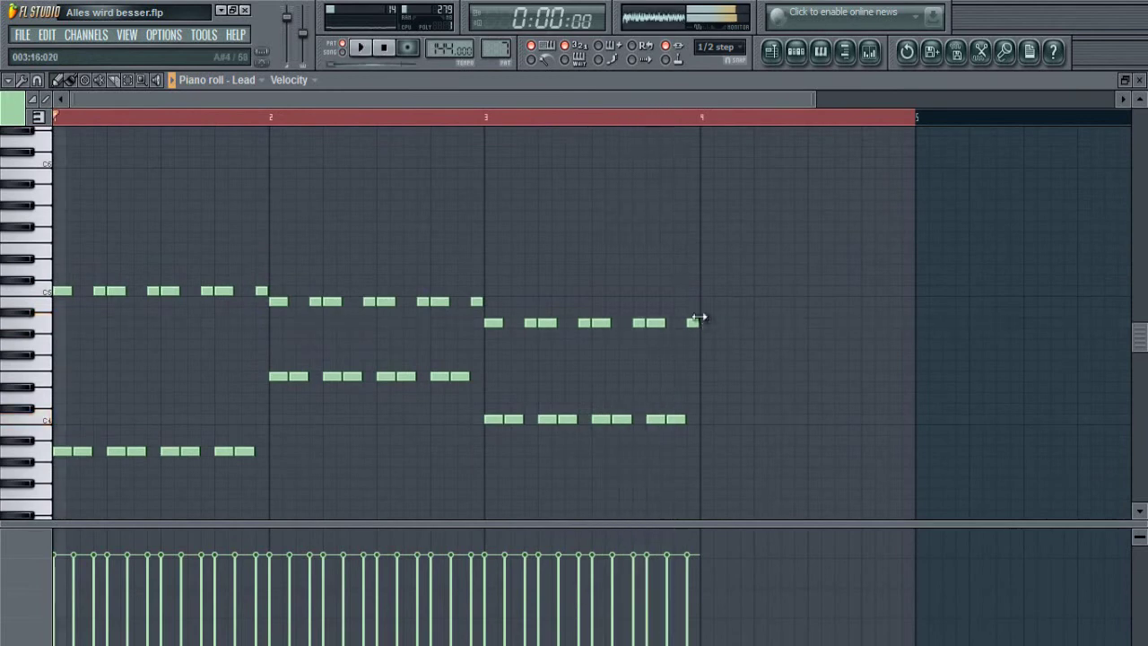
Copy bar 3's lower Lead notes into bar 4 on G3, starting at step 1, and deselect them
mouse_move(736, 385)
left_mouse_down()
mouse_move(558, 454)
mouse_move(474, 455)
left_mouse_up()
left_click_drag(566, 419, 135, 420)
key("space")
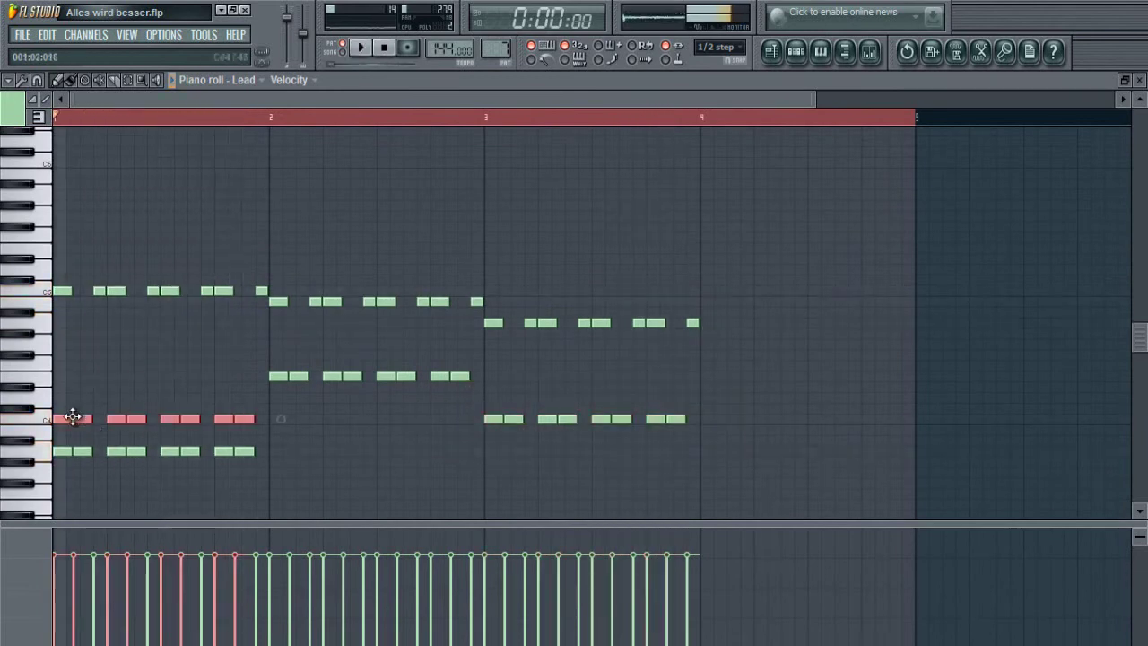
left_click_drag(737, 458, 713, 374)
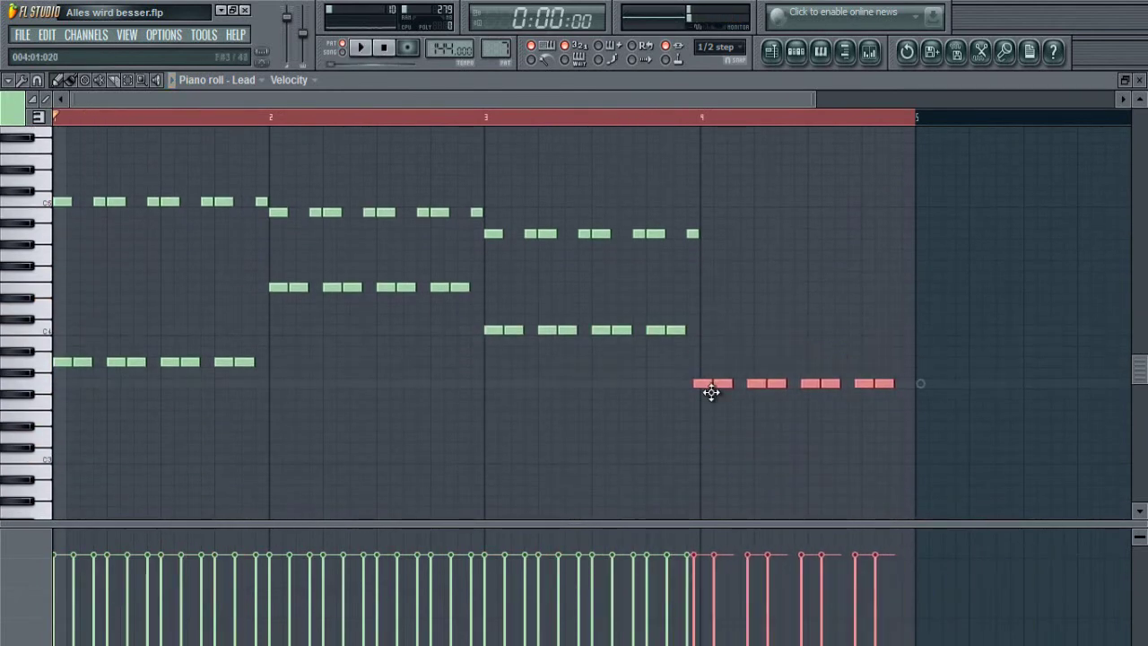
right_click(732, 288)
scroll(741, 282, "up", 3)
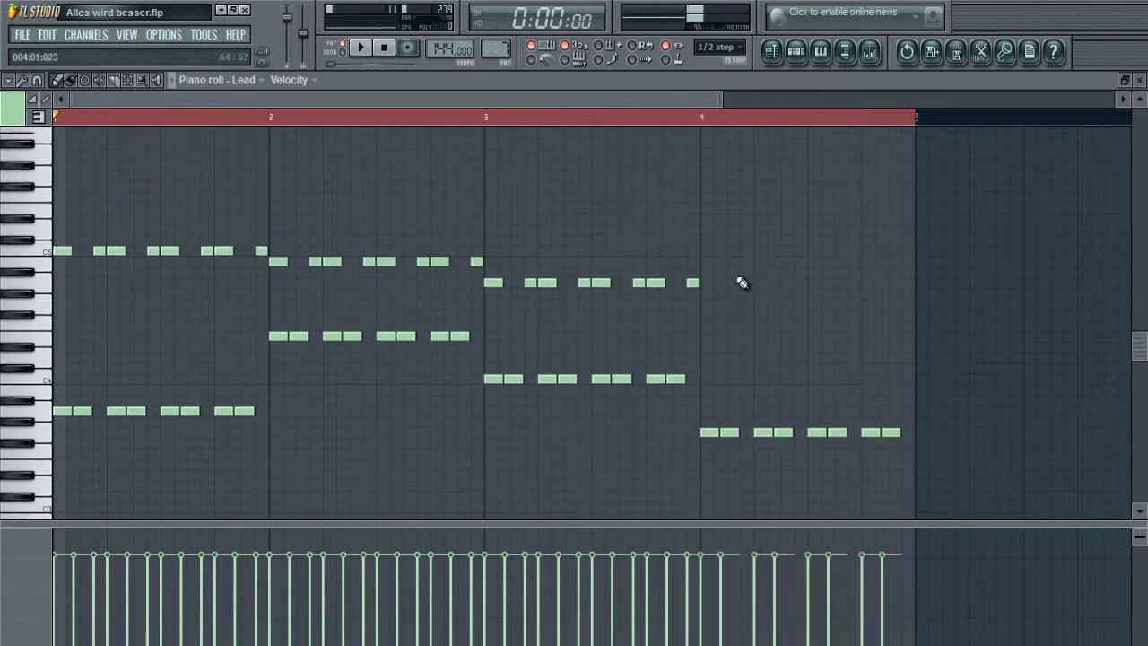
Copy bar 3's upper Lead notes into bar 4 on G4, starting at step 1, and deselect them
left_click_drag(761, 272, 484, 330)
key("ctrl+c")
key("ctrl+v")
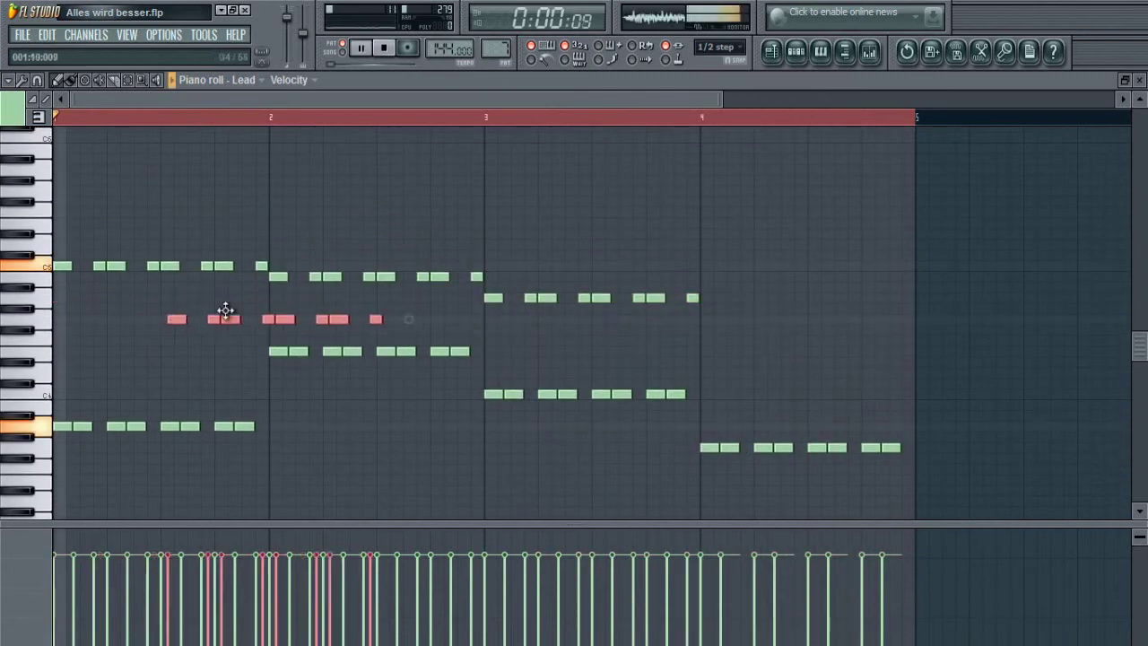
left_click_drag(225, 311, 708, 318)
left_click(720, 257)
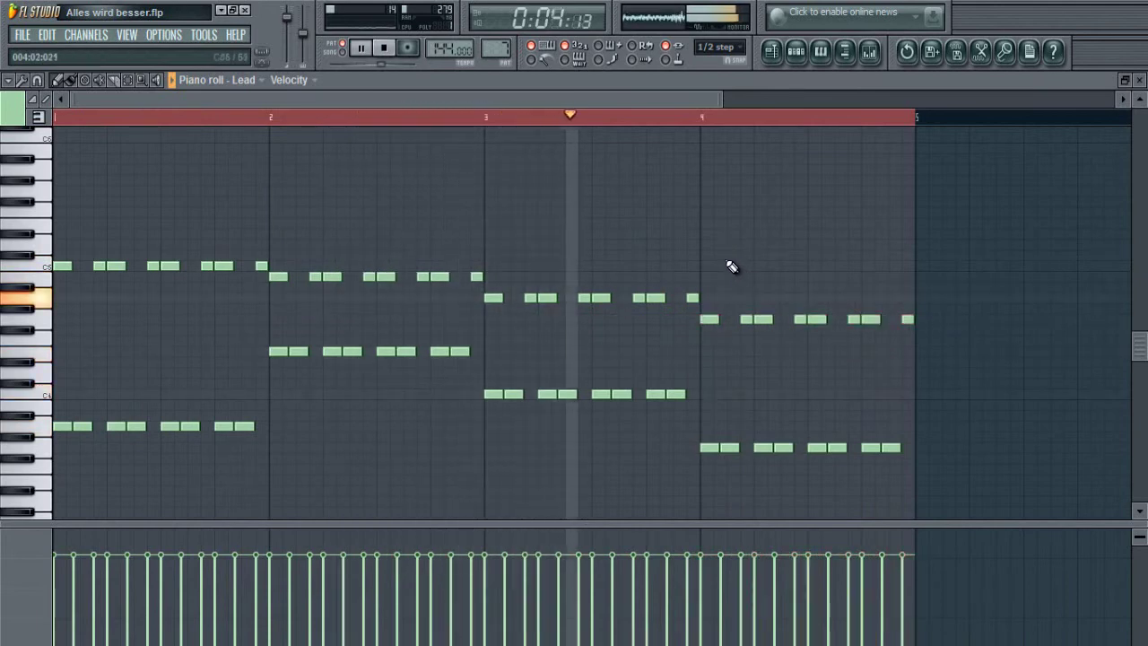
left_click(744, 234)
right_click(750, 234)
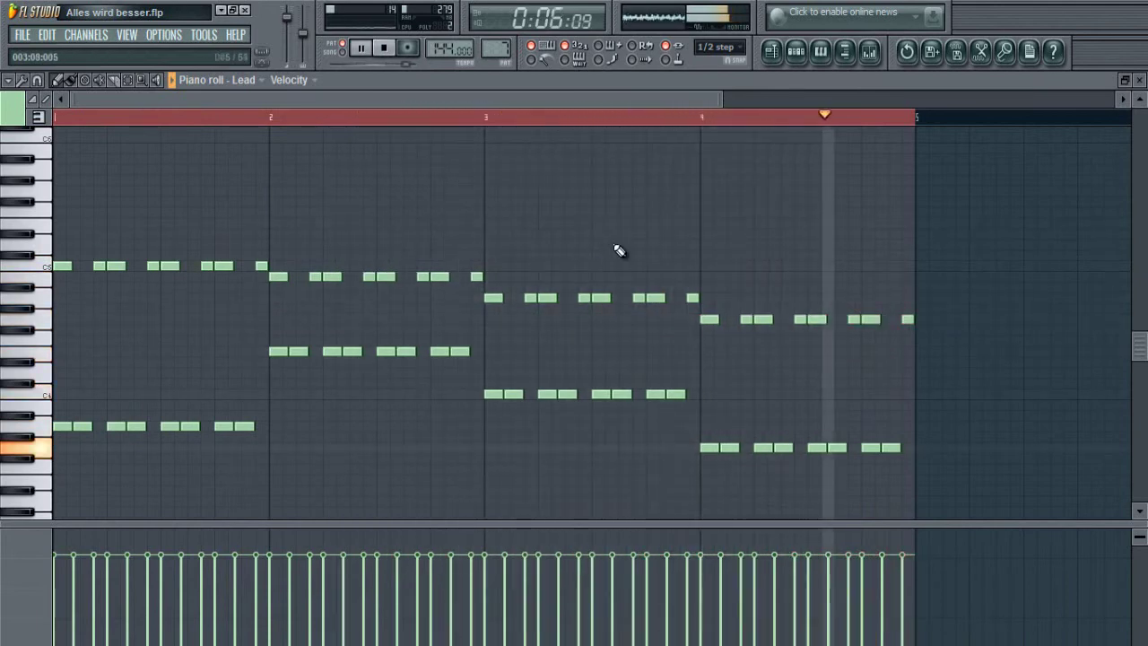
Raise bar 4's last three upper Lead notes to A4, B4 and C5 as a rising ending, then play the pattern
key("space")
key("space")
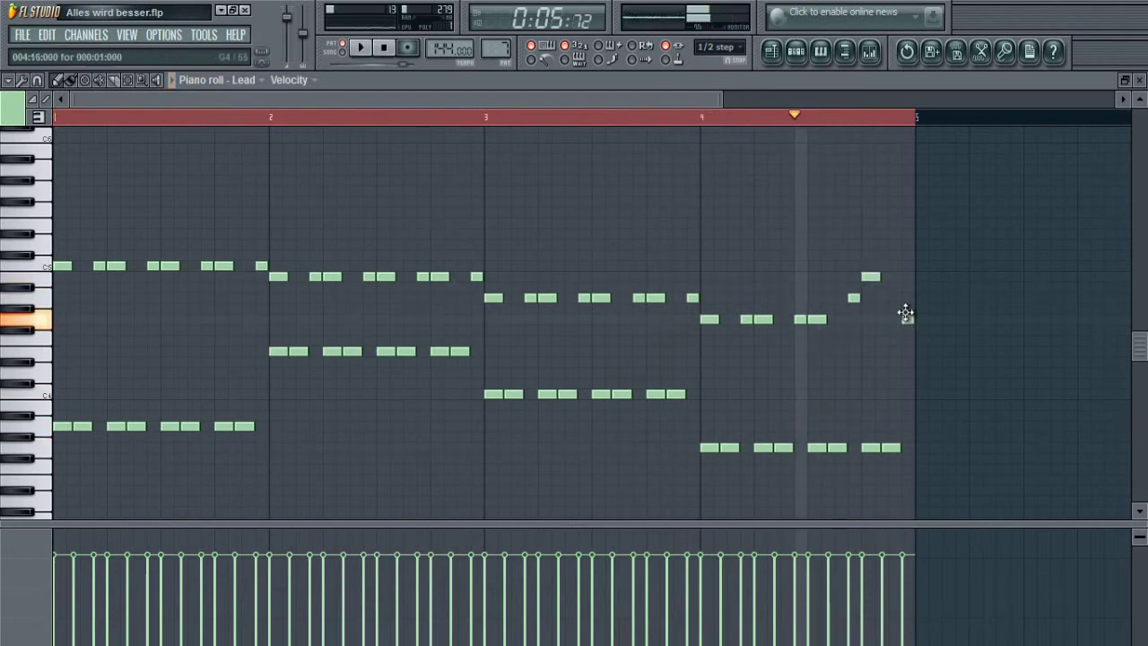
left_click(906, 265)
key("space")
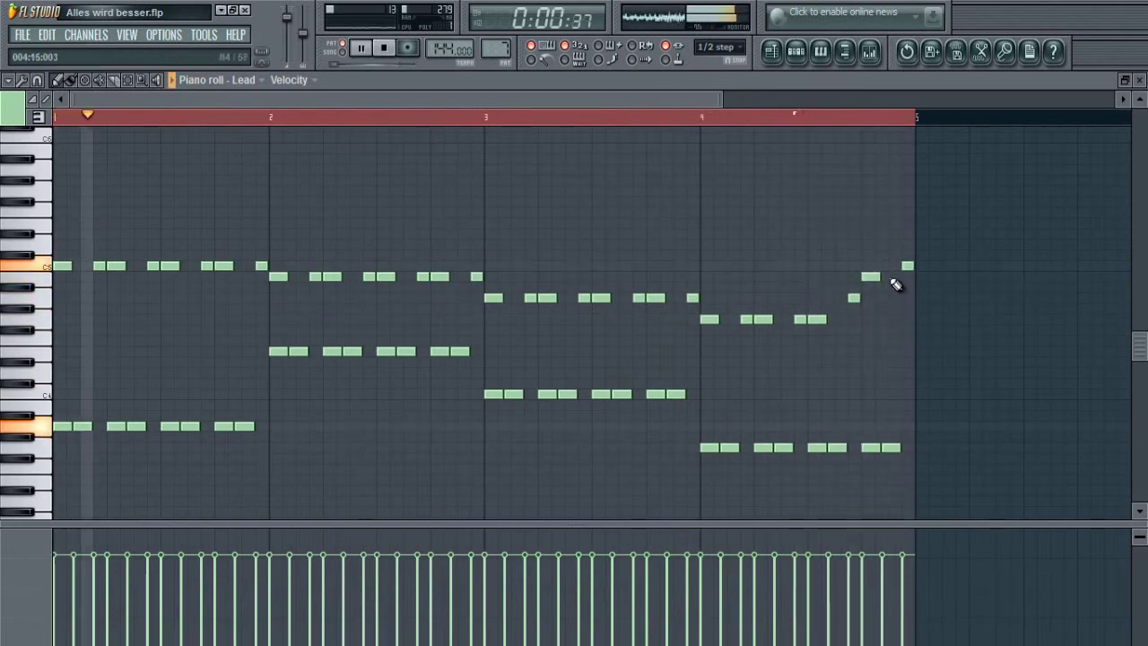
Lower bar 4's last upper Lead note to B4 and play back the pattern's ending
scroll(802, 120, "down", 2)
scroll(802, 120, "up", 3)
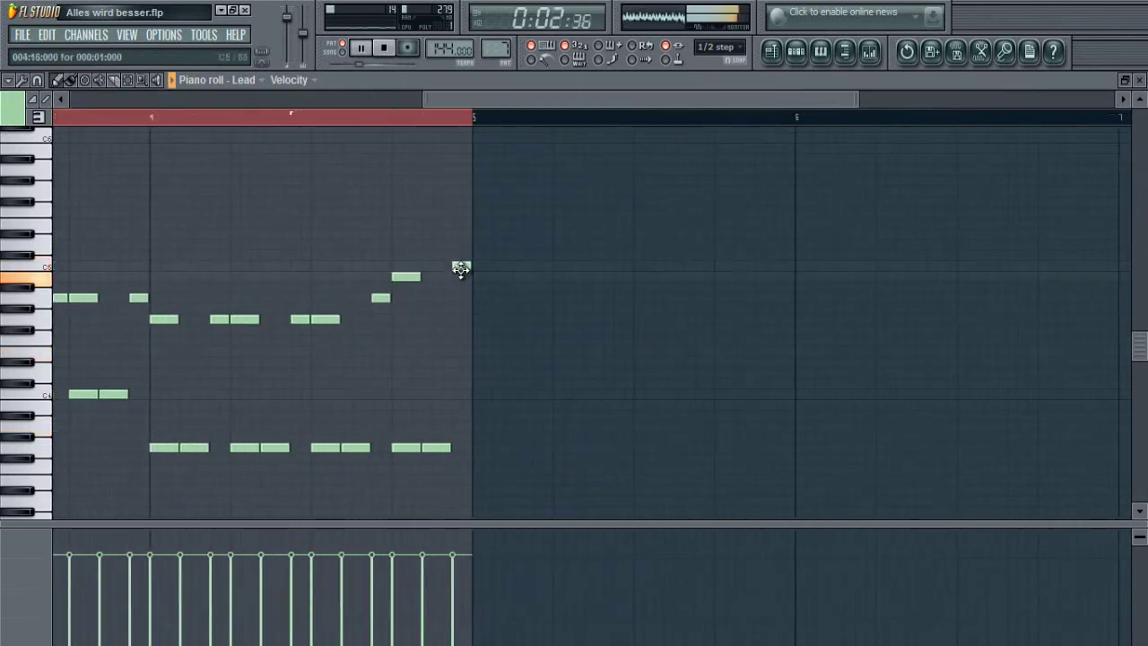
scroll(427, 131, "down", 3)
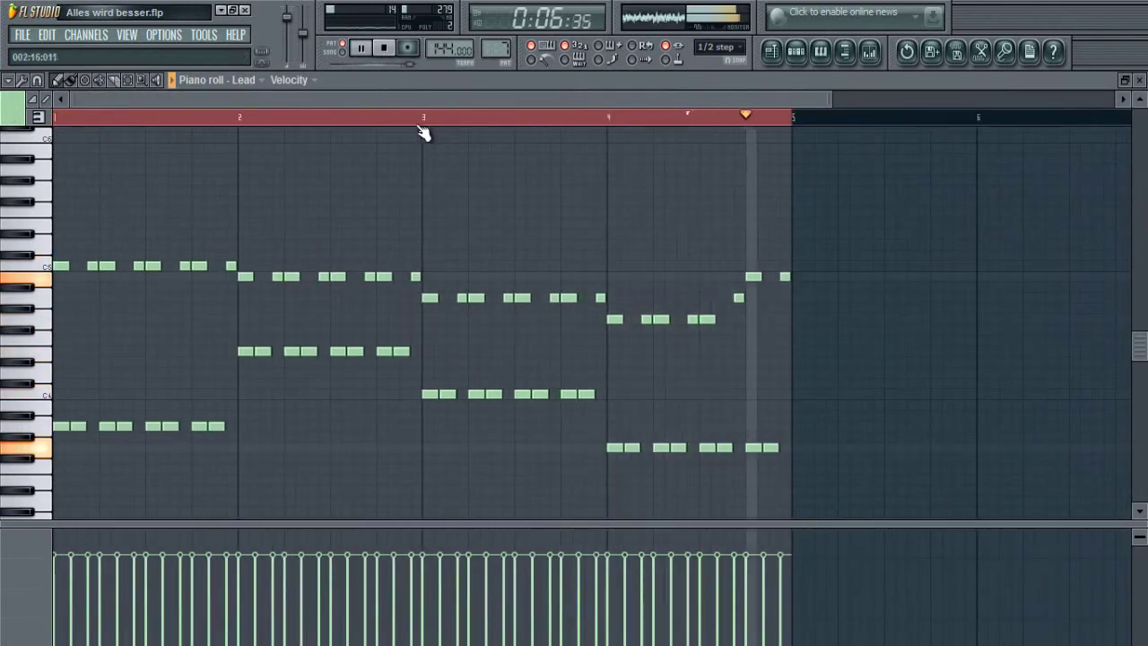
scroll(424, 132, "down", 3)
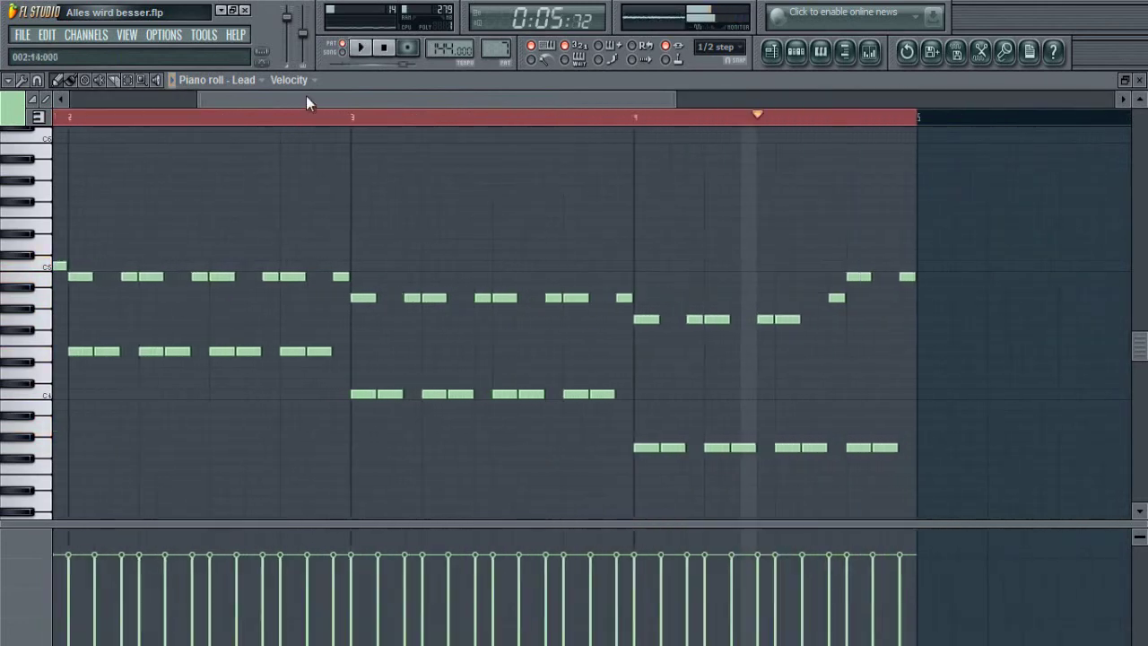
Raise bar 1's upper Lead notes at steps 5 and 13 to E5, with the pattern playing
scroll(190, 132, "up", 3)
key("space")
key("space")
scroll(78, 358, "up", 3)
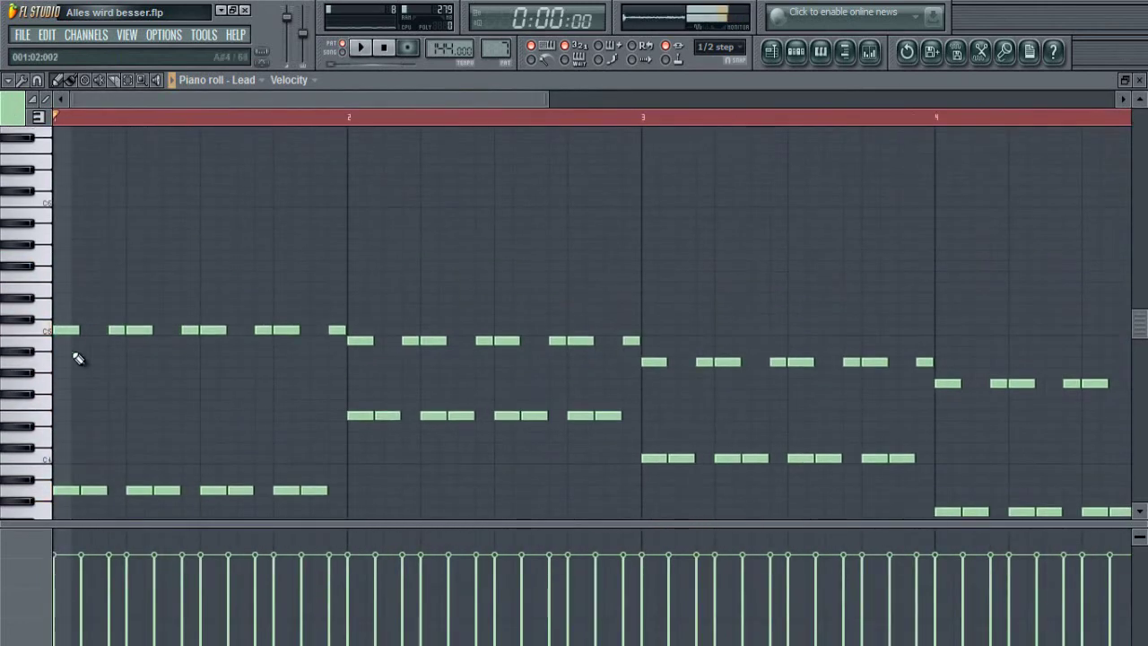
left_click_drag(130, 331, 132, 288)
key("space")
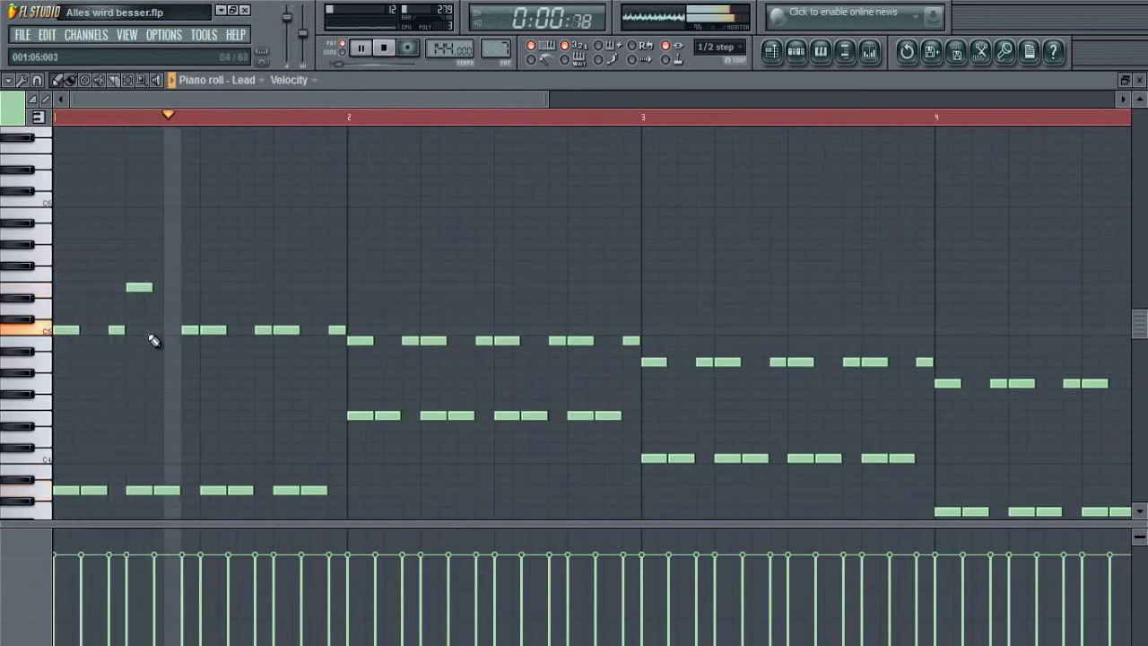
left_click_drag(281, 330, 283, 287)
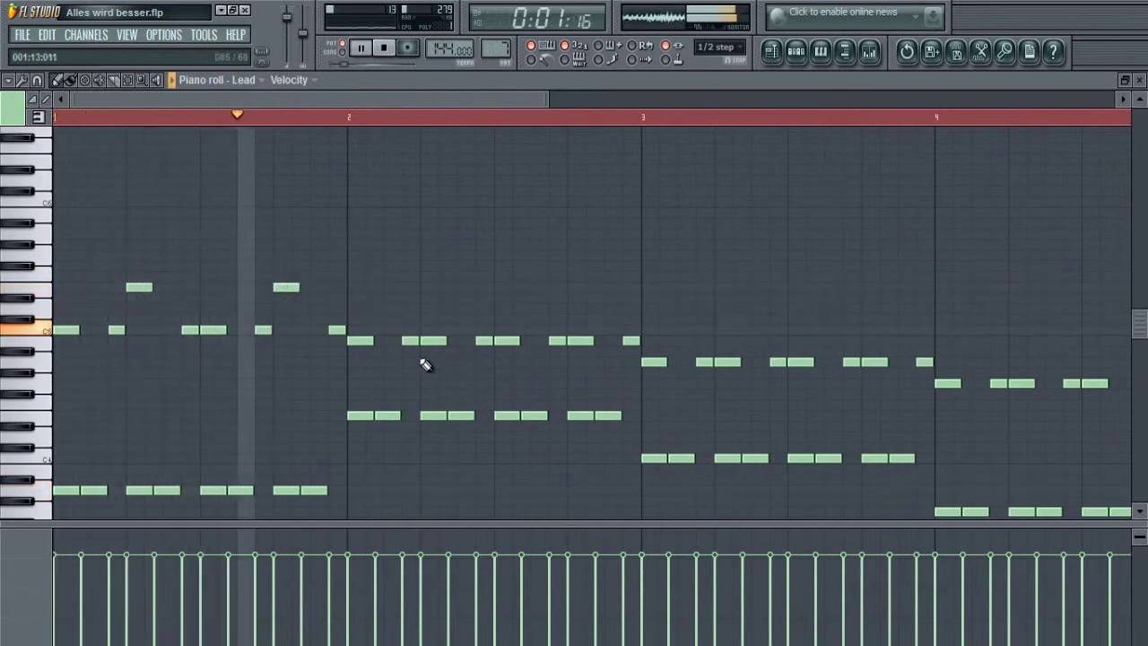
Raise the upper Lead notes at steps 5 and 13 to C5 in bar 2 and to B4 in bar 3
key("space")
left_click_drag(432, 342, 434, 329)
key("space")
left_click_drag(584, 341, 580, 328)
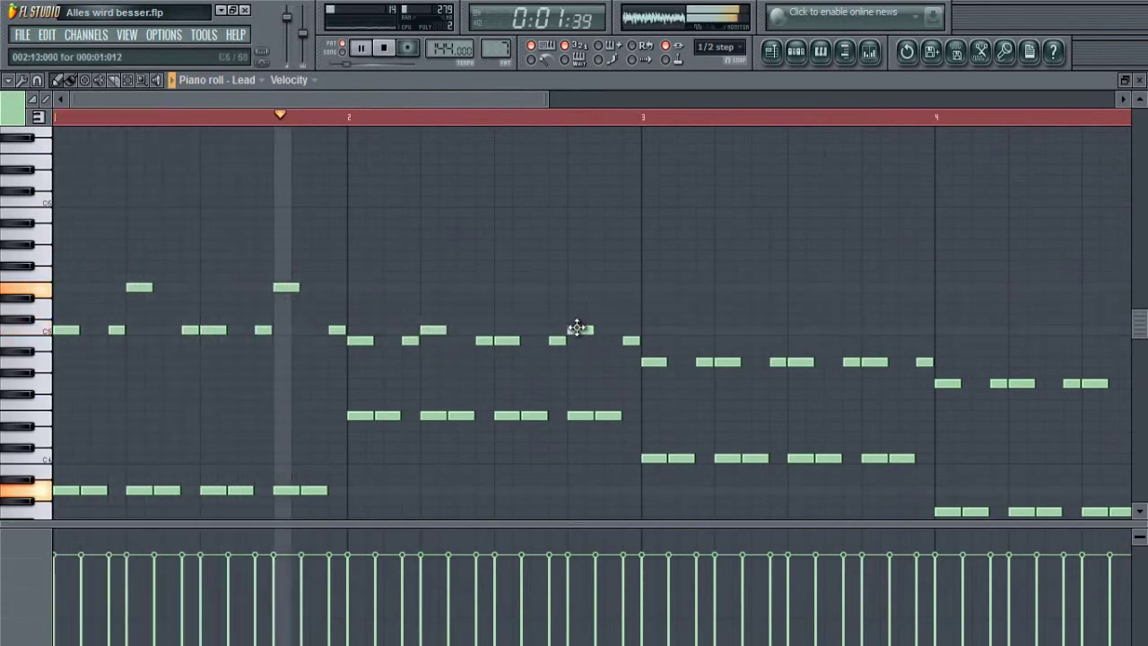
left_click_drag(739, 361, 729, 340)
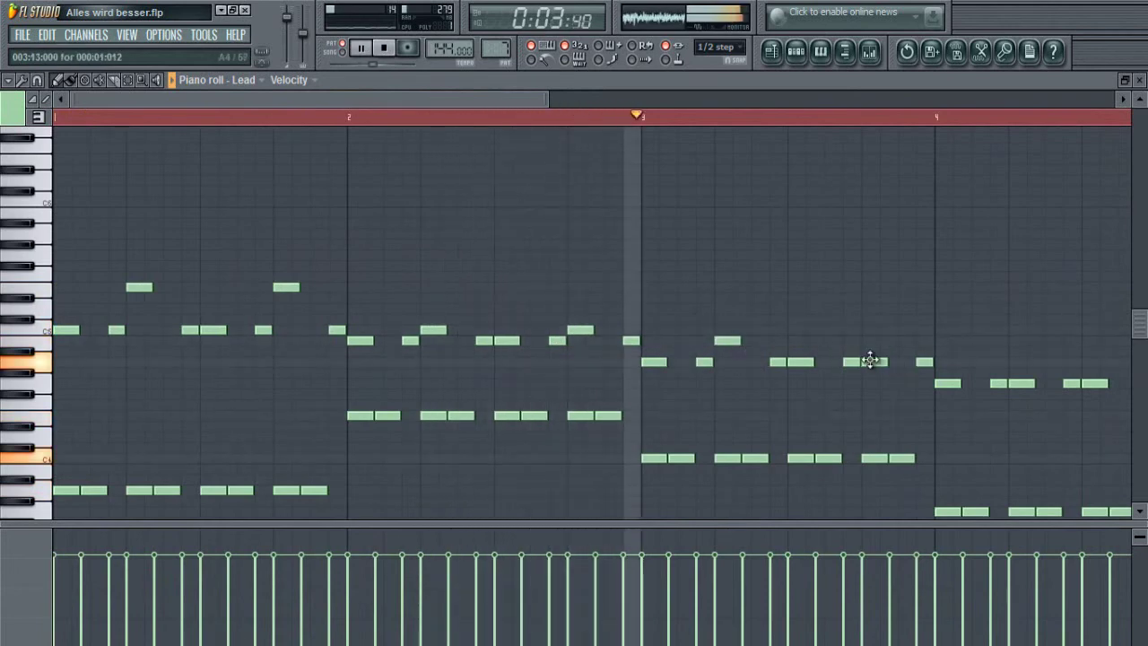
left_click_drag(871, 361, 880, 341)
Raise the upper Lead notes at steps 5 and 13 of bars 2 and 3 to E5
scroll(856, 125, "down", 1)
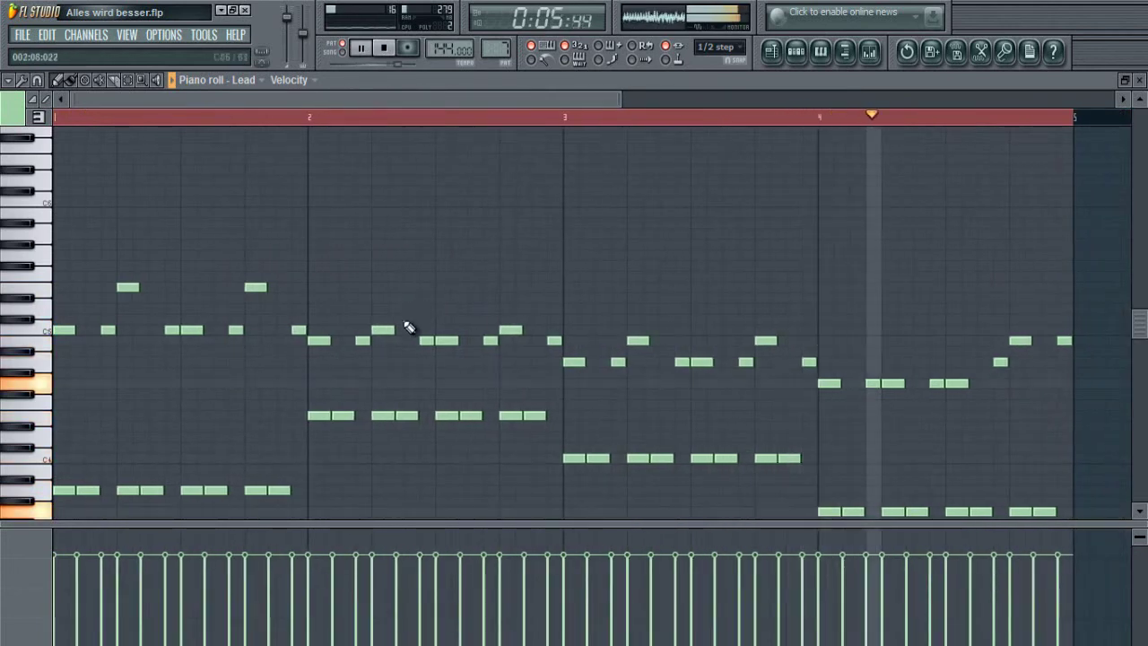
left_click_drag(381, 330, 379, 288)
left_click_drag(513, 332, 512, 288)
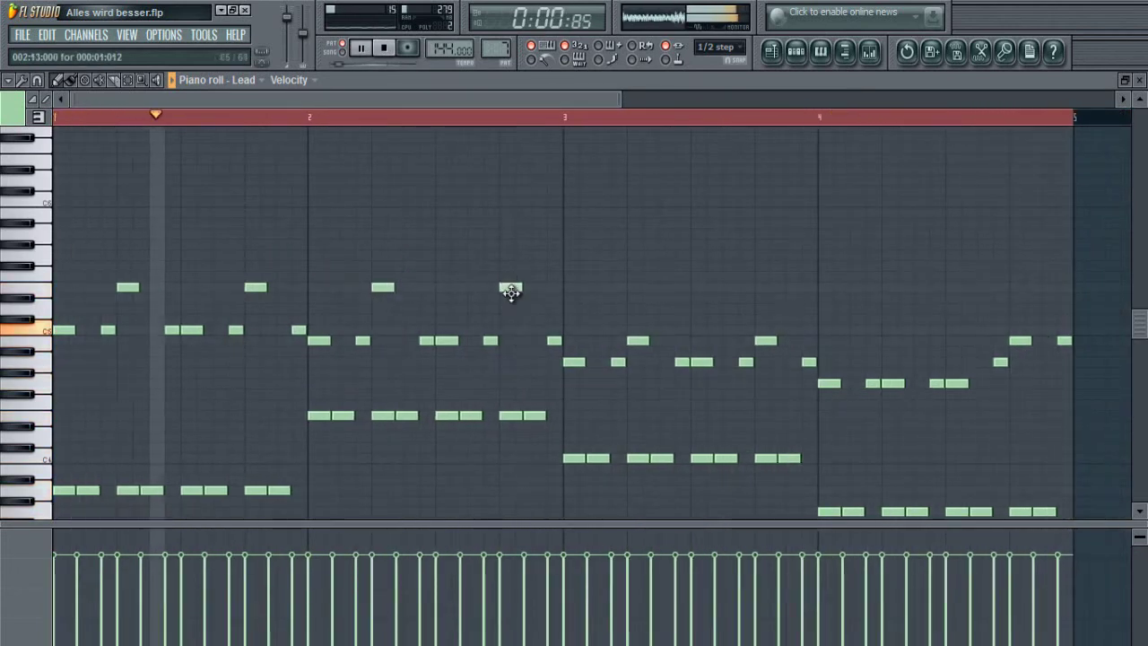
left_click_drag(638, 341, 640, 285)
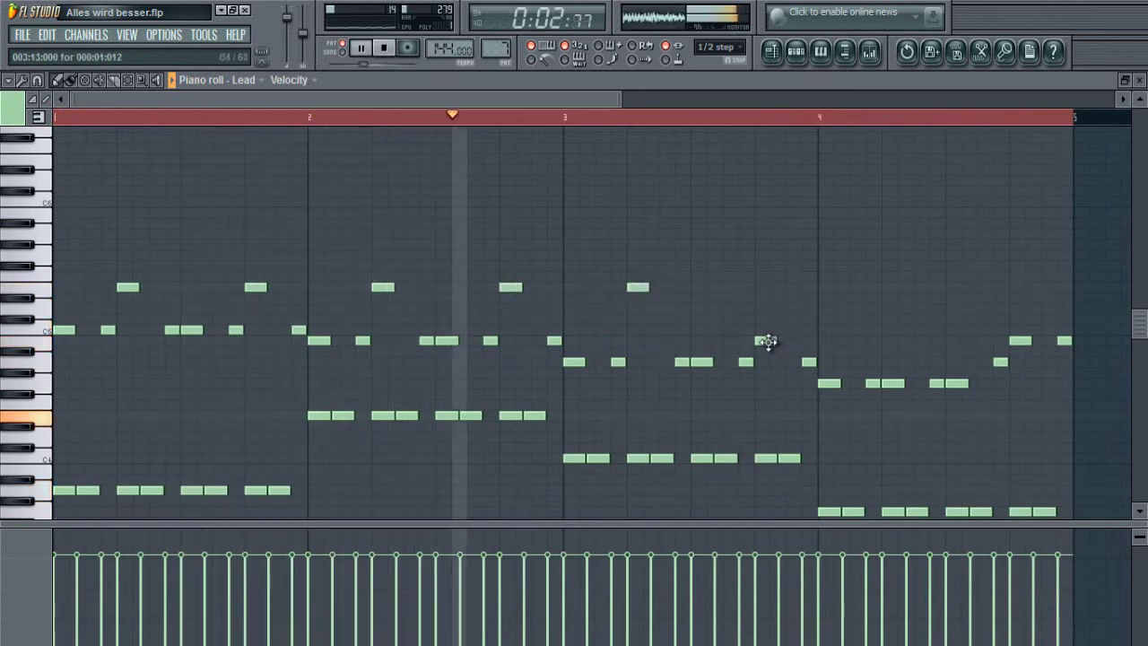
left_click_drag(763, 340, 768, 284)
Raise bar 4's upper Lead note at step 5 to B4 and its last note to D5, auditioning the bar's second half
left_click_drag(892, 383, 889, 340)
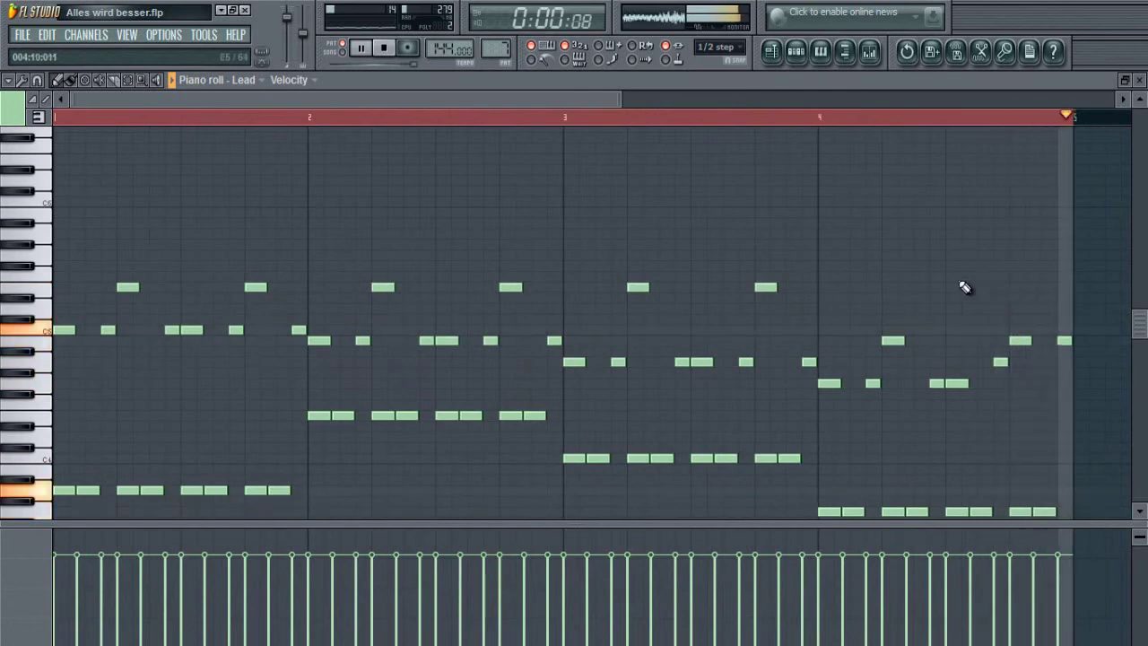
mouse_move(1062, 338)
left_mouse_down()
mouse_move(1061, 313)
mouse_move(1061, 331)
left_mouse_up()
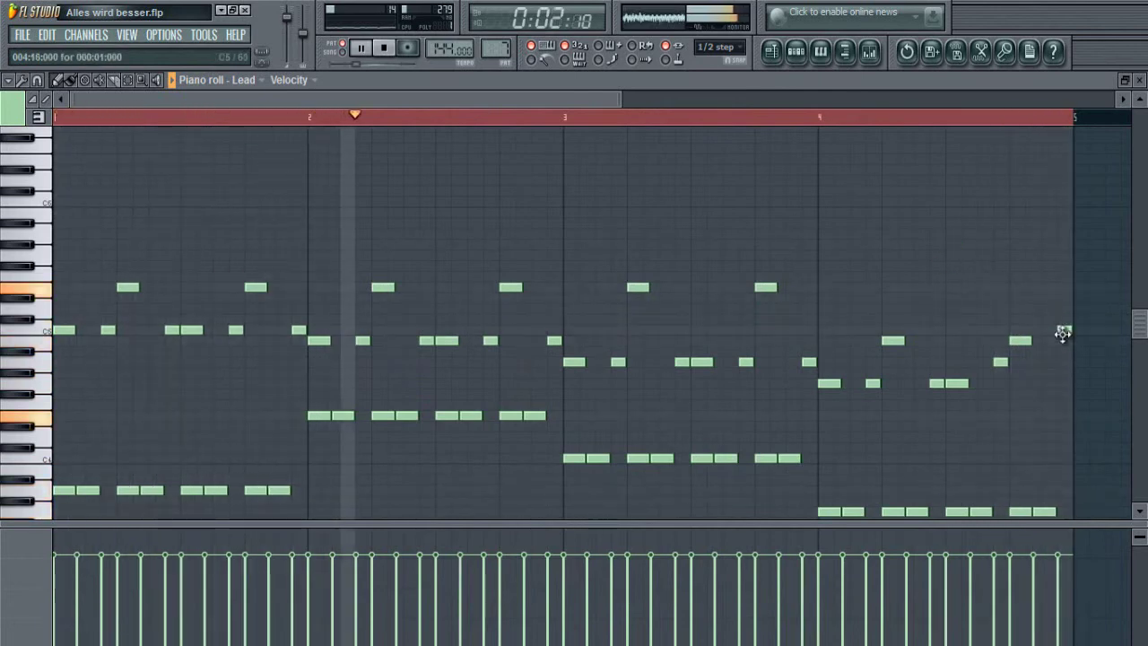
left_click(999, 123)
left_click(987, 123)
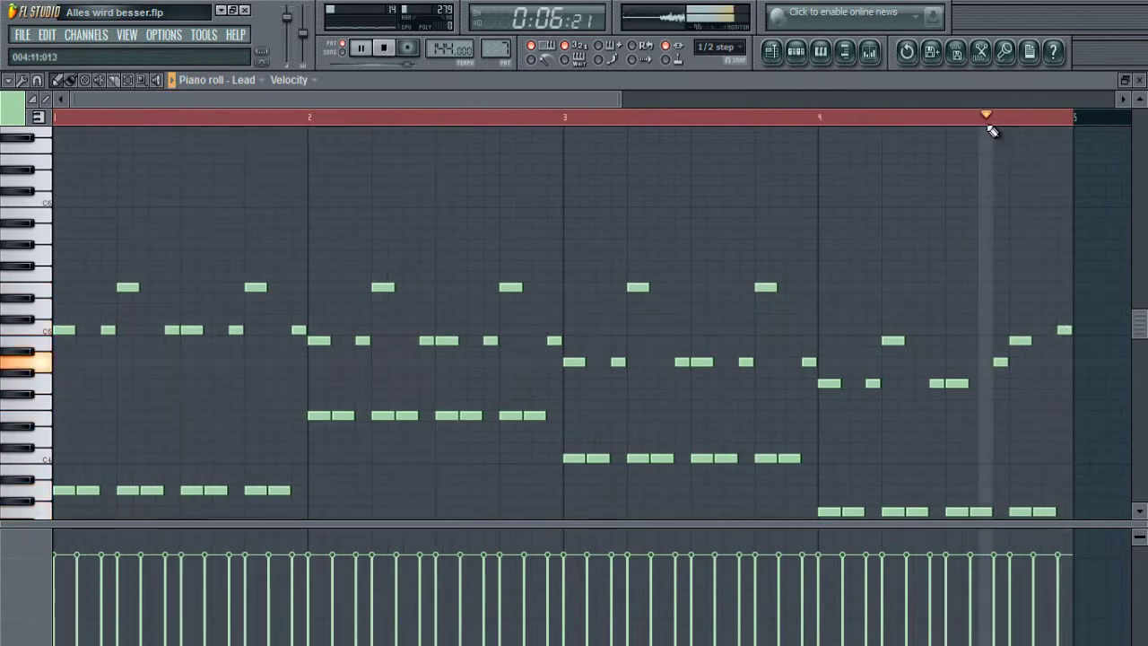
left_click_drag(1065, 332, 1064, 307)
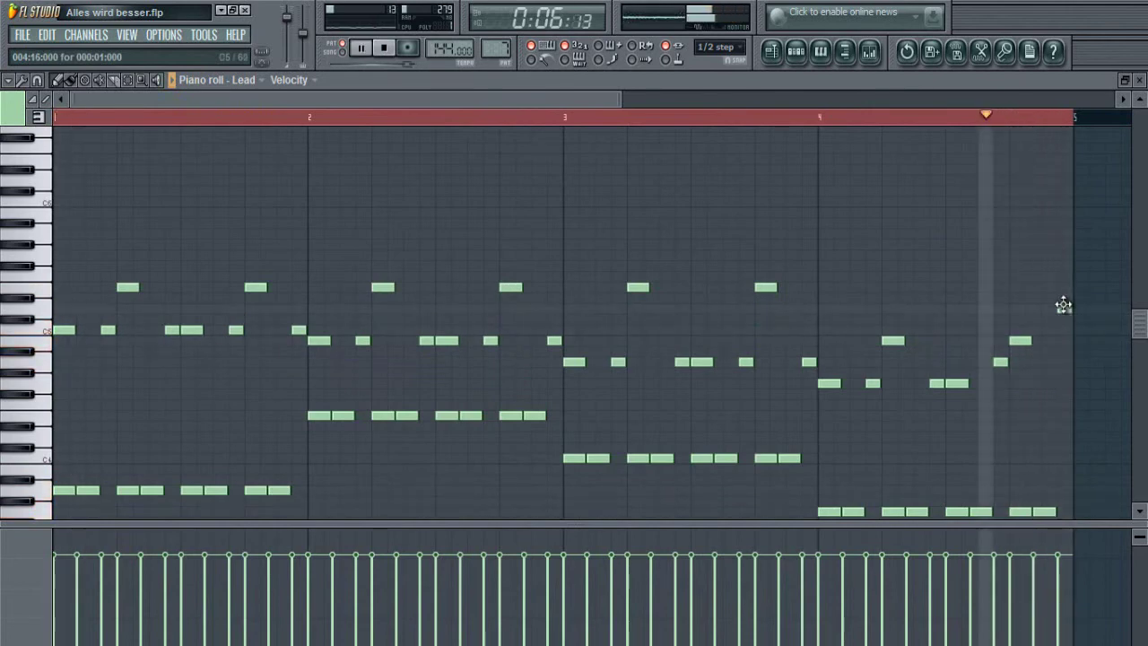
scroll(874, 120, "down", 2)
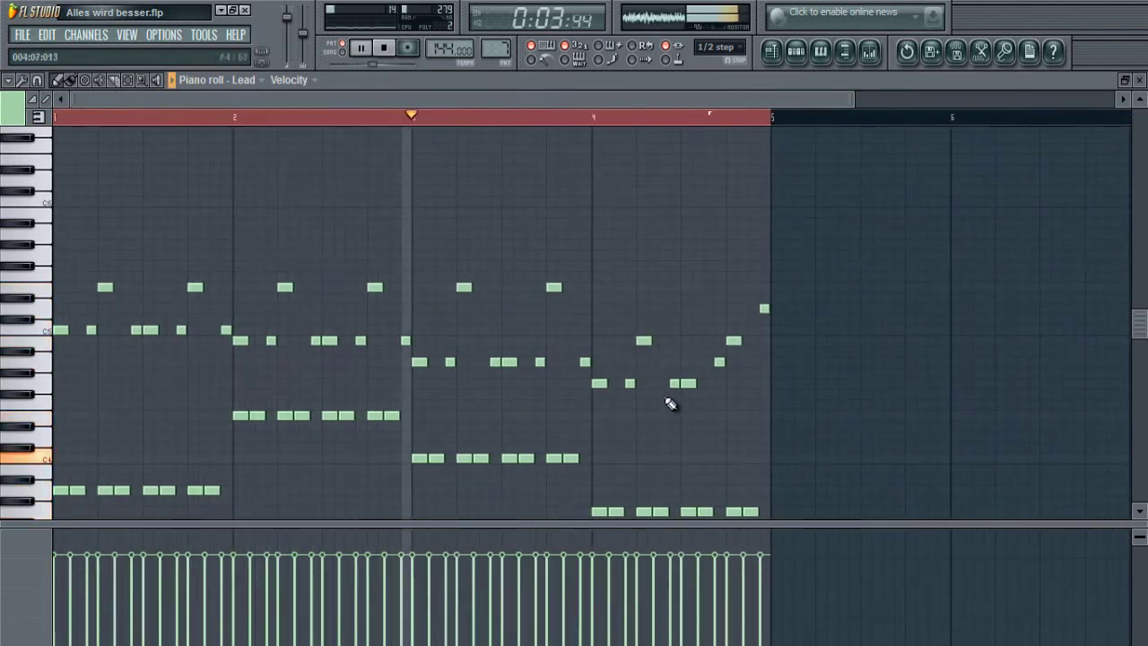
scroll(628, 332, "down", 3)
left_click(394, 169)
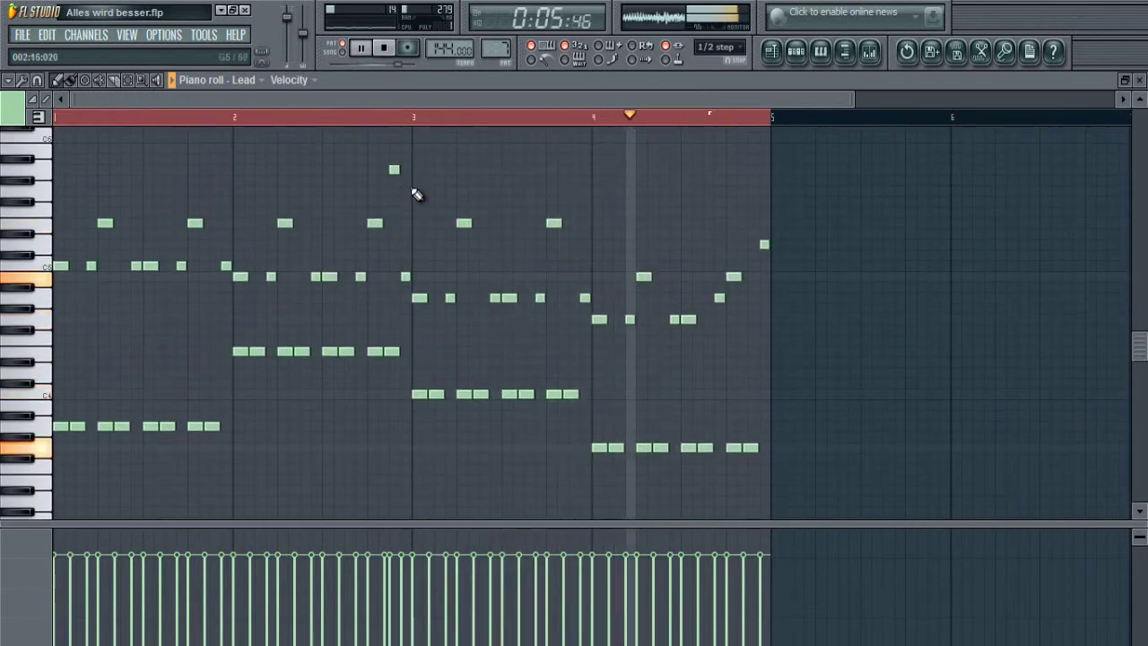
right_click(395, 172)
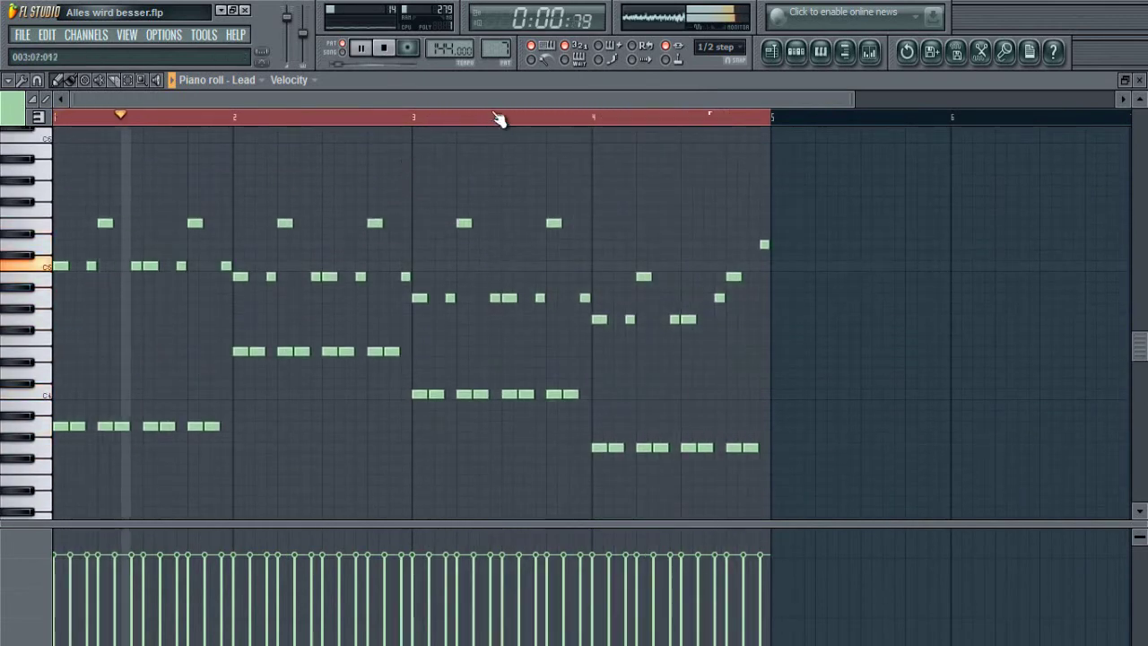
Fill pattern 7's Kick on every fourth step, repeat the step sequence across the pattern, and stop playback
scroll(499, 119, "down", 3)
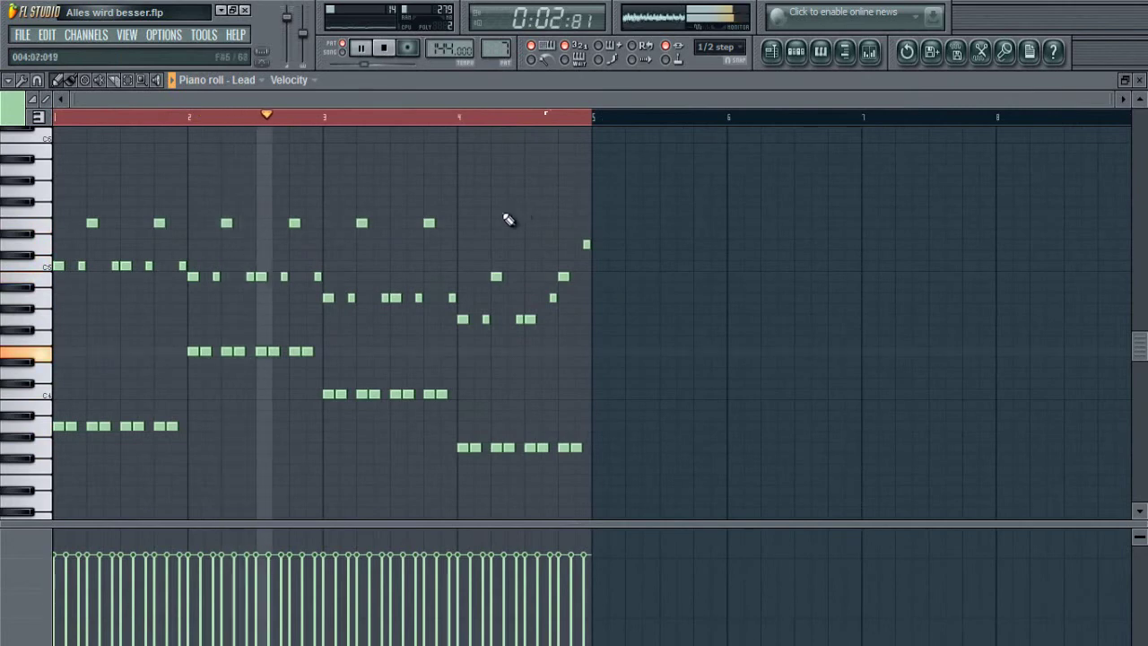
left_click(796, 52)
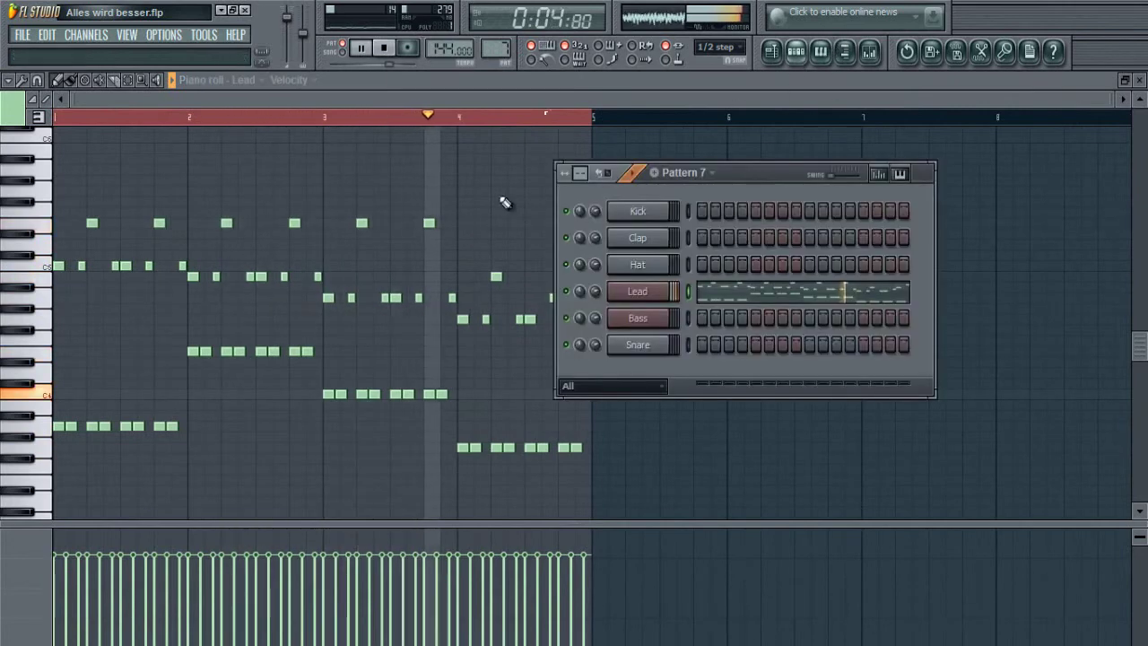
right_click(633, 207)
left_click(698, 354)
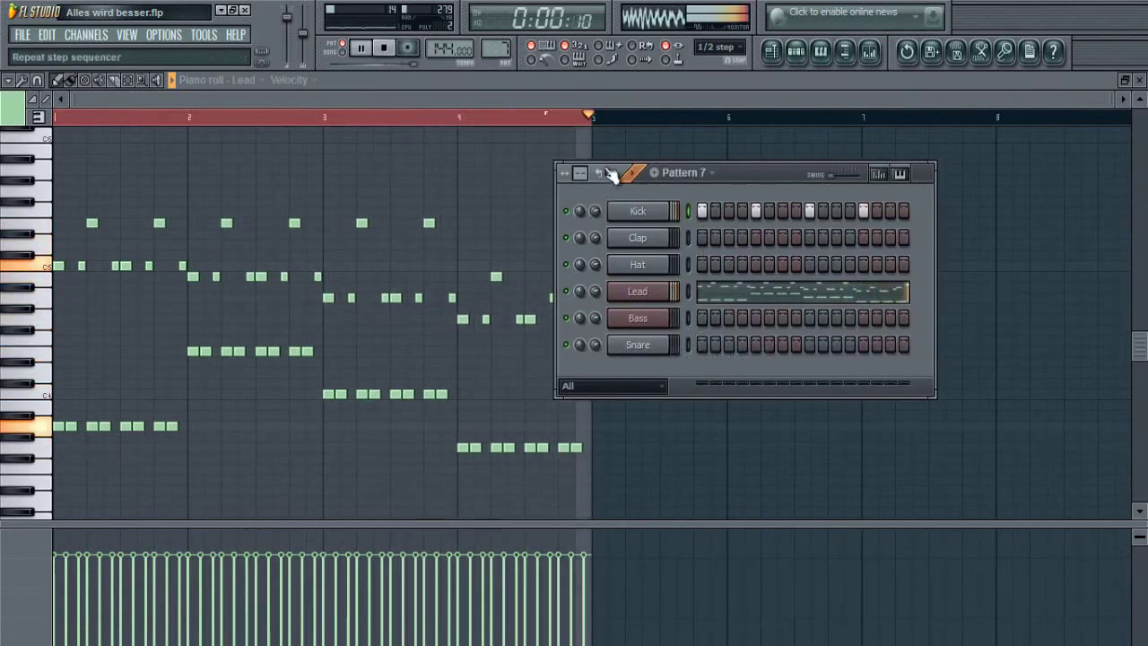
key("space")
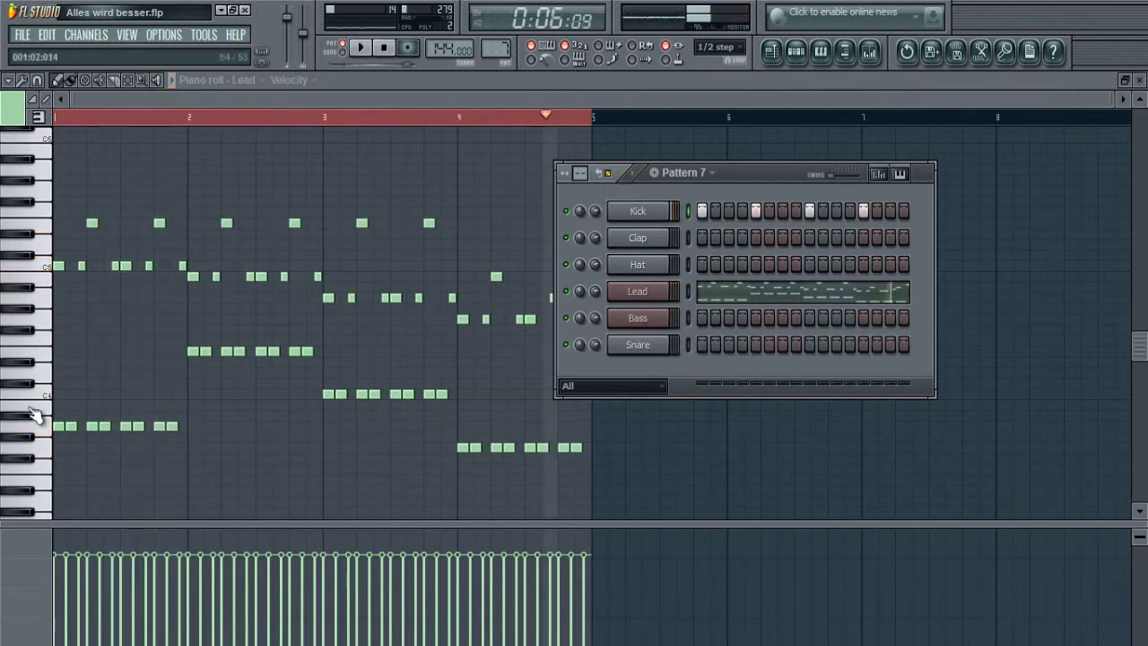
Transpose all Lead notes up one octave and deselect them
key("F6")
key("ctrl+a")
left_click_drag(61, 422, 61, 293)
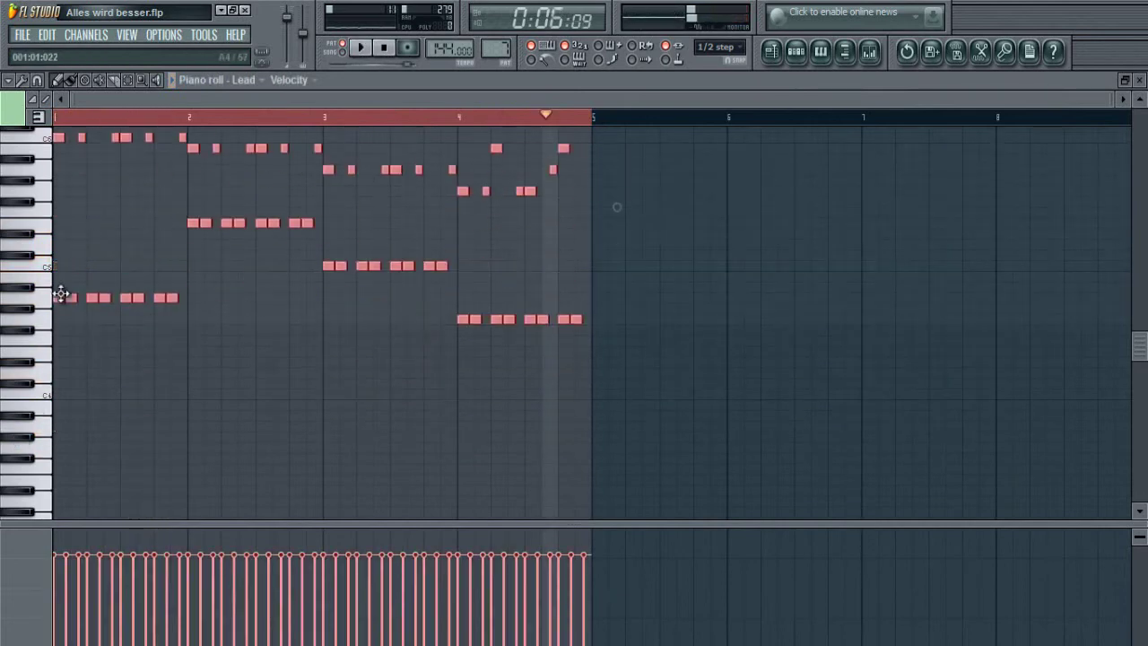
key("ctrl+d")
scroll(296, 331, "up", 3)
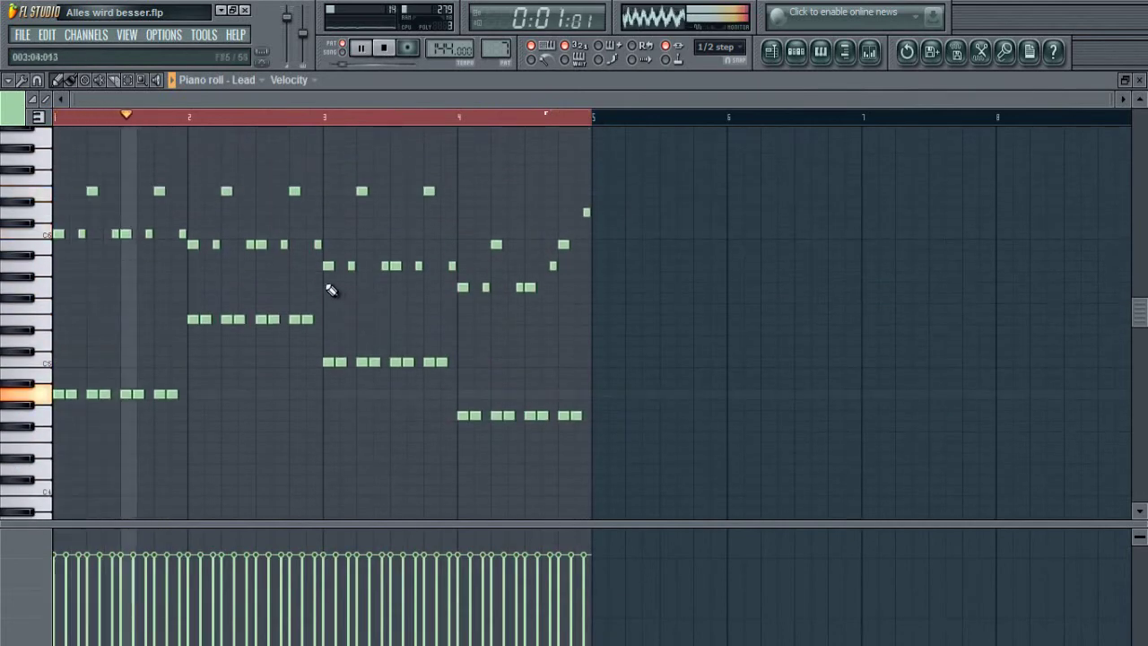
Copy the first lower Lead note of each bar into the Bass channel, placing the copies on step 3 of each bar
scroll(208, 319, "down", 1)
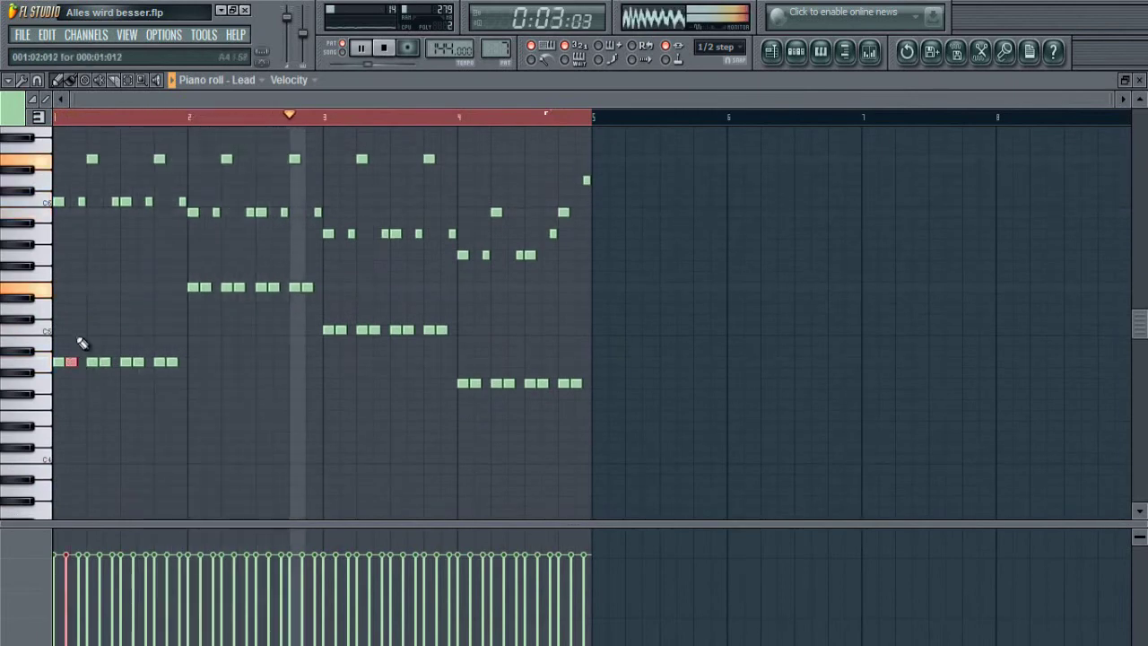
left_click(59, 361, "ctrl")
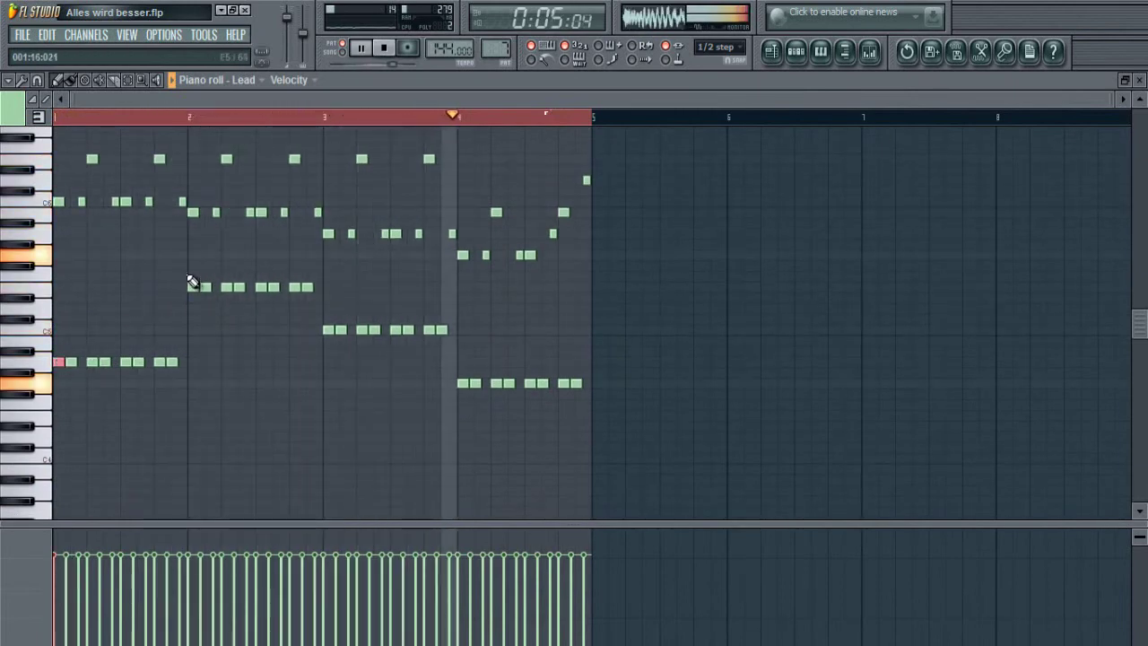
left_click(192, 286, "ctrl+shift")
left_click(328, 329, "ctrl+shift")
left_click(463, 383, "ctrl+shift")
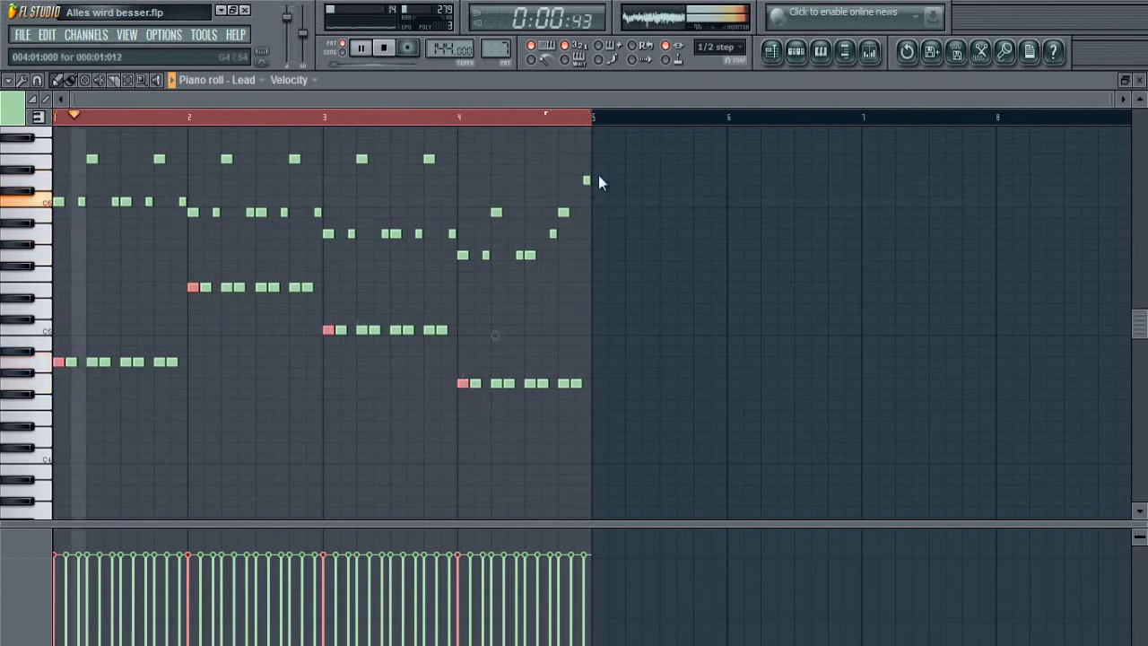
key("space")
left_click(248, 80)
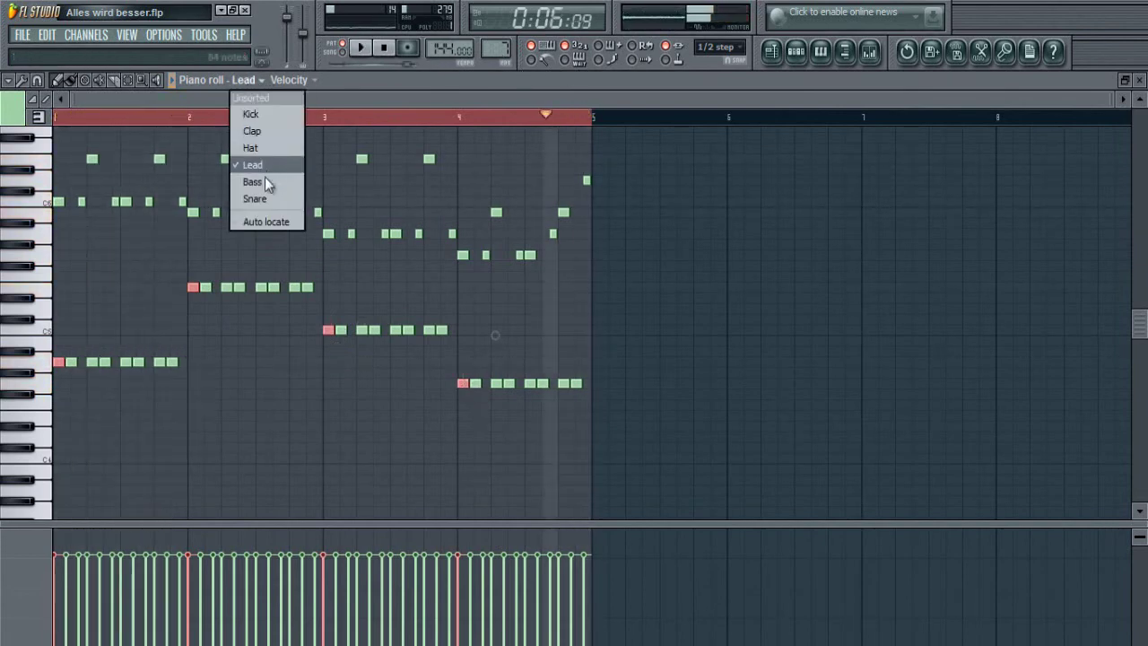
left_click(252, 182)
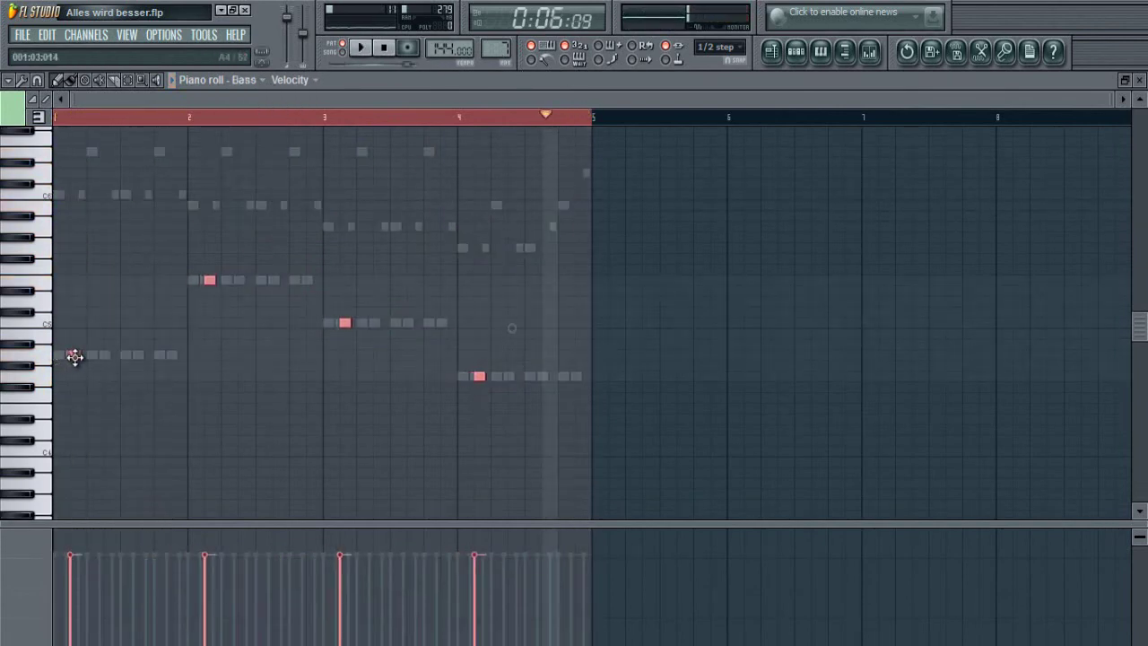
Set the snap to Line, repeat the Bass notes on steps 7, 11 and 15 of every bar, and play the pattern with nothing selected
scroll(95, 116, "up", 3)
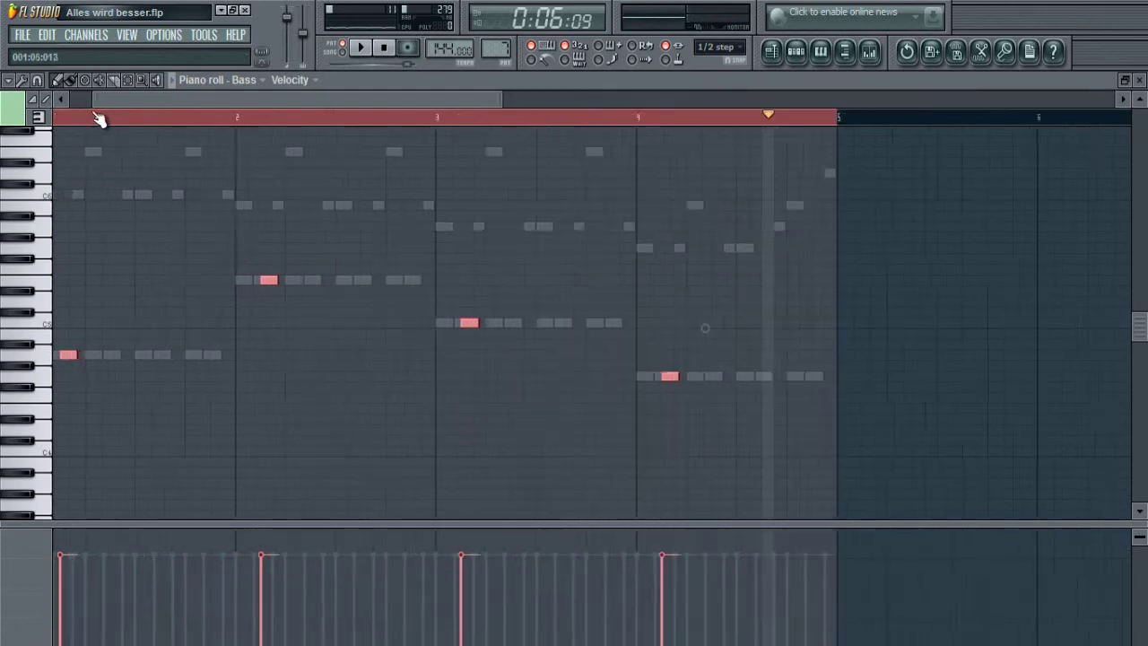
left_click(720, 48)
scroll(218, 278, "down", 3)
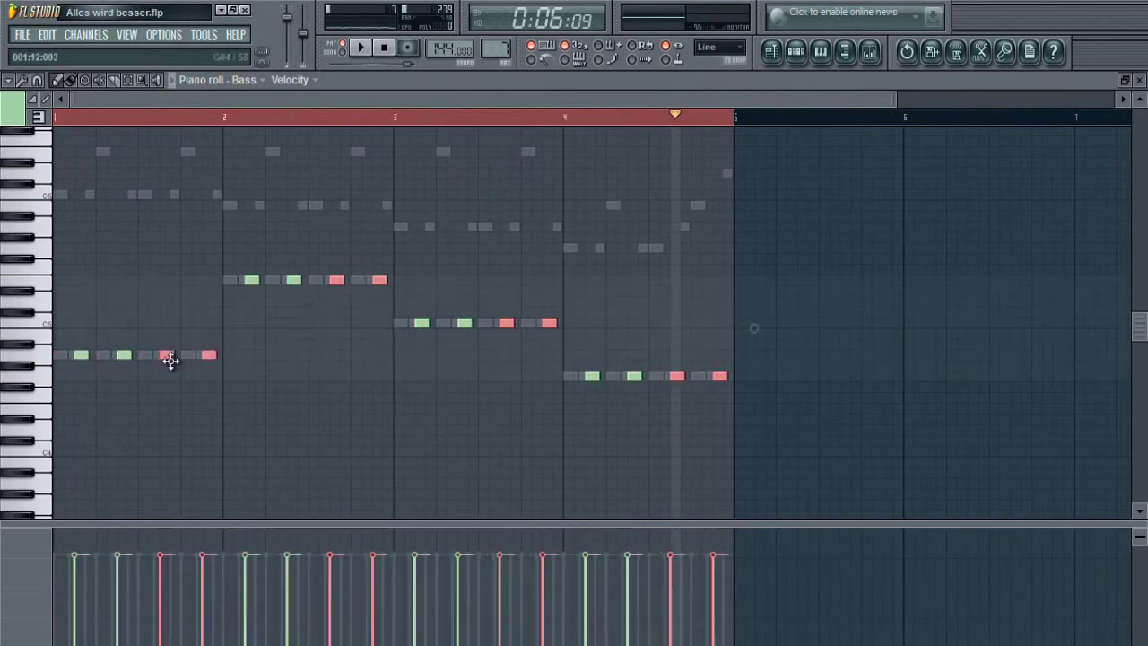
key("space")
key("ctrl+d")
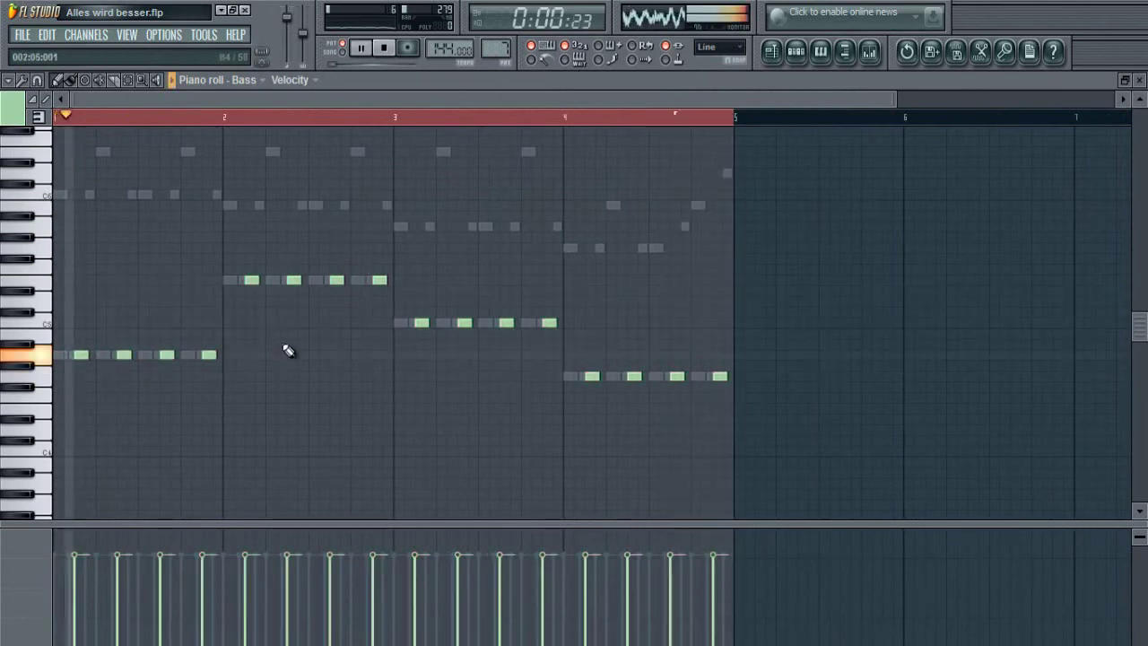
Return to the Lead channel's notes and lower the Lead channel volume to about 71%
right_click(403, 332)
scroll(579, 272, "up", 2)
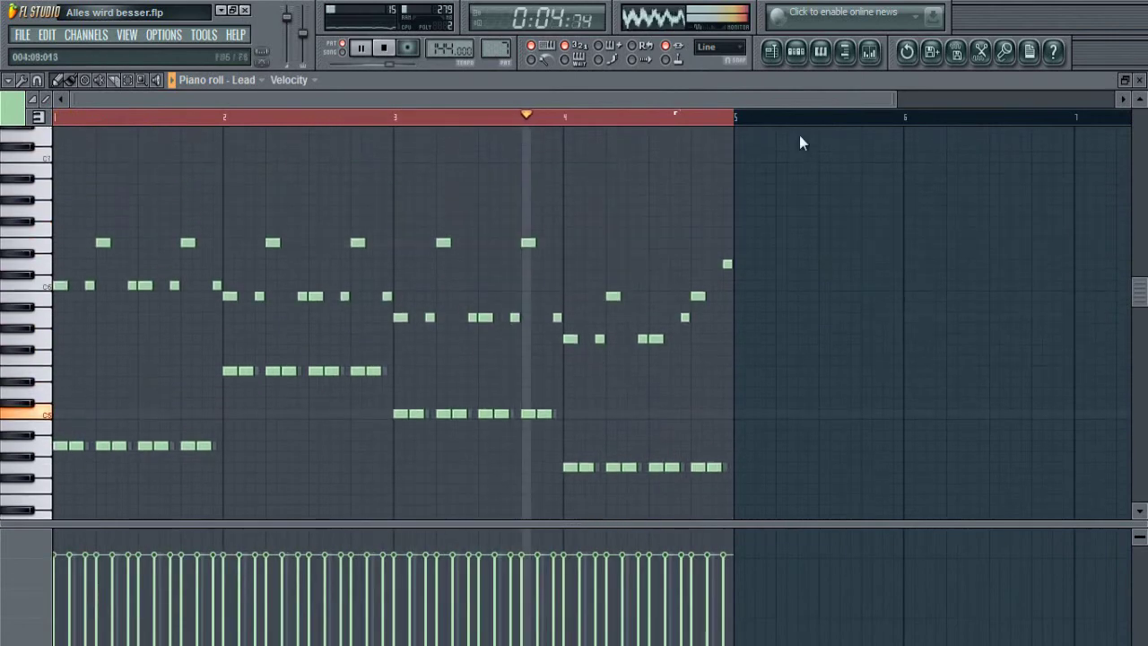
left_click(795, 52)
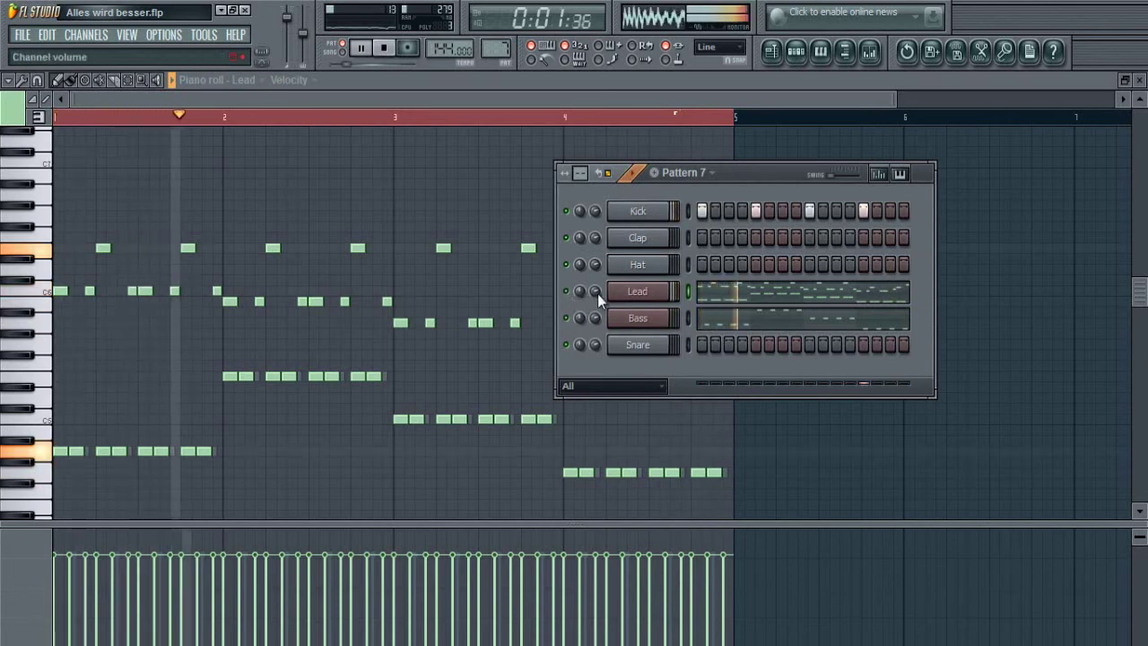
mouse_move(597, 293)
left_mouse_down()
mouse_move(593, 336)
mouse_move(594, 305)
left_mouse_up()
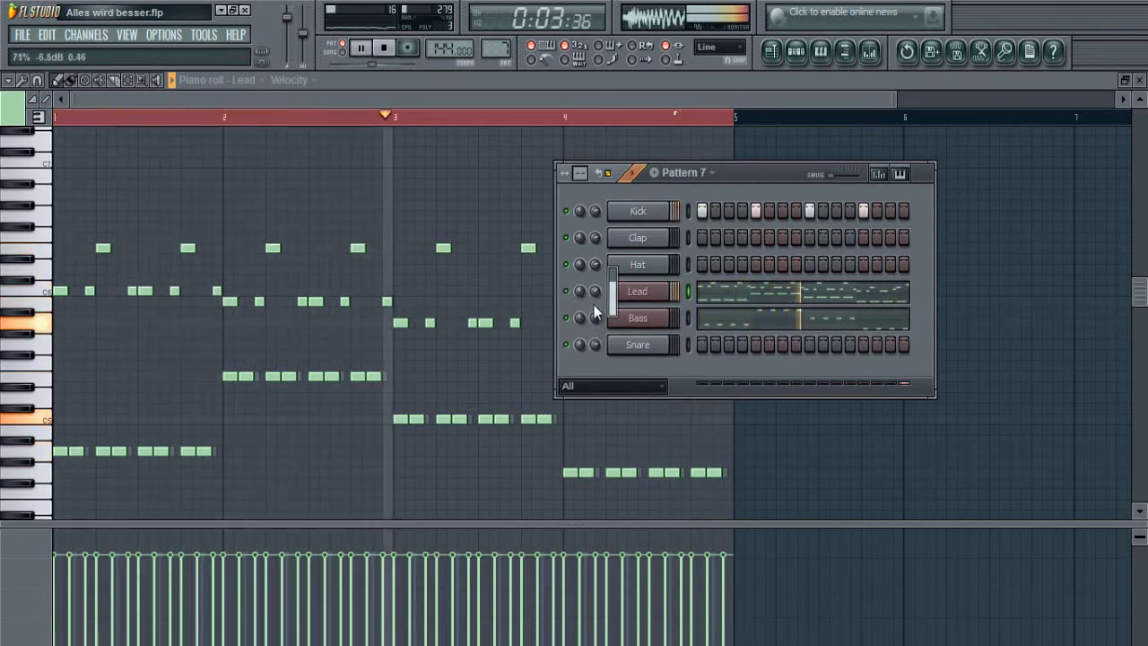
Open the EQUO equalizer on the Lead mixer track, examine its curve, and return to the Lead notes
left_click(869, 51)
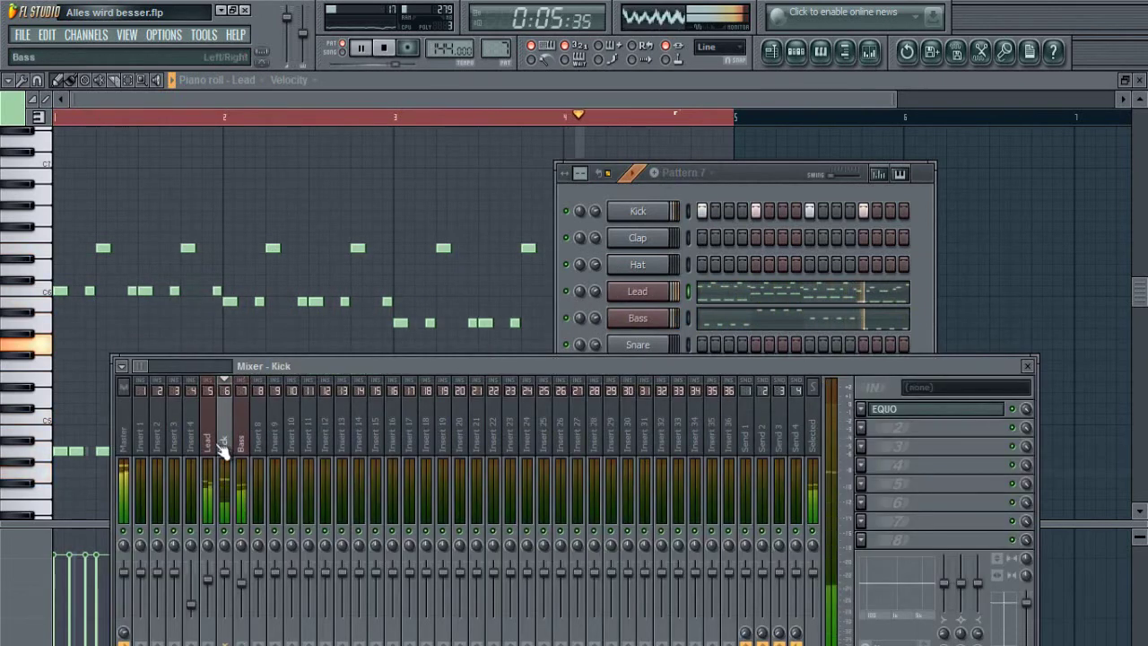
left_click(931, 414)
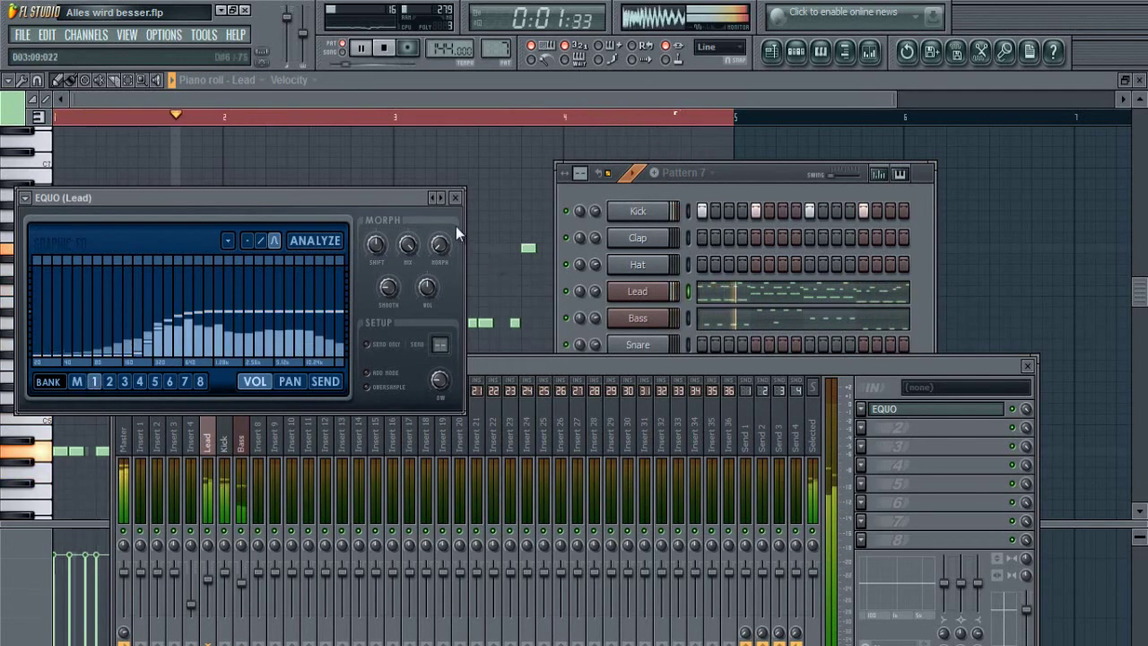
left_click(455, 197)
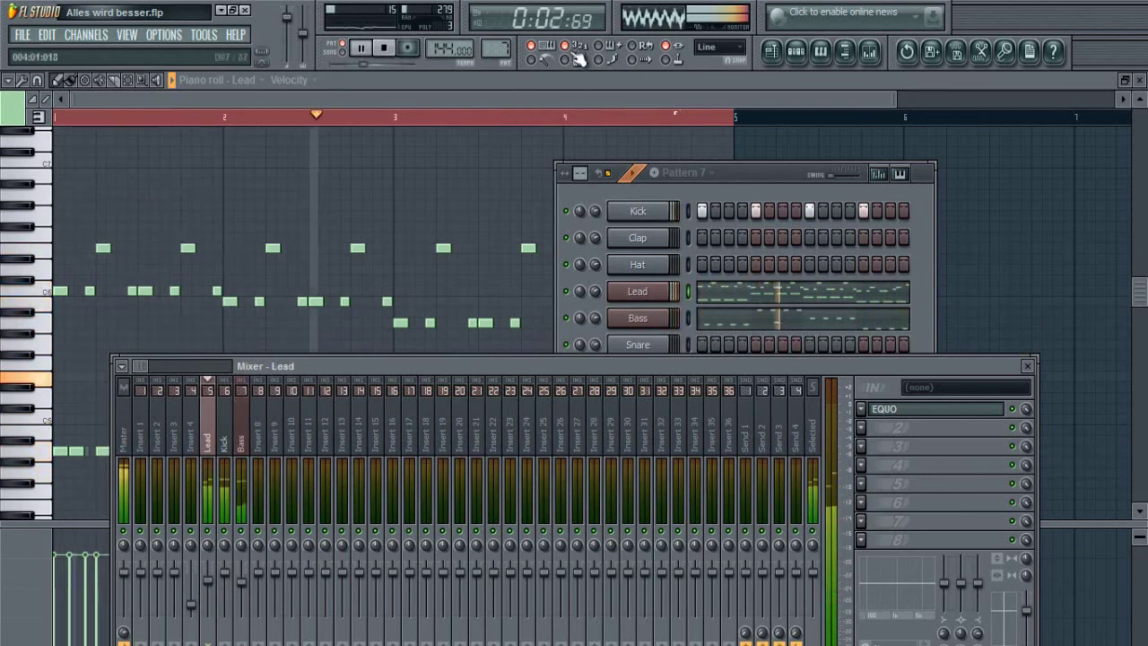
left_click(506, 103)
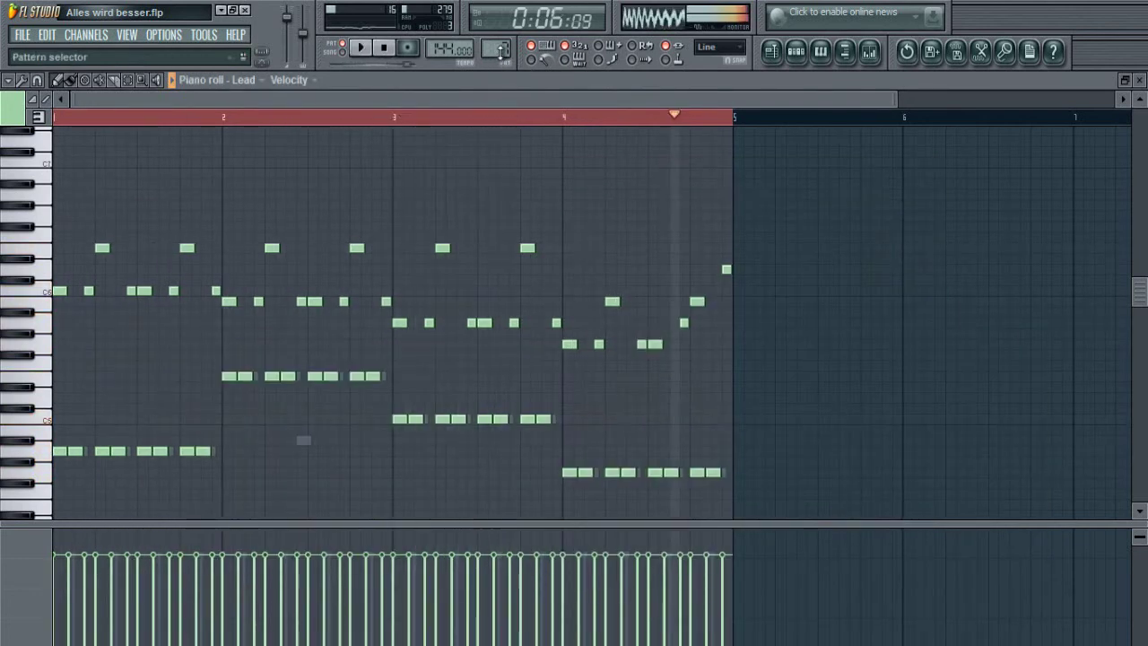
Switch to empty pattern 8 and place six offbeat Bass notes from step 3 of bar 1: three D5, one E5 and two C5
left_click_drag(500, 49, 504, 46)
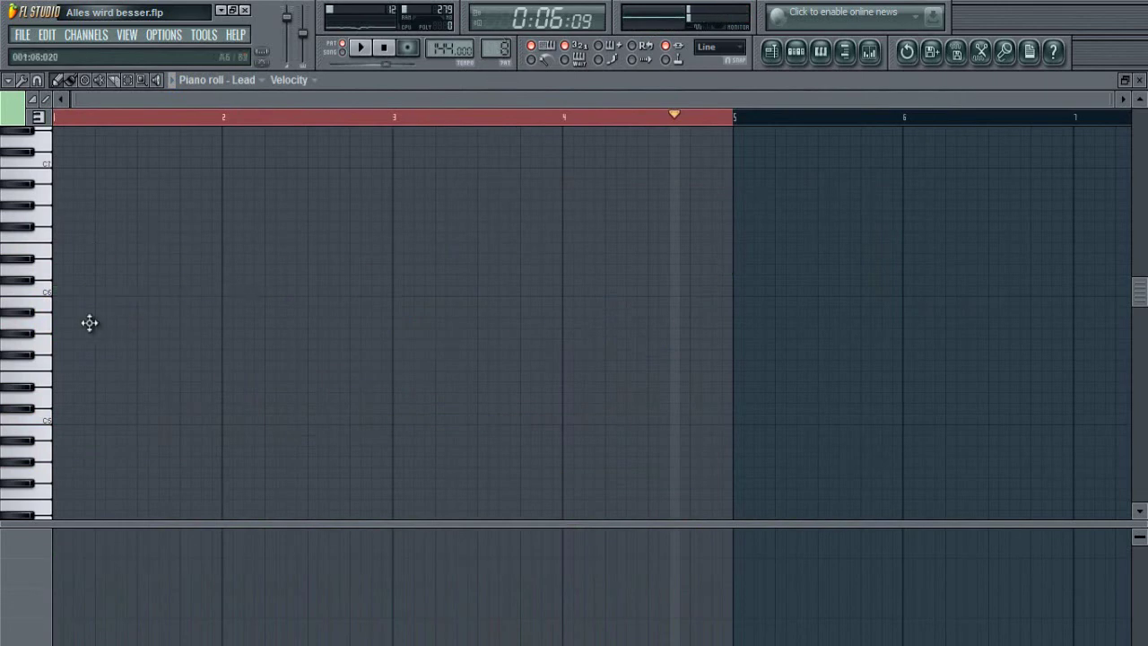
left_click(797, 52)
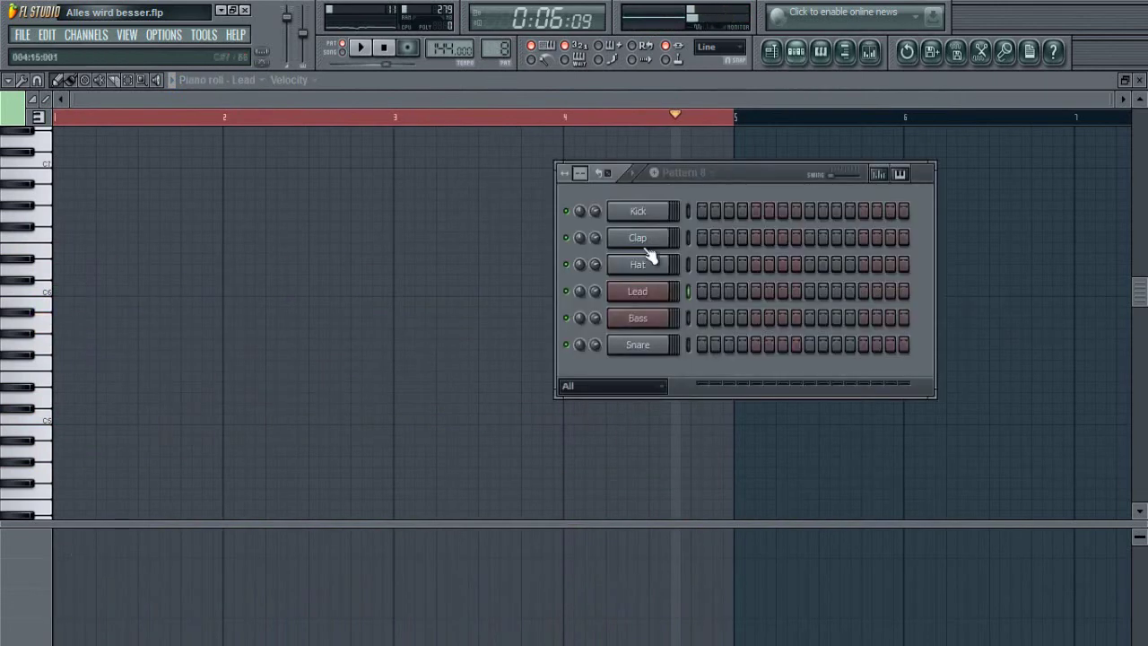
right_click(659, 311)
left_click(704, 319)
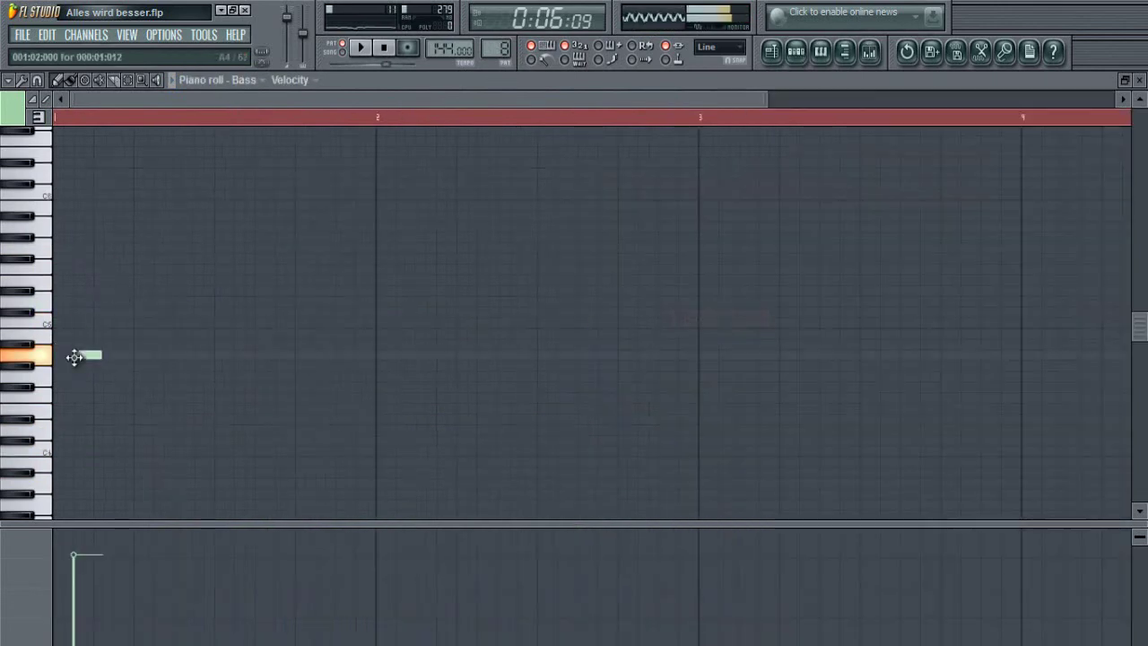
key("space")
scroll(108, 286, "up", 2)
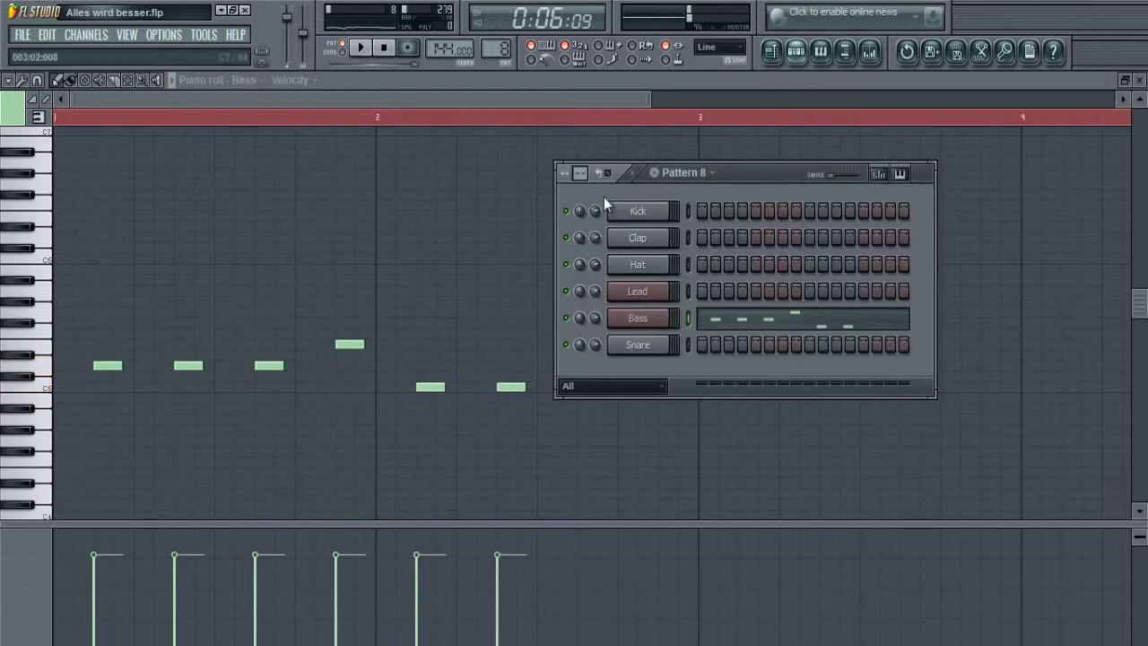
Fill the Kick channel on every fourth step and return to the Bass notes with all four bars in view
right_click(660, 212)
left_click(713, 355)
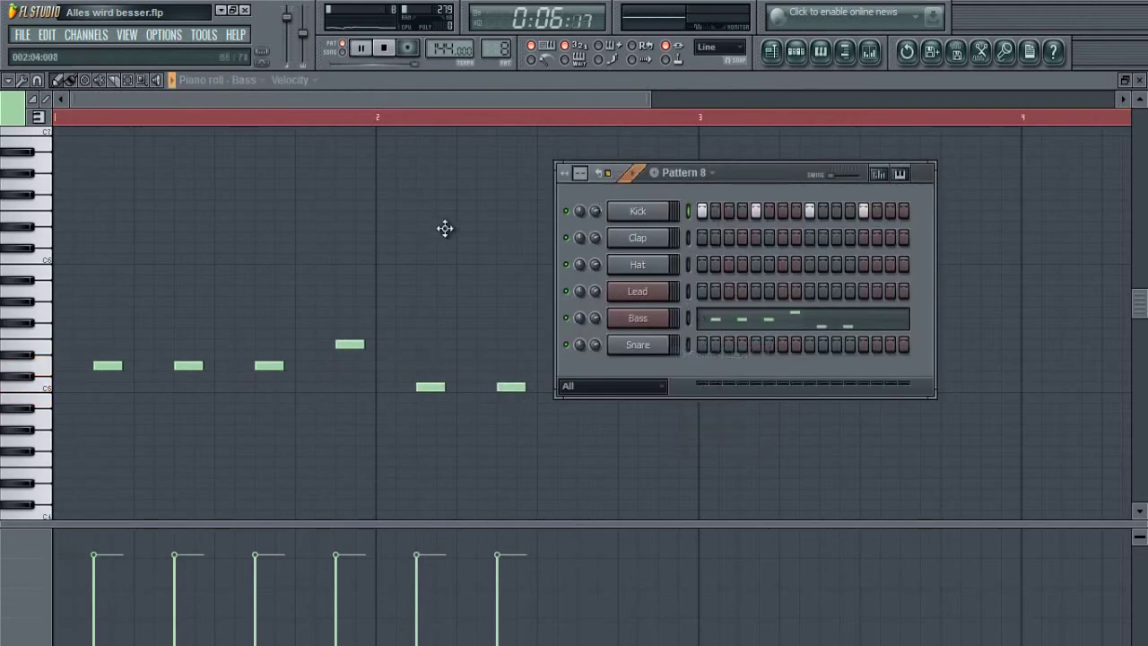
left_click(491, 251)
scroll(304, 121, "down", 2)
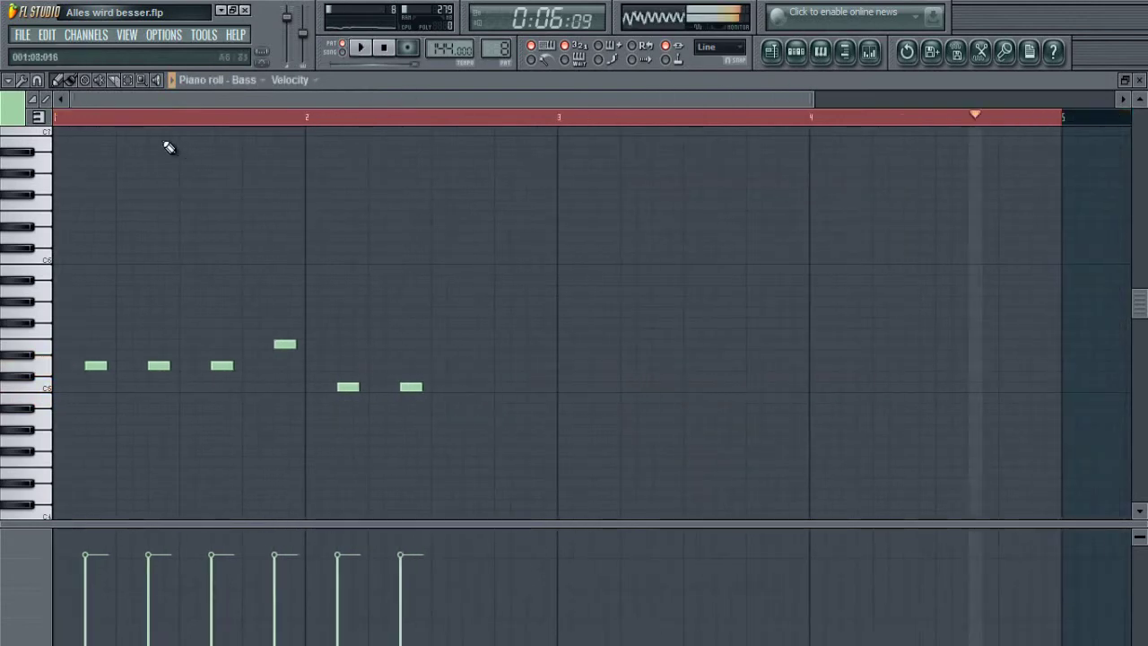
Complete the second bar's Bass line with a C5 note on step 11 and an A4 note on step 15
right_click(505, 313)
left_click(474, 387)
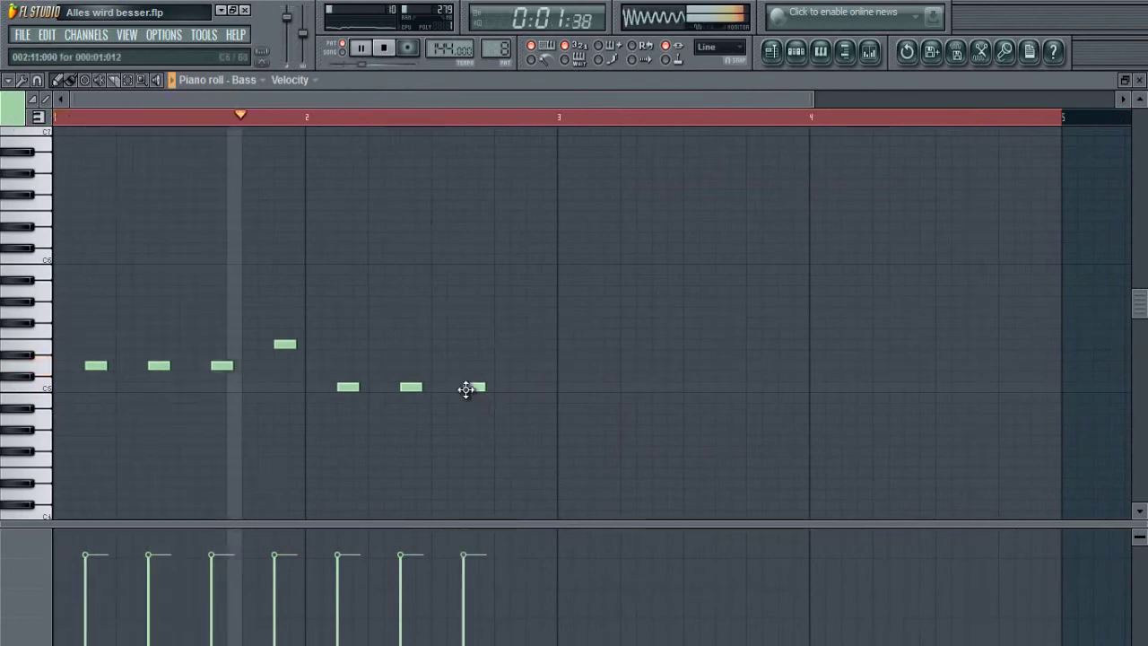
left_click(507, 344)
left_click(529, 407)
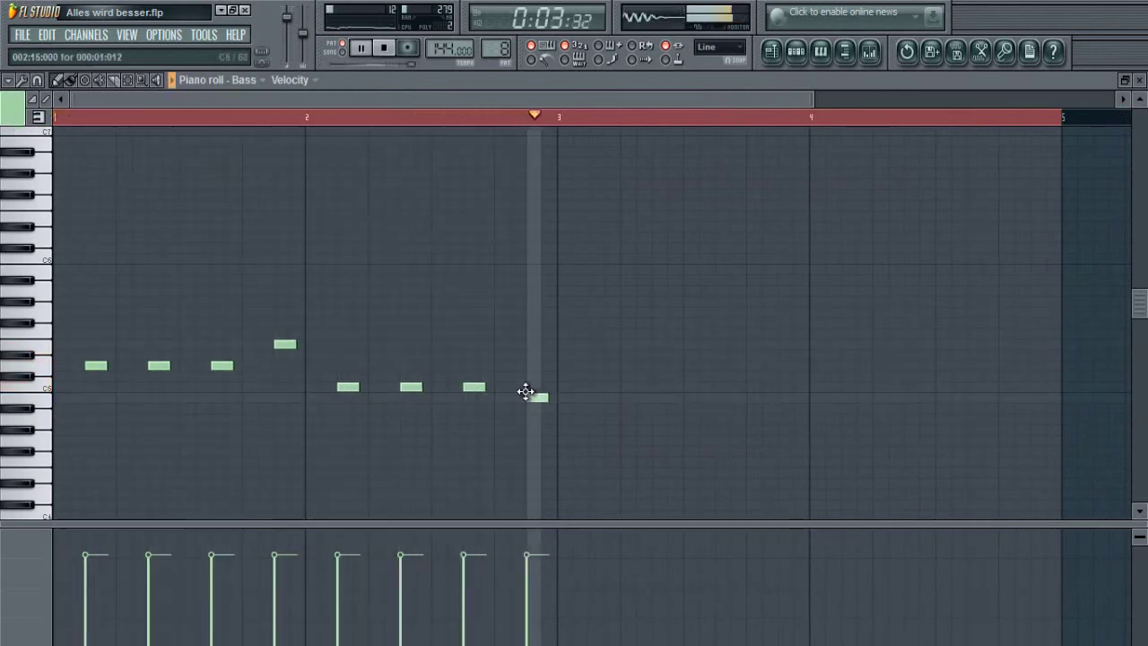
left_click_drag(525, 391, 529, 427)
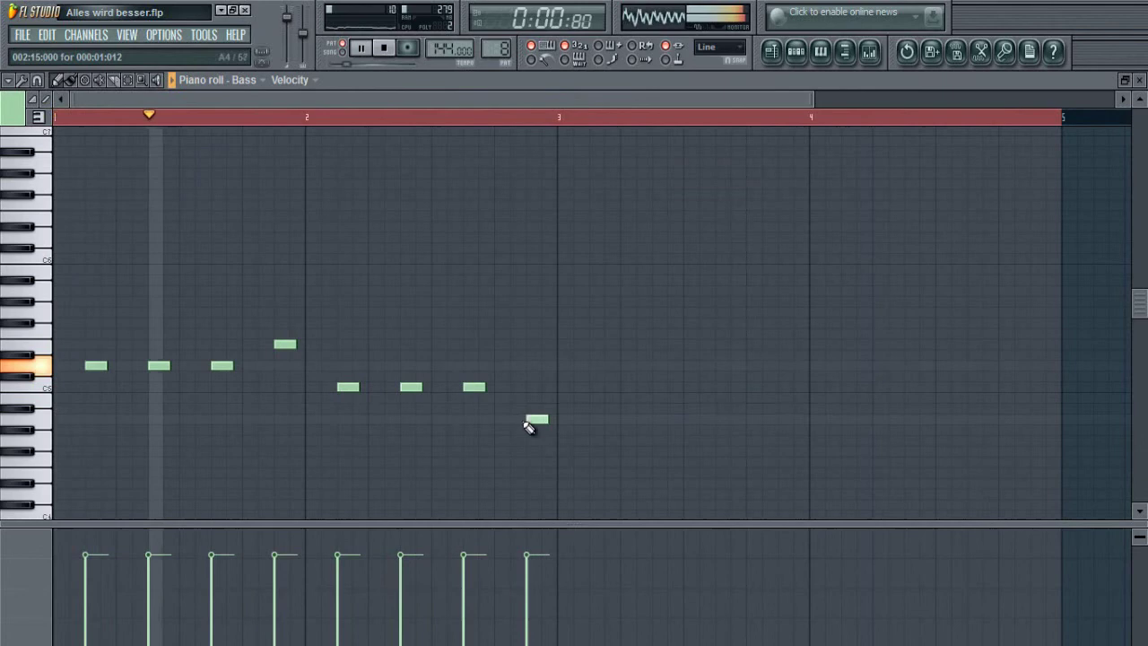
Delete the second bar's Bass notes and replace the E5 note on step 15 of the first bar with D5
key("space")
right_click(470, 388)
right_click(348, 387)
right_click(410, 390)
key("space")
key("space")
right_click(280, 343)
left_click(284, 366)
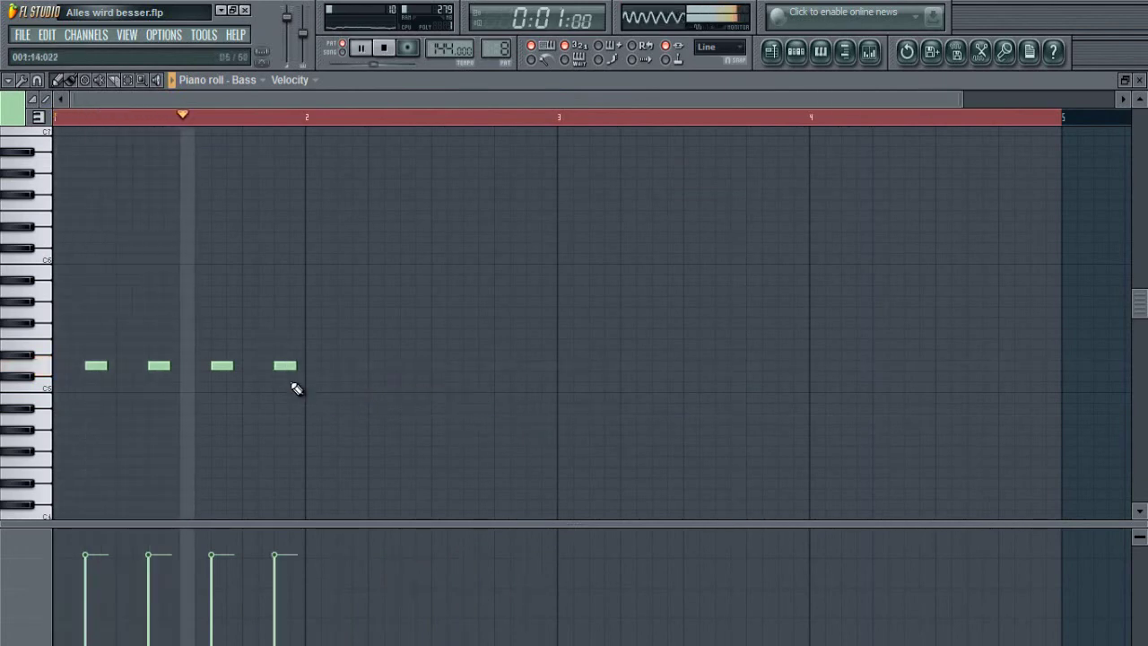
left_click(344, 386)
left_click(406, 386)
right_click(410, 387)
right_click(352, 388)
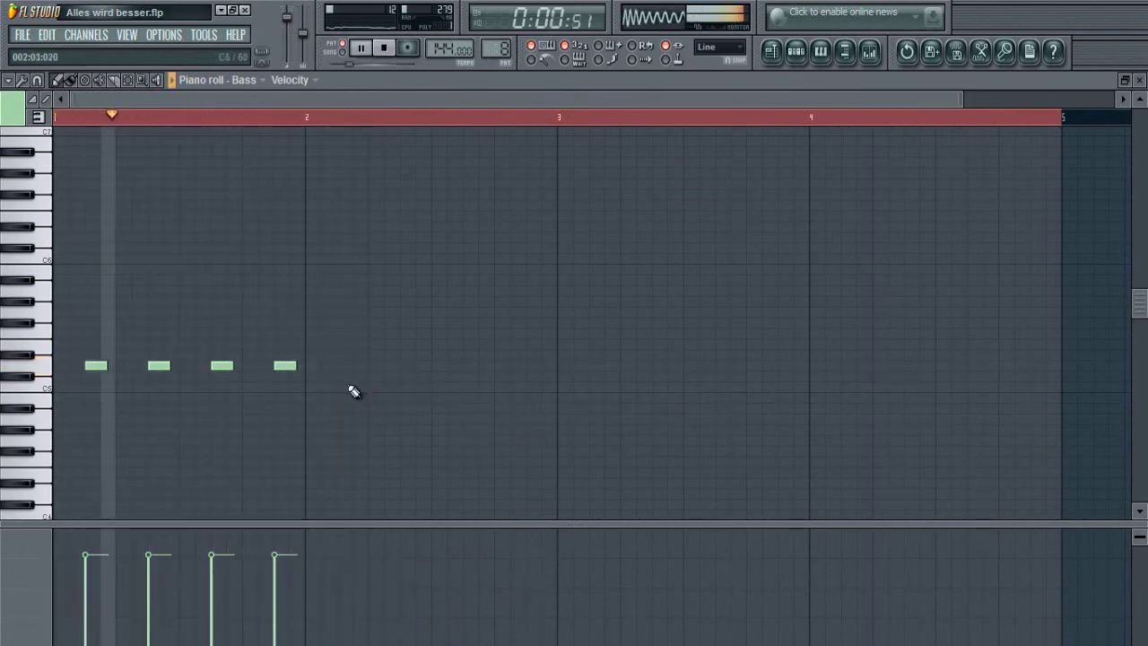
Place four C5 Bass notes on steps 3, 7, 11 and 15 of the second bar, lower them to A4 and deselect them
left_click(344, 387)
left_click(409, 387)
left_click(465, 387)
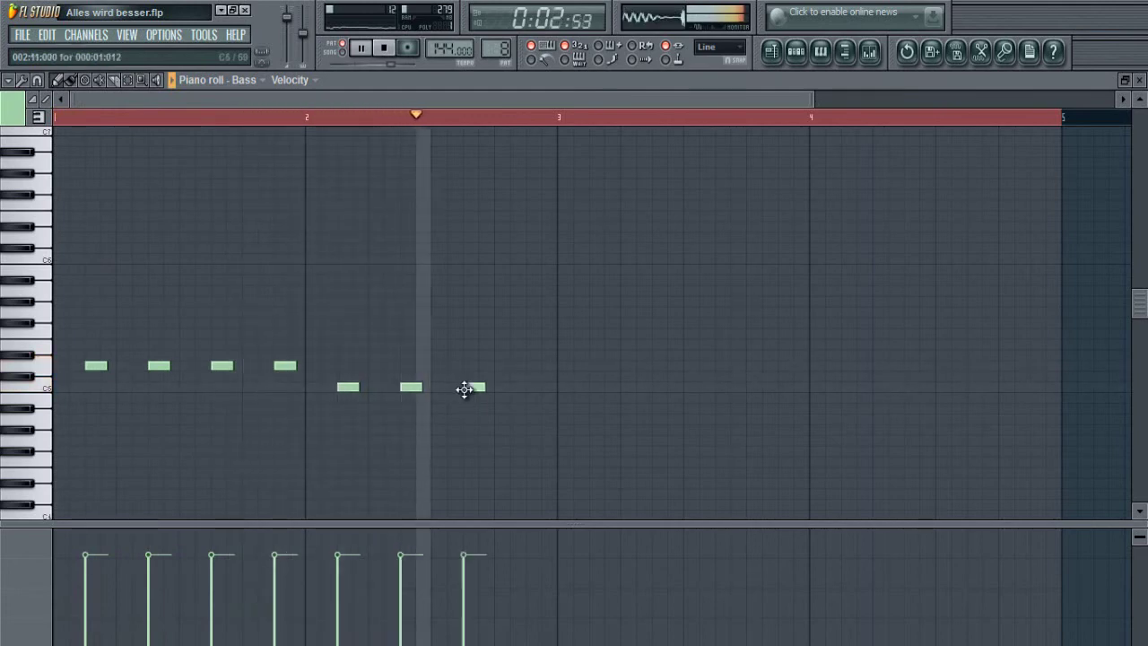
left_click(518, 388)
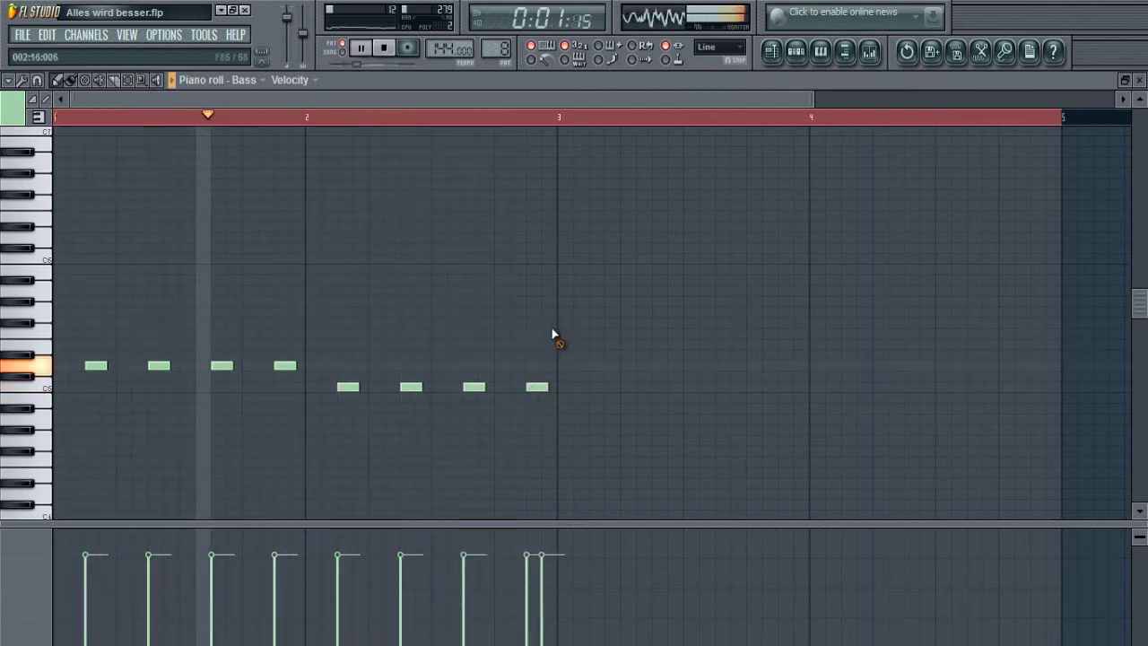
left_click_drag(608, 351, 341, 413)
key("space")
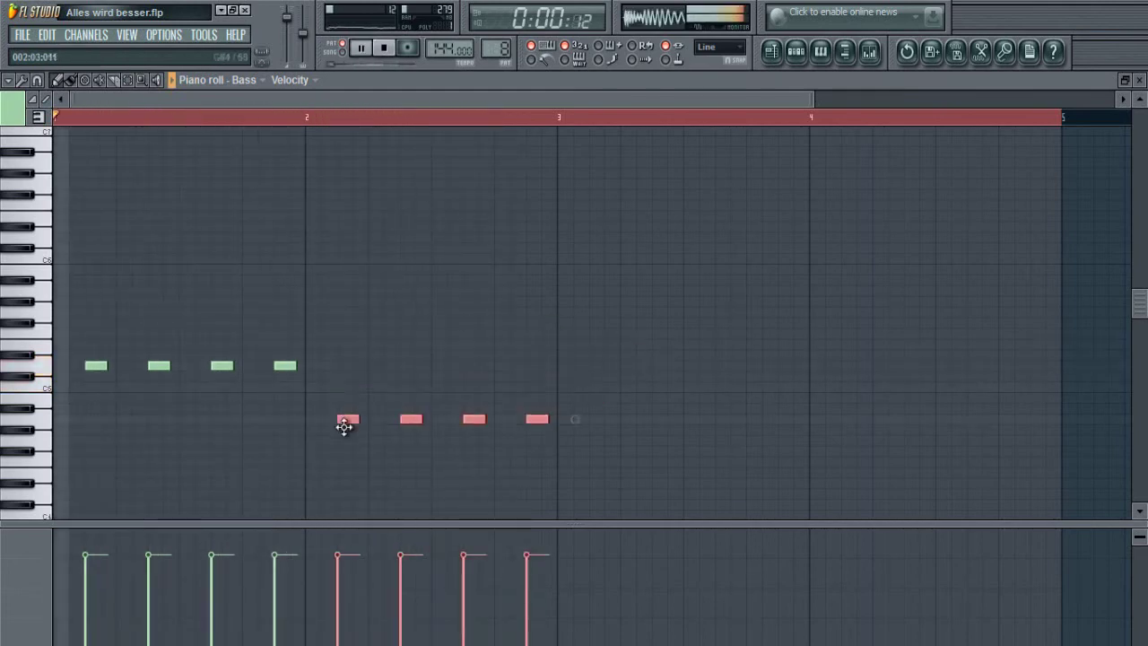
key("space")
left_click(434, 343)
Place four offbeat B4 Bass notes in the third bar, raise them to C5 and deselect them
left_click(597, 397)
left_click(651, 398)
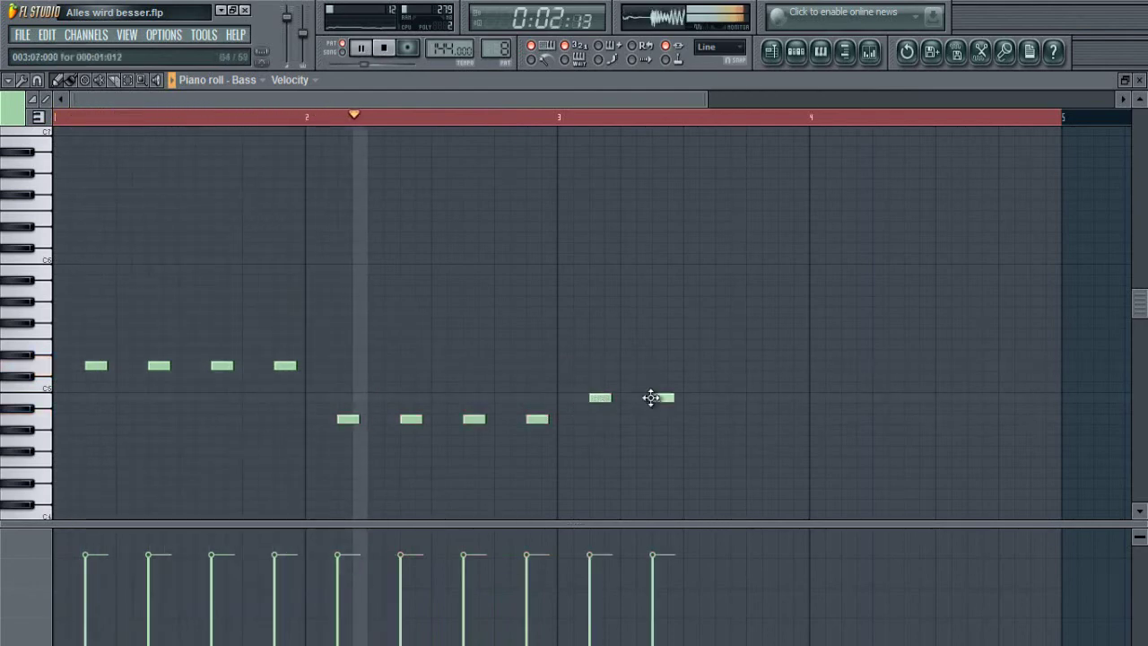
left_click(725, 398)
left_click(787, 398)
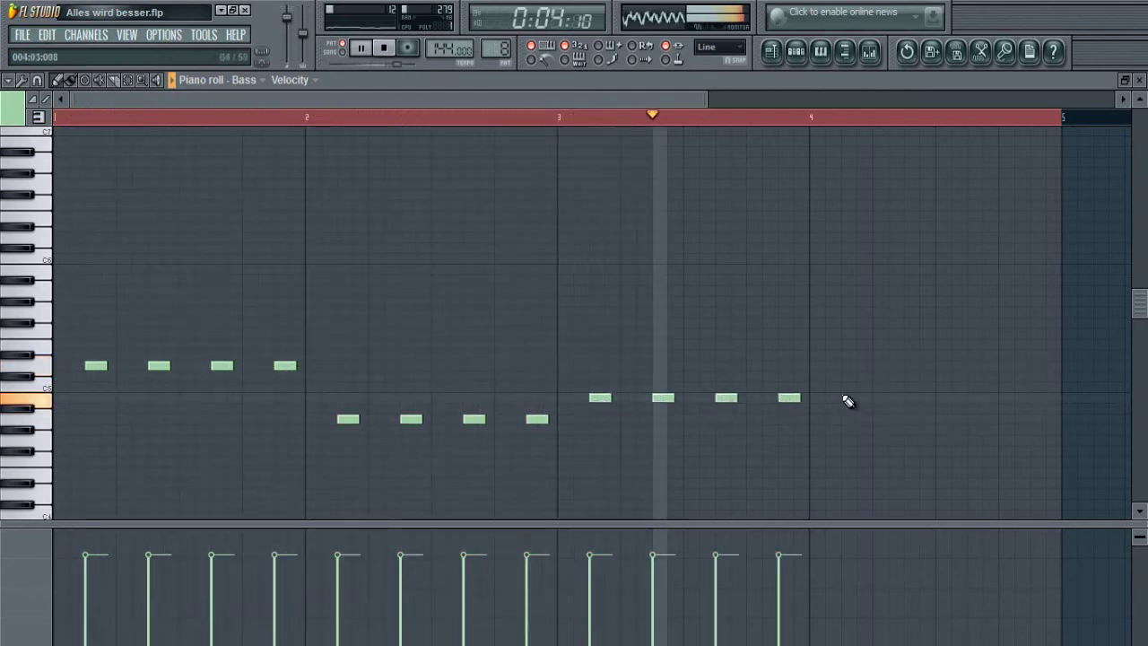
key("space")
key("space")
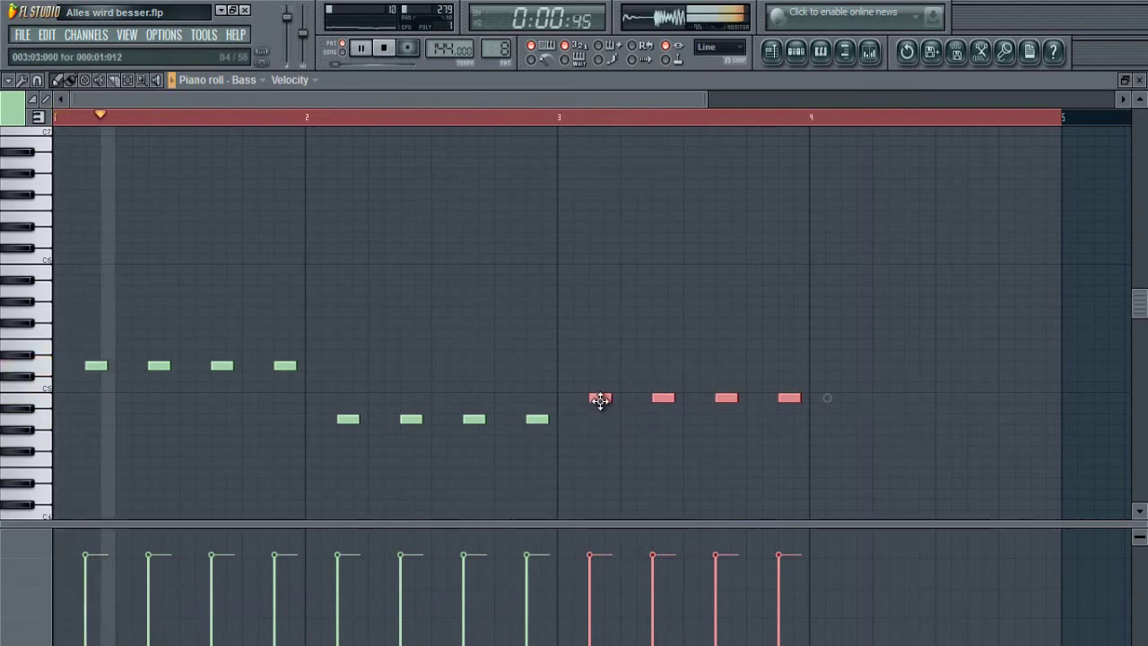
left_click_drag(598, 398, 597, 386)
left_click_drag(715, 100, 818, 100)
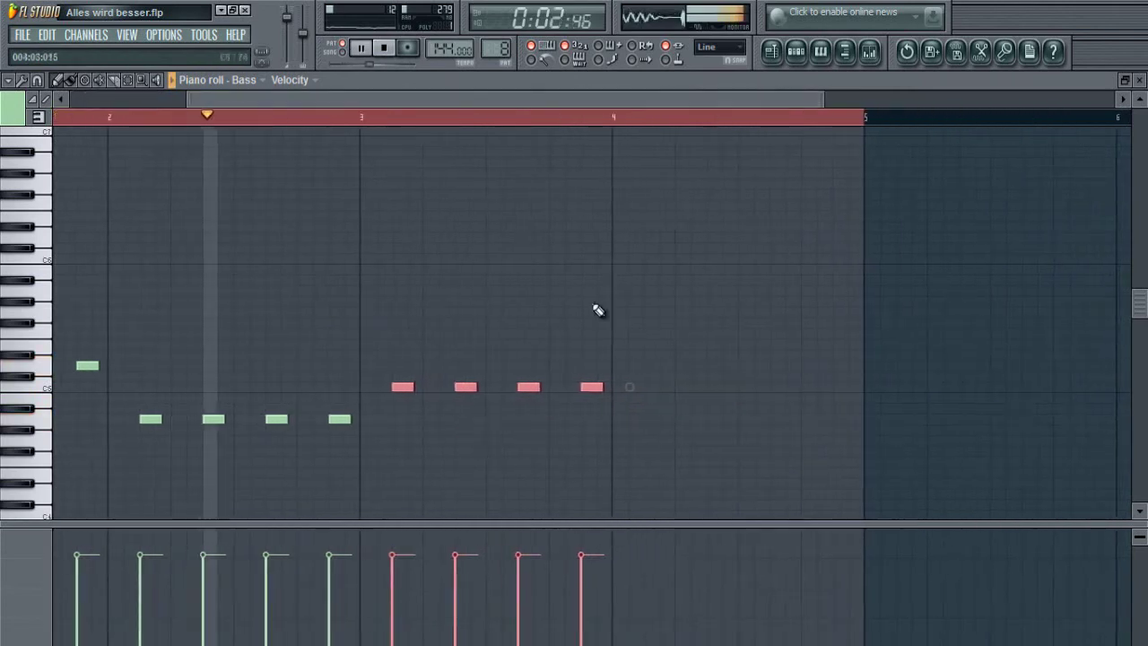
key("ctrl+d")
Place four G4 Bass notes on steps 3, 7, 11 and 15 of the fourth bar
left_click(644, 441)
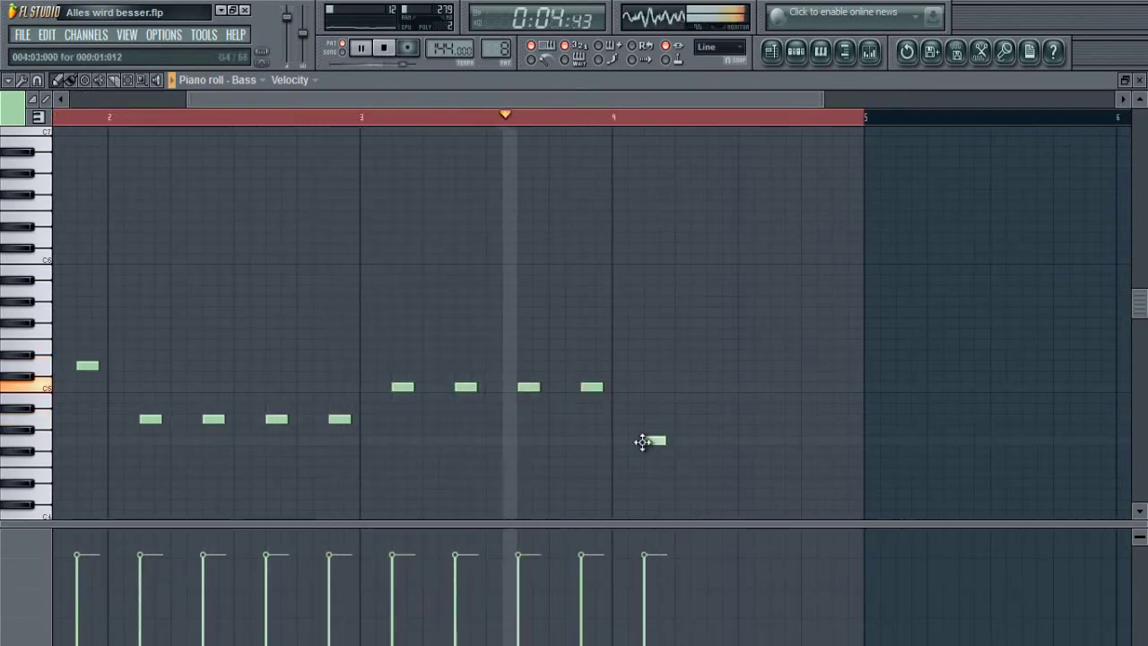
left_click(714, 441)
left_click(775, 441)
left_click(838, 440)
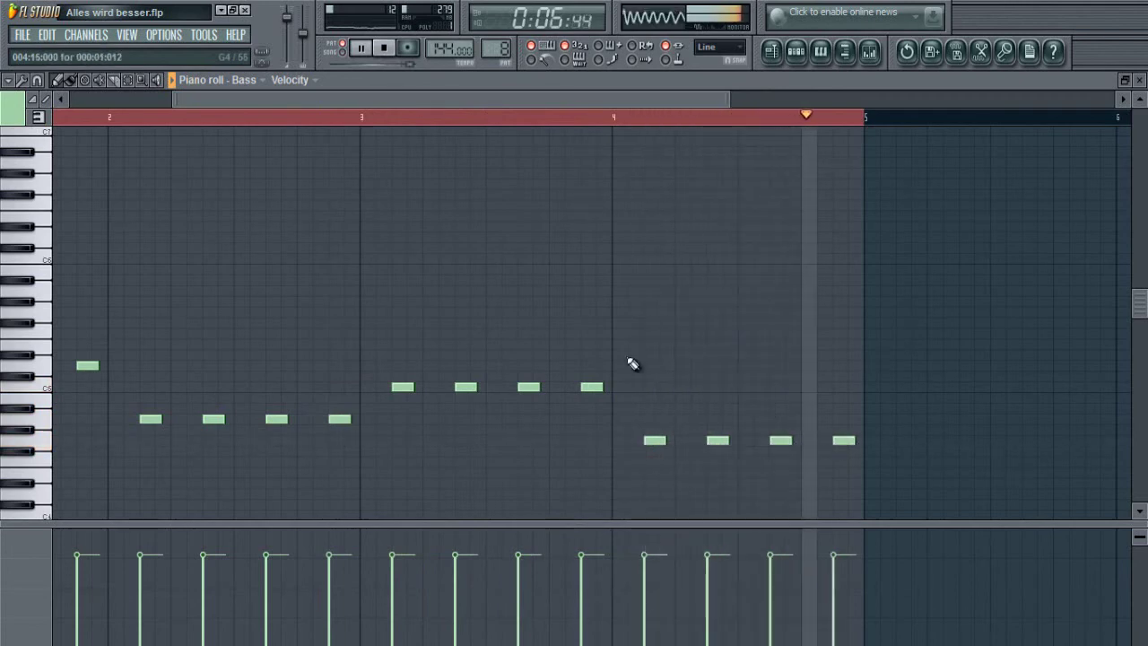
Lower the third bar's Bass notes to G4, select the fourth bar's notes and stop playback
left_click_drag(631, 328, 312, 394)
left_click_drag(400, 433, 401, 441)
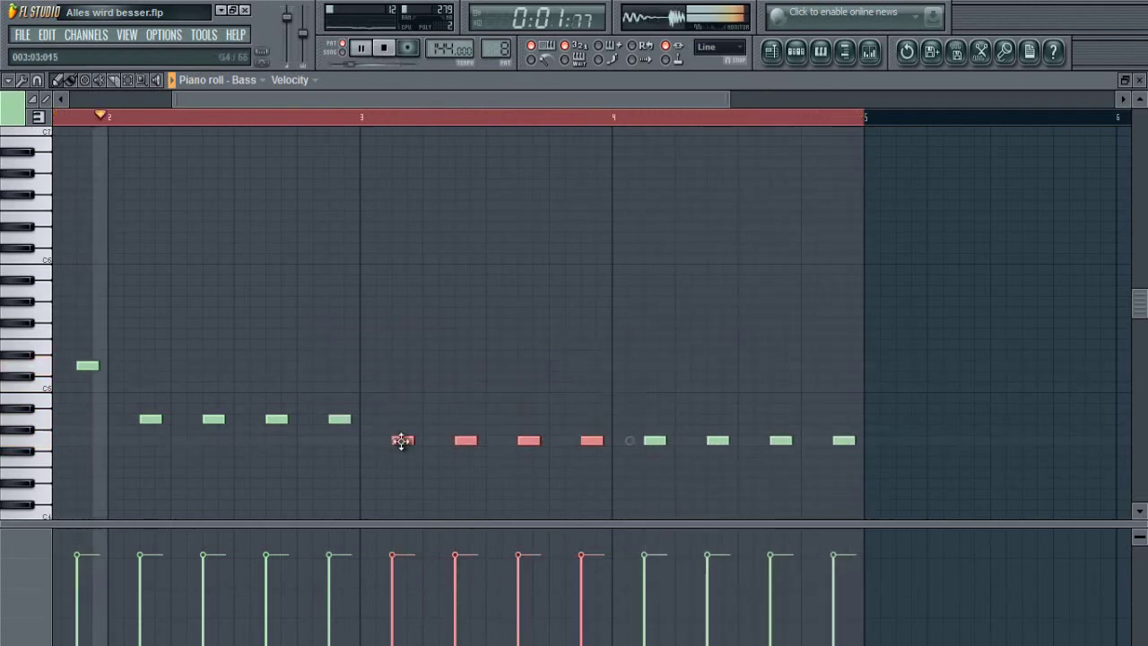
left_click_drag(593, 381, 930, 493)
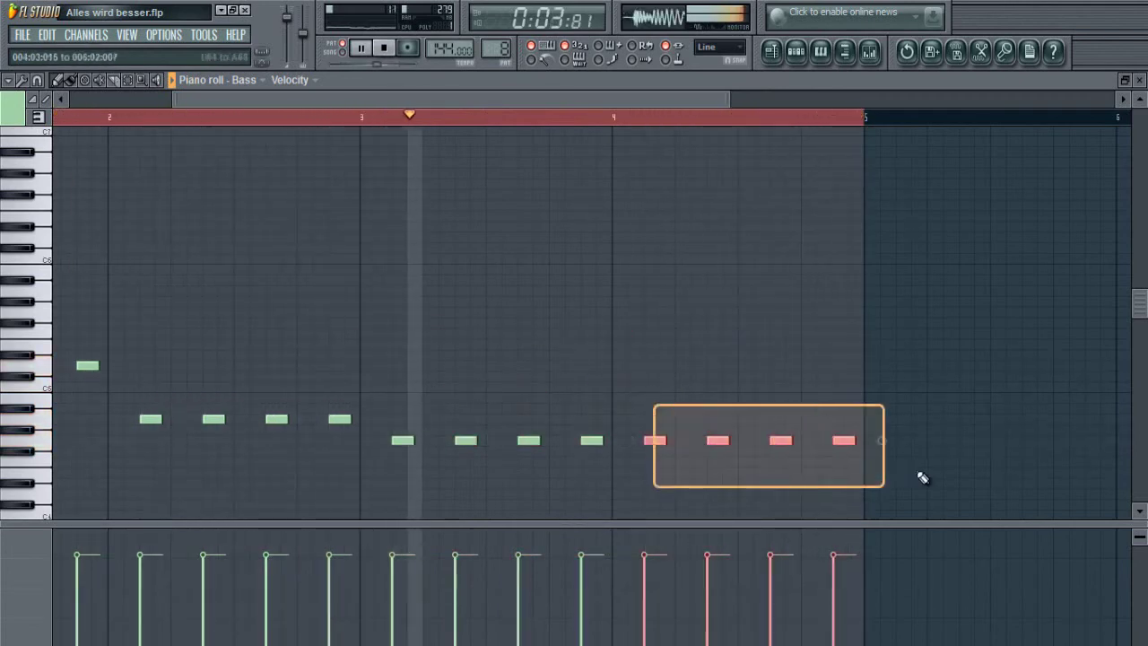
key("space")
Transpose all Bass notes up five semitones so the first bar plays G5, and deselect them
left_click_drag(778, 319, 18, 485)
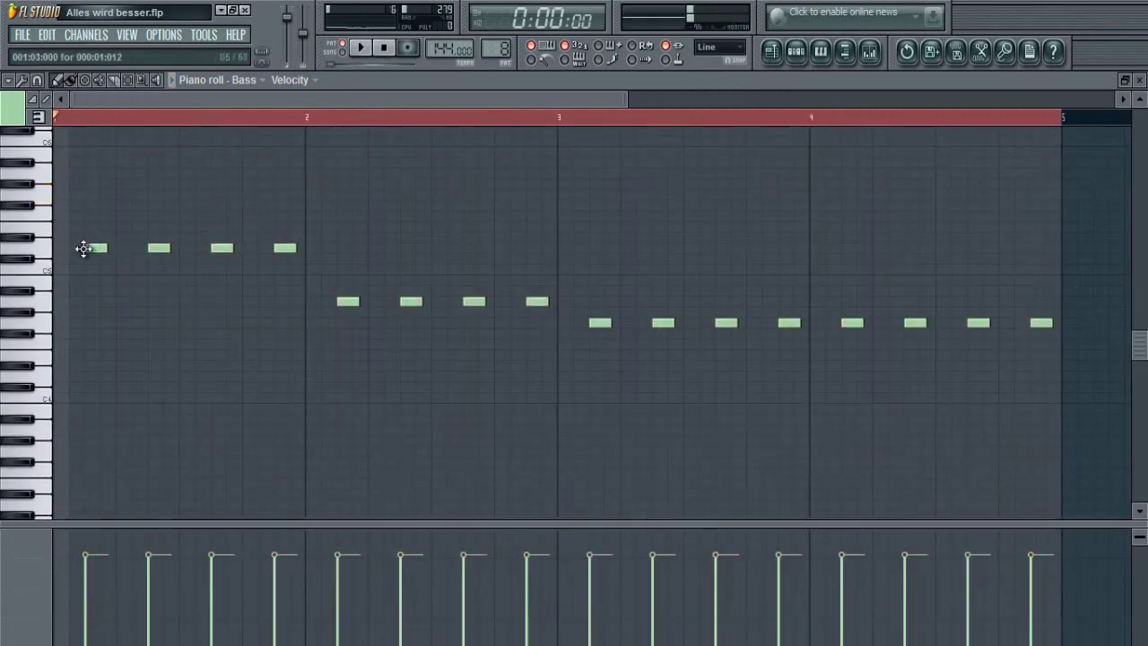
left_click_drag(94, 210, 97, 191)
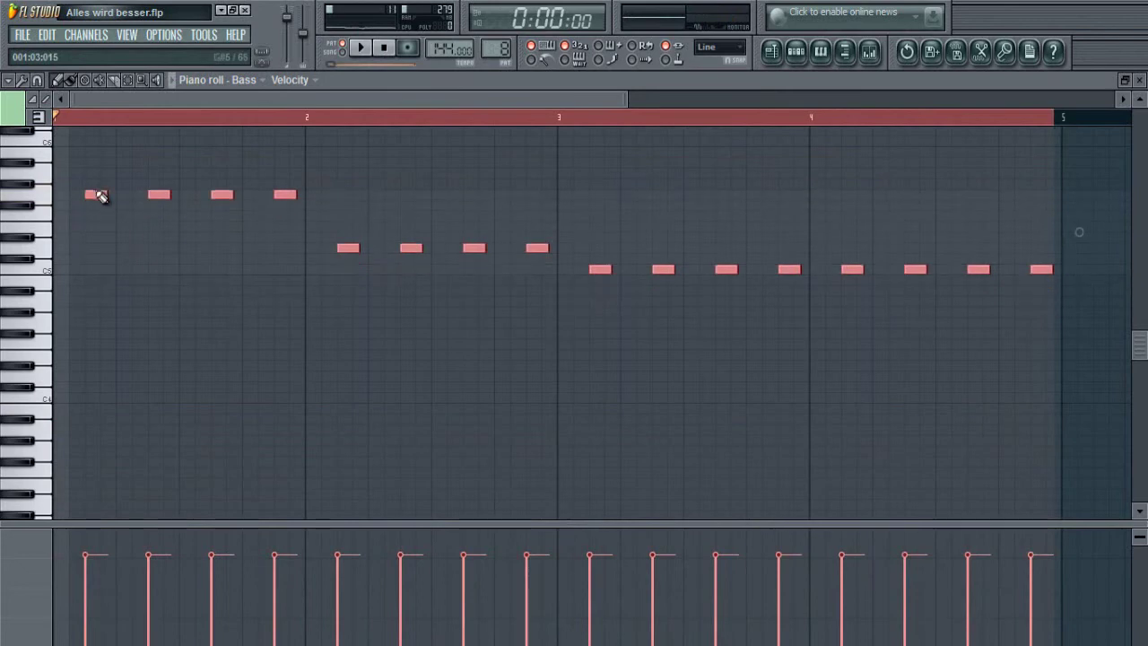
scroll(179, 216, "up", 3)
key("space")
key("ctrl+d")
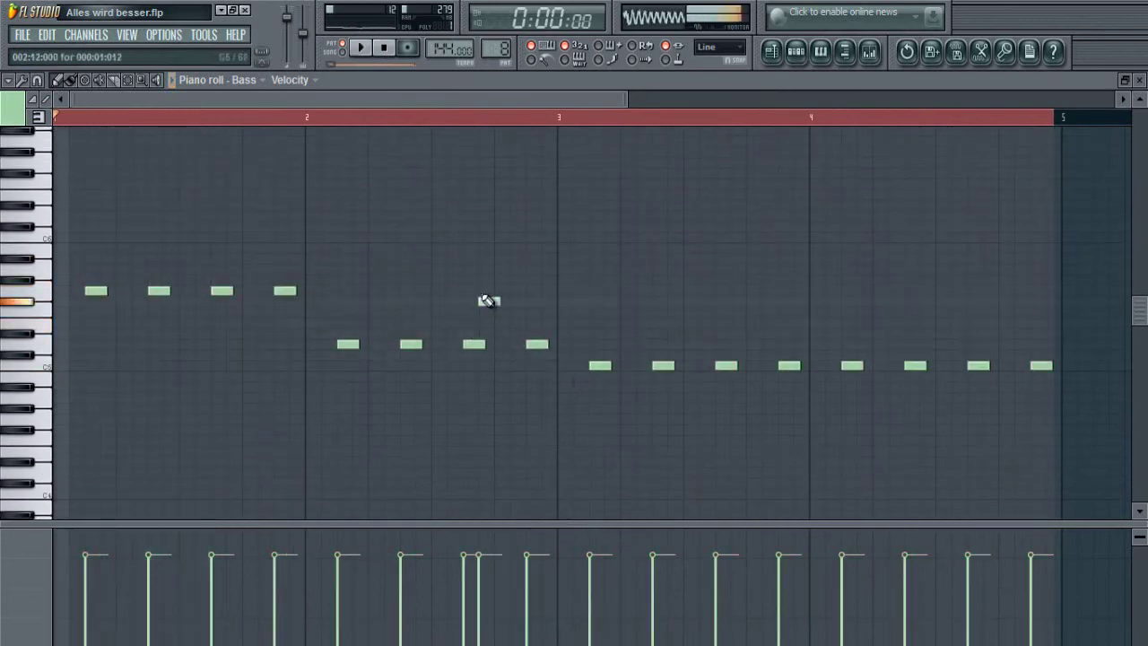
Try the second bar's Bass notes at E5 and delete the stray notes above them
key("space")
left_click(409, 262)
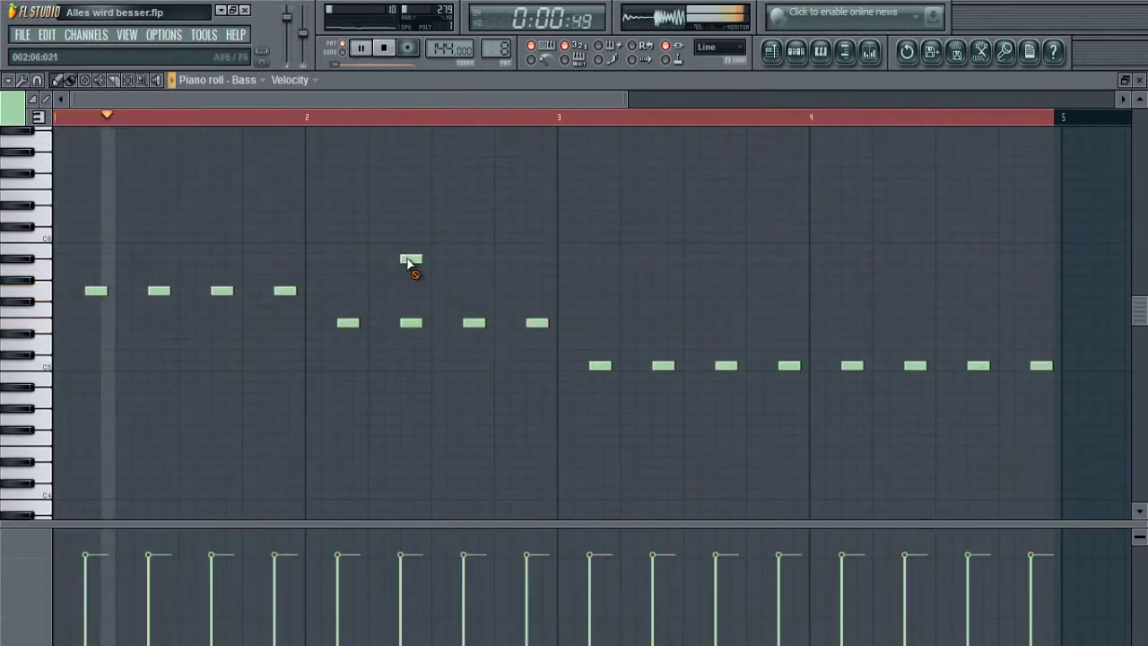
right_click(409, 262)
left_click_drag(547, 245, 562, 257)
right_click(562, 254)
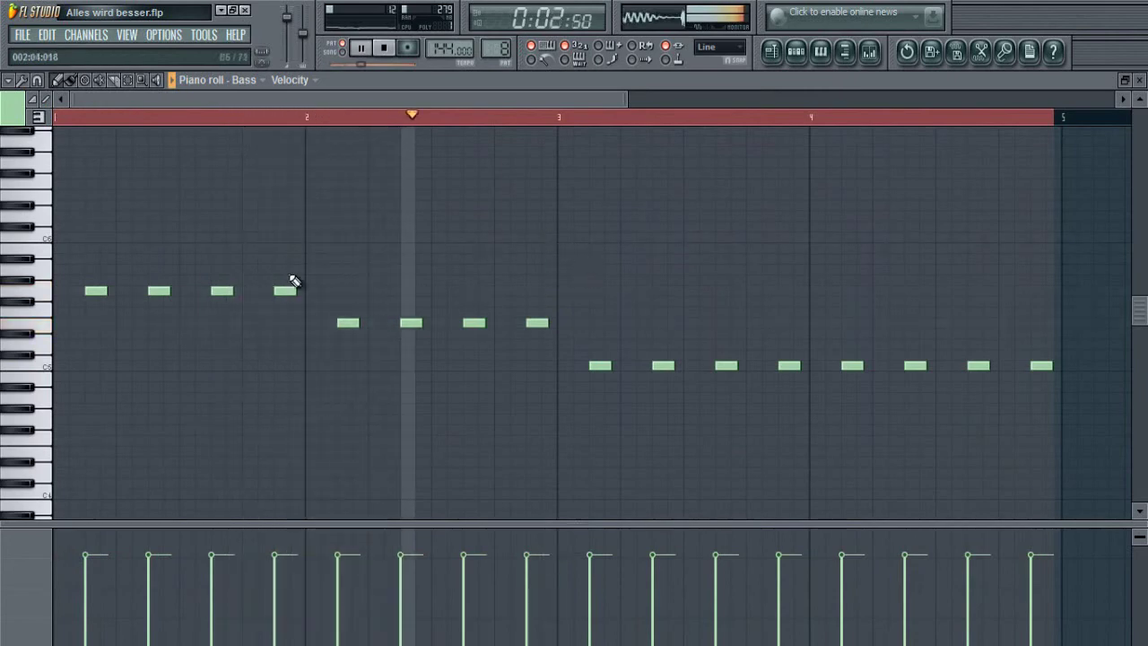
Set the second bar's Bass notes to D5, raise the third bar's notes to F5, and deselect them
key("space")
left_click_drag(341, 265, 21, 327)
key("space")
key("ctrl+d")
left_click_drag(300, 307, 795, 311)
key("space")
key("ctrl+d")
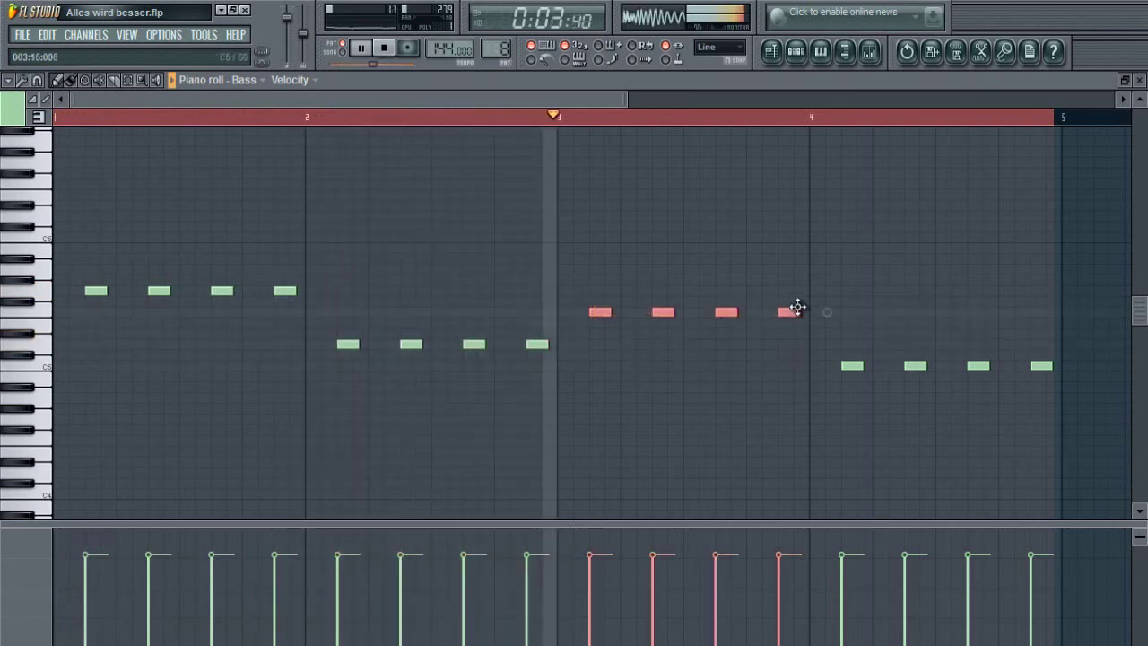
left_click(700, 250)
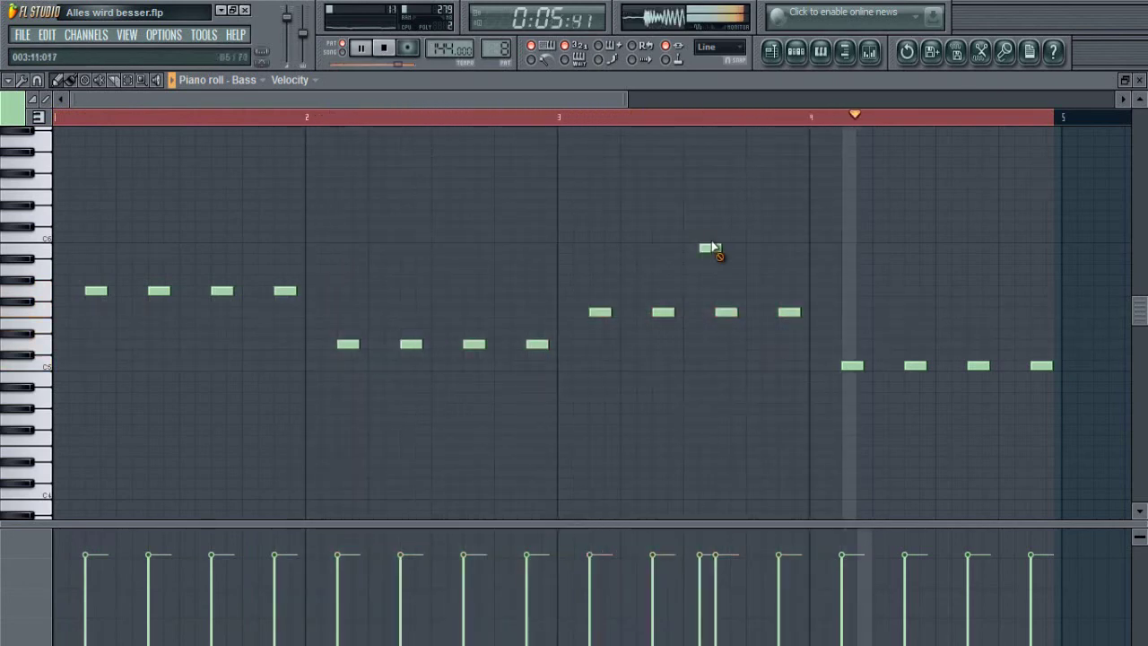
Transpose all Bass notes down one octave, deselect them and bring up pattern 8's channel list
key("ctrl+a")
left_click_drag(88, 293, 93, 420)
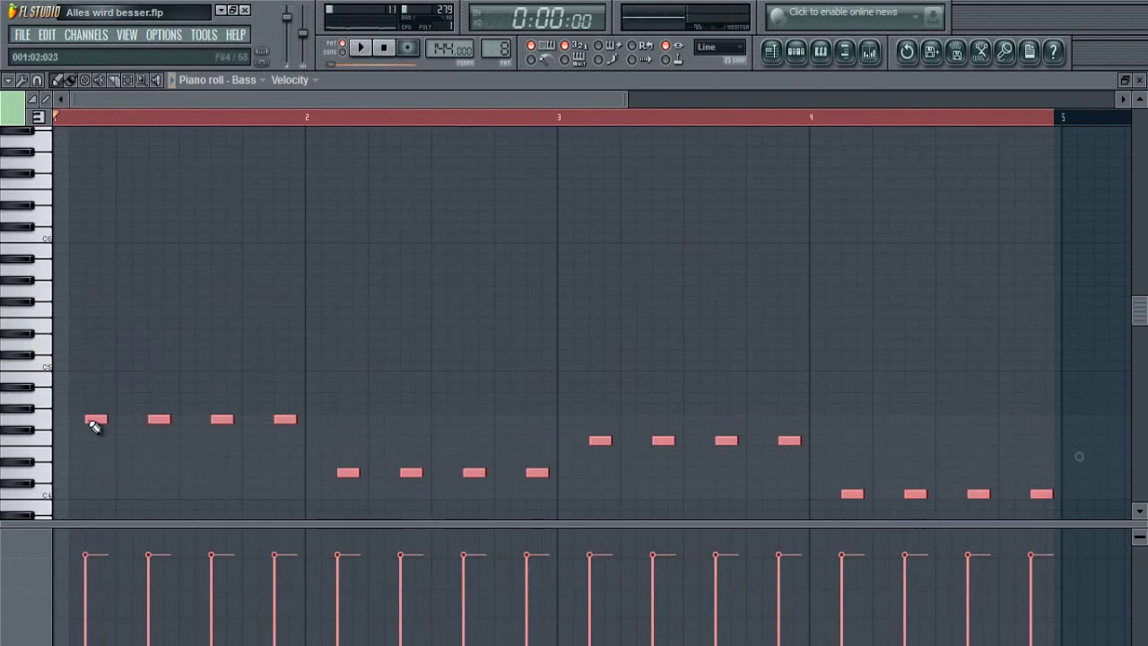
left_click(248, 312)
key("ctrl+z")
left_click(795, 52)
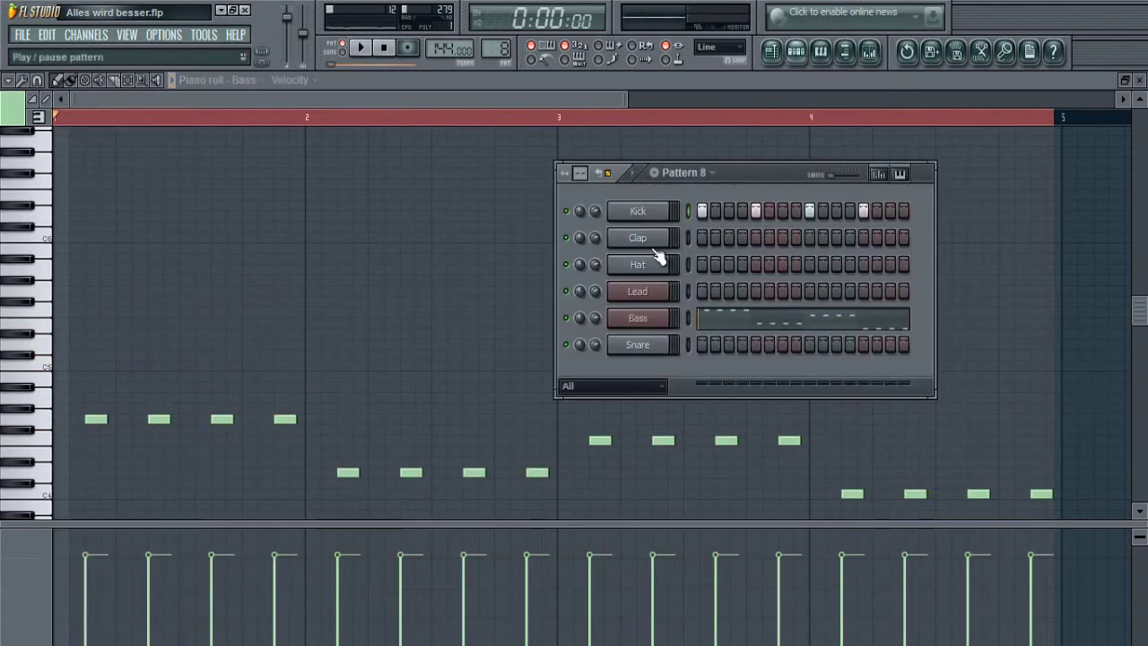
Bring up the Lead channel's notes in pattern 8 and place four offbeat B4 notes in the first bar, with a C5 before the last
right_click(645, 291)
left_click(709, 299)
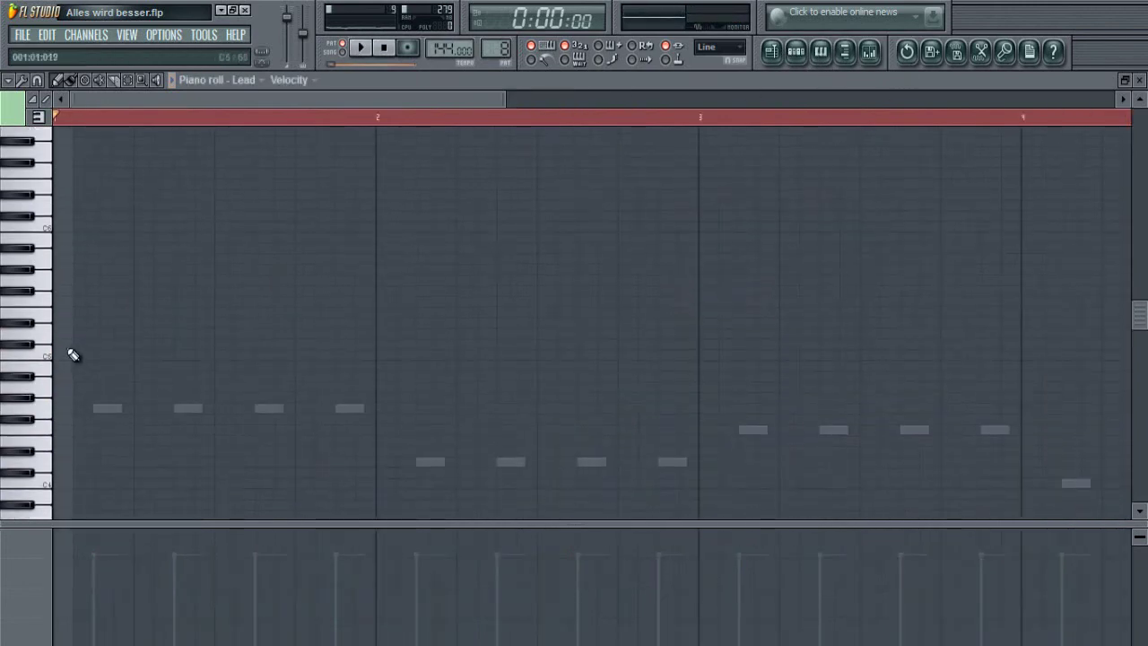
left_click(185, 365)
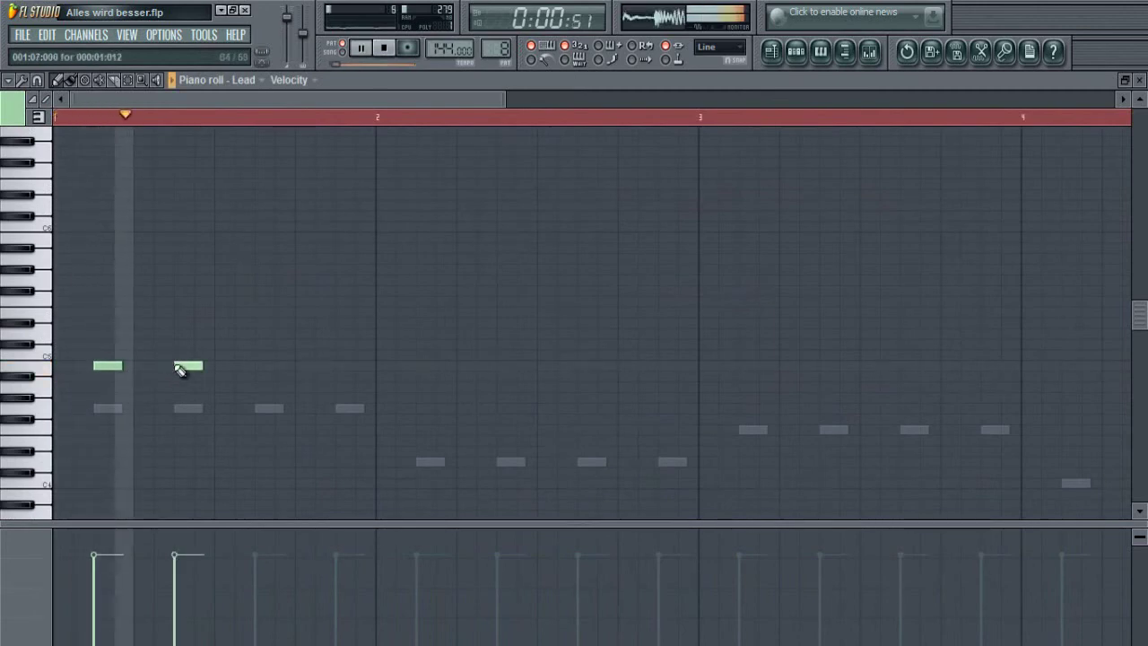
left_click(269, 365)
left_click(307, 357)
left_click(344, 366)
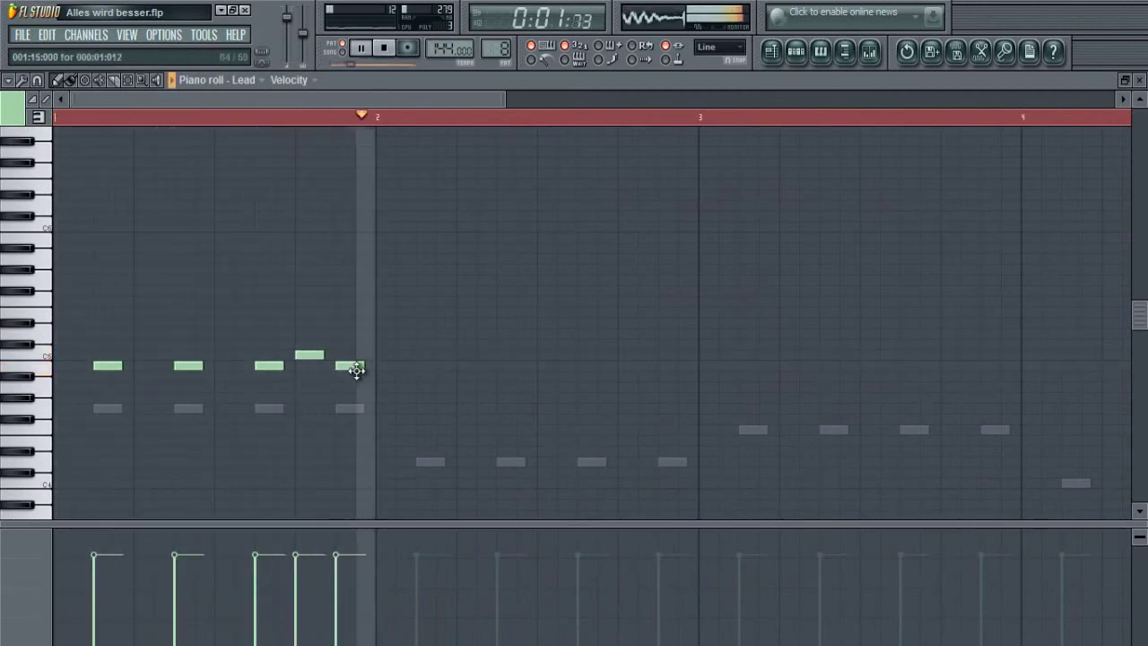
Replace the first bar's C5 Lead note with an A4 and remove the trial notes around the start of the second bar
right_click(296, 357)
left_click(299, 386)
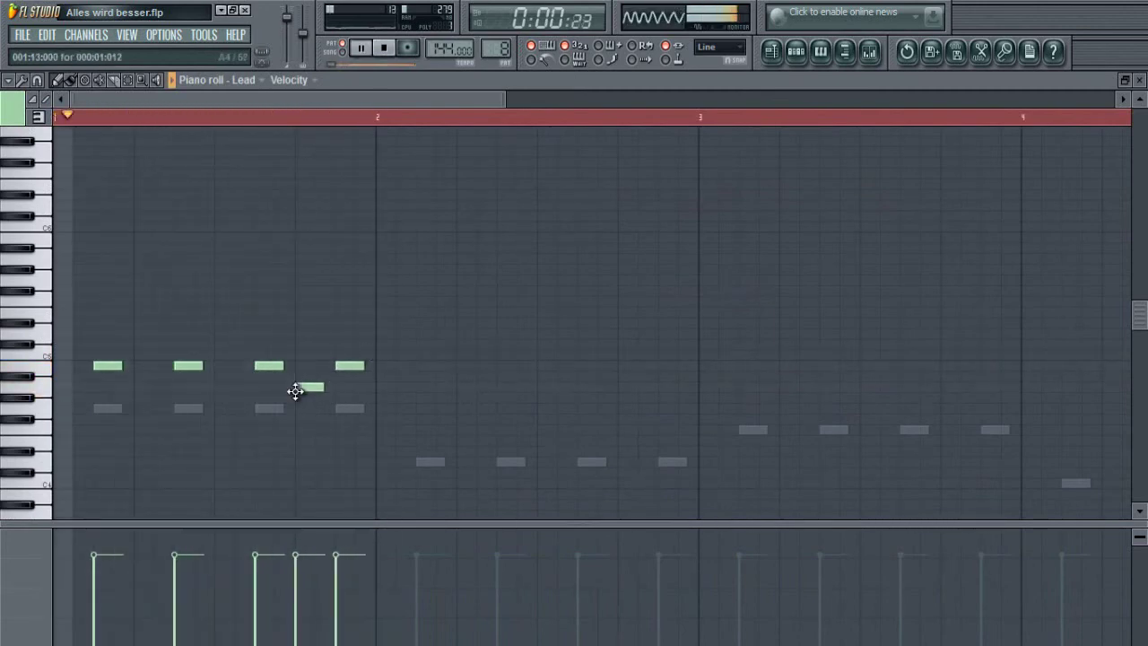
left_click(343, 325)
right_click(347, 324)
left_click(384, 354)
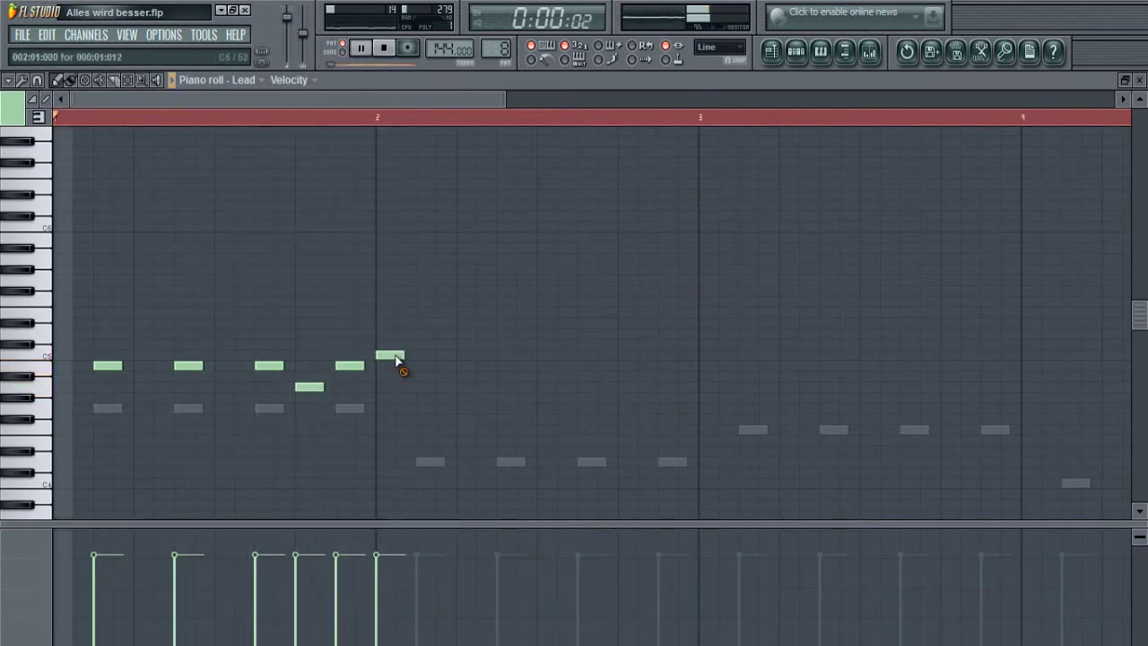
right_click(395, 356)
Start the second bar's Lead melody with two offbeat A5 notes followed by a B5
left_click(379, 311)
left_click_drag(390, 310, 413, 278)
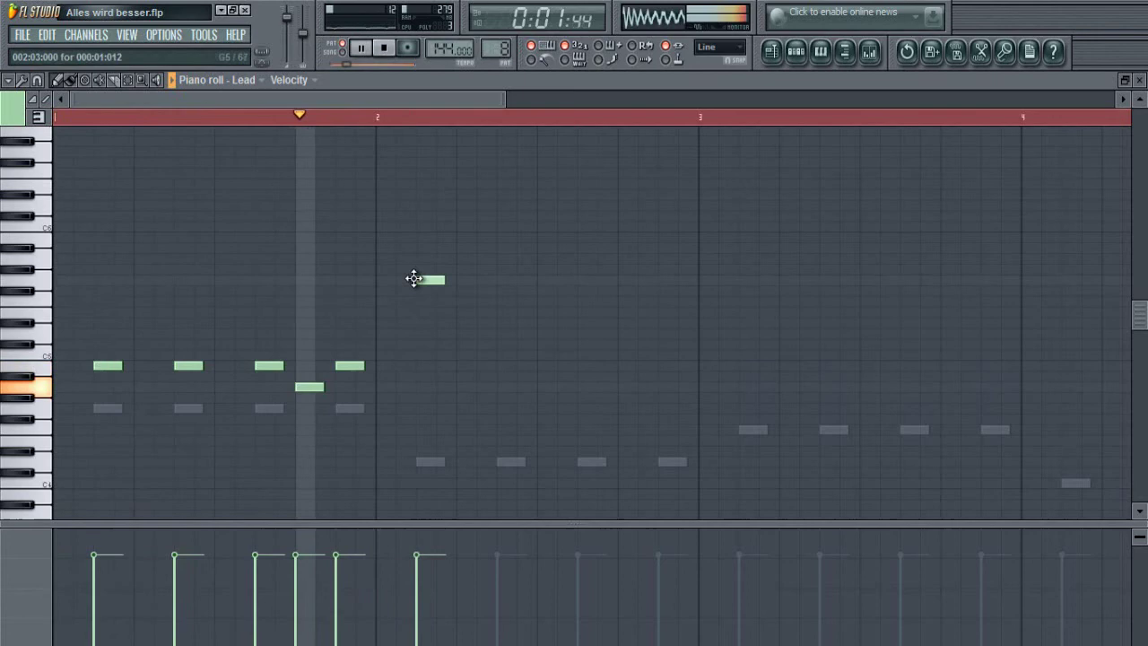
left_click(505, 279)
left_click_drag(533, 272, 423, 256)
key("ctrl+d")
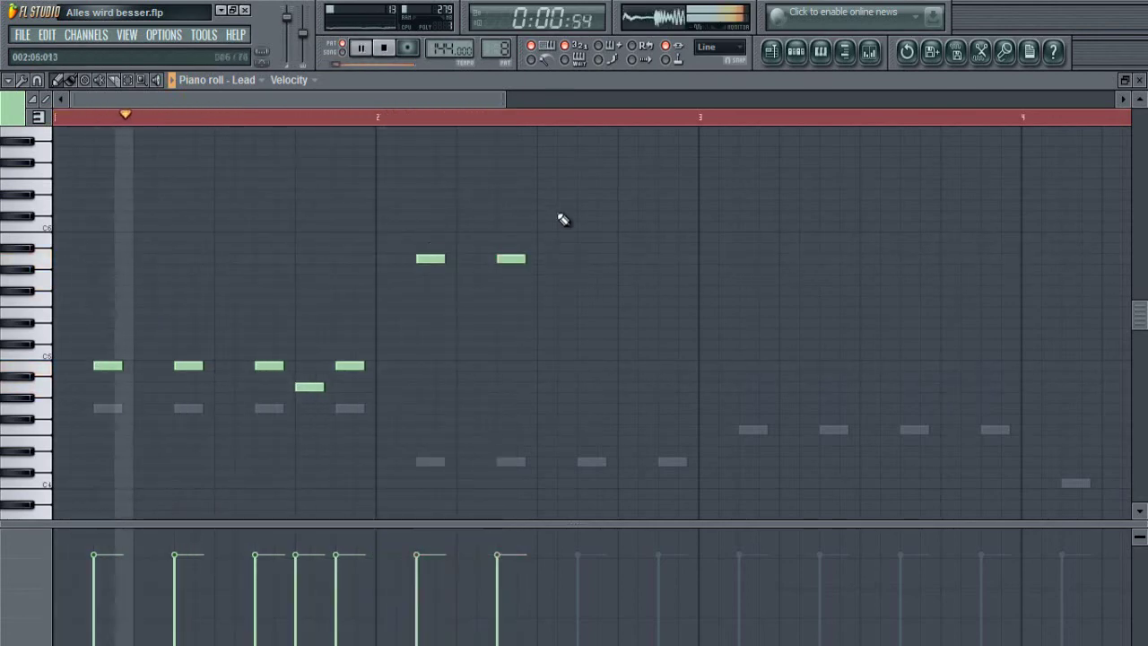
left_click(581, 238)
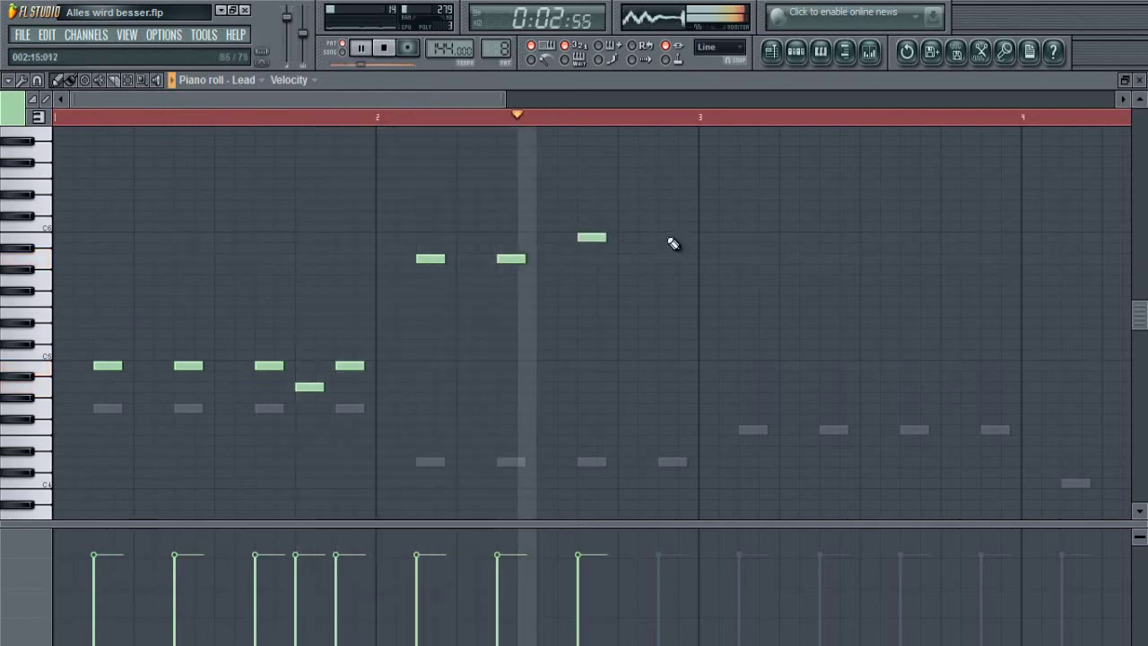
Try B5 and C6 for the second bar's last Lead note, then settle on a lengthened A5 reaching into the third bar
left_click(671, 238)
right_click(665, 237)
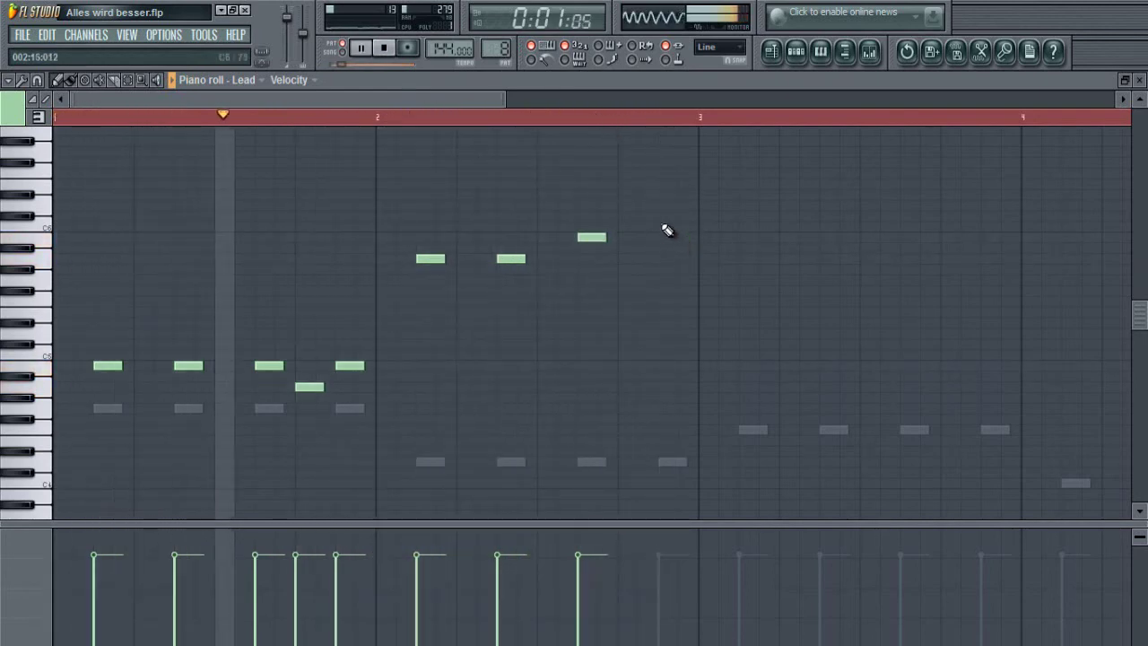
left_click(664, 226)
left_click_drag(475, 103, 556, 231)
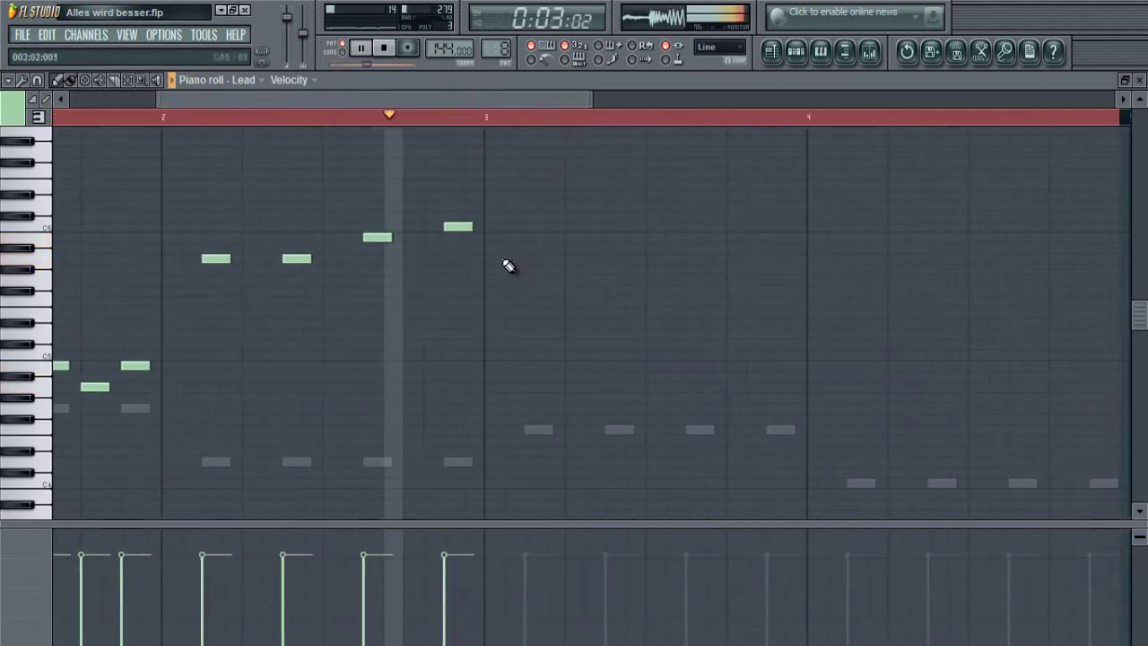
key("space")
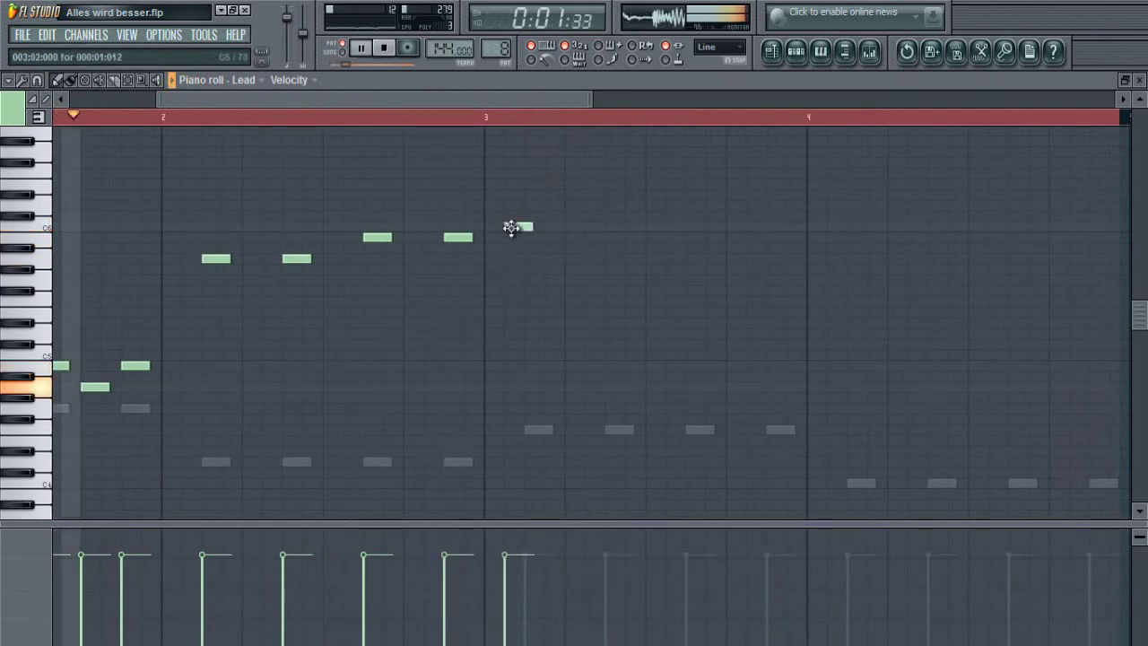
left_click_drag(510, 227, 512, 260)
key("space")
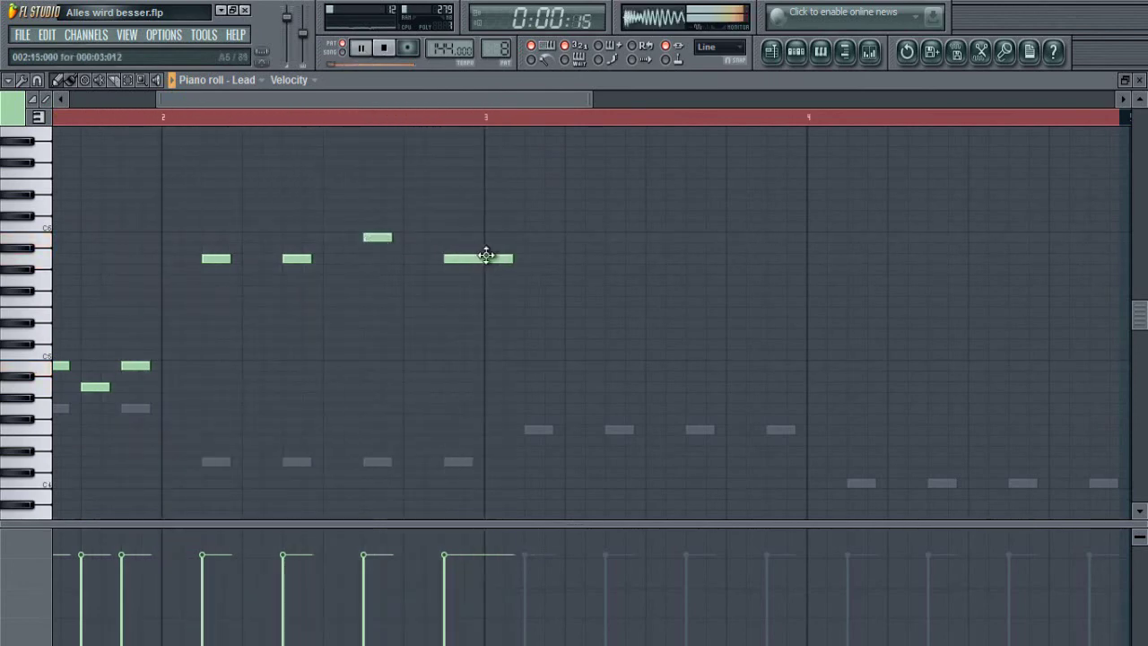
Fill the third bar's Lead melody with C6, B5, A5, C6, a shortened B5 and C6
left_click(533, 226)
left_click(574, 237)
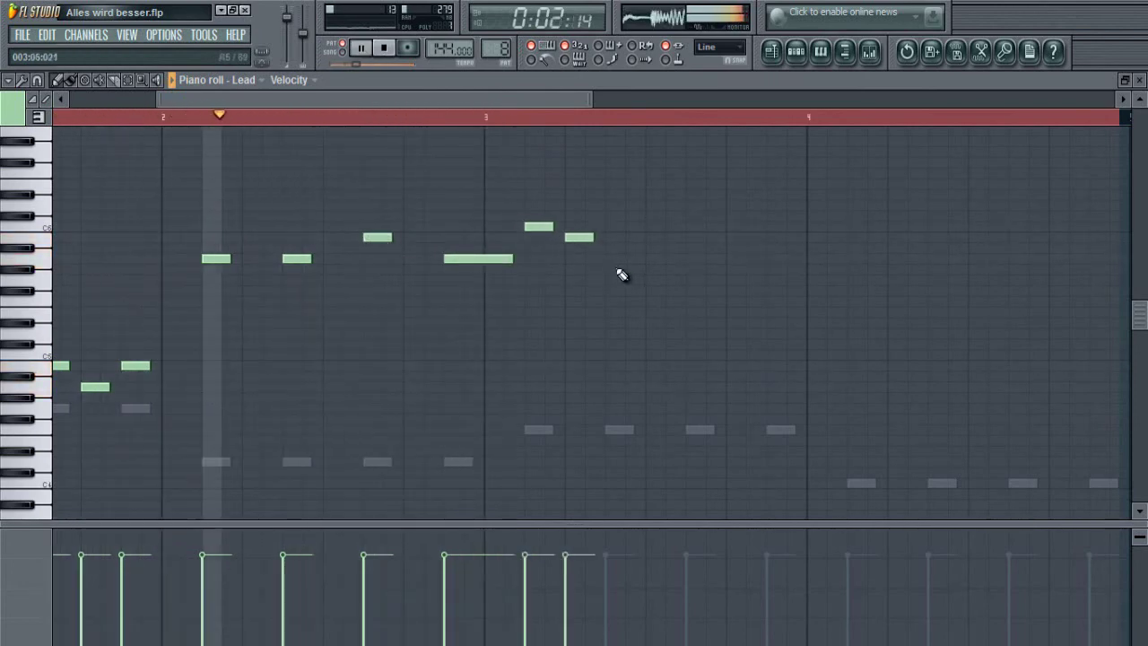
left_click(614, 258)
left_click(690, 228)
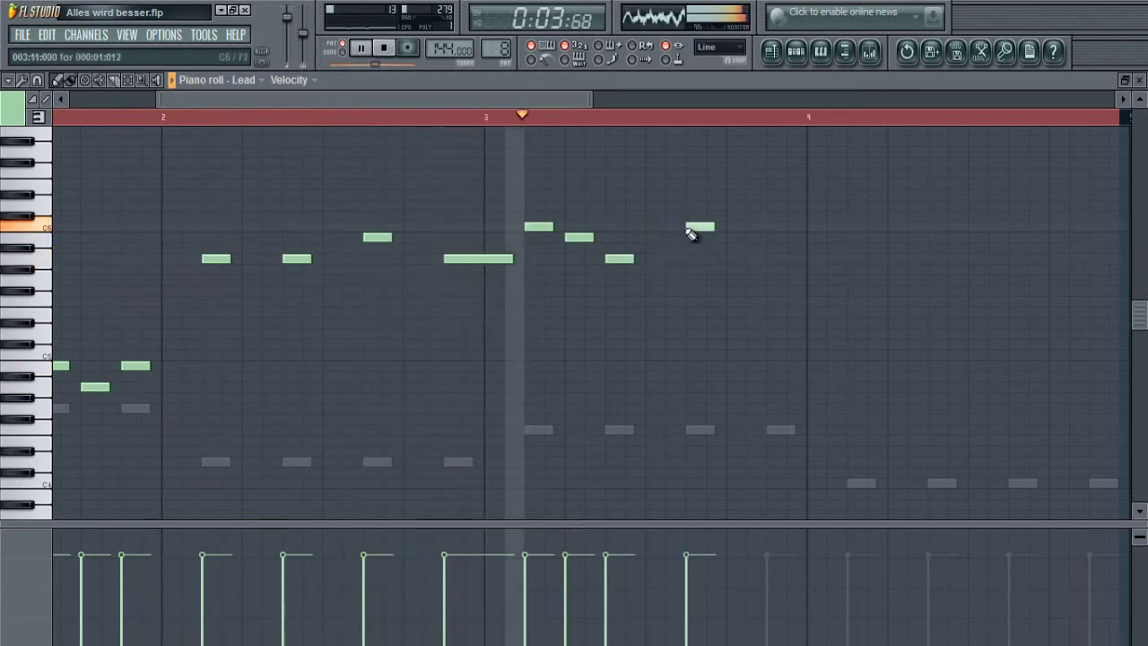
left_click(770, 227)
key("space")
key("space")
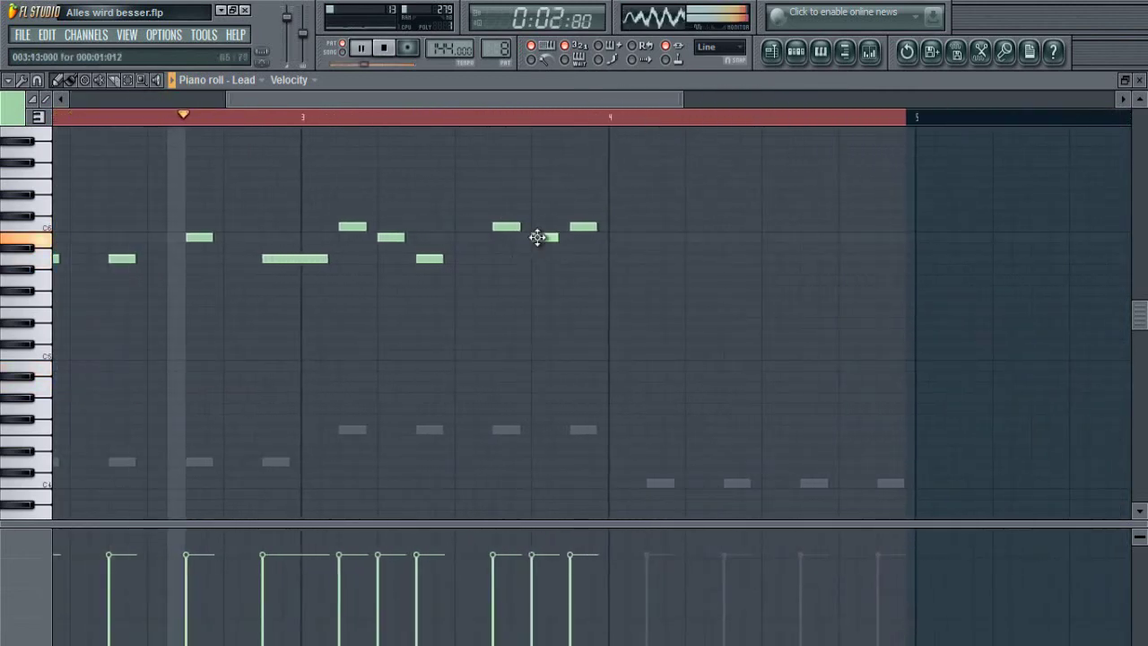
left_click(533, 237)
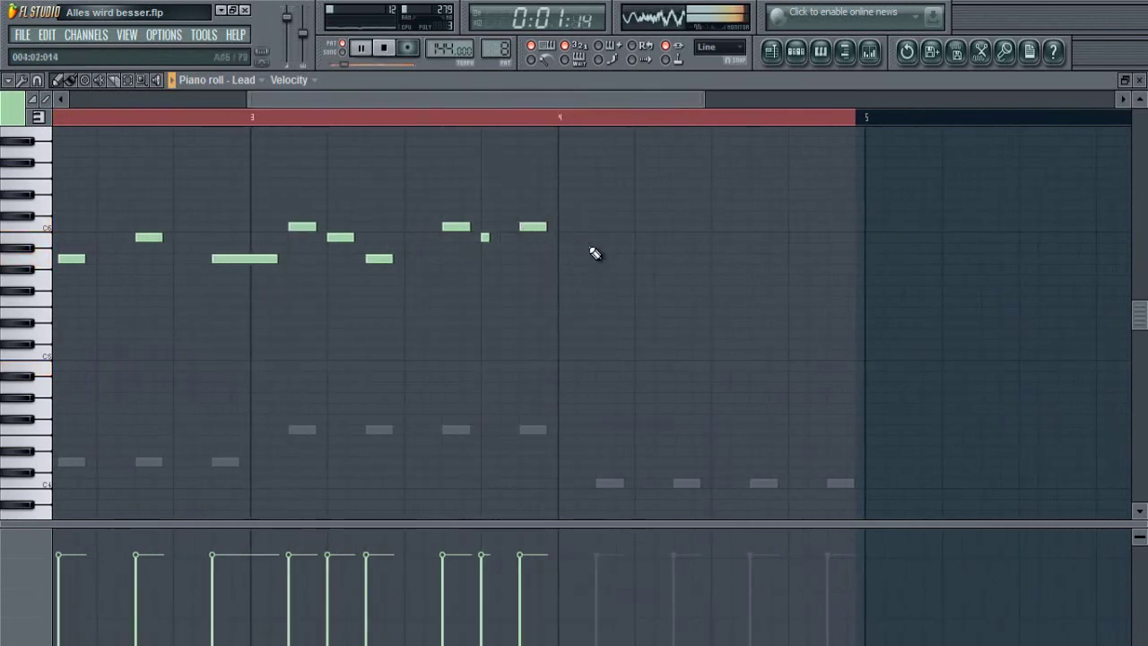
Place offbeat E6, E6, D6 and C6 Lead notes in the fourth bar
scroll(595, 253, "up", 2)
left_click(599, 225)
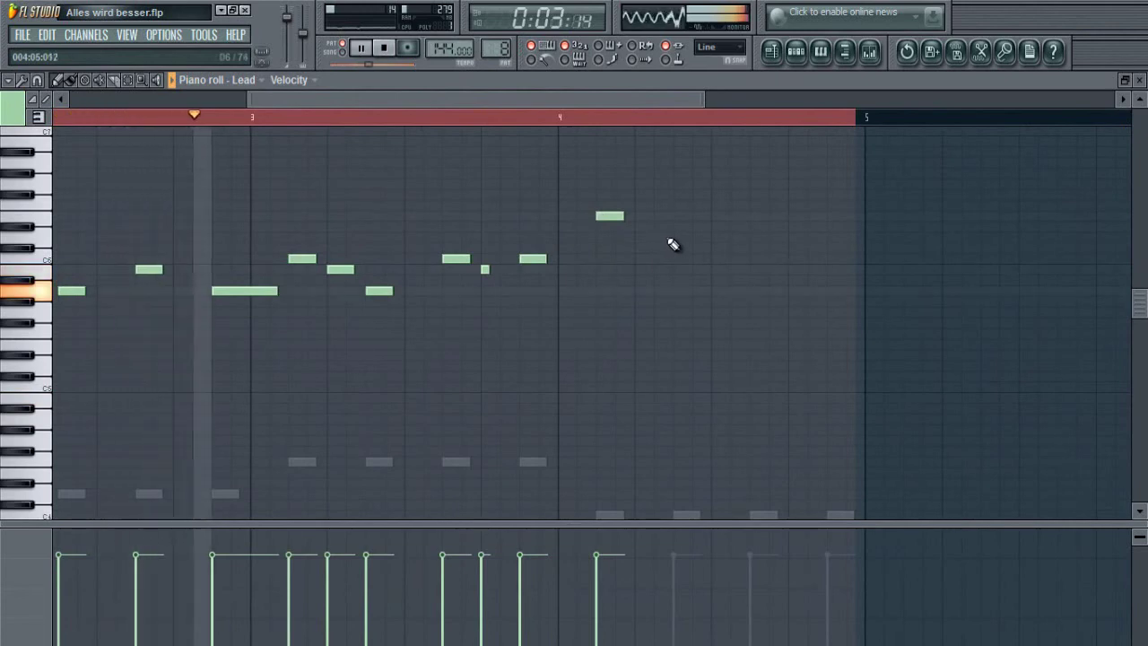
left_click(679, 216)
left_click(757, 237)
left_click(834, 258)
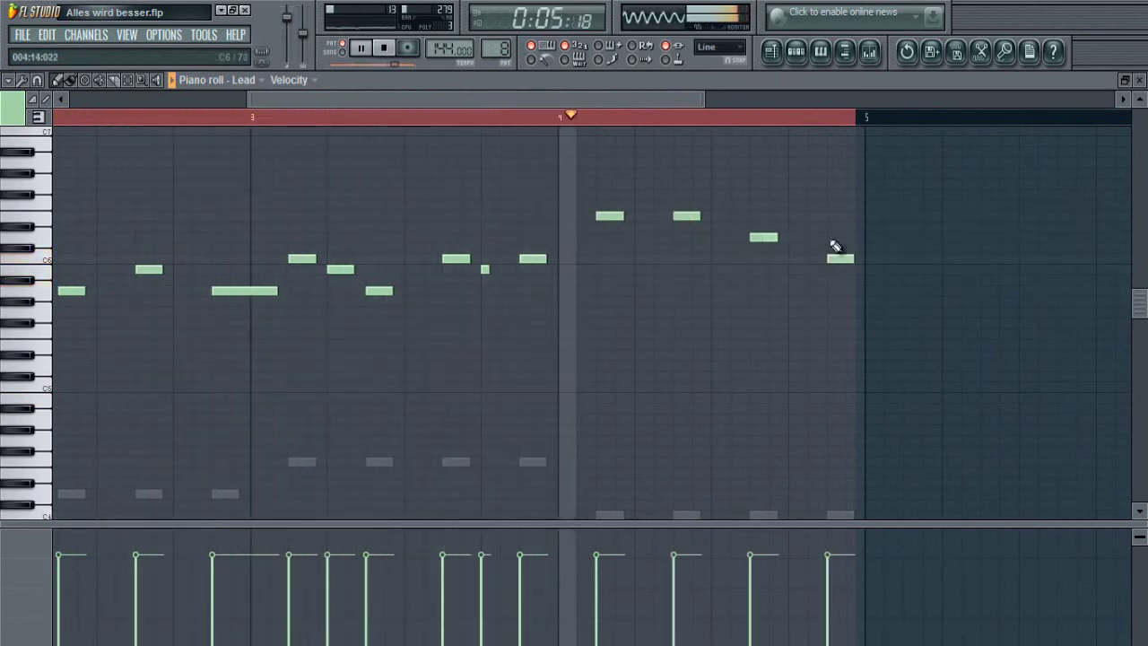
Play back the Lead melody, try extra B5 notes on the first bar's beats and delete them
scroll(773, 99, "down", 3)
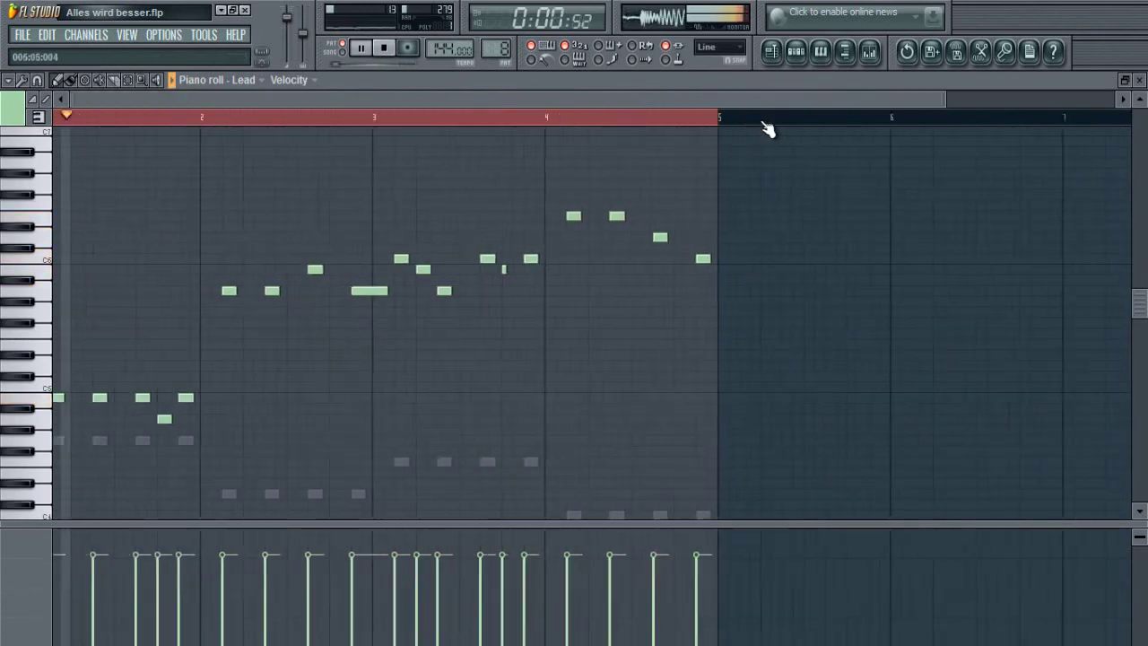
scroll(200, 201, "down", 3)
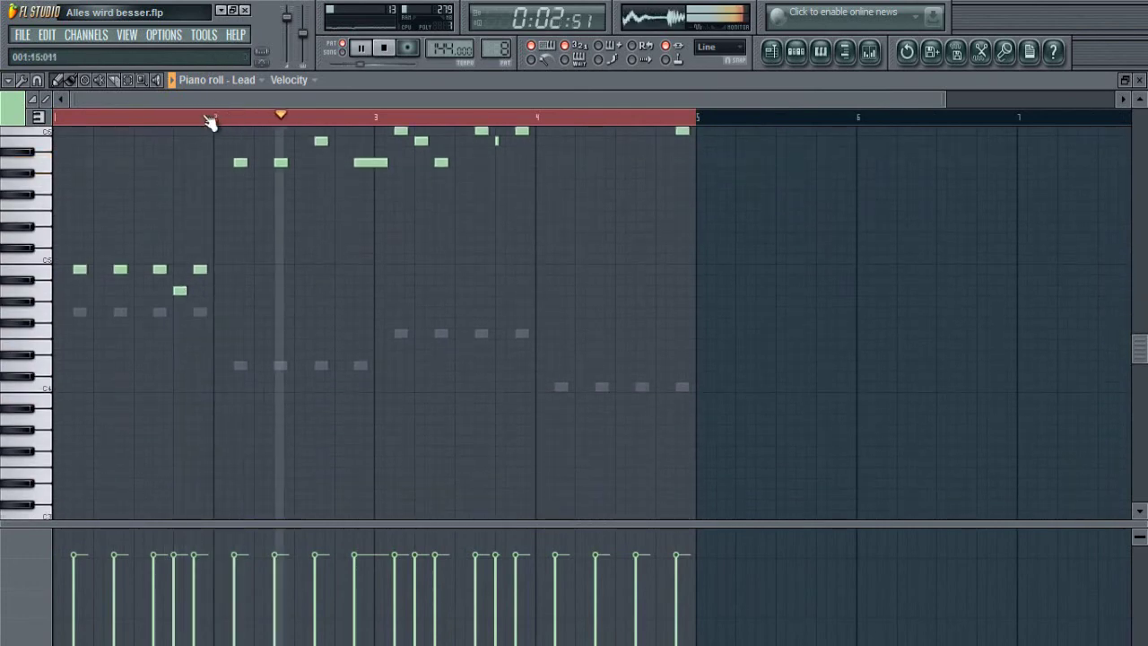
scroll(207, 124, "up", 5)
key("space")
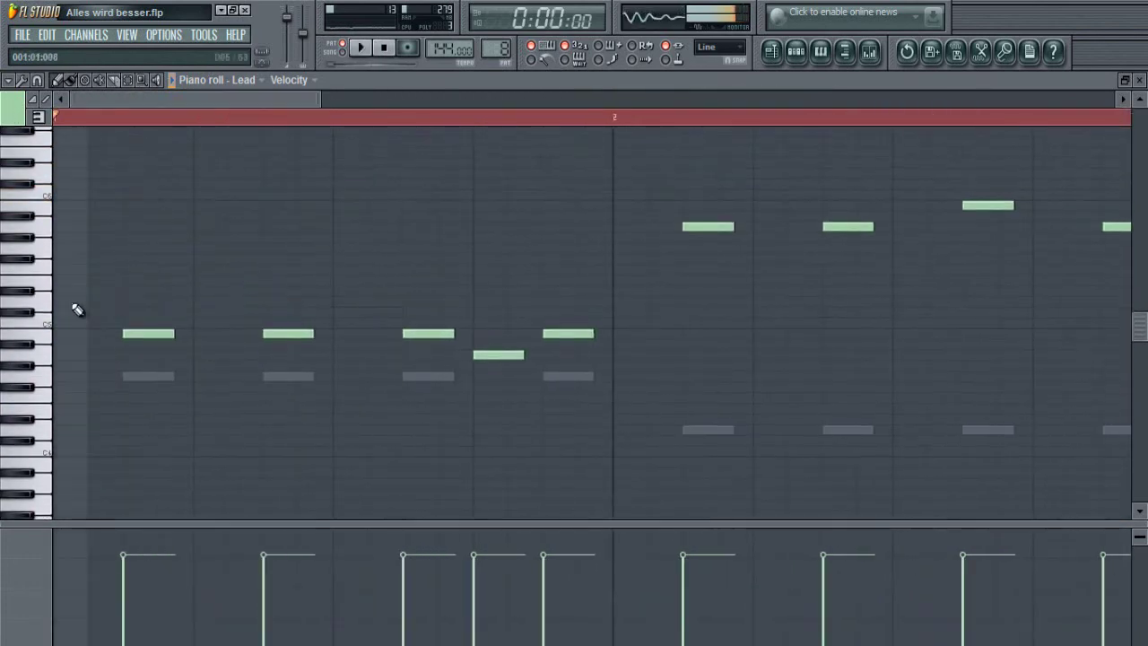
left_click(196, 206)
scroll(307, 130, "down", 1)
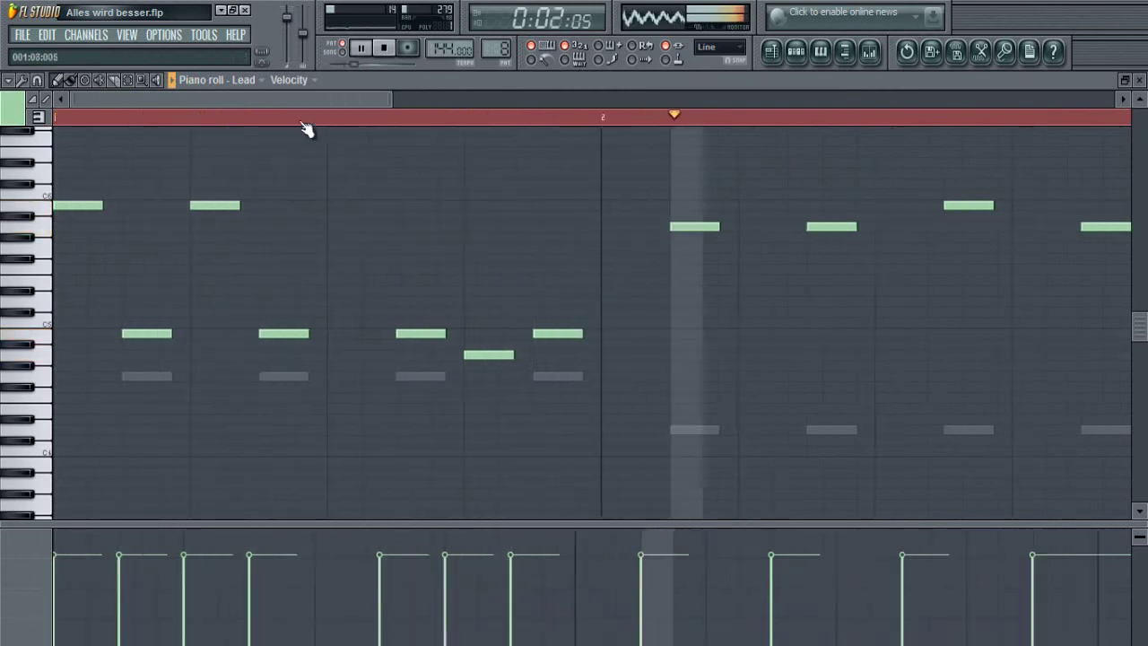
scroll(302, 123, "down", 2)
right_click(125, 206)
right_click(72, 206)
left_click(188, 206)
right_click(199, 205)
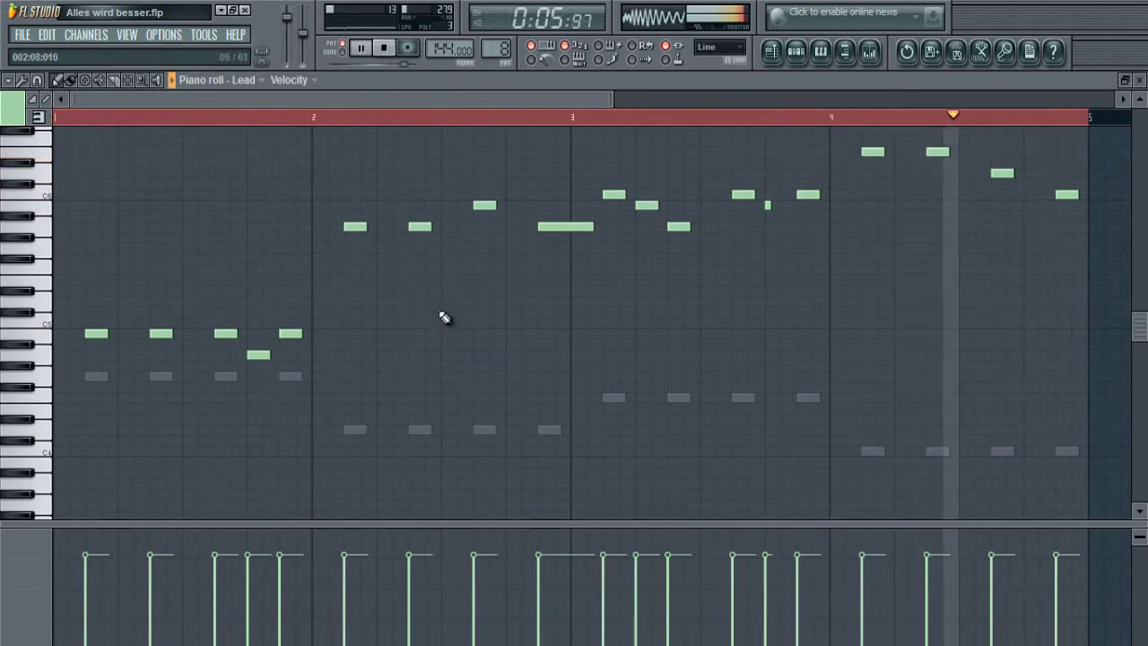
Move all Lead notes up one octave and half a beat earlier onto the beats, then deselect them
scroll(490, 327, "up", 1)
key("ctrl+a")
key("space")
left_click_drag(88, 398, 14, 269)
scroll(159, 306, "up", 1)
left_click(384, 313)
right_click(386, 315)
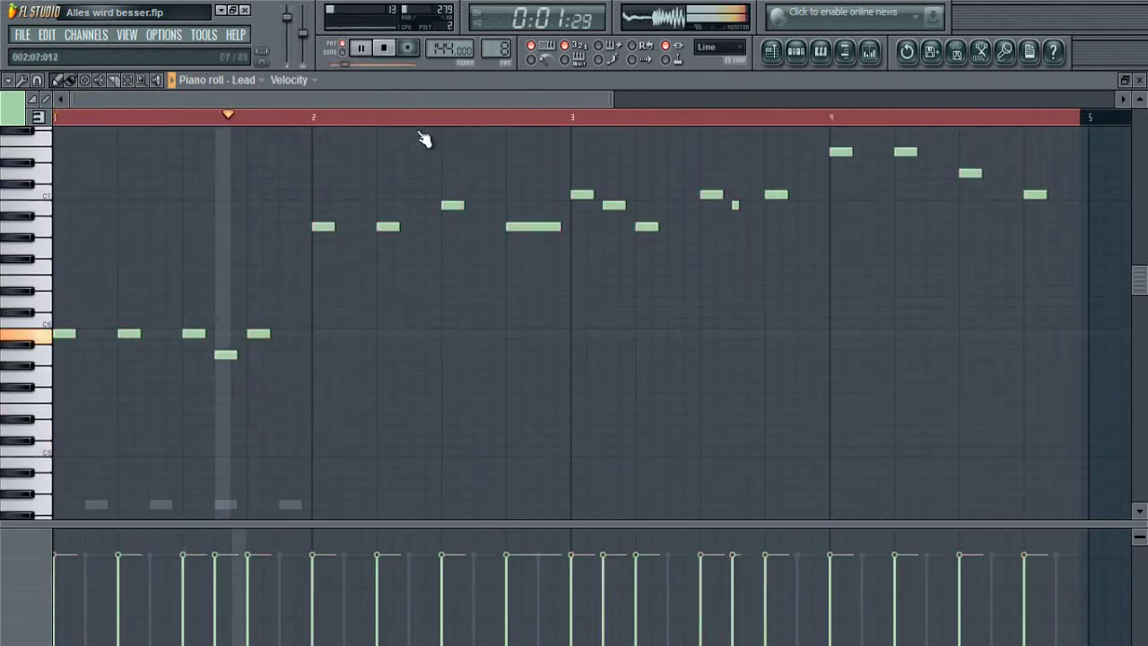
Add an A5 at the end of the Lead's first bar, a B6 late in the second, and a short B6 ending the third
scroll(428, 123, "down", 2)
scroll(229, 148, "up", 1)
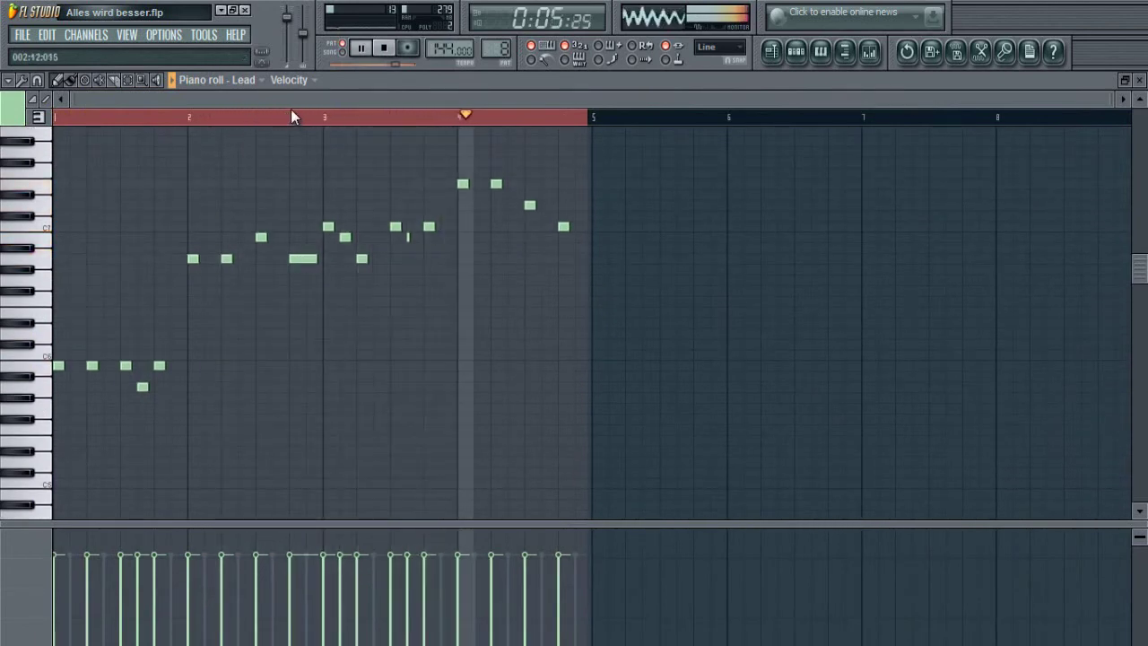
scroll(441, 125, "up", 1)
scroll(404, 225, "up", 1)
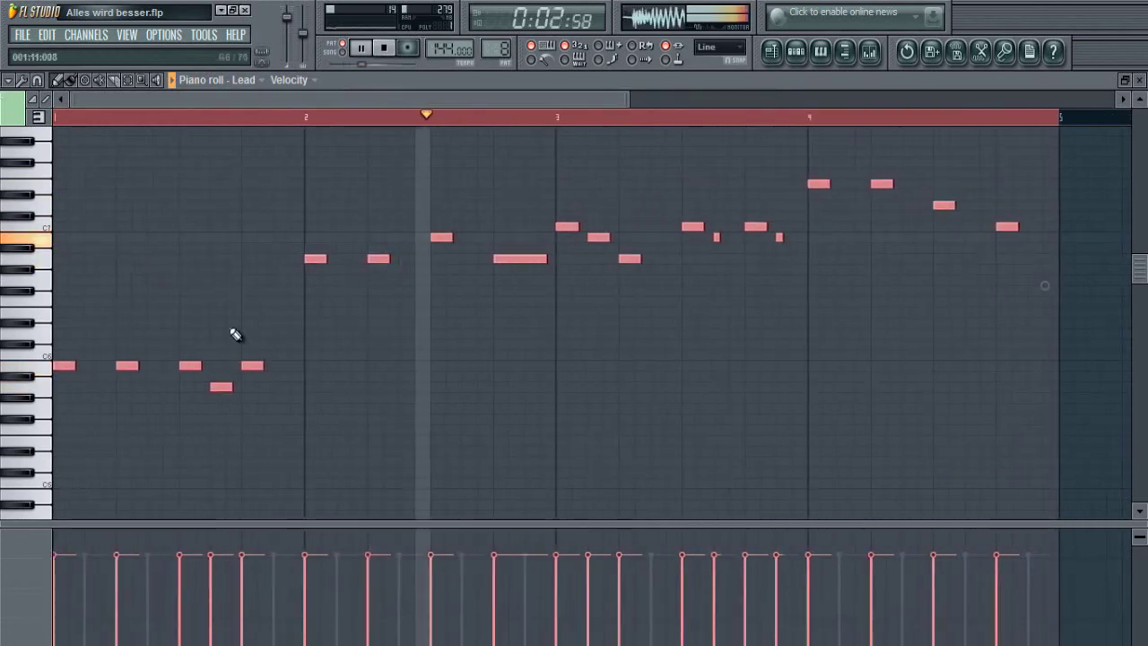
left_click(276, 387)
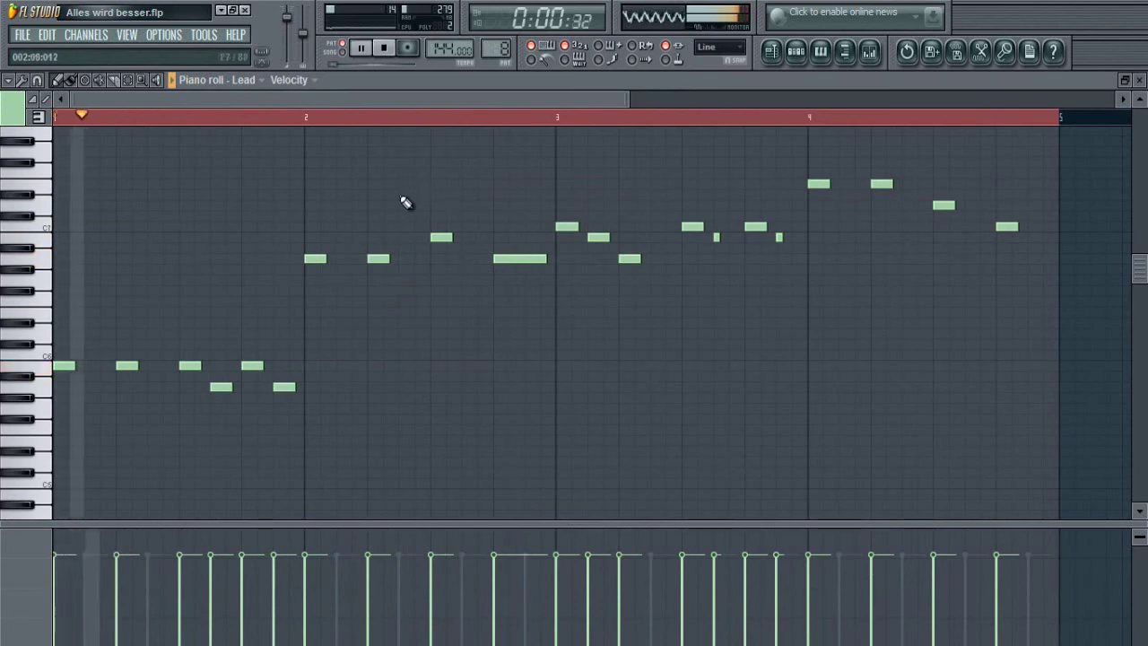
left_click(473, 238)
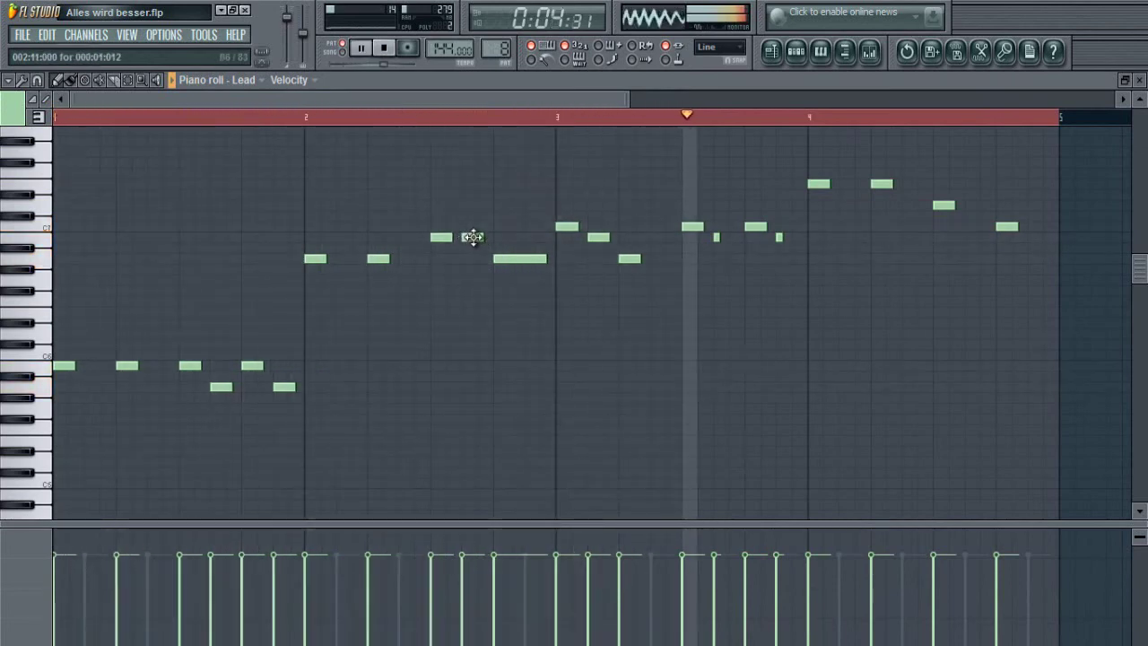
Add low G4 Lead notes under each melody note of the first bar and play the pattern
scroll(444, 217, "down", 4)
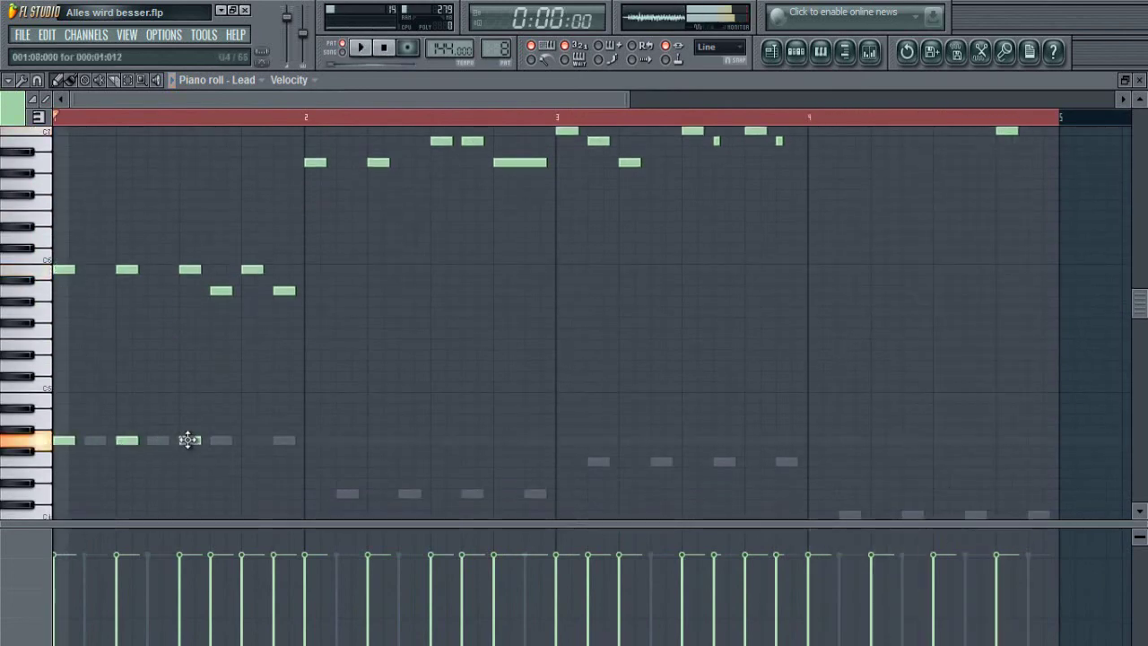
left_click(220, 440)
key("space")
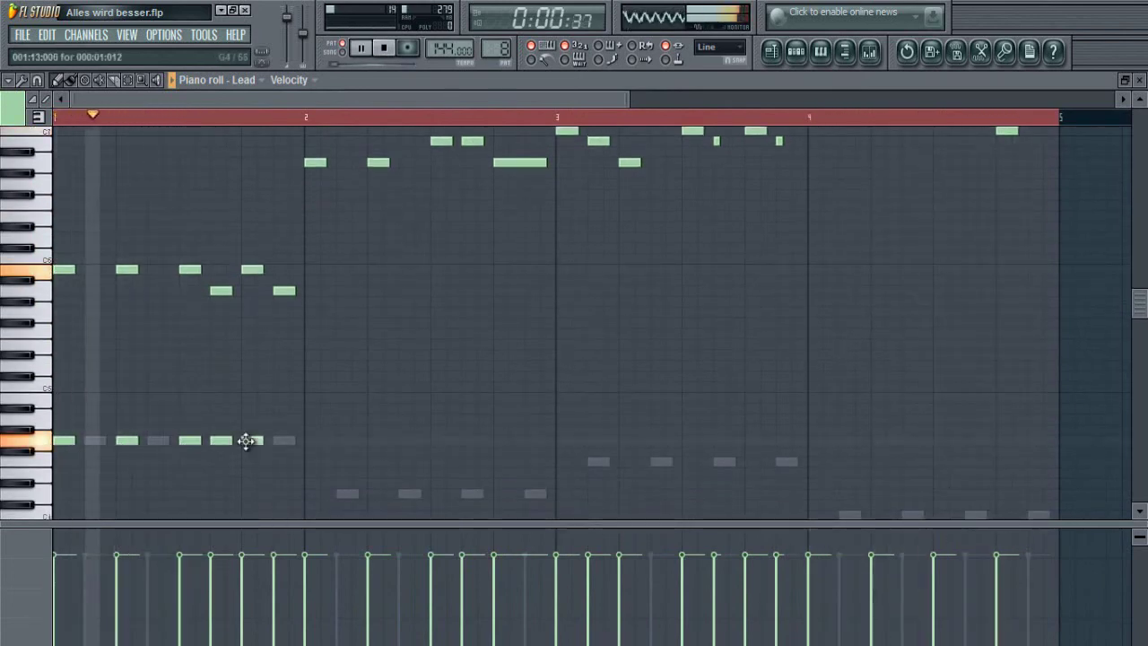
left_click(286, 440)
scroll(307, 432, "down", 3)
key("space")
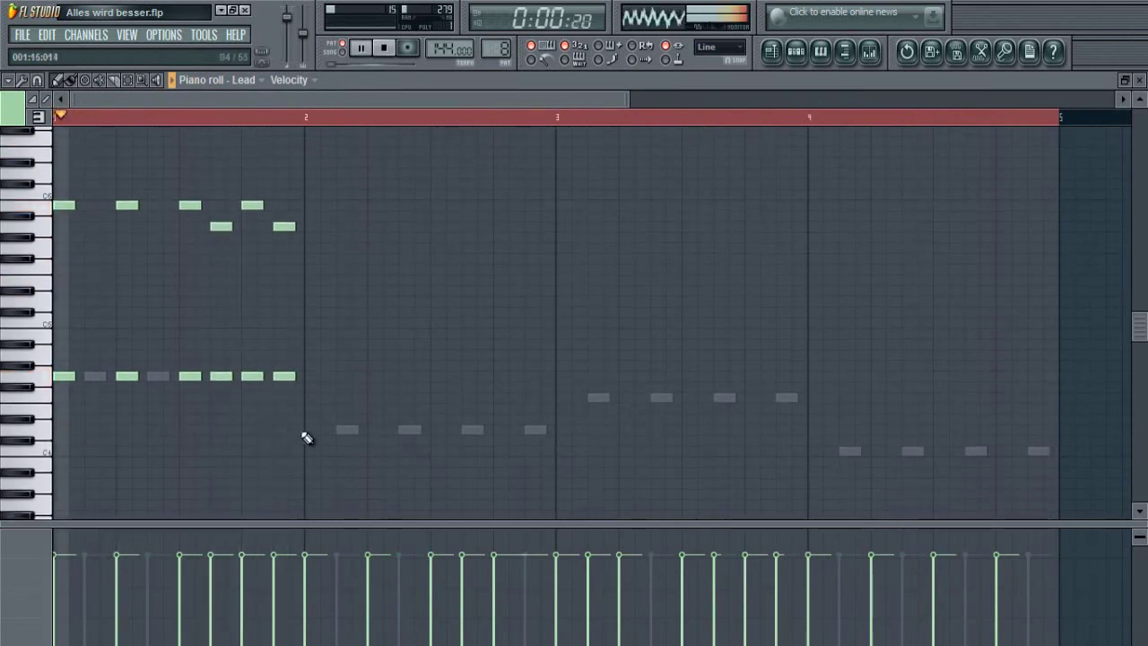
Add low D4 Lead notes under the second bar's melody, lengthening the last one to match the long note above
scroll(357, 436, "up", 3)
scroll(380, 429, "down", 3)
left_click(378, 429)
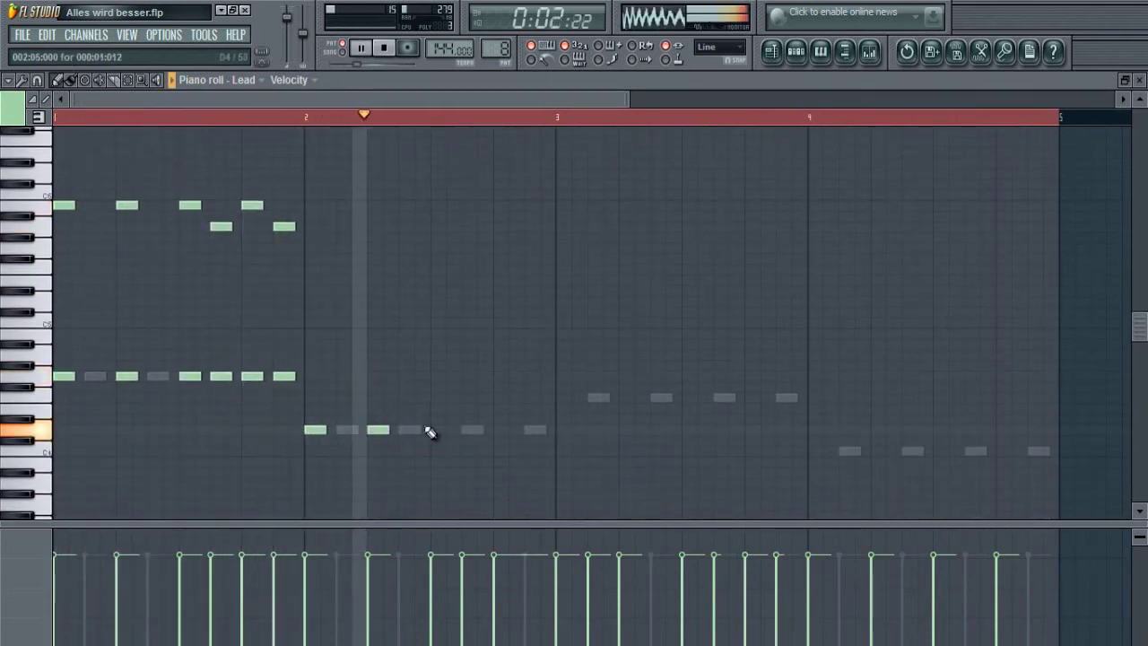
scroll(431, 439, "up", 2)
key("space")
key("space")
left_click(440, 493)
left_click(472, 492)
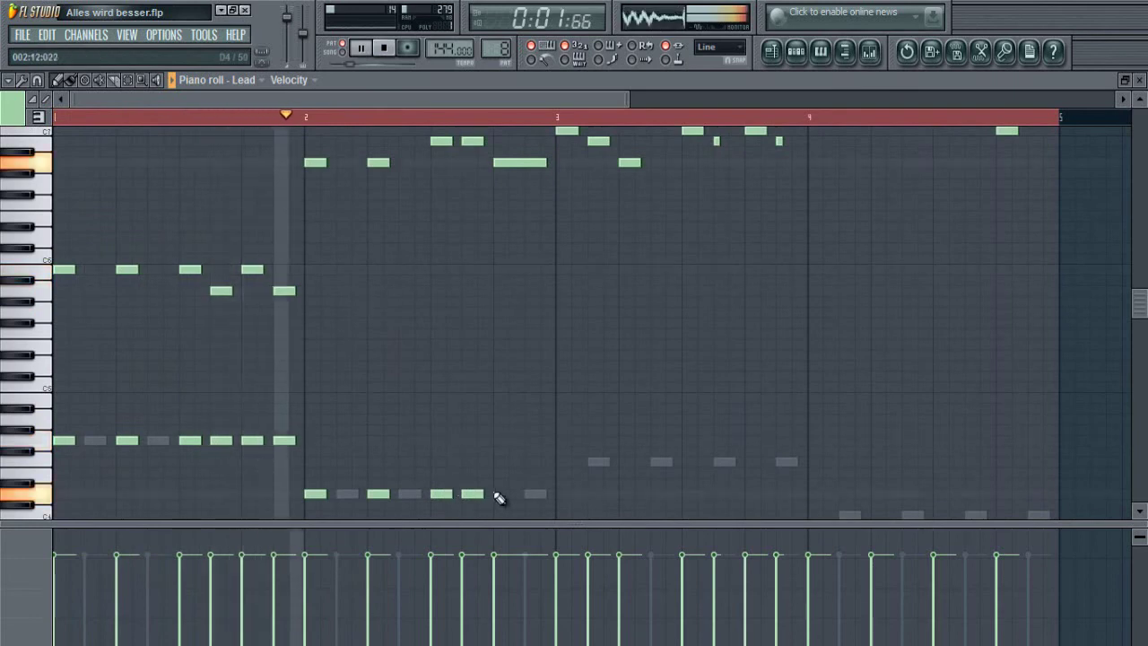
left_click(504, 492)
left_click_drag(510, 496, 541, 494)
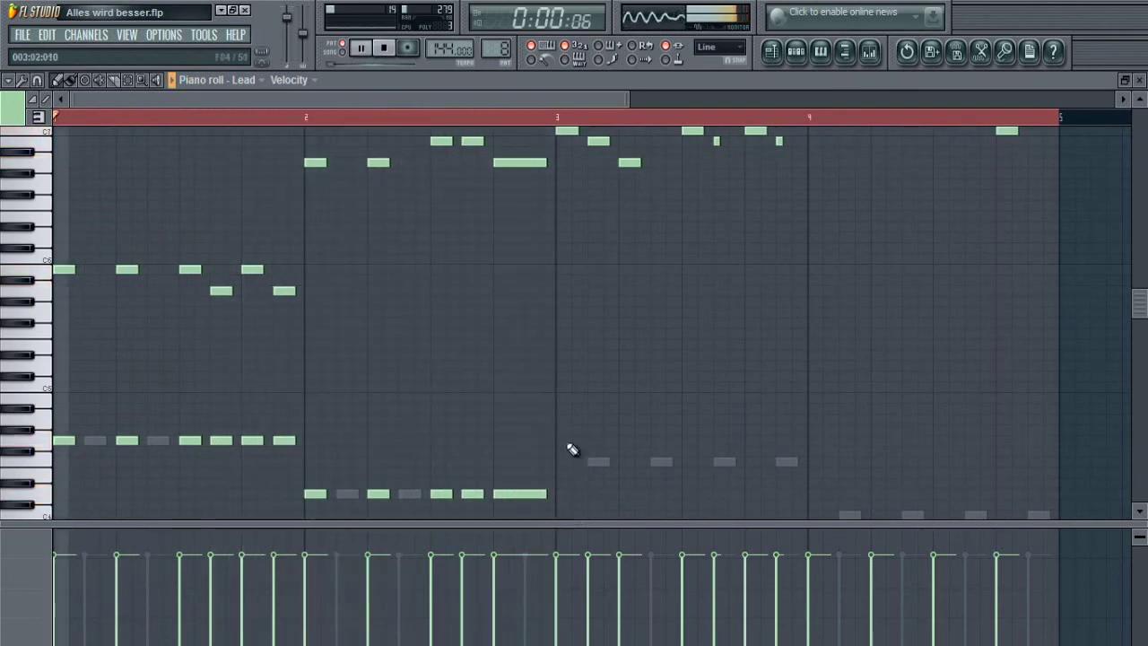
scroll(512, 471, "up", 1)
scroll(529, 457, "down", 2)
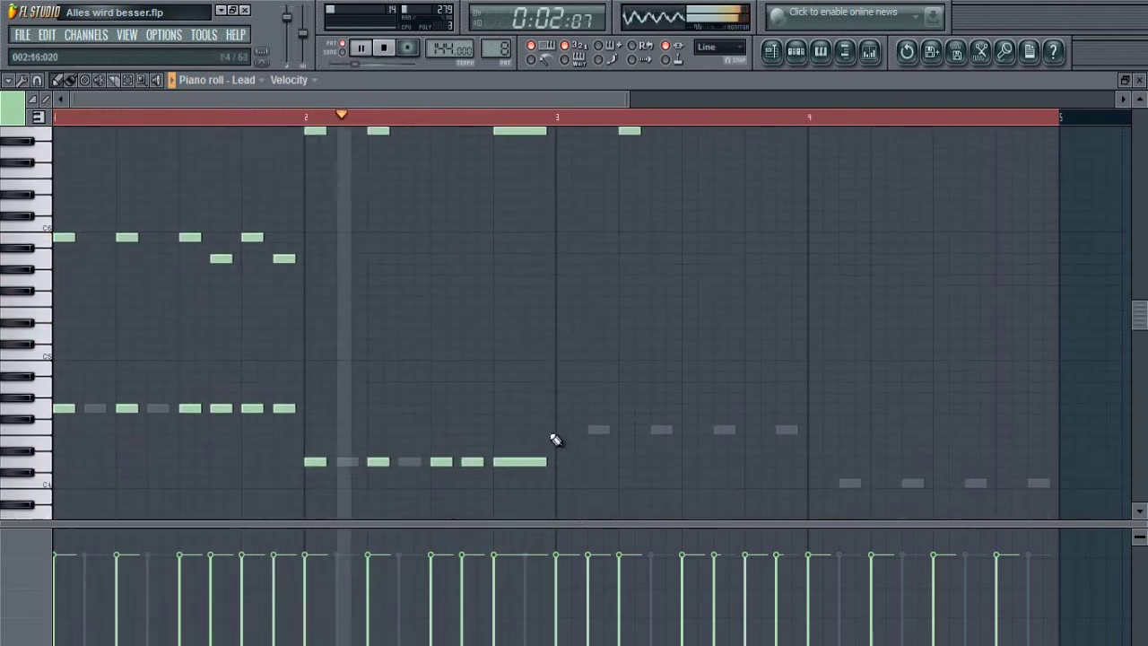
Add low F4 Lead notes under each melody note of the third bar, shortening those beneath the two short notes
left_click(562, 430)
left_click(589, 430)
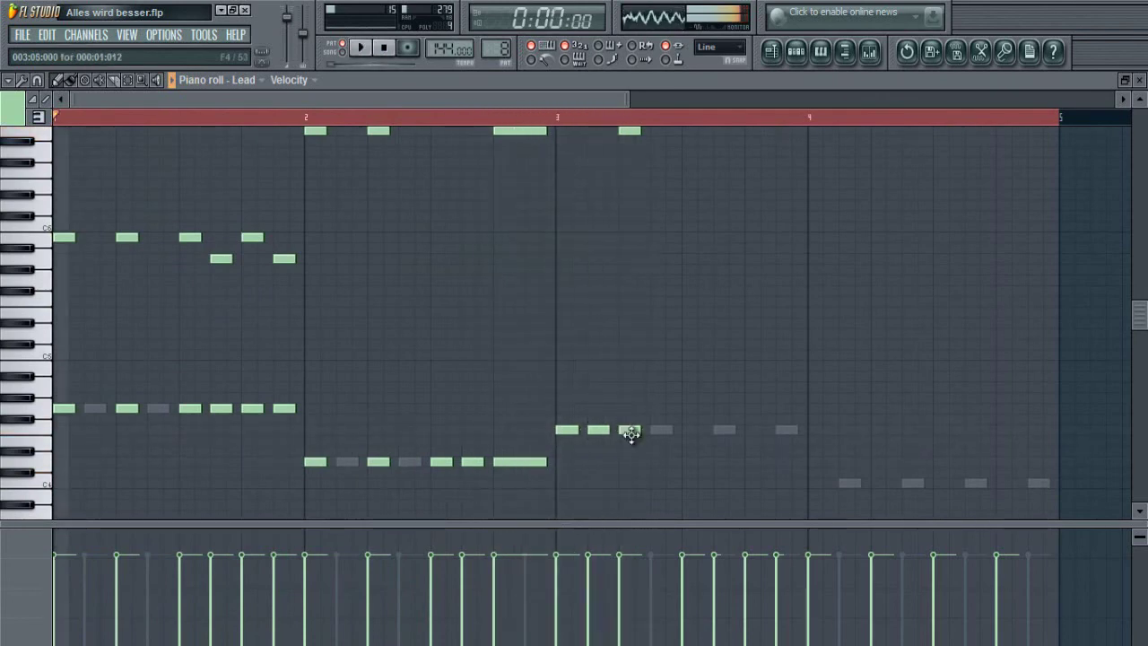
scroll(637, 440, "up", 3)
key("space")
scroll(673, 458, "down", 2)
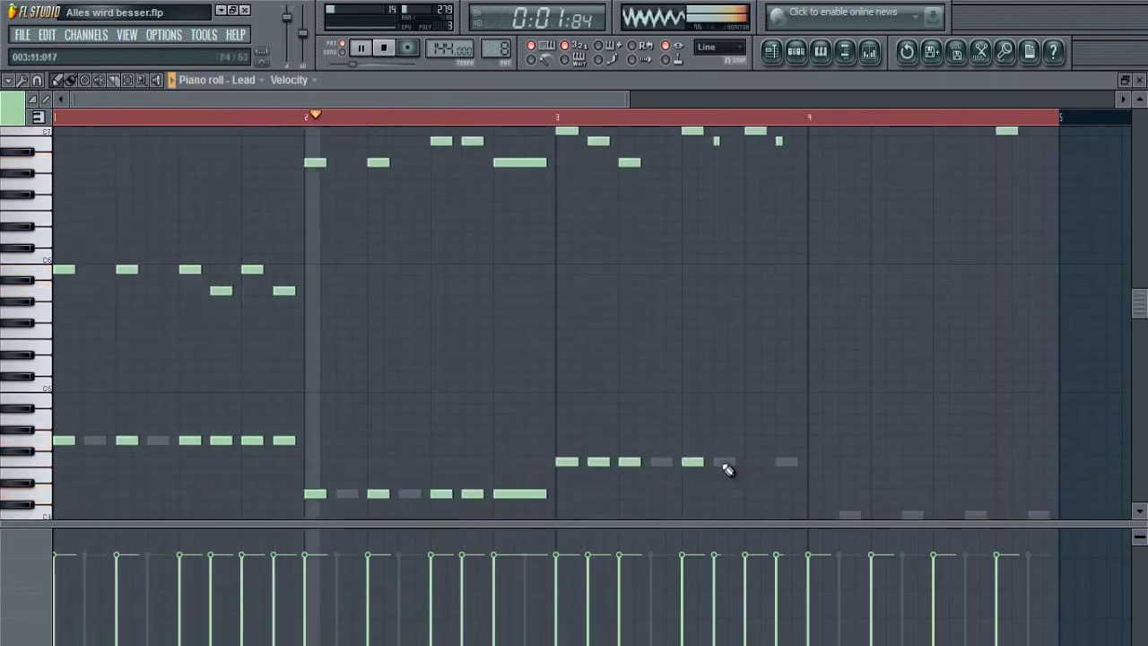
left_click(718, 462)
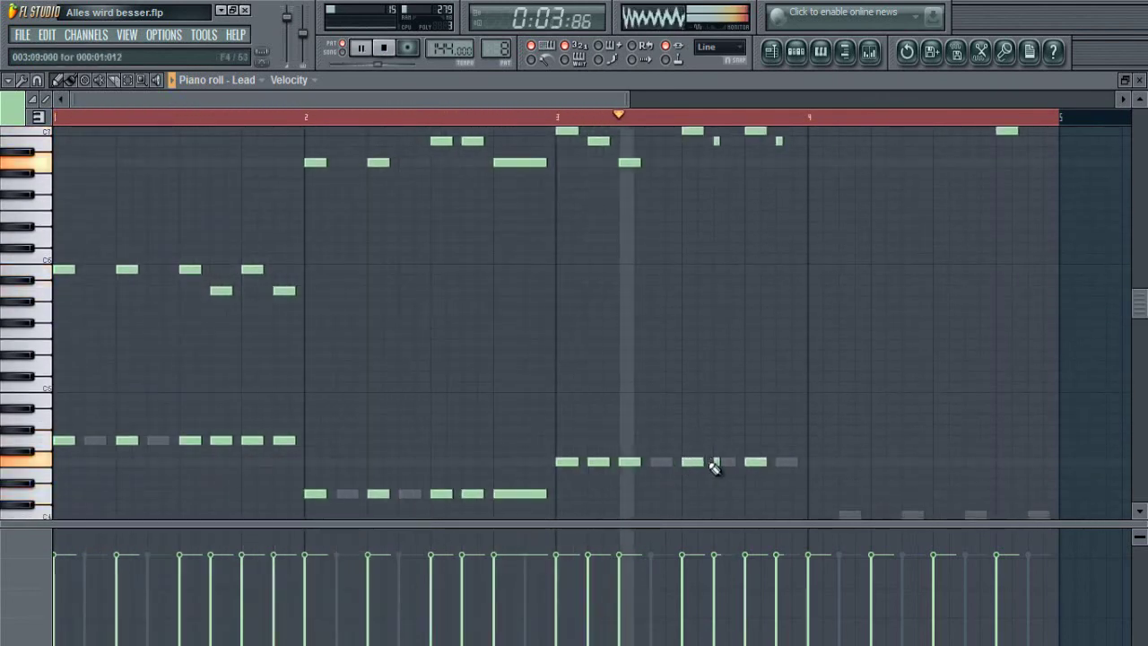
left_click(779, 462)
Add low C4 Lead notes under each melody note of the fourth bar
scroll(812, 418, "down", 2)
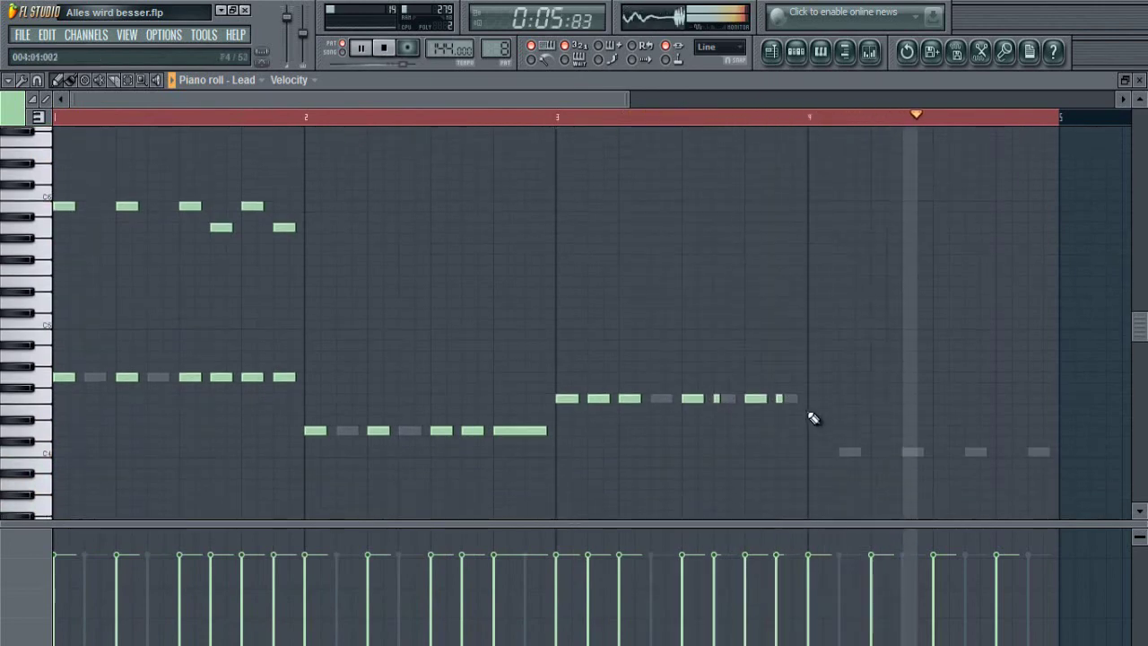
scroll(808, 415, "up", 5)
scroll(816, 439, "down", 5)
left_click(815, 452)
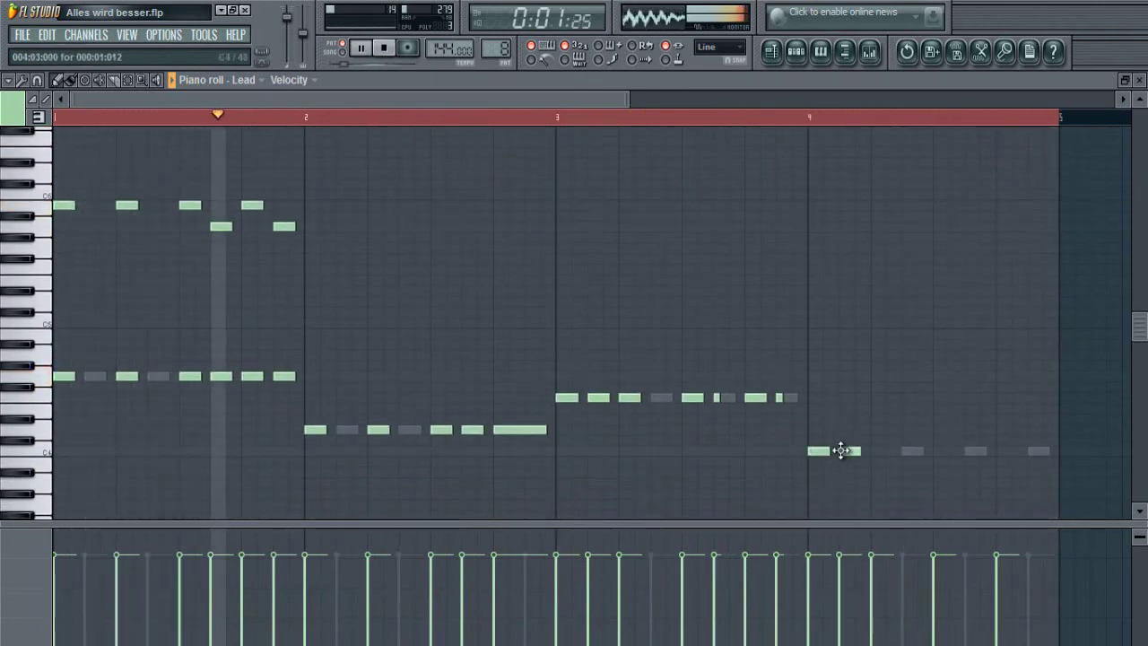
left_click(936, 451)
Select the fourth bar's high Lead melody notes and move them down one octave so they start on E6
scroll(916, 356, "up", 5)
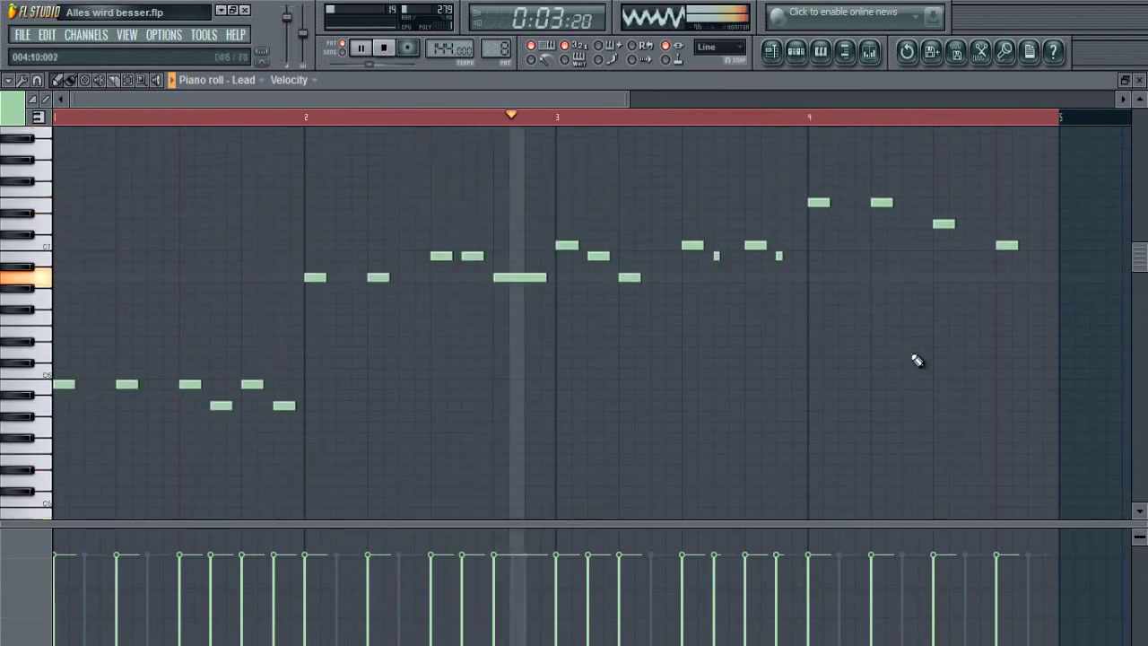
left_click_drag(1038, 210, 818, 301)
left_click_drag(813, 215, 805, 347)
left_click(847, 249)
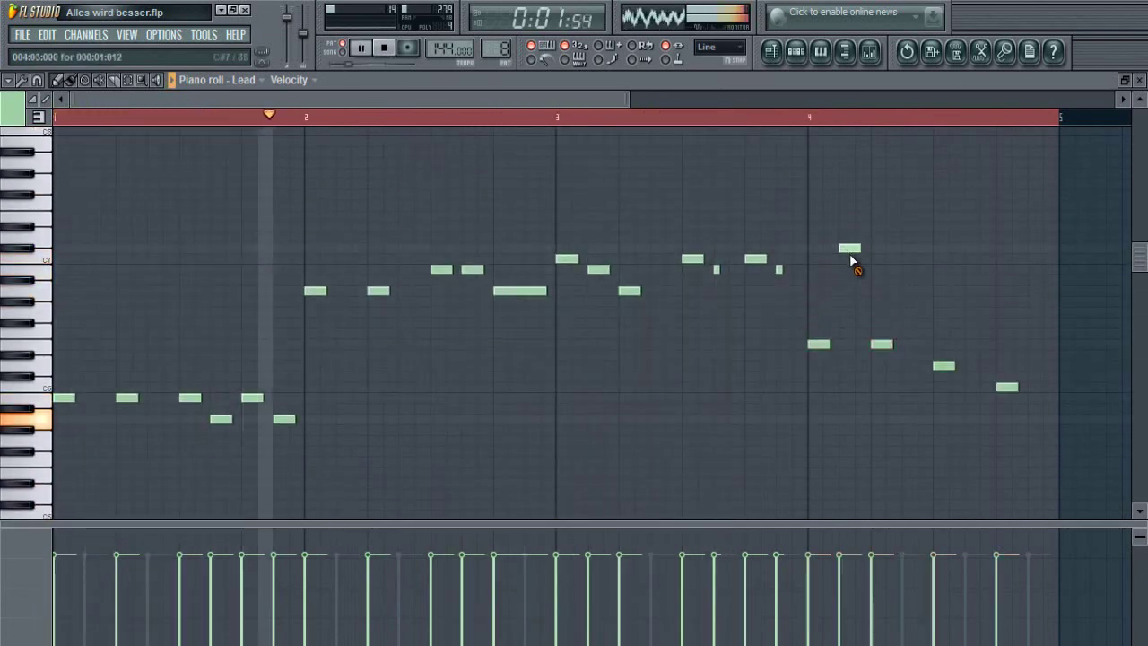
left_click_drag(846, 251, 857, 251)
right_click(864, 251)
Lengthen the fourth bar's four high Lead notes by one step, deselect them and stop playback
left_click_drag(819, 319, 1005, 389)
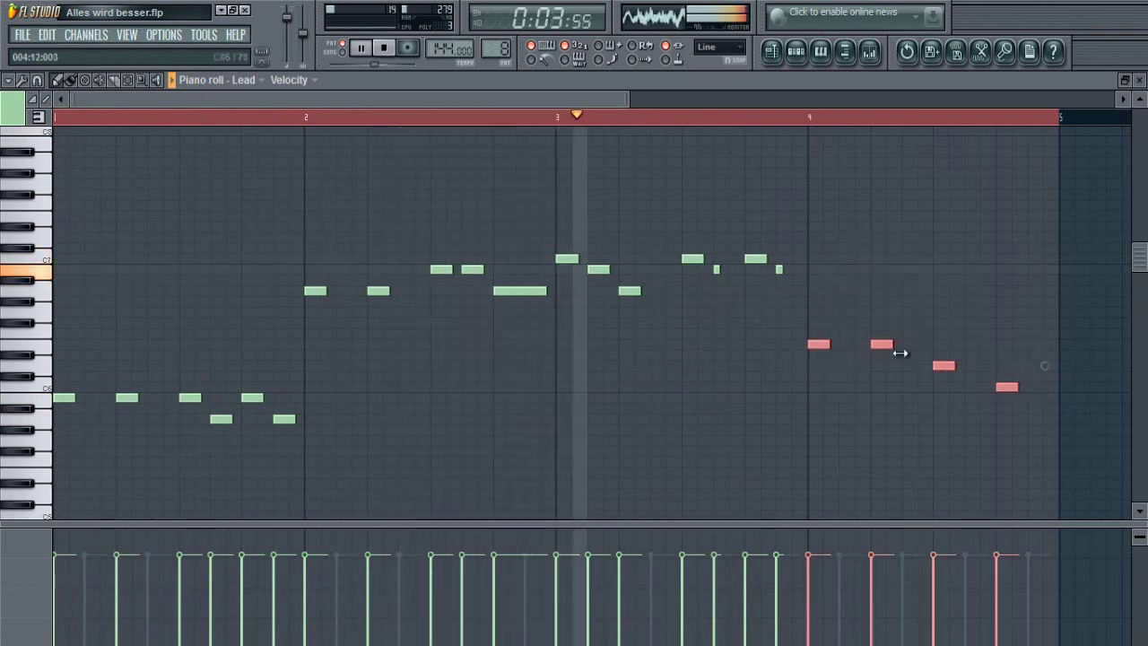
mouse_move(895, 346)
left_mouse_down()
mouse_move(928, 347)
mouse_move(909, 346)
left_mouse_up()
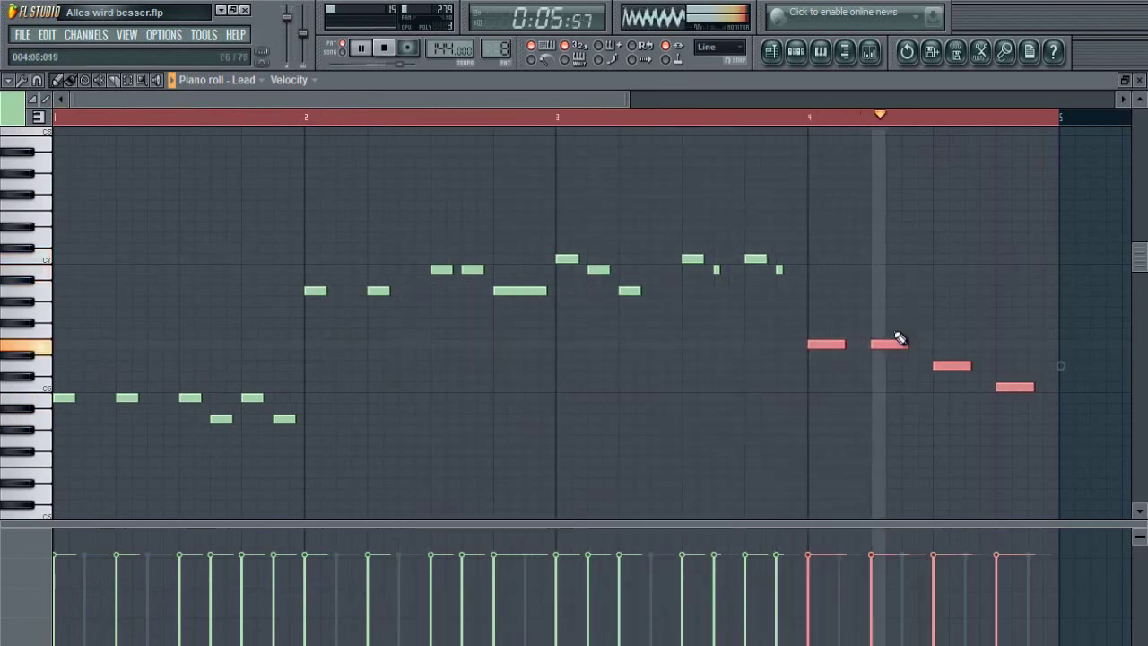
left_click(727, 358, "ctrl")
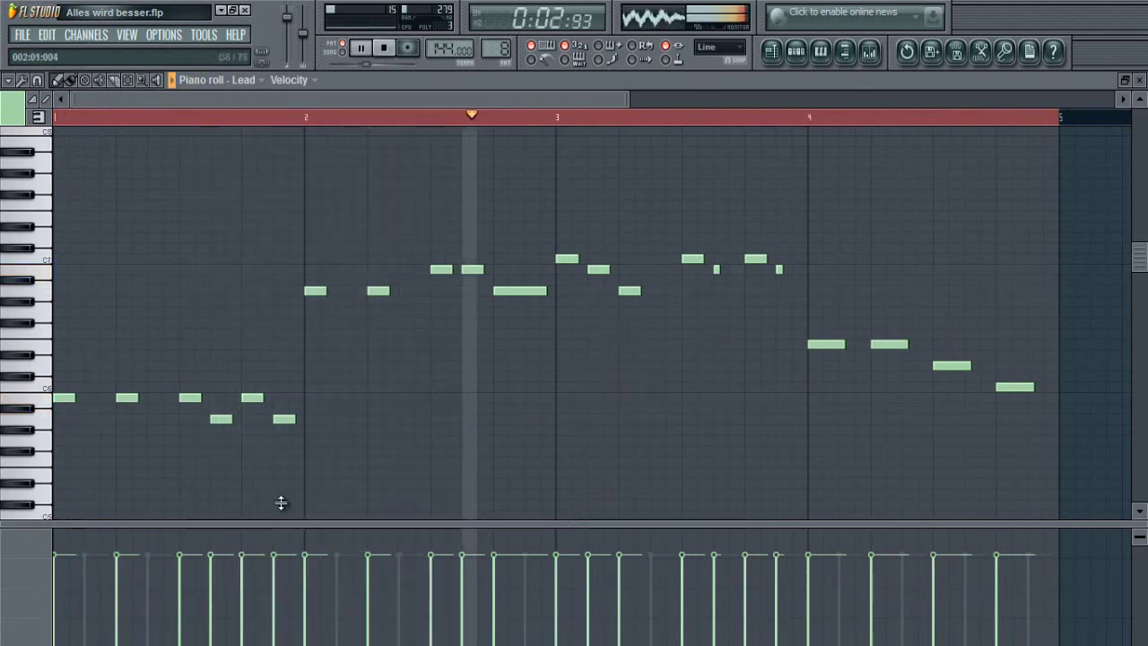
key("space")
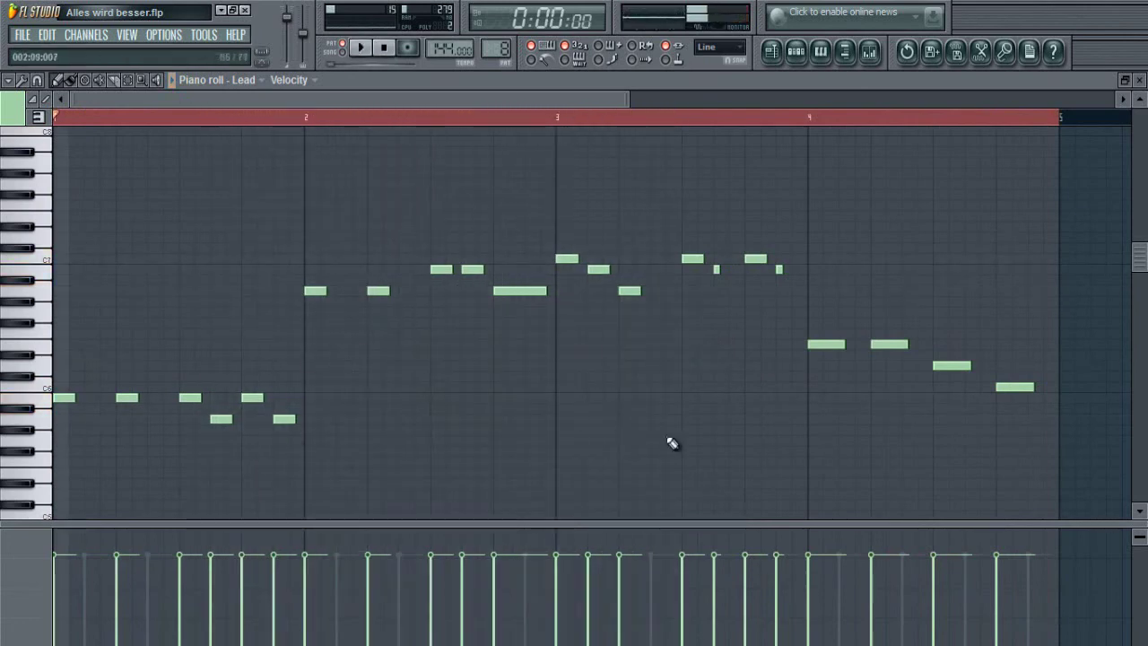
Open the playlist and place two consecutive Pattern 2 clips from bar 1 and two Pattern 3 clips from bar 10
left_click(795, 52)
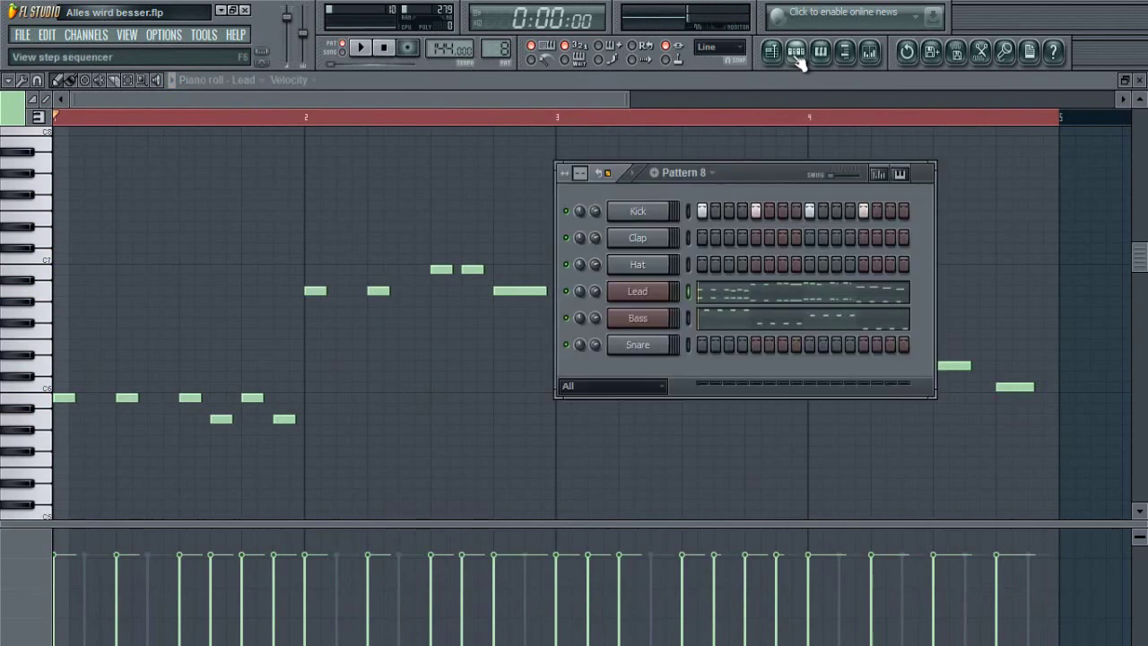
left_click(772, 51)
left_click(41, 350)
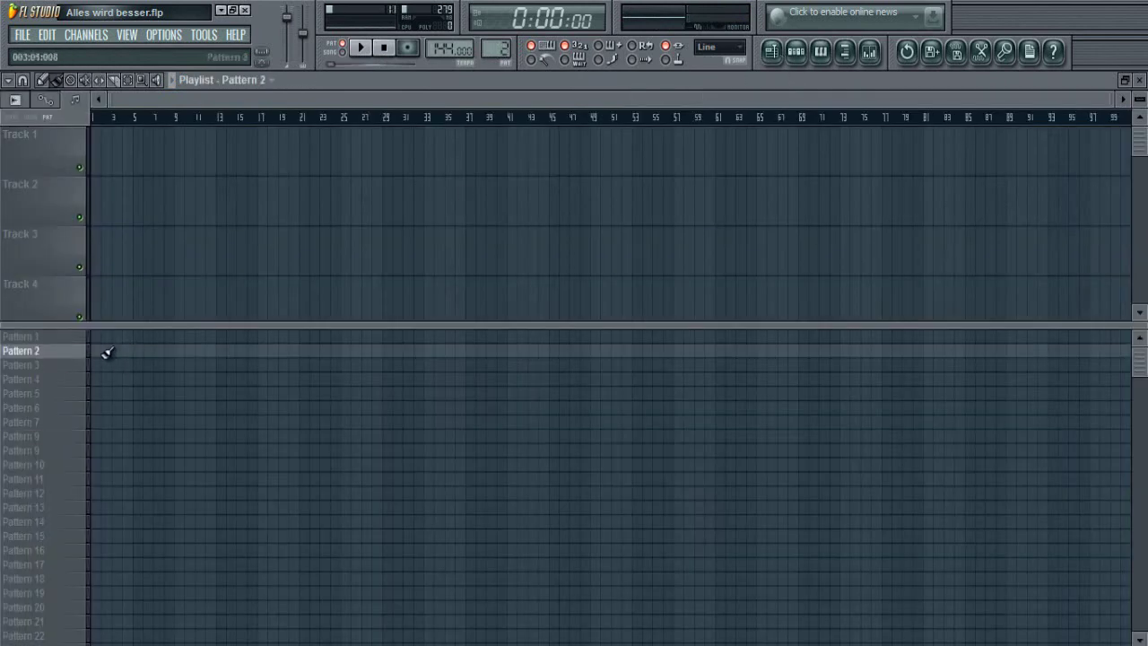
left_click_drag(98, 351, 162, 348)
left_click(185, 365)
right_click(218, 368)
left_click(192, 363)
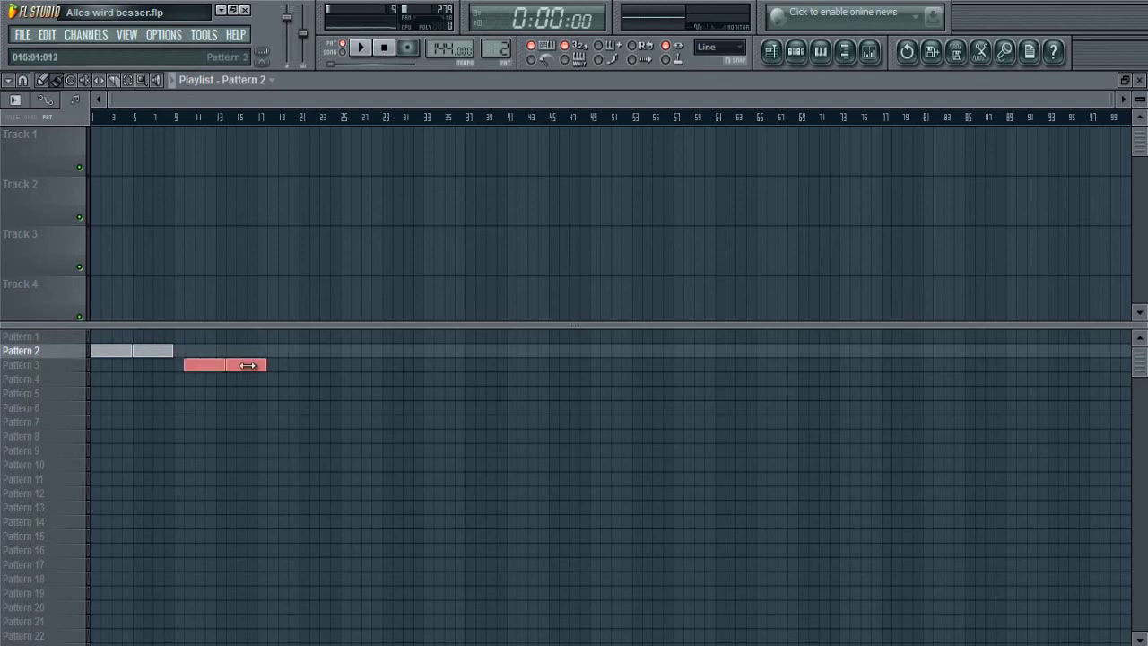
Place two consecutive clips each of Patterns 4 to 8, starting at bars 19, 28, 37, 46 and 55
left_click(281, 379)
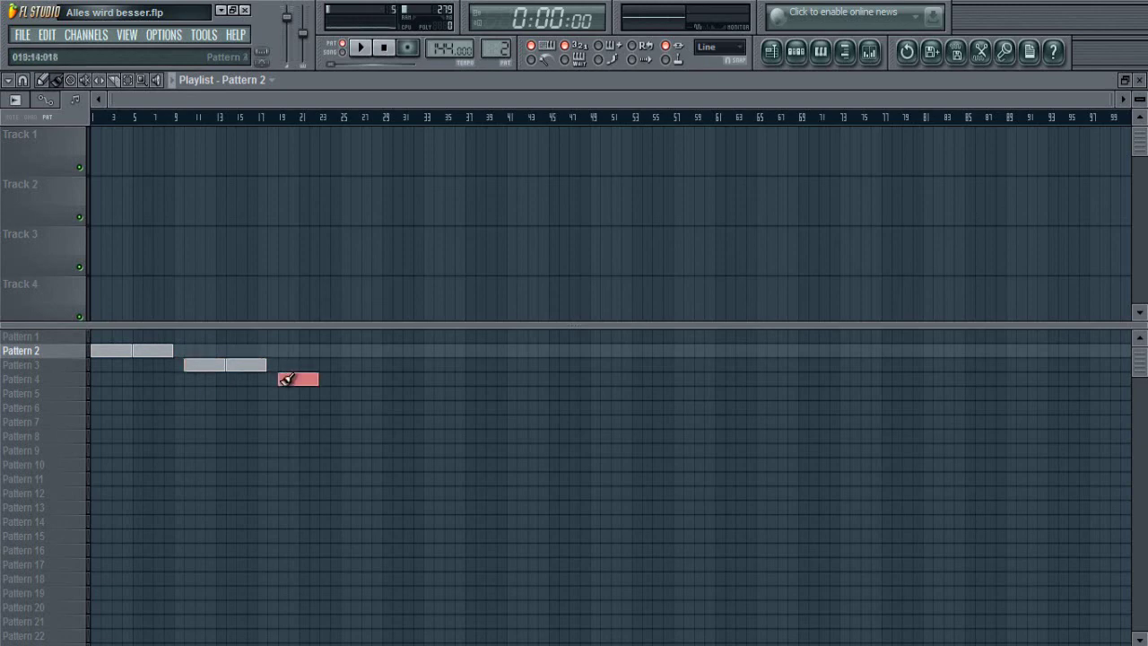
left_click(377, 394)
mouse_move(466, 407)
left_mouse_down()
mouse_move(566, 406)
mouse_move(549, 407)
left_mouse_up()
left_click(565, 421)
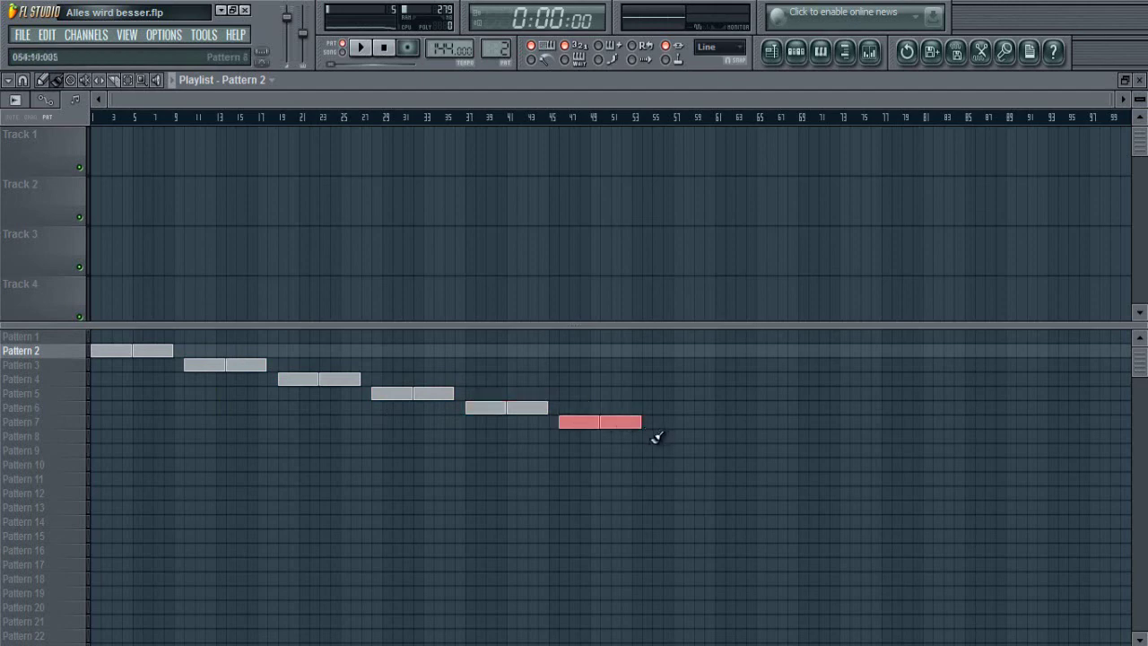
left_click(655, 436)
left_click(746, 449)
right_click(744, 449)
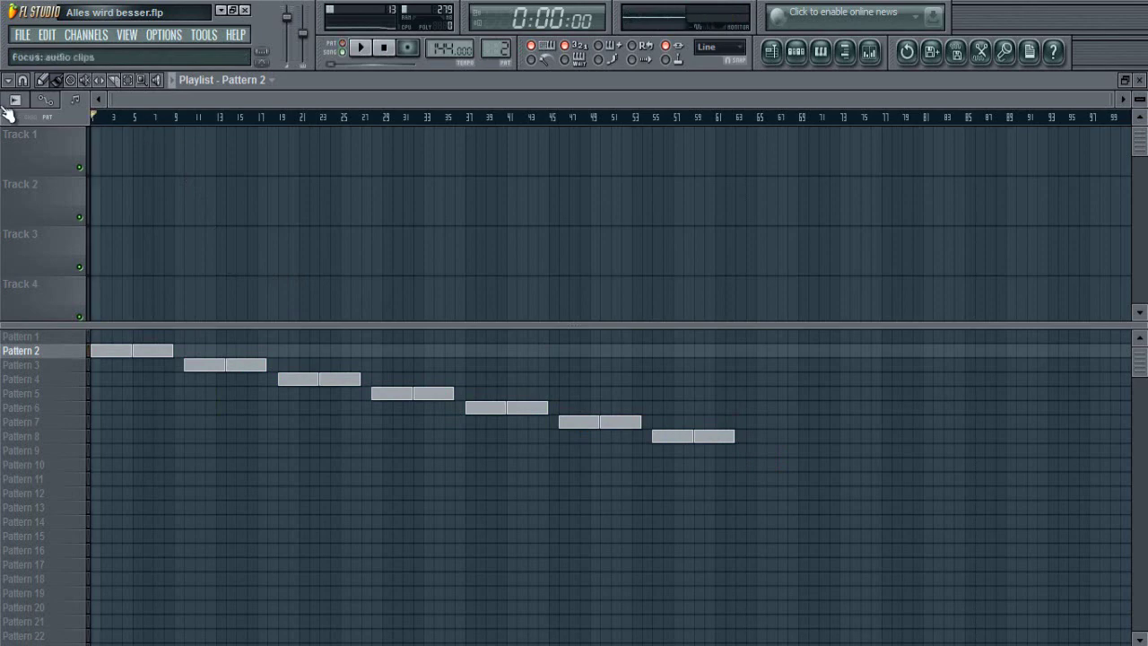
Play the whole playlist arrangement in song mode to hear Patterns 2 to 8 in sequence, and stop at the end
key("space")
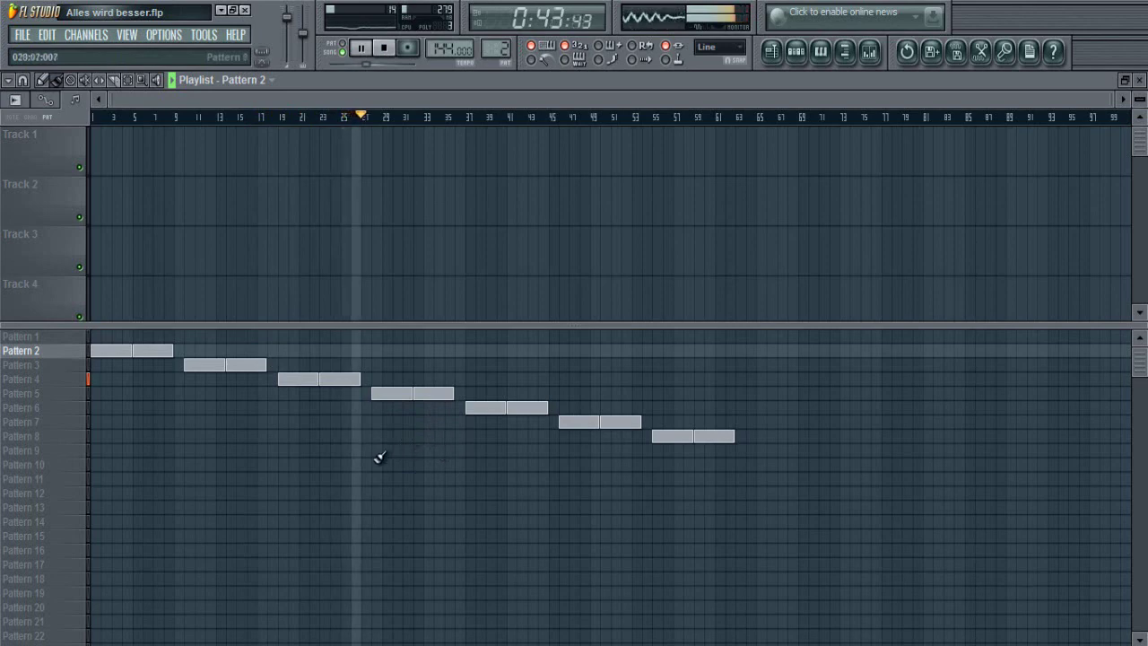
left_click(77, 438)
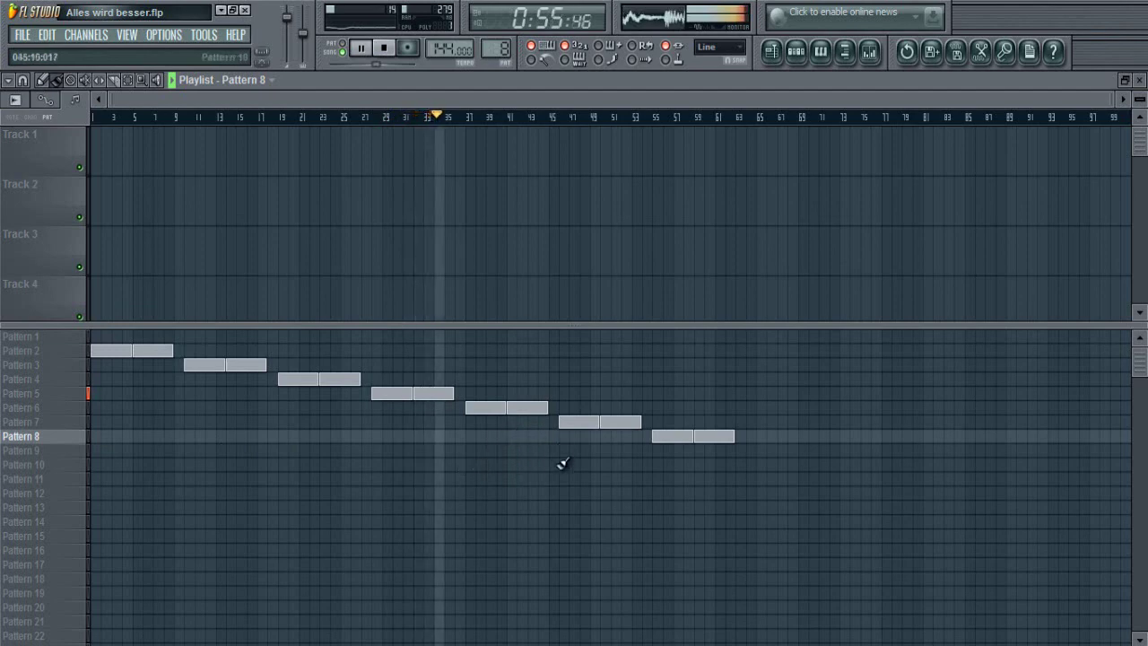
left_click(84, 464)
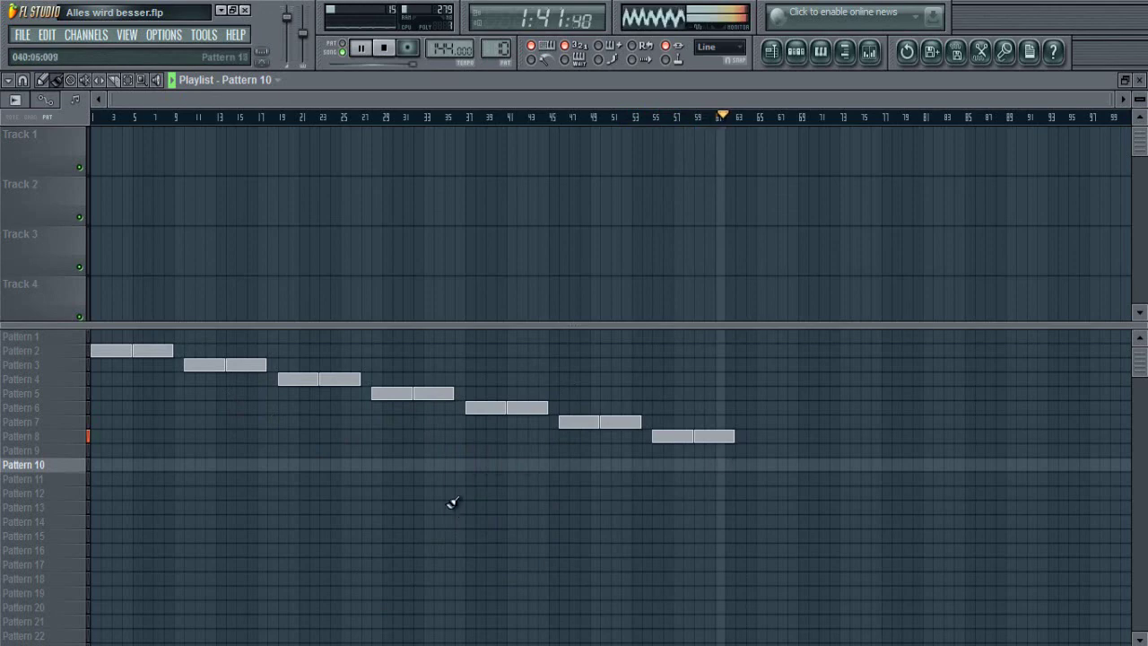
key("space")
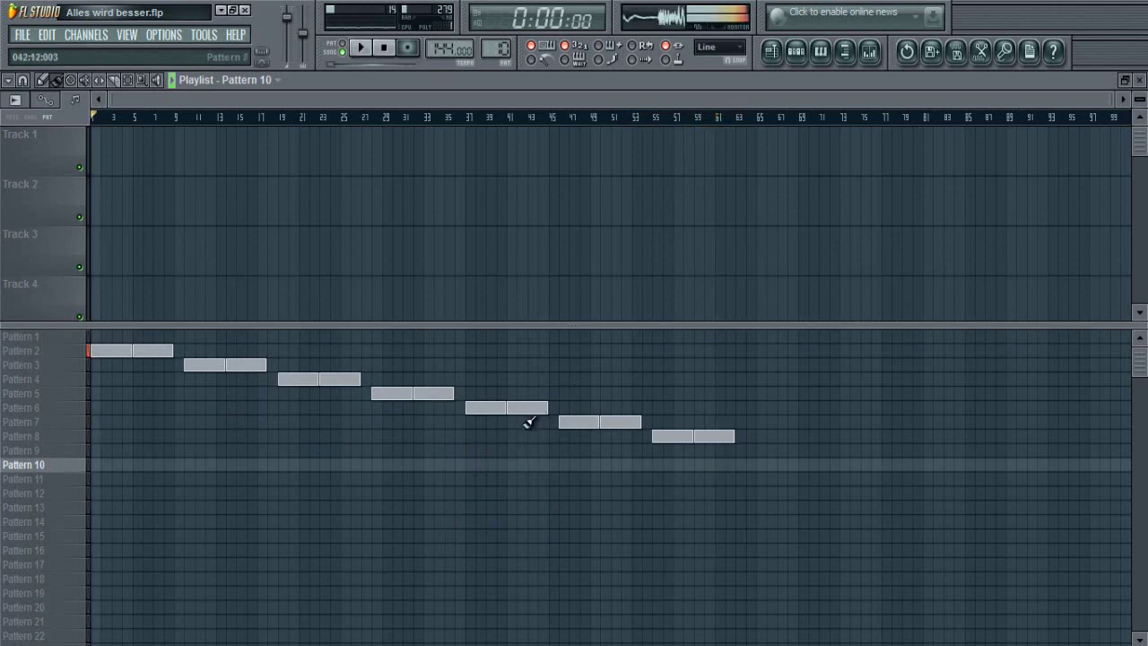